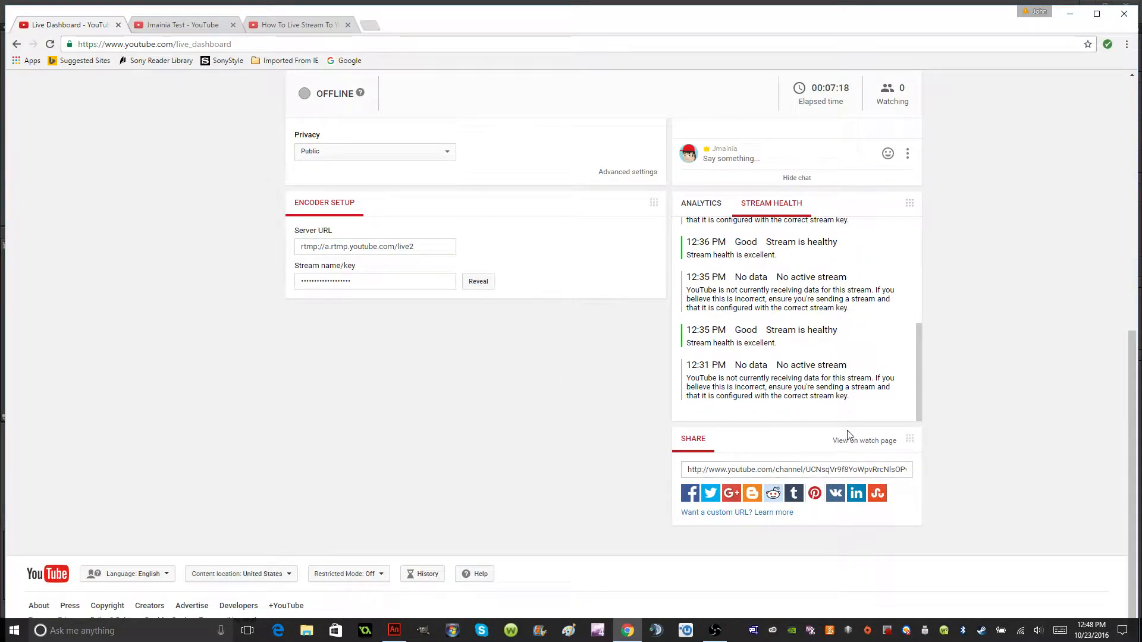
Reload the YouTube live dashboard and open the stream's watch page from the Share section.
click(49, 46)
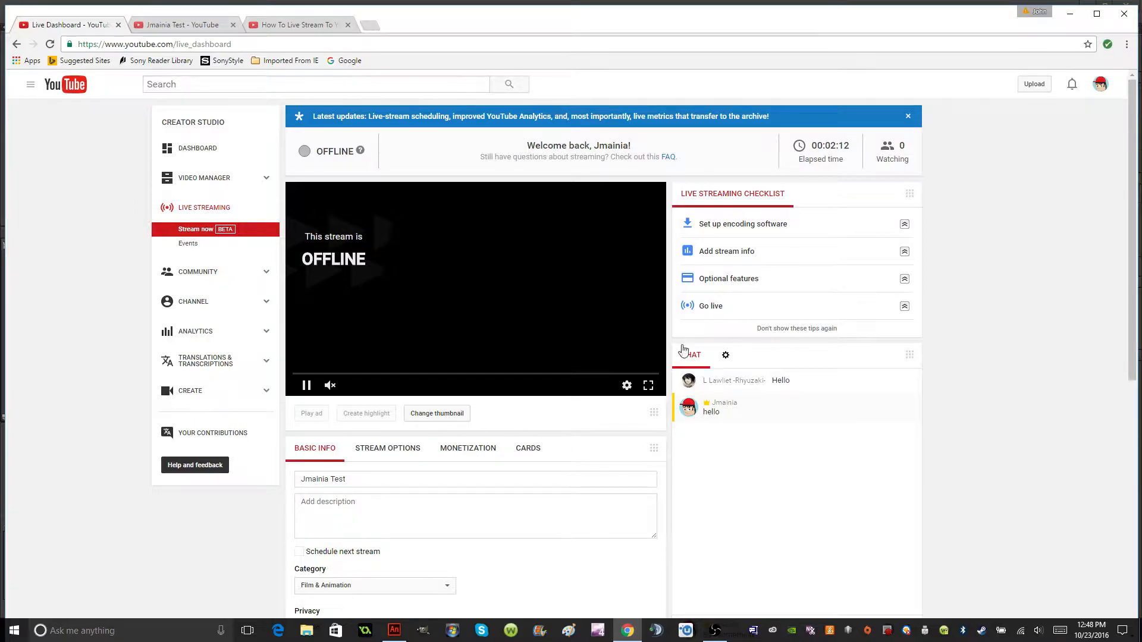
scroll(684, 351, down, 5)
scroll(863, 452, down, 3)
click(880, 445)
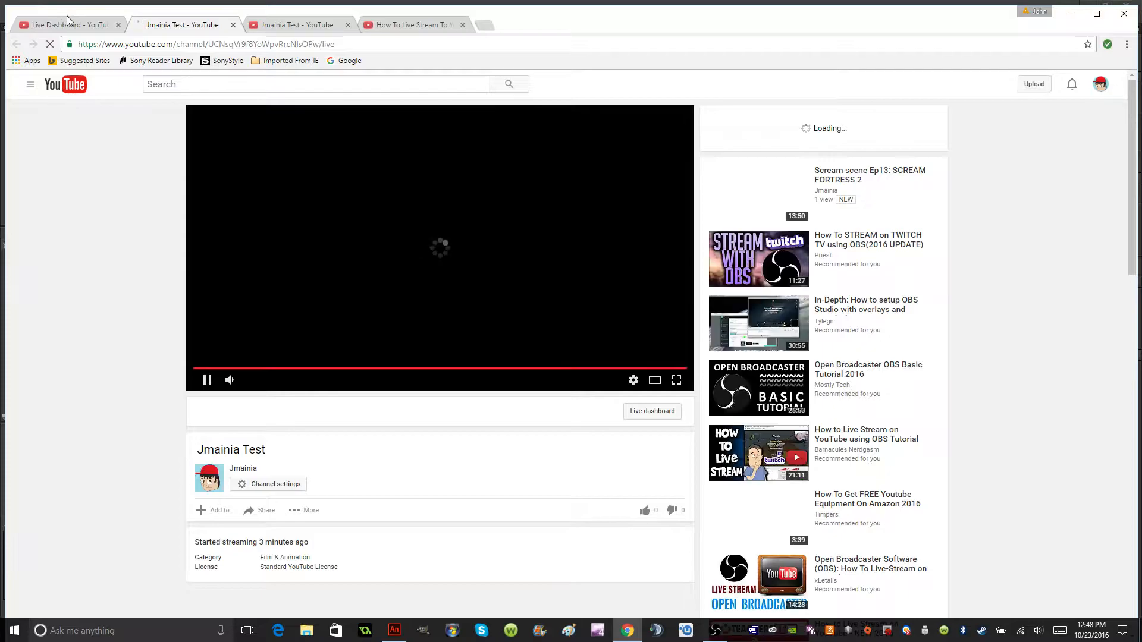
Check the stream preview in Open Broadcaster Software, minimize it, and fit the Adobe Animate stage in the window.
click(716, 631)
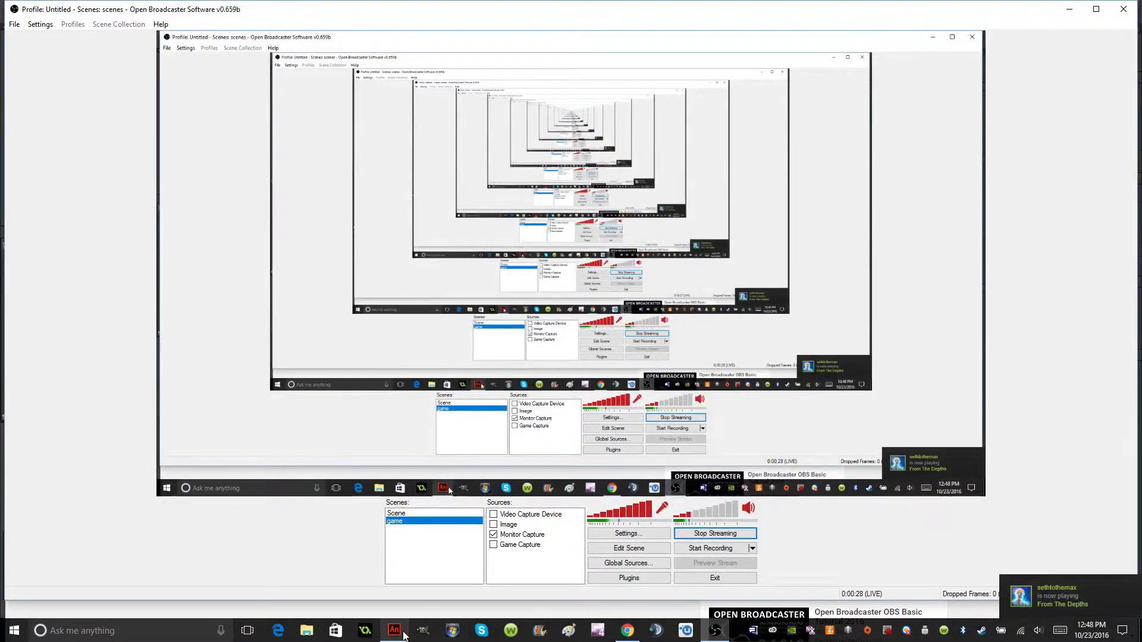
click(1070, 11)
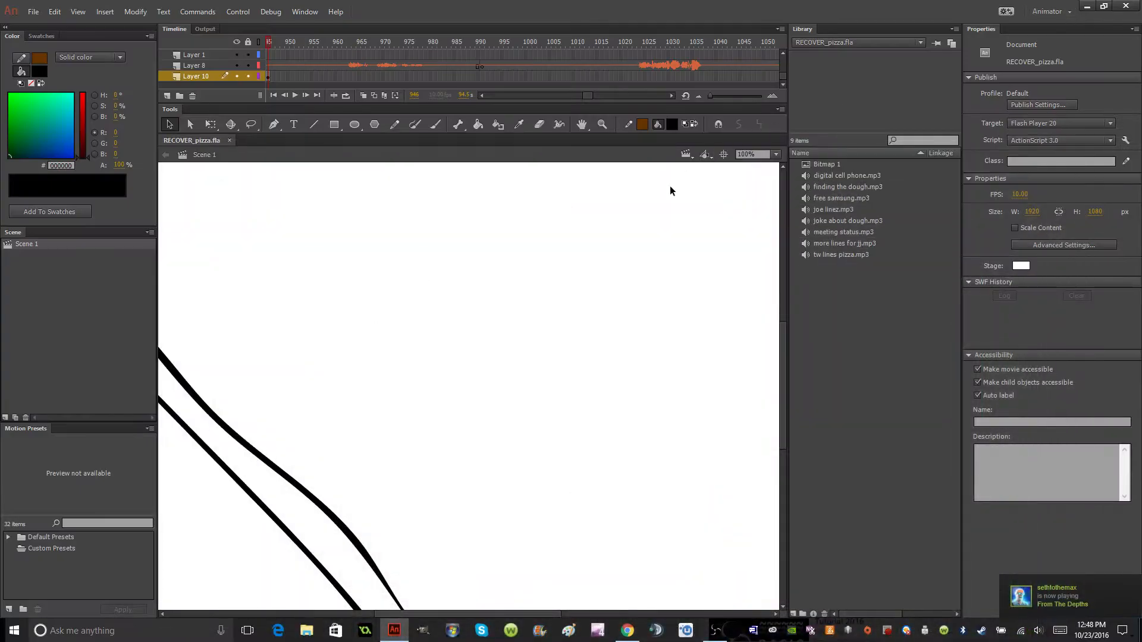
click(776, 154)
click(771, 171)
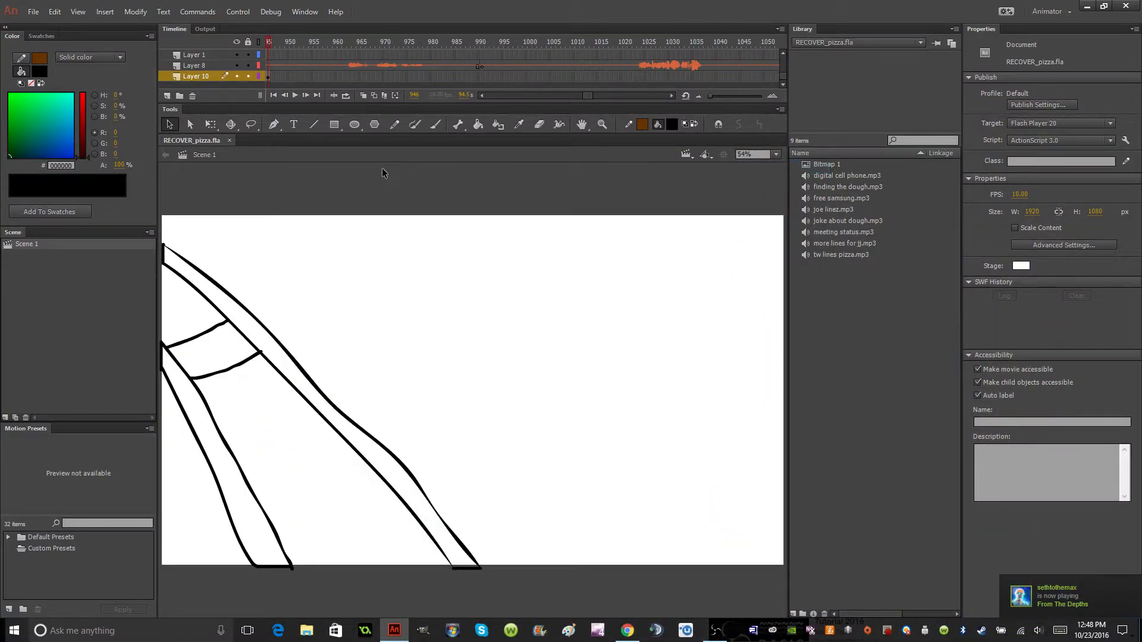
Brush black crosstie outlines between and beside the rails on the upper part of the railway track with the Brush tool.
click(436, 124)
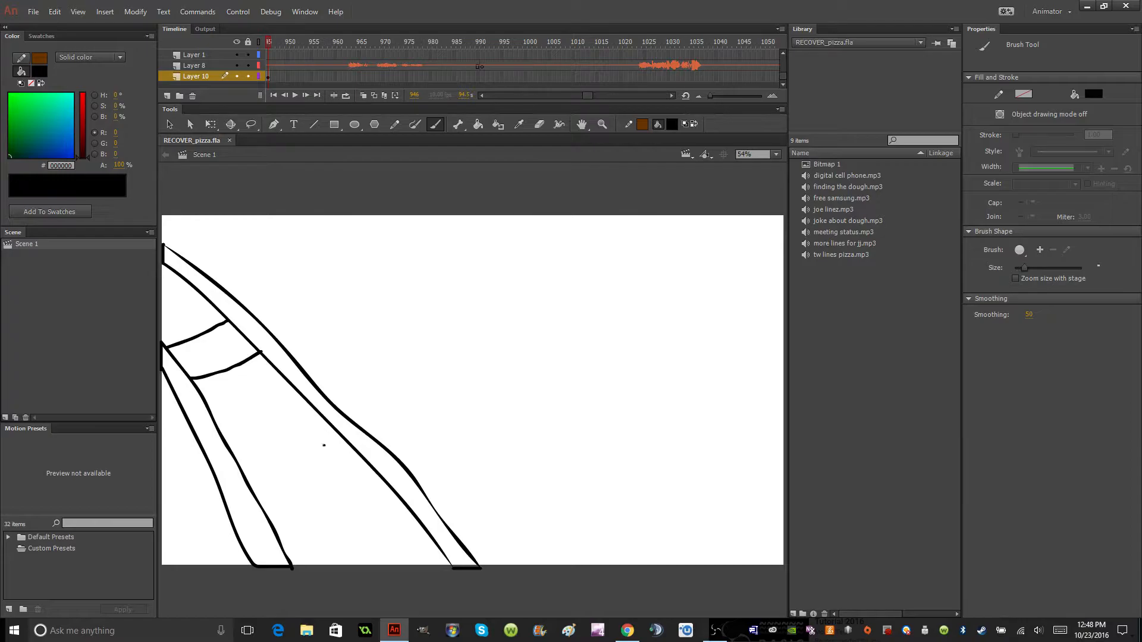
drag(170, 386, 159, 391)
mouse_move(245, 308)
mouse_down()
mouse_move(257, 301)
mouse_move(284, 340)
mouse_up()
drag(206, 297, 159, 323)
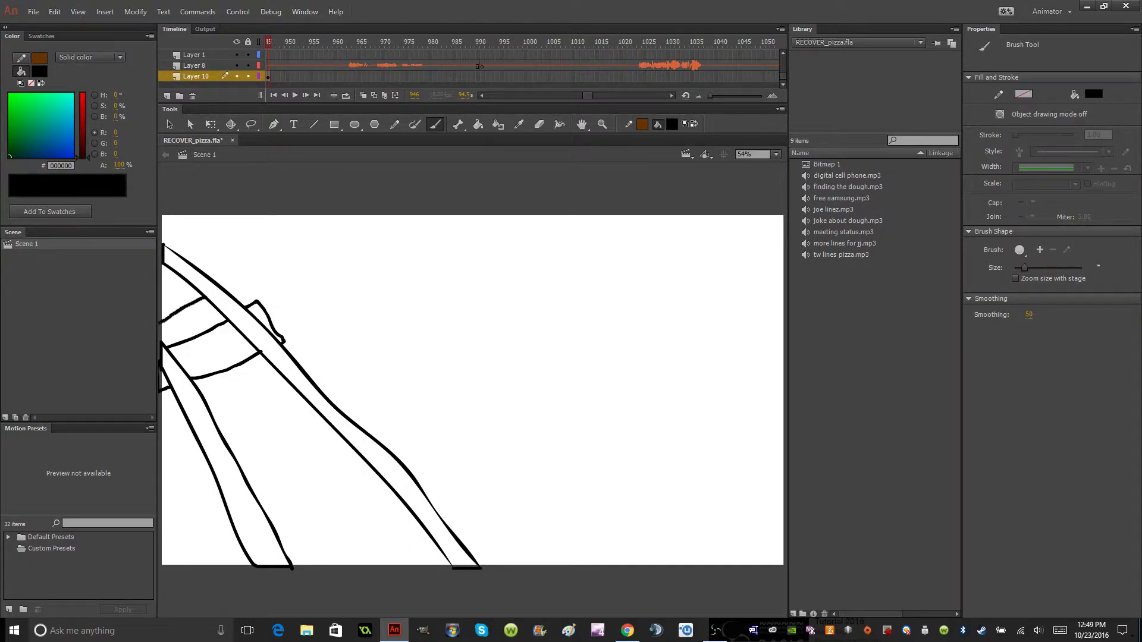
mouse_move(222, 285)
mouse_down()
mouse_move(229, 276)
mouse_move(190, 251)
mouse_move(162, 273)
mouse_up()
click(776, 154)
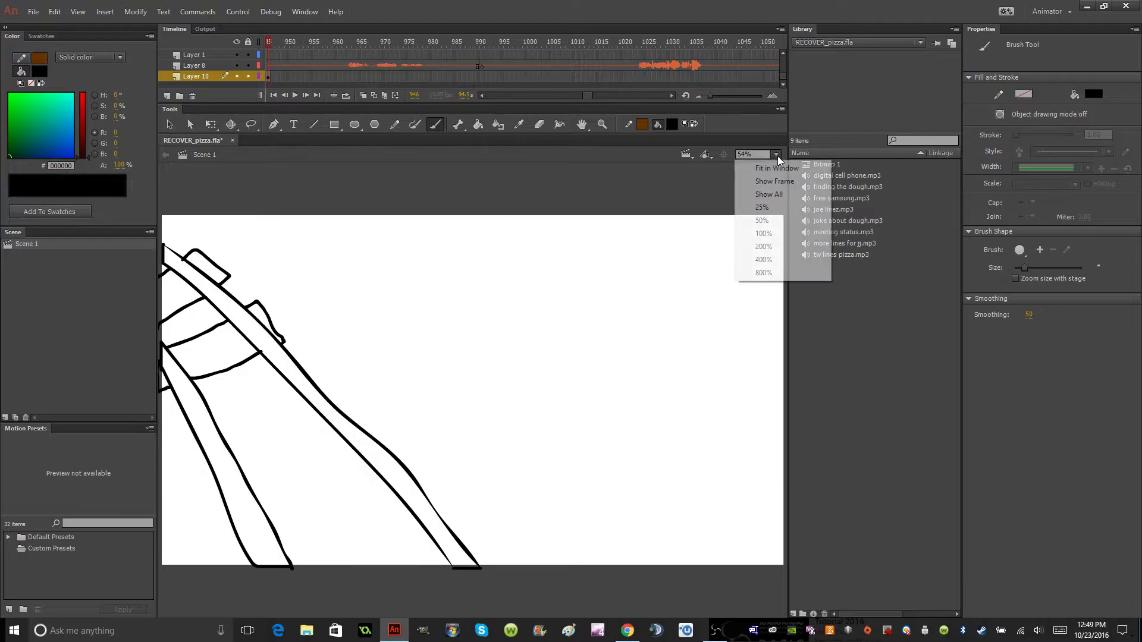
click(774, 195)
click(777, 154)
click(776, 168)
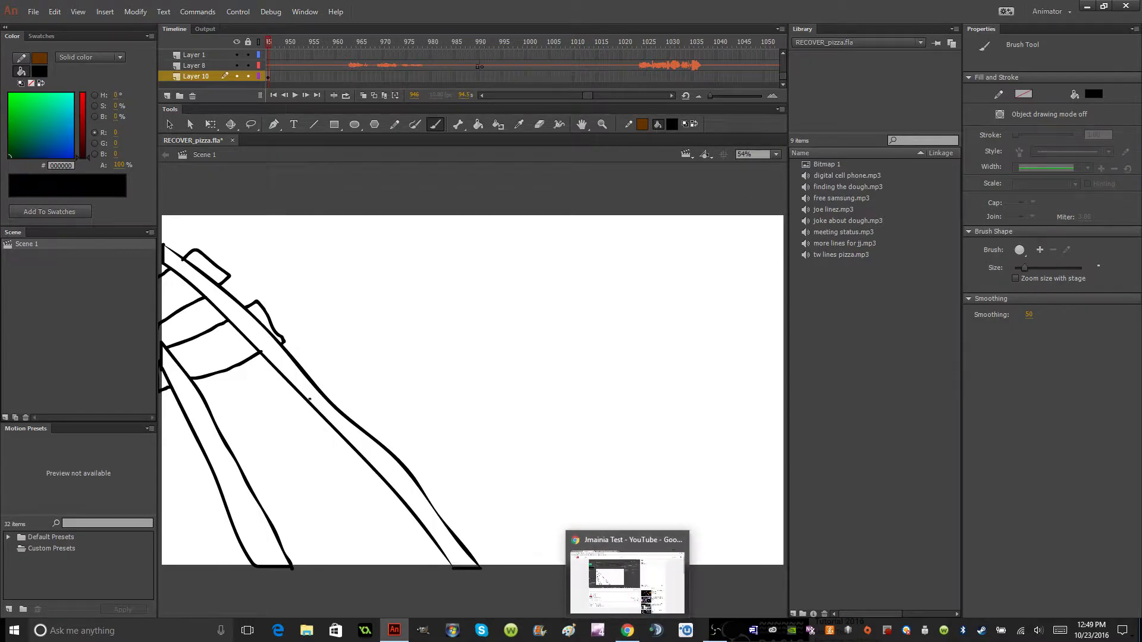
Check the live stream playback on the YouTube watch page and the streaming status in Open Broadcaster Software.
click(627, 630)
click(716, 632)
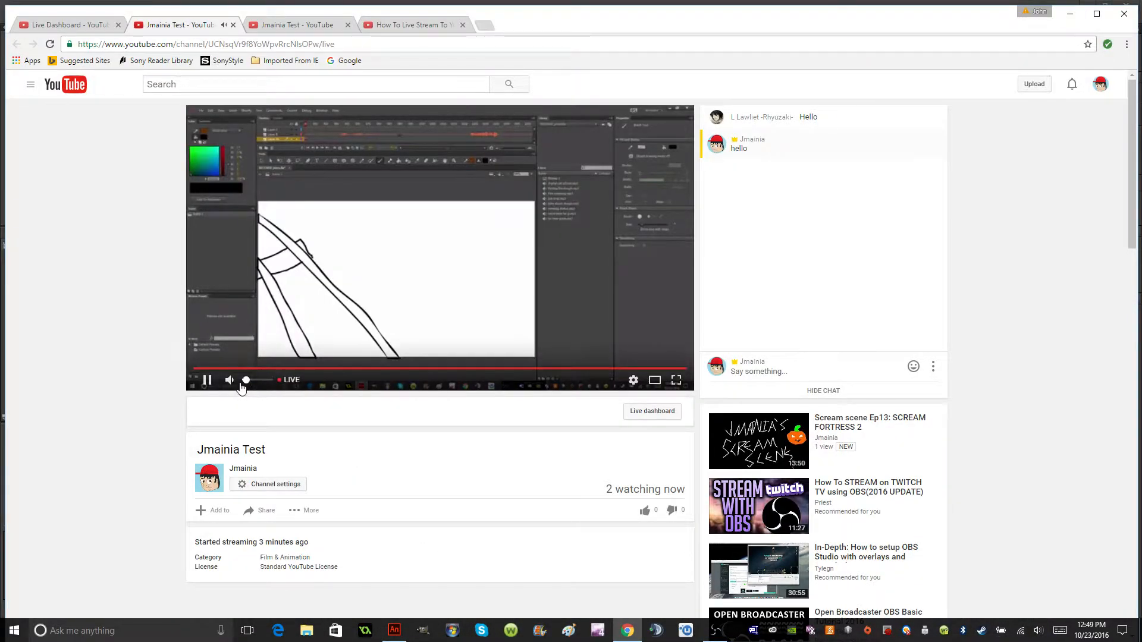
click(717, 632)
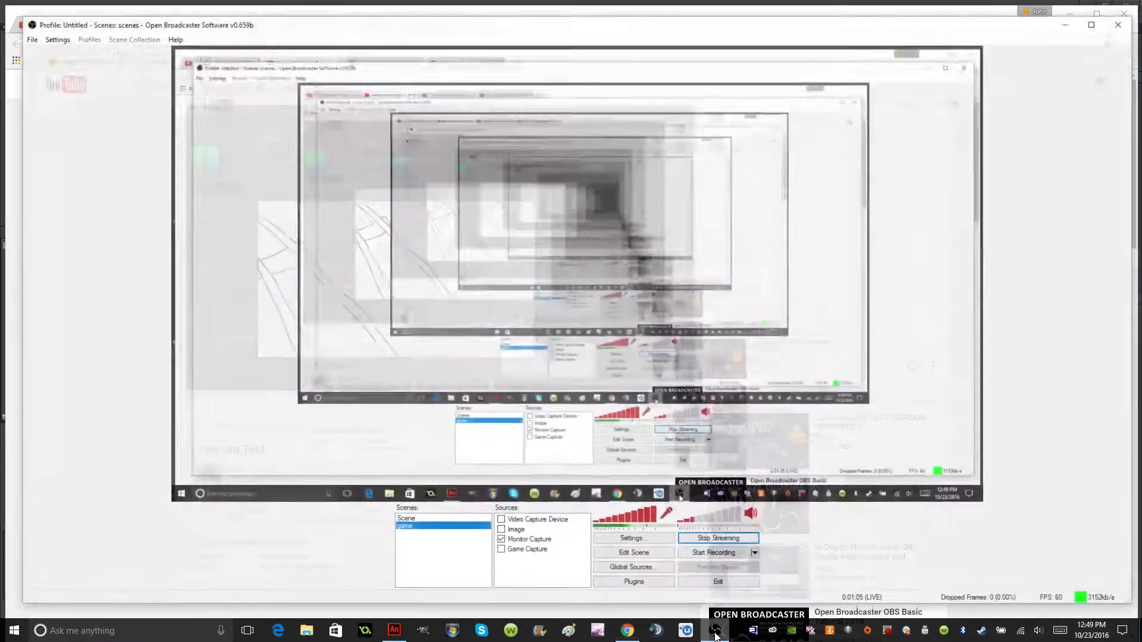
click(1069, 9)
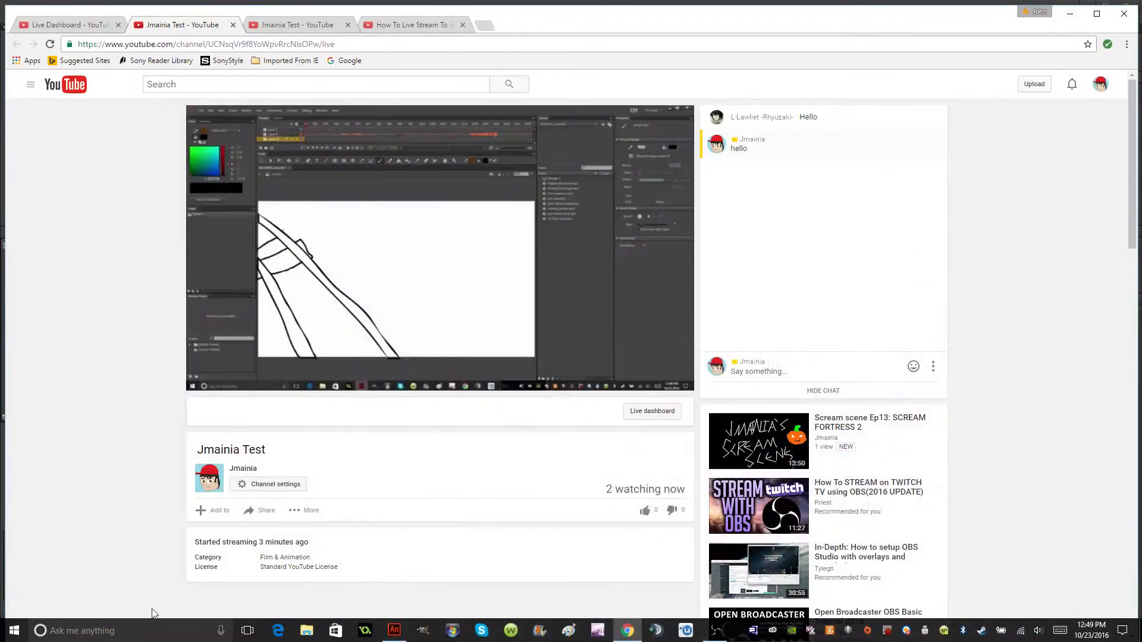
Switch back to Adobe Animate and brush crosstie outlines across the middle of the track, including the tie ends outside both rails.
click(393, 631)
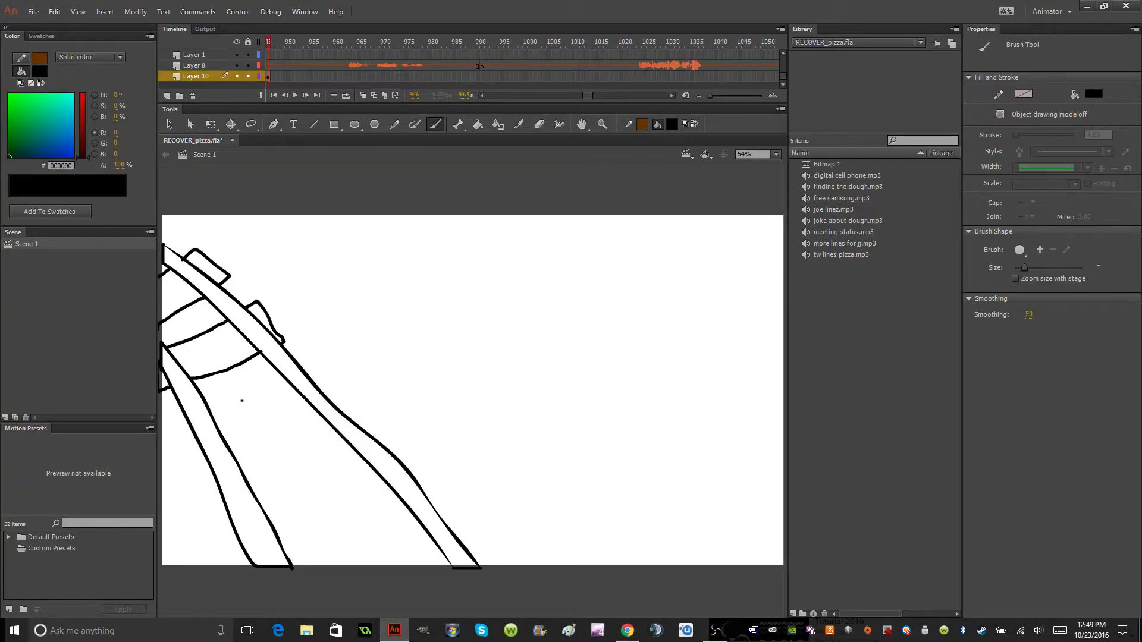
drag(276, 373, 208, 407)
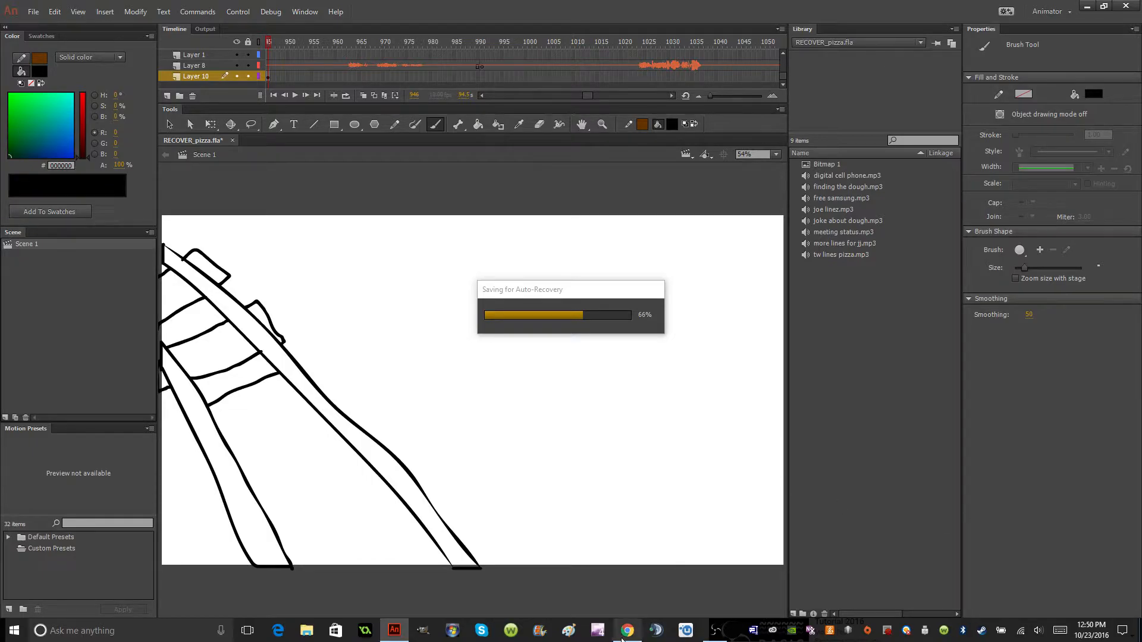
mouse_move(622, 639)
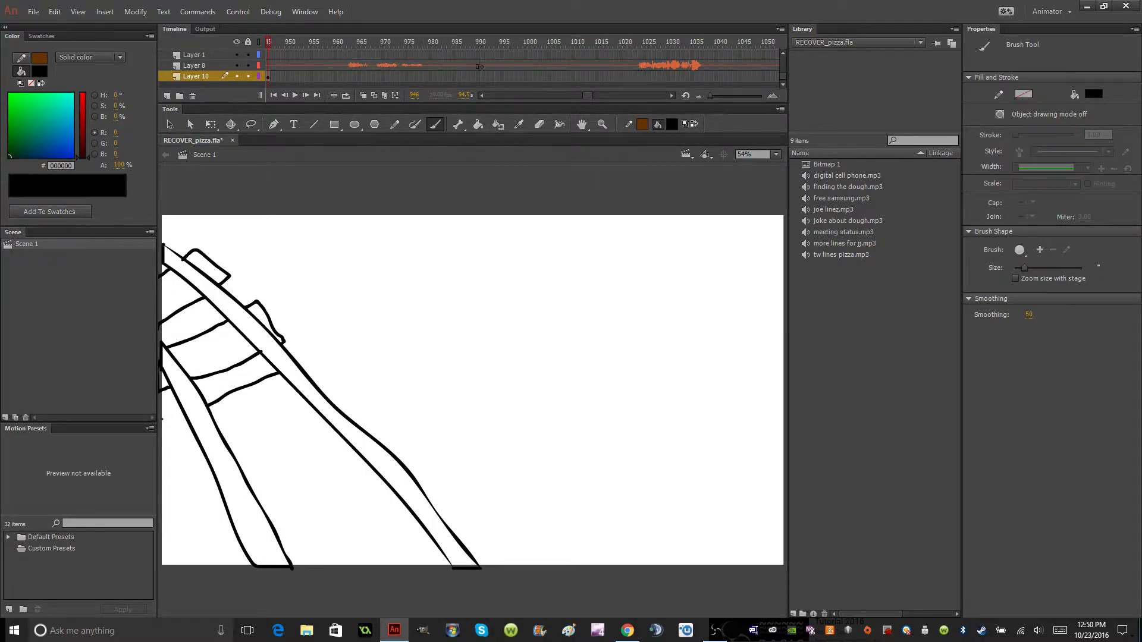
mouse_move(184, 418)
mouse_down()
mouse_move(191, 483)
mouse_move(223, 458)
mouse_move(322, 428)
mouse_move(346, 401)
mouse_move(300, 361)
mouse_up()
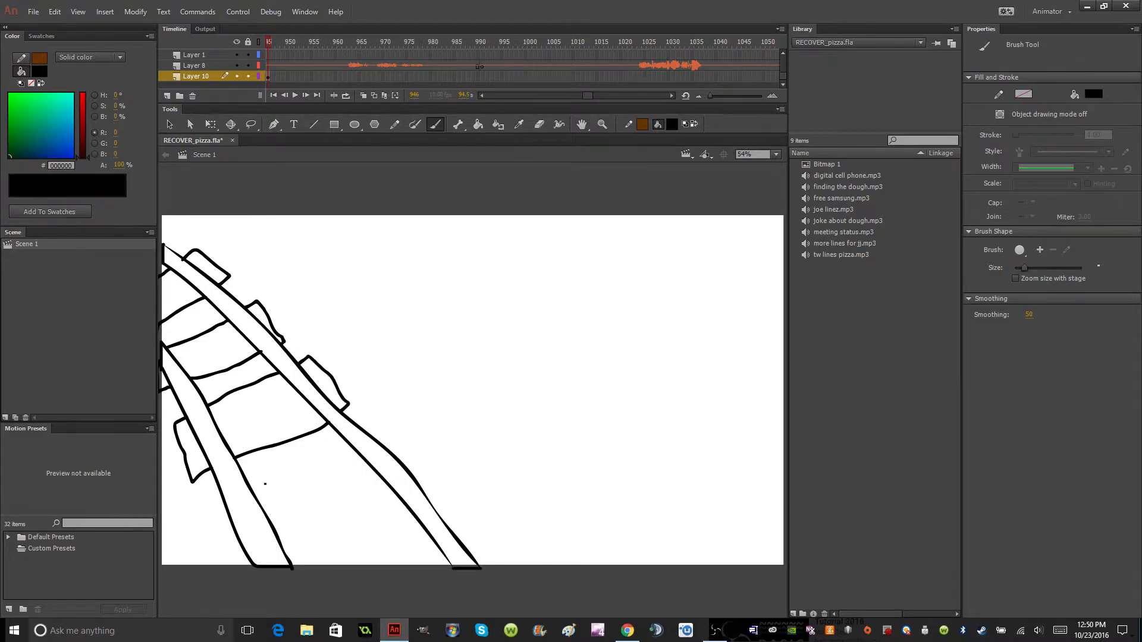
mouse_move(249, 483)
mouse_down()
mouse_move(372, 421)
mouse_move(408, 463)
mouse_up()
mouse_move(228, 497)
mouse_down()
mouse_move(216, 506)
mouse_move(220, 547)
mouse_move(233, 559)
mouse_move(244, 550)
mouse_up()
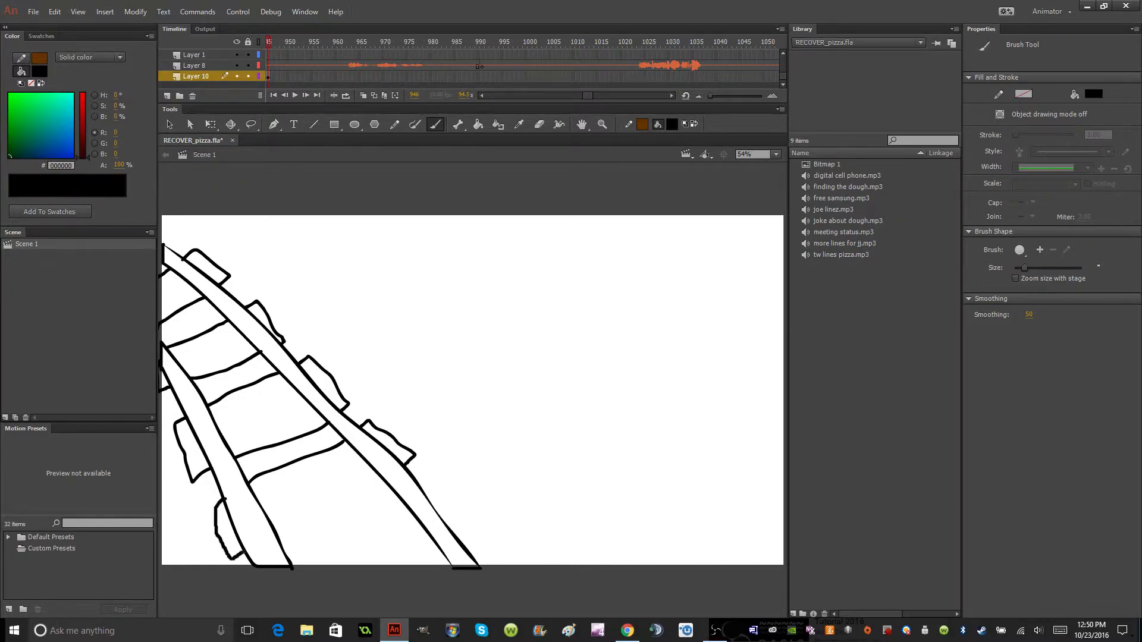
Brush the lowest crossties of the track, including the last one extending below the stage edge.
mouse_move(306, 528)
mouse_down()
mouse_move(395, 486)
mouse_move(284, 523)
mouse_move(275, 529)
mouse_move(384, 480)
mouse_move(347, 530)
mouse_move(283, 560)
mouse_up()
key(ctrl+z)
mouse_move(427, 502)
mouse_down()
mouse_move(443, 493)
mouse_move(477, 538)
mouse_move(463, 546)
mouse_up()
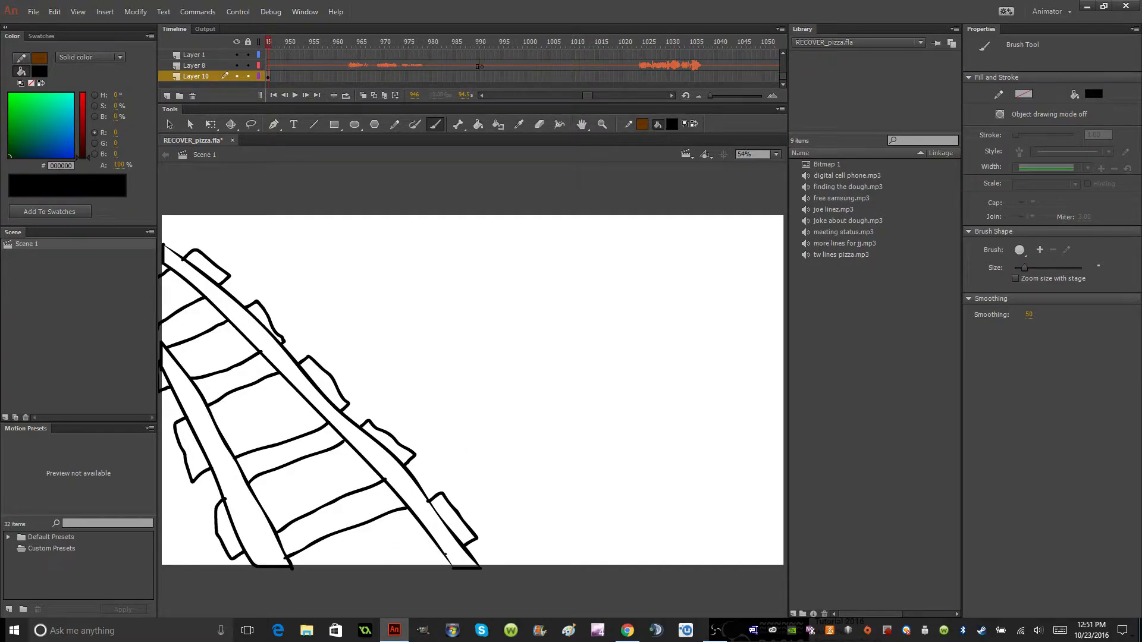
mouse_move(445, 555)
mouse_down()
mouse_move(288, 603)
mouse_move(267, 564)
mouse_up()
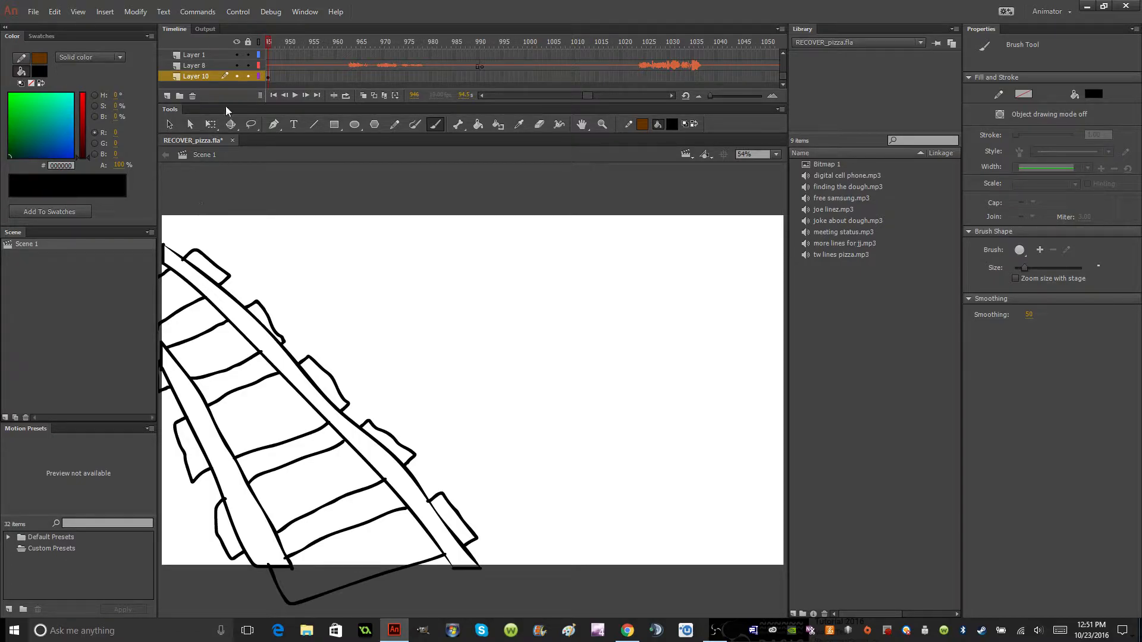
Play the animation from the first frame through the train scene and stop it at the blank frames that follow.
click(169, 124)
click(776, 155)
click(768, 208)
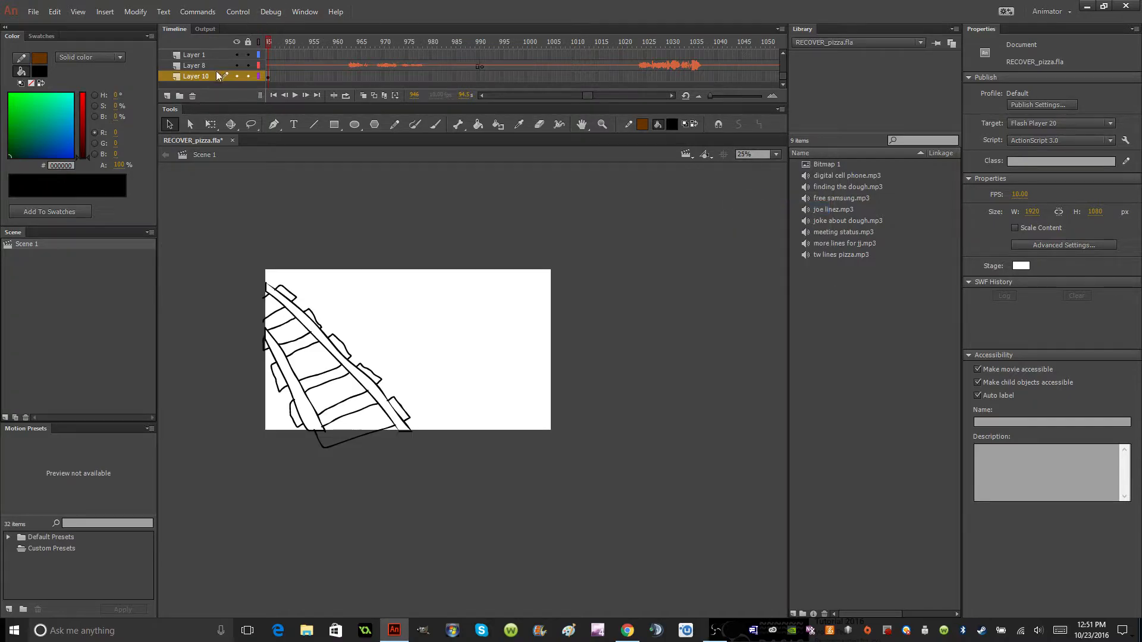
click(273, 95)
click(776, 155)
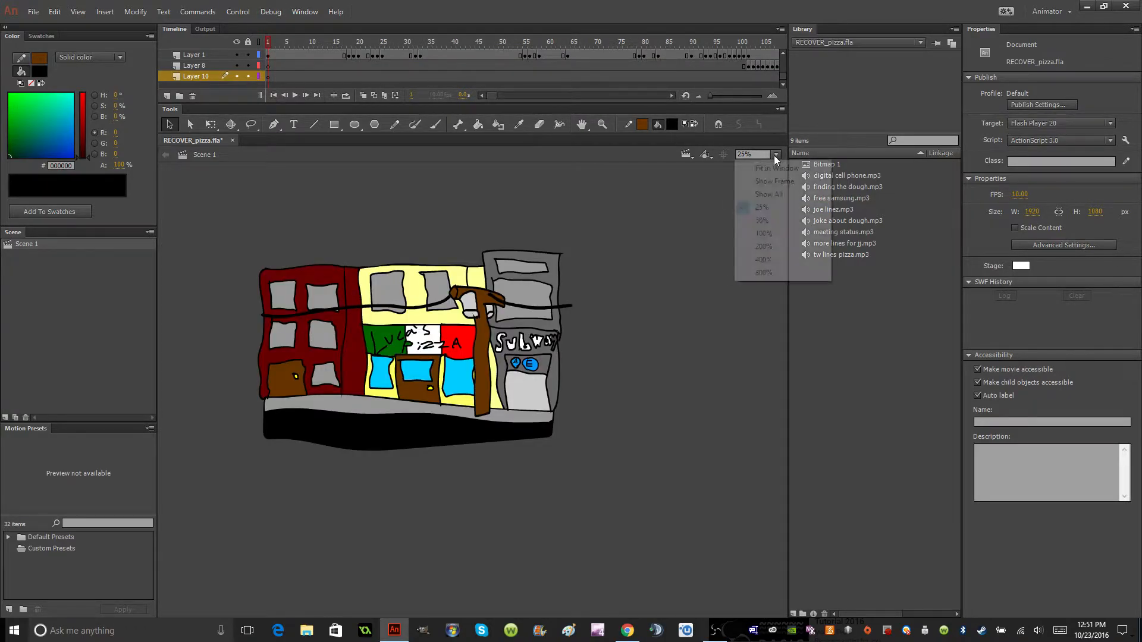
click(761, 168)
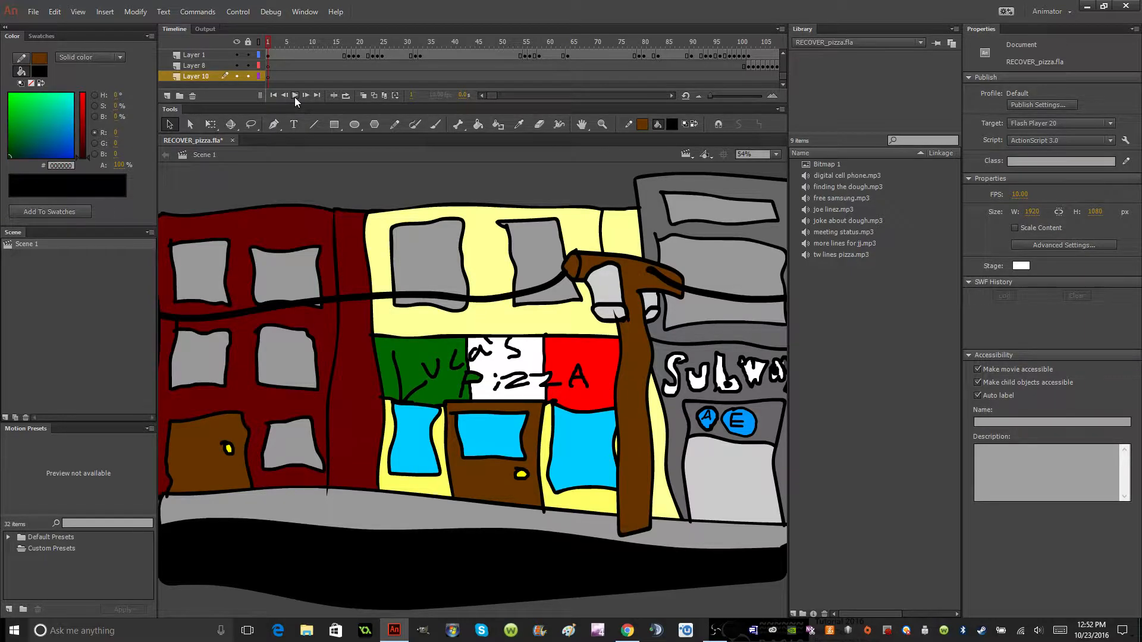
click(295, 96)
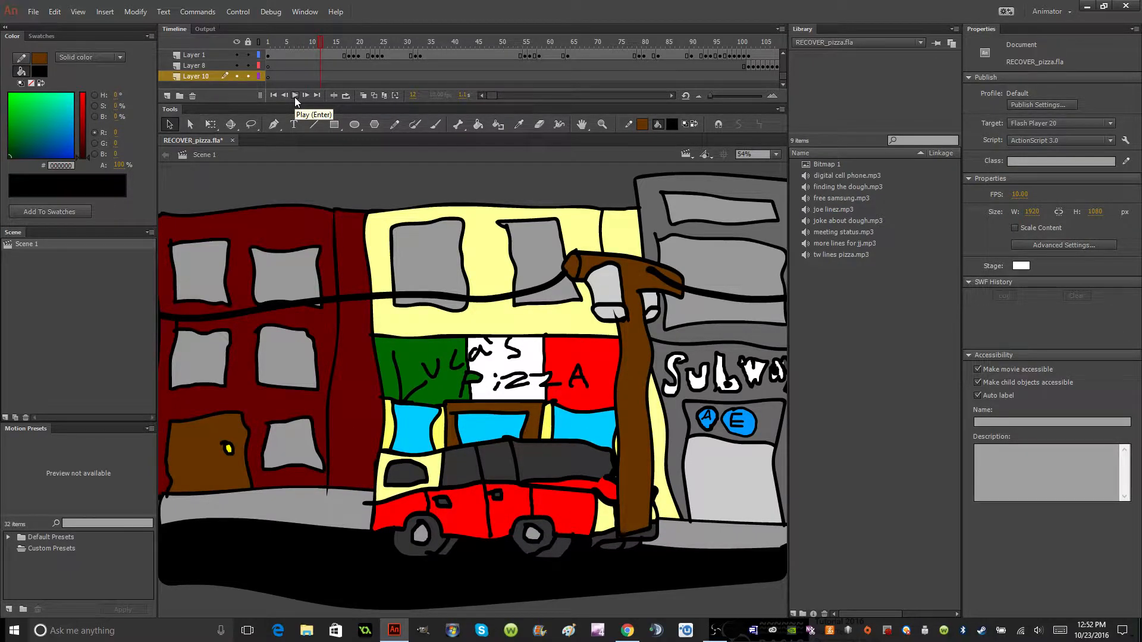
click(294, 96)
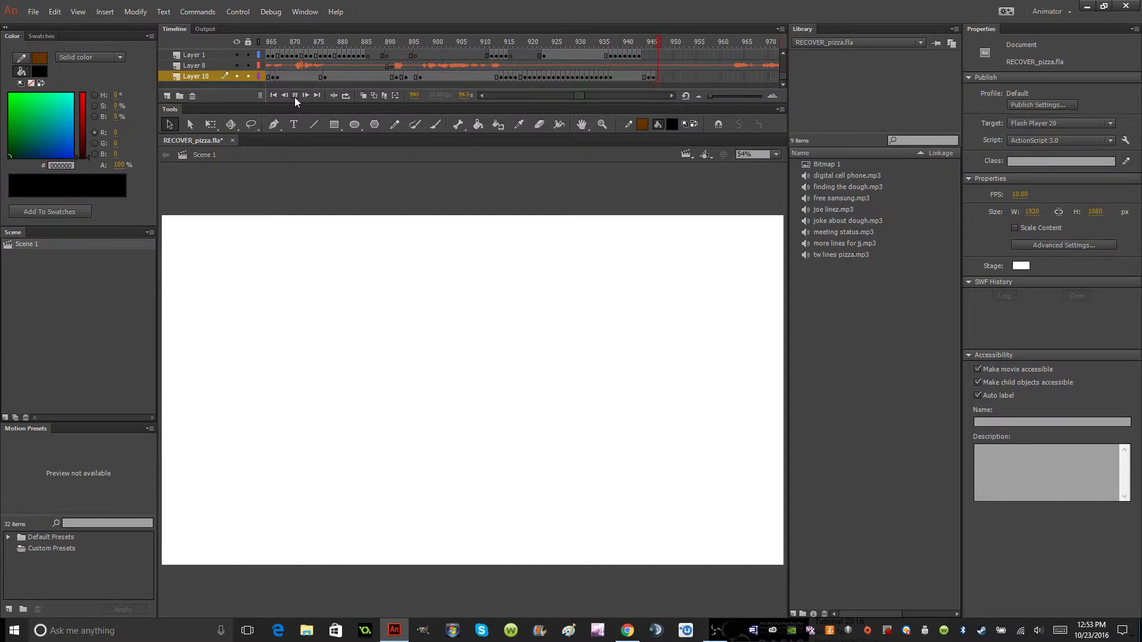
click(295, 97)
Remove the railway track drawing from the stage on the last keyframe of Layer 10.
click(653, 76)
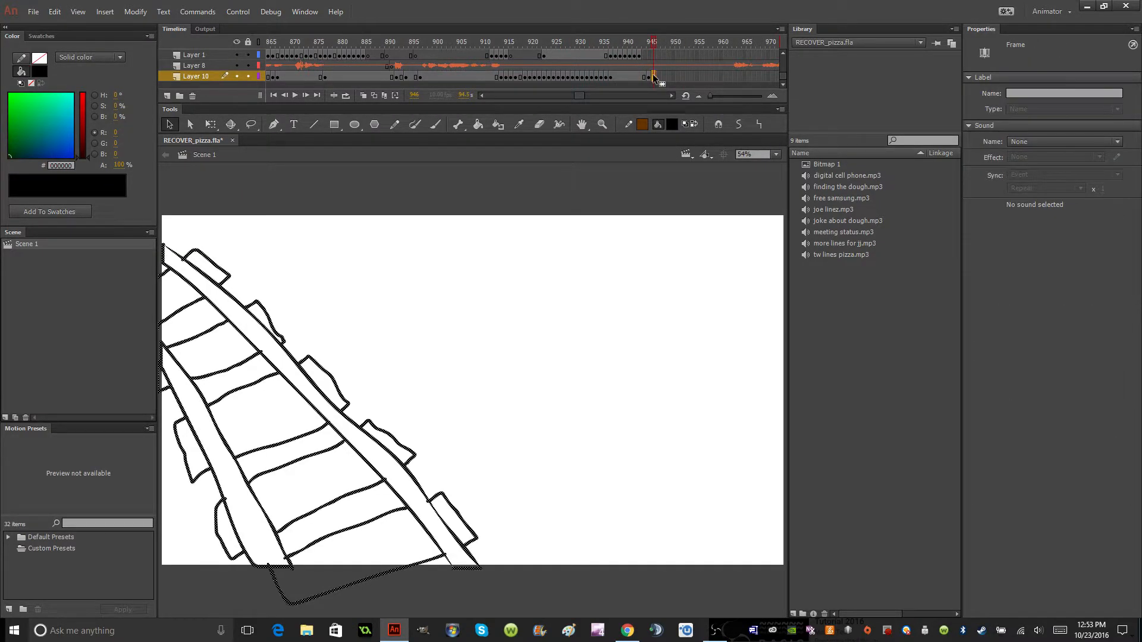
click(430, 129)
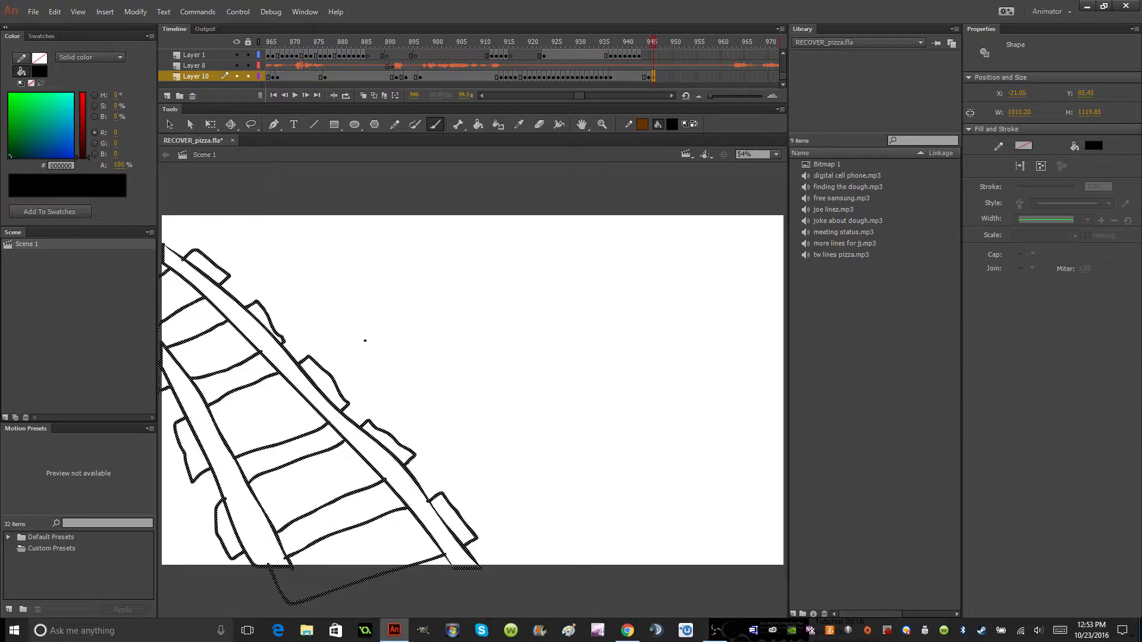
click(168, 124)
mouse_move(525, 583)
mouse_down()
mouse_move(251, 576)
mouse_move(134, 337)
mouse_move(135, 203)
mouse_up()
right_click(196, 284)
click(226, 322)
Brush two outlined diagonal bands running from the stage's left edge down toward the centre and the bottom edge.
click(438, 128)
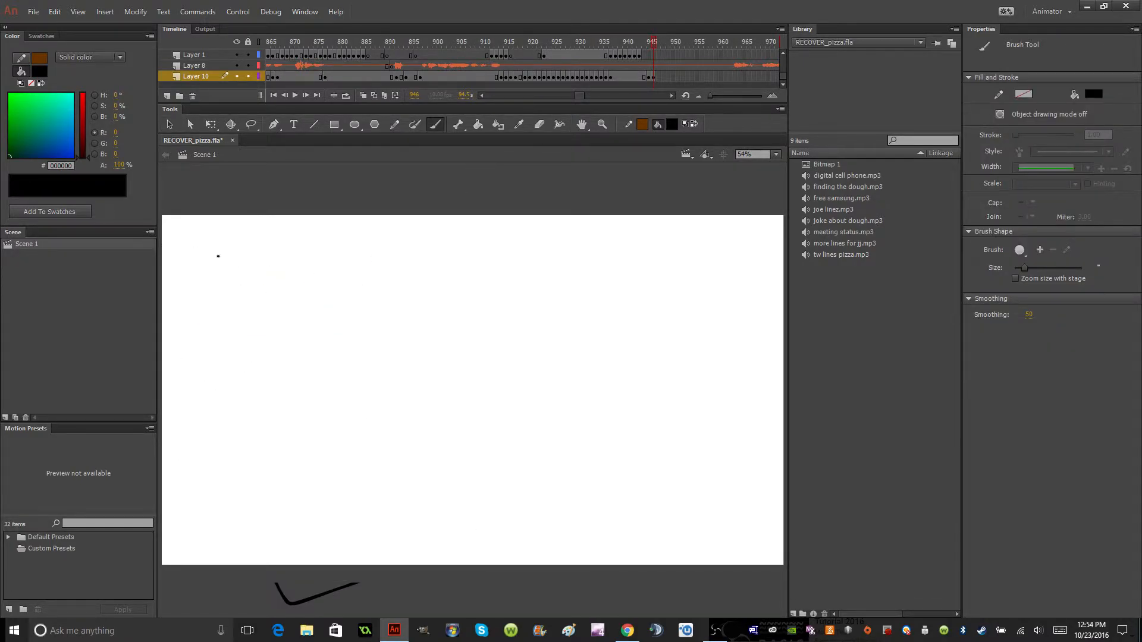
drag(163, 232, 366, 370)
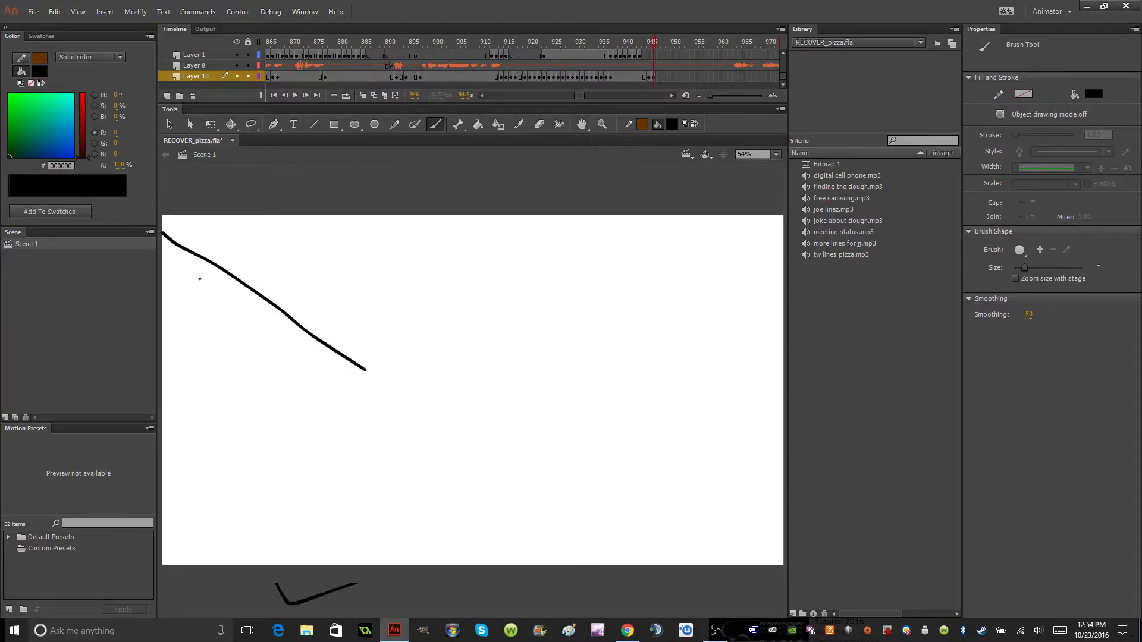
drag(188, 271, 351, 382)
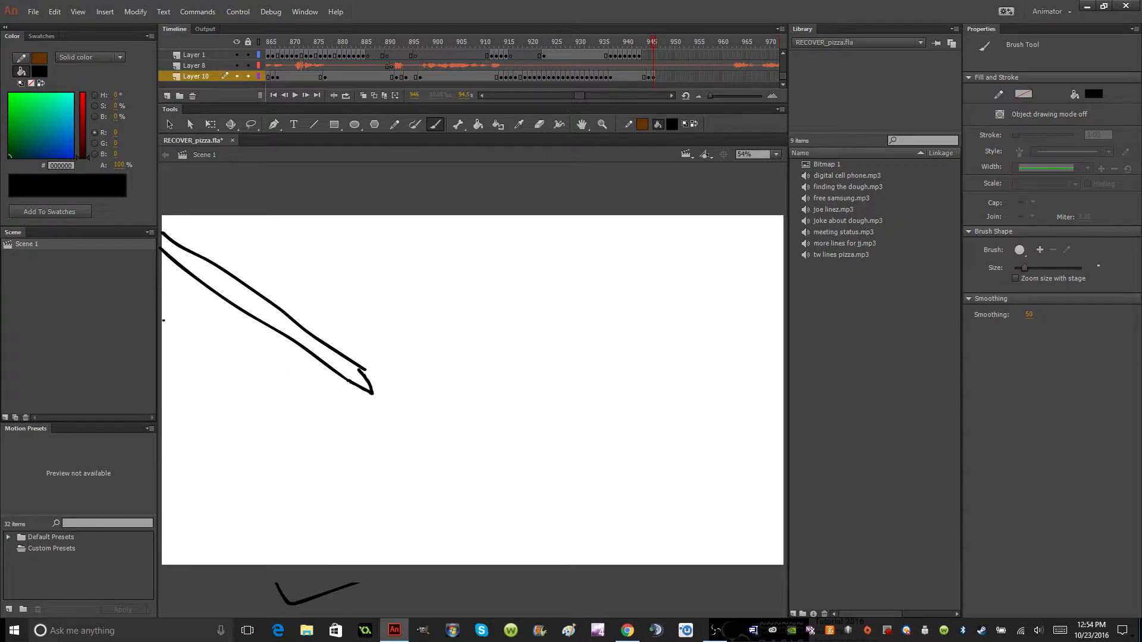
mouse_move(188, 344)
mouse_down()
mouse_move(470, 564)
mouse_move(421, 569)
mouse_move(218, 401)
mouse_move(162, 324)
mouse_up()
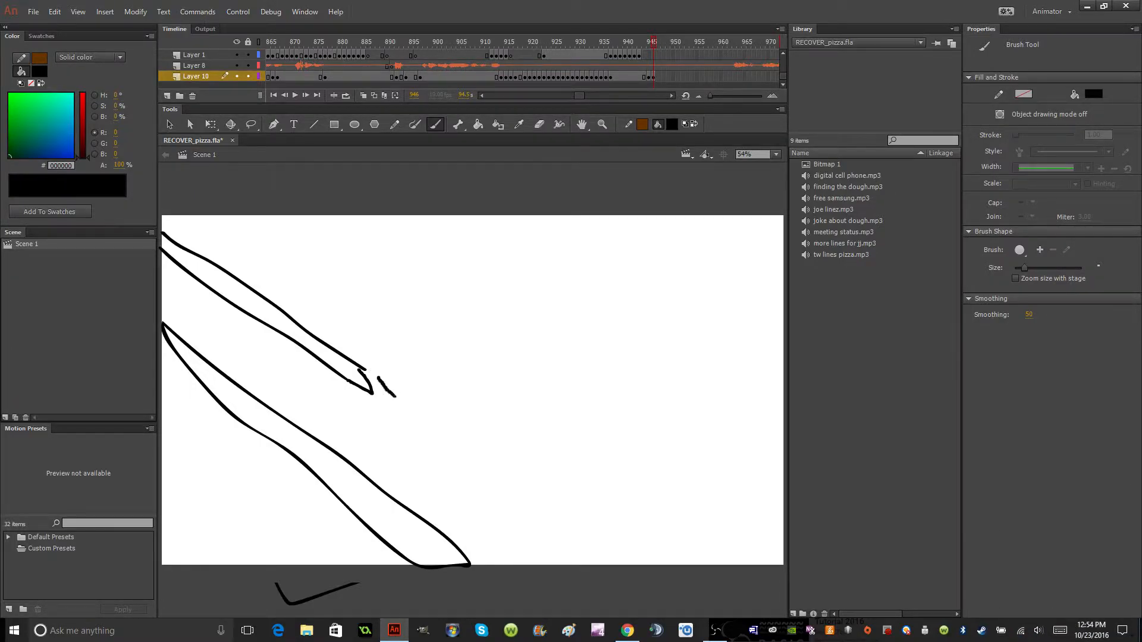
Brush a long, thin, nearly horizontal outlined band from the end of the upper diagonal to the stage's right edge.
mouse_move(380, 377)
mouse_down()
mouse_move(512, 381)
mouse_move(784, 352)
mouse_move(784, 376)
mouse_move(578, 403)
mouse_move(419, 390)
mouse_move(474, 401)
mouse_move(540, 386)
mouse_up()
key(ctrl+z)
key(ctrl+z)
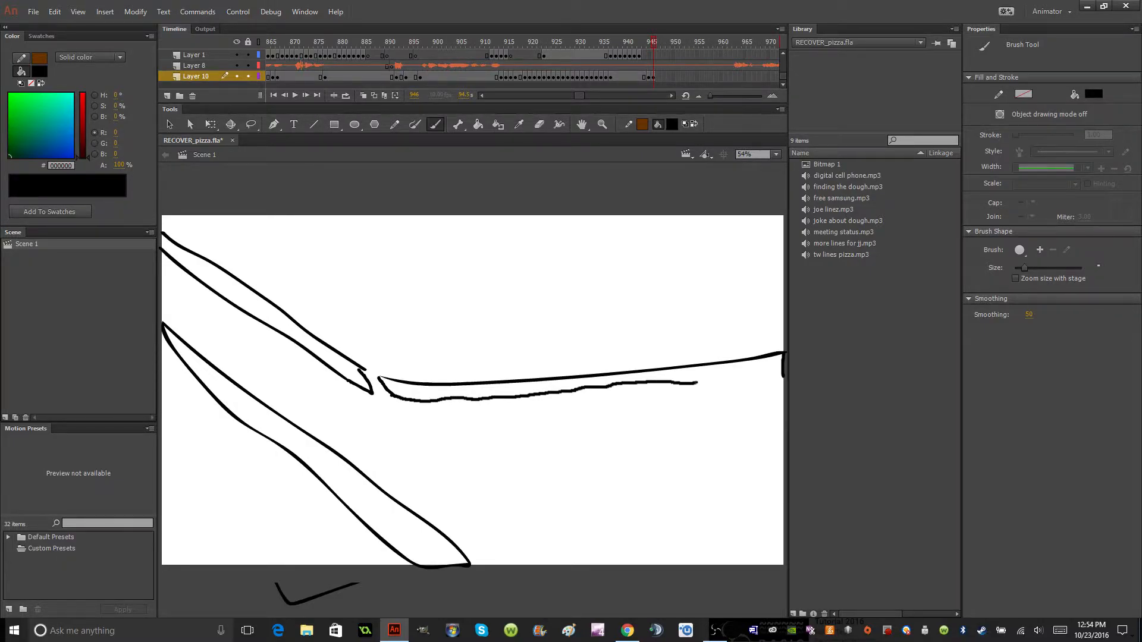
drag(718, 378, 720, 377)
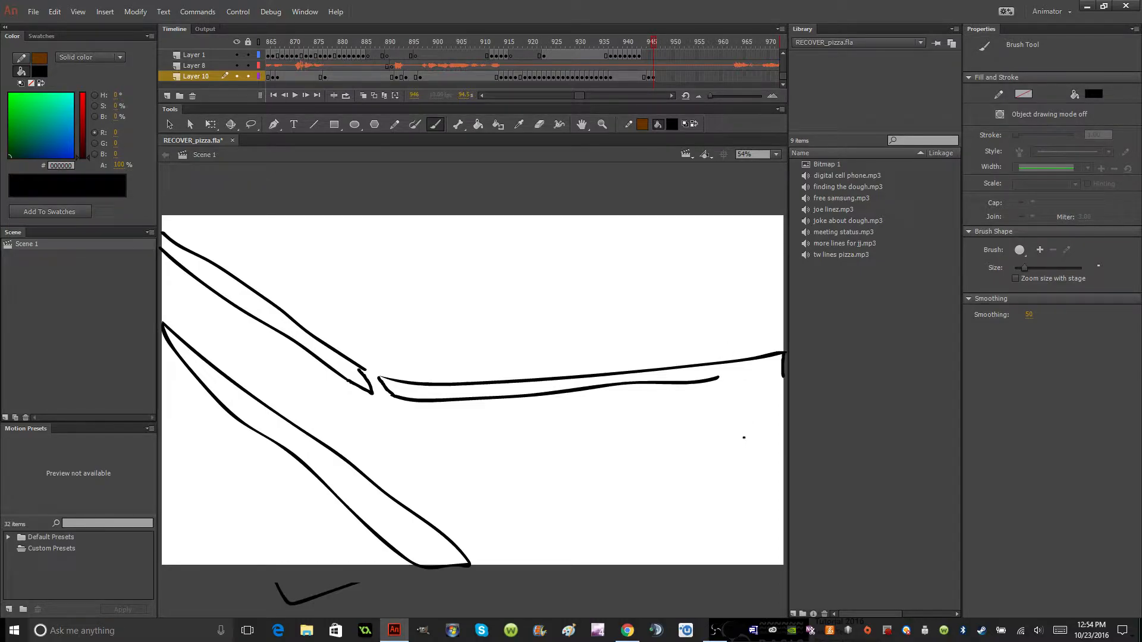
drag(719, 378, 785, 375)
drag(411, 417, 570, 528)
key(ctrl+z)
mouse_move(487, 459)
mouse_down()
mouse_move(566, 510)
mouse_move(614, 572)
mouse_up()
key(ctrl+z)
drag(518, 492, 712, 508)
key(ctrl+z)
mouse_move(502, 468)
mouse_down()
mouse_move(788, 457)
mouse_move(781, 447)
mouse_move(462, 454)
mouse_move(482, 493)
mouse_up()
key(ctrl+z)
Brush an outlined angled band below the horizontal one, with one arm to the stage's bottom edge and one to its right edge.
drag(501, 468, 642, 570)
drag(485, 470, 558, 524)
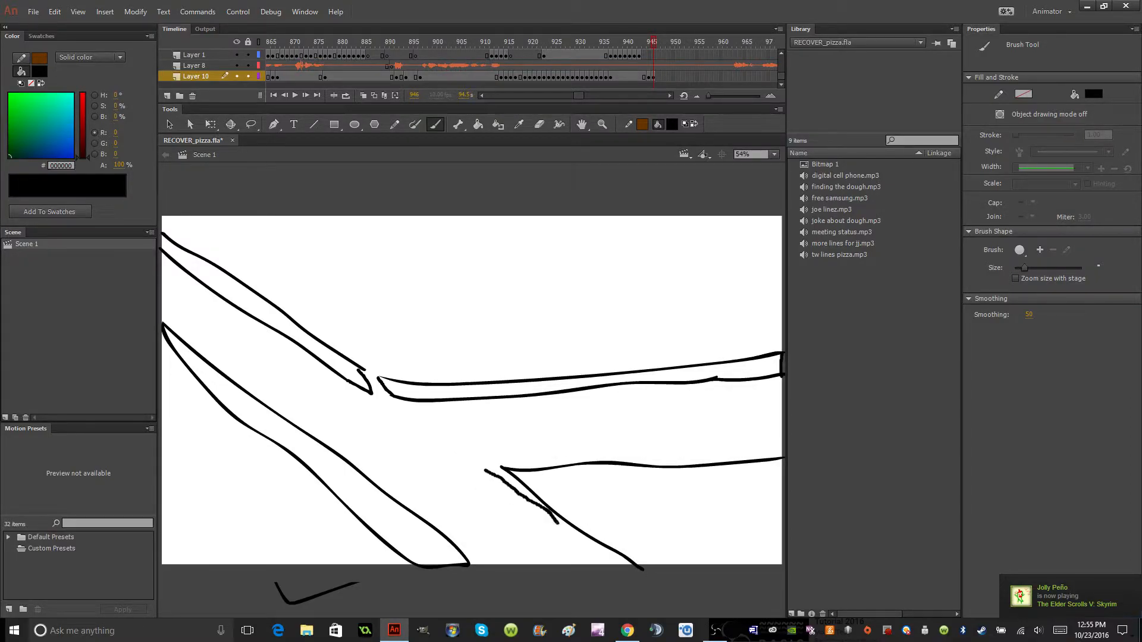
key(ctrl+z)
mouse_move(488, 470)
mouse_down()
mouse_move(618, 574)
mouse_move(640, 570)
mouse_up()
mouse_move(474, 448)
mouse_down()
mouse_move(489, 471)
mouse_move(526, 451)
mouse_move(784, 452)
mouse_up()
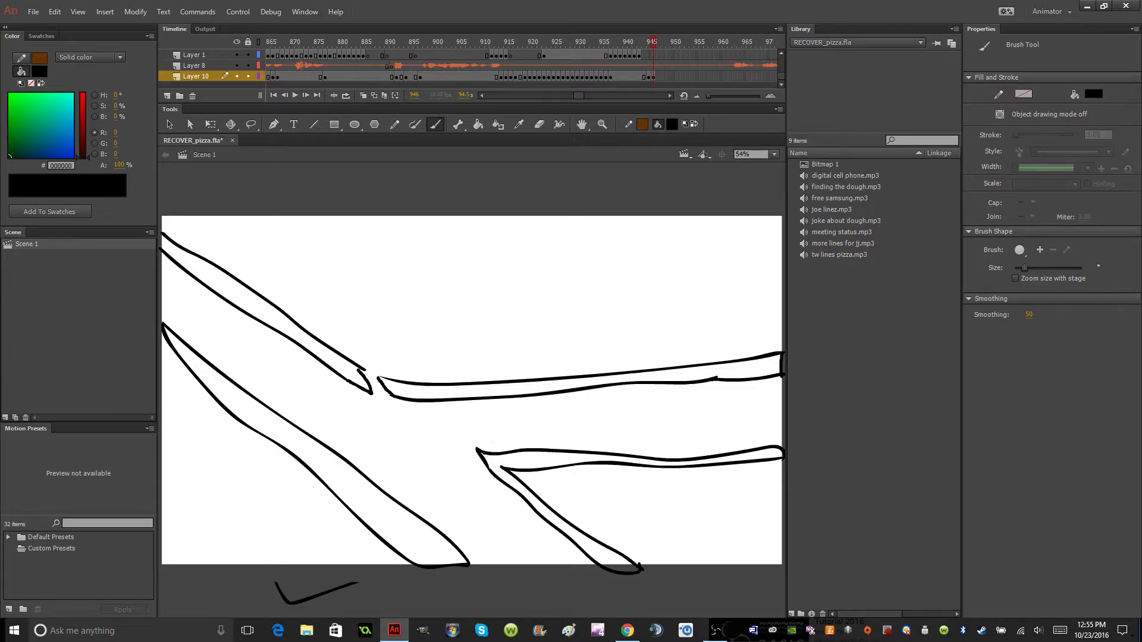
Insert blank keyframes on Layer 1 just before frame 945 and at frame 946, the frame holding the rail outlines.
click(652, 77)
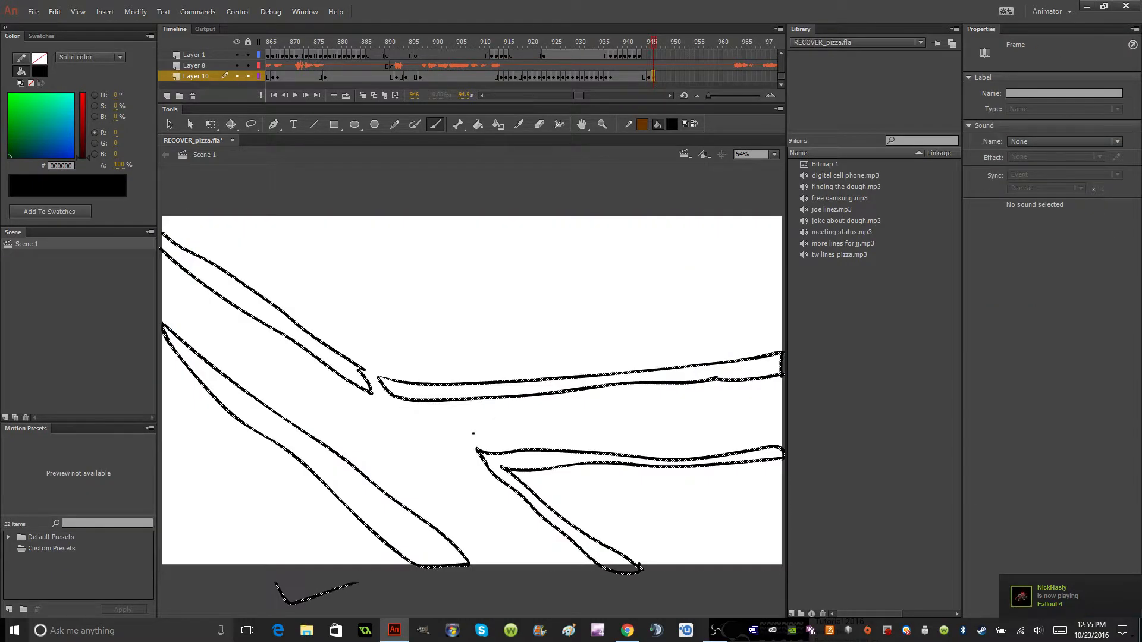
right_click(644, 55)
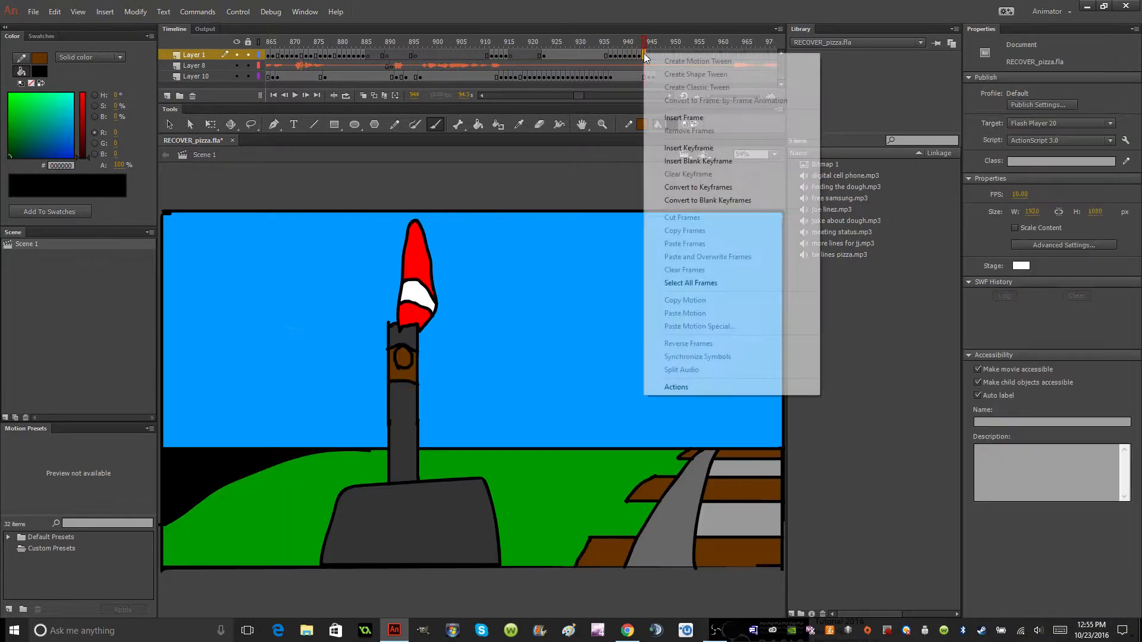
click(698, 167)
right_click(655, 55)
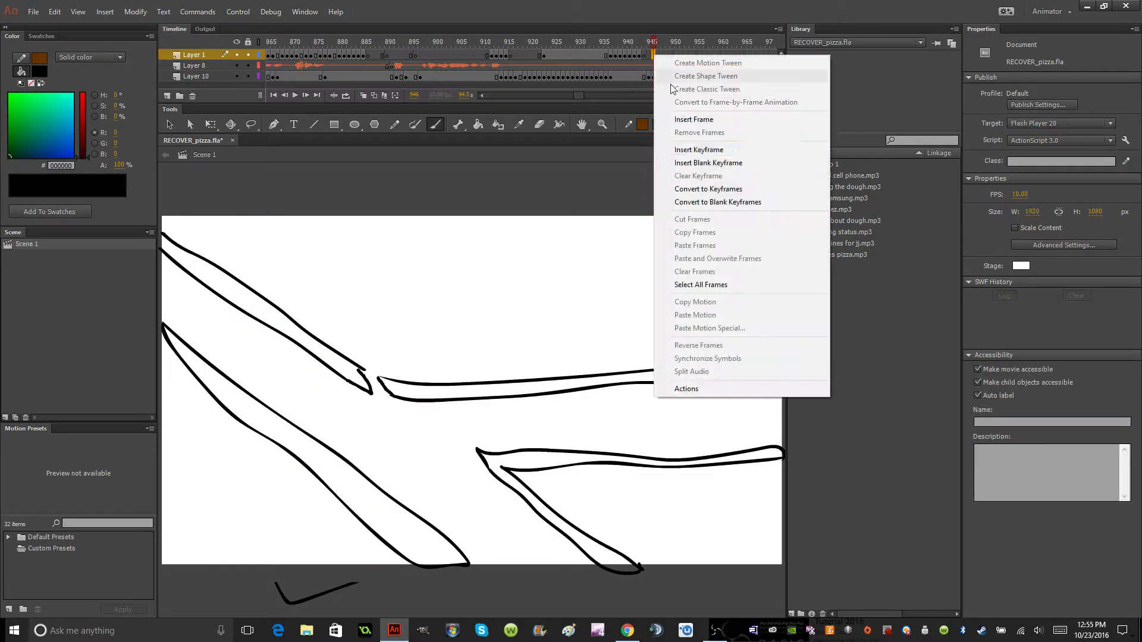
click(710, 165)
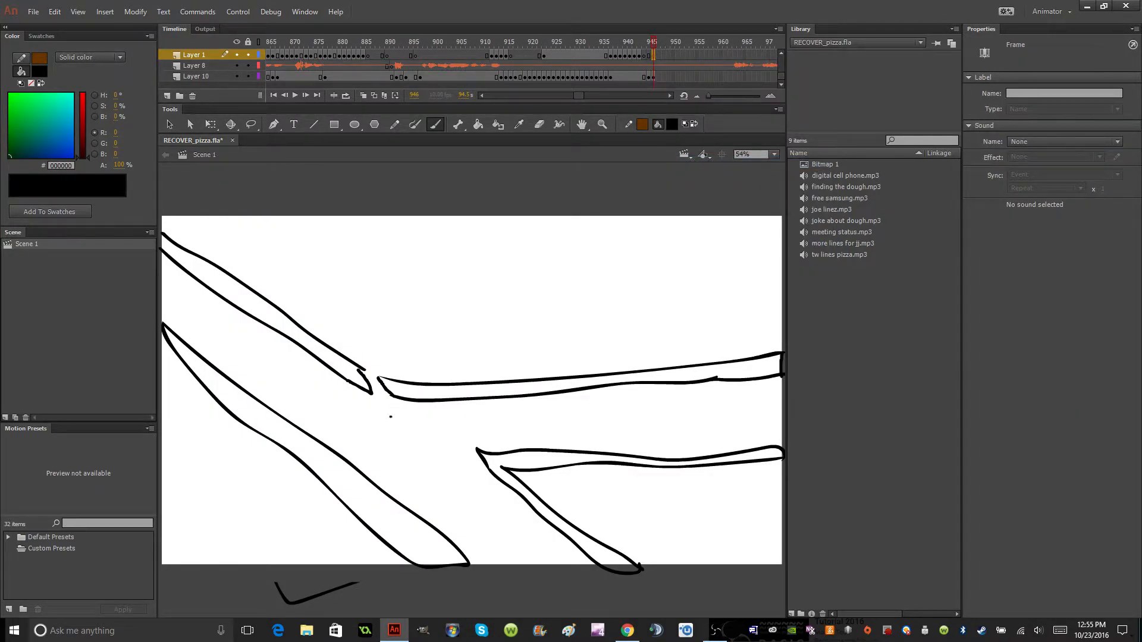
Brush two rounded switch-rail pieces on Layer 1 at the track junction, with crosstie lines joining them to the lower diagonal rail.
mouse_move(379, 404)
mouse_down()
mouse_move(448, 456)
mouse_move(469, 451)
mouse_move(419, 410)
mouse_move(395, 399)
mouse_move(379, 407)
mouse_up()
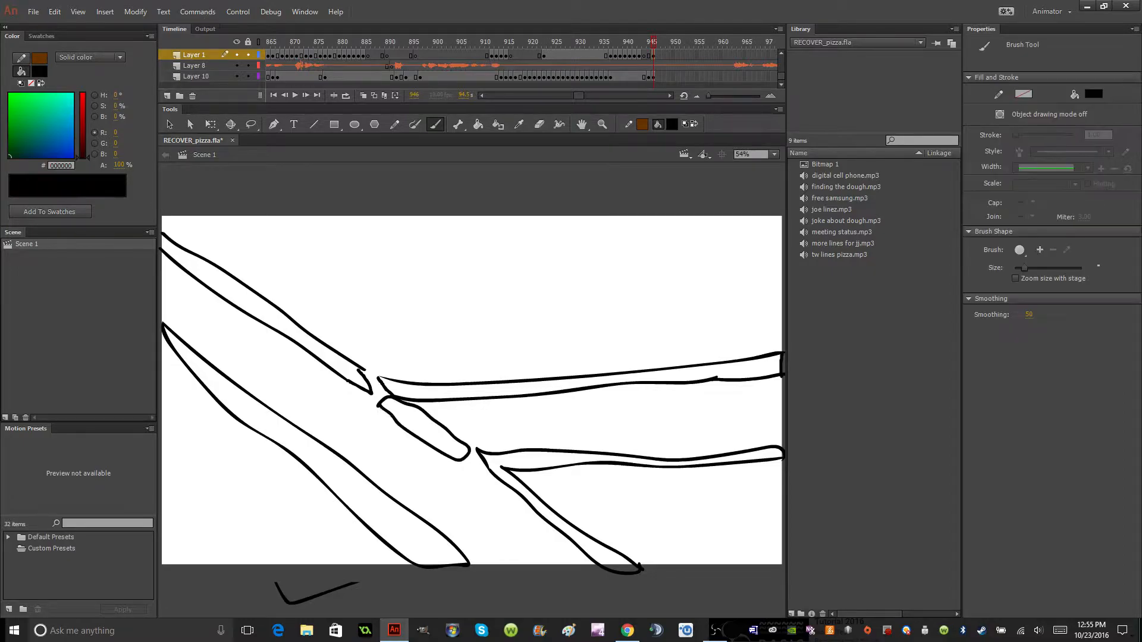
mouse_move(441, 461)
mouse_down()
mouse_move(344, 443)
mouse_move(361, 470)
mouse_move(427, 482)
mouse_move(443, 467)
mouse_move(437, 479)
mouse_up()
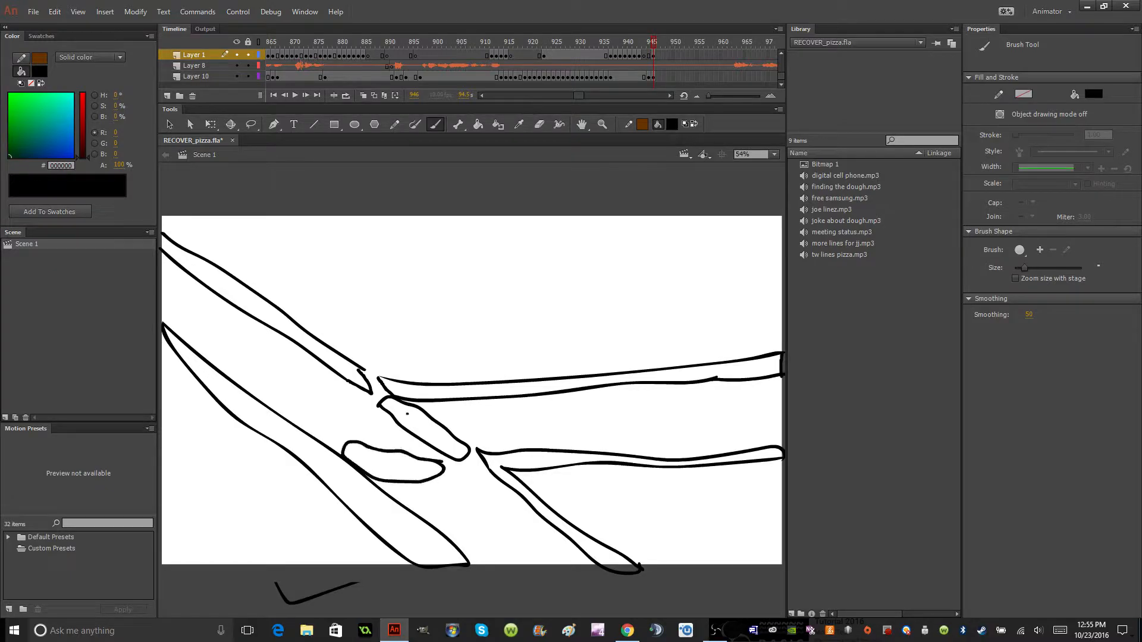
mouse_move(383, 401)
mouse_down()
mouse_move(318, 437)
mouse_move(337, 458)
mouse_up()
mouse_move(397, 425)
mouse_down()
mouse_move(373, 446)
mouse_move(413, 456)
mouse_move(419, 493)
mouse_move(404, 507)
mouse_move(379, 483)
mouse_up()
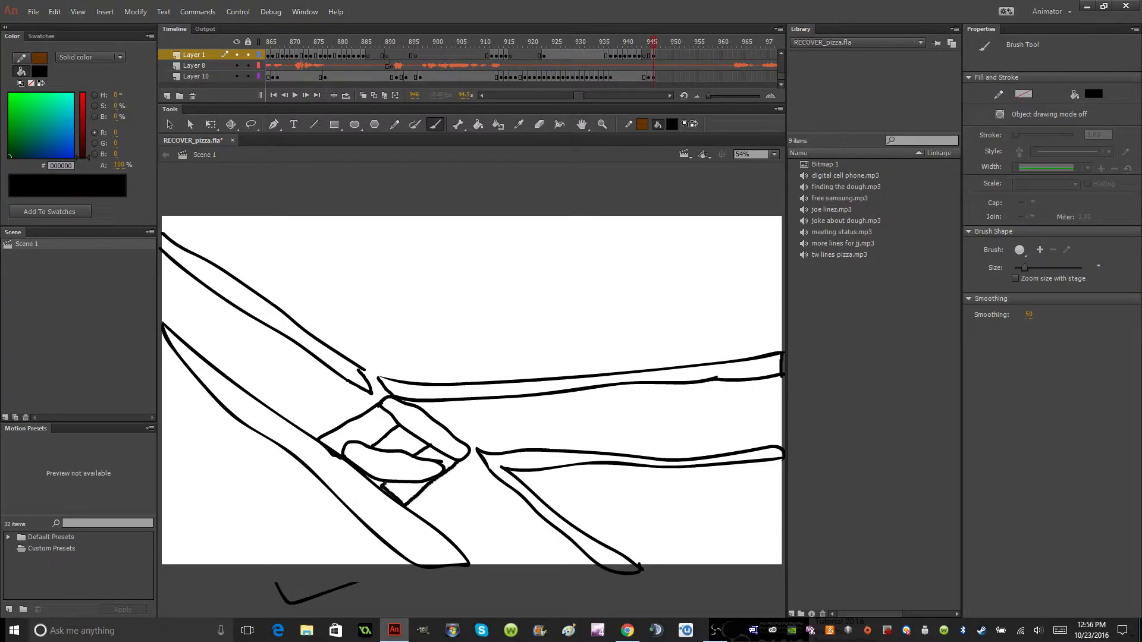
Brush two crossties on Layer 10 between the lower diagonal rails, extending past the stage's bottom edge.
click(654, 76)
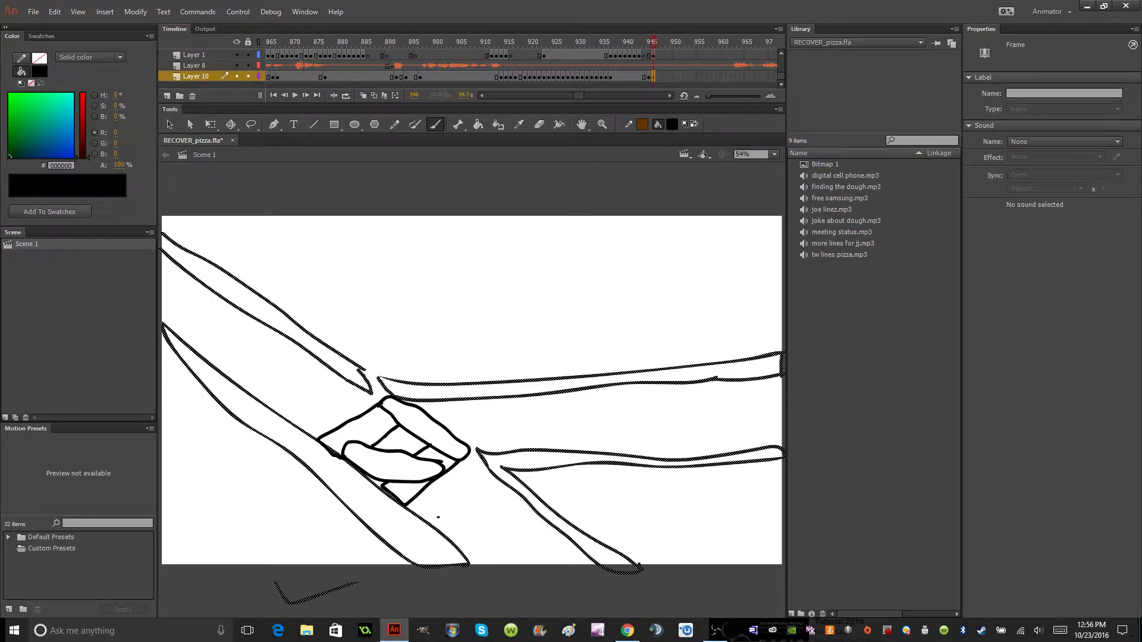
drag(437, 529, 497, 479)
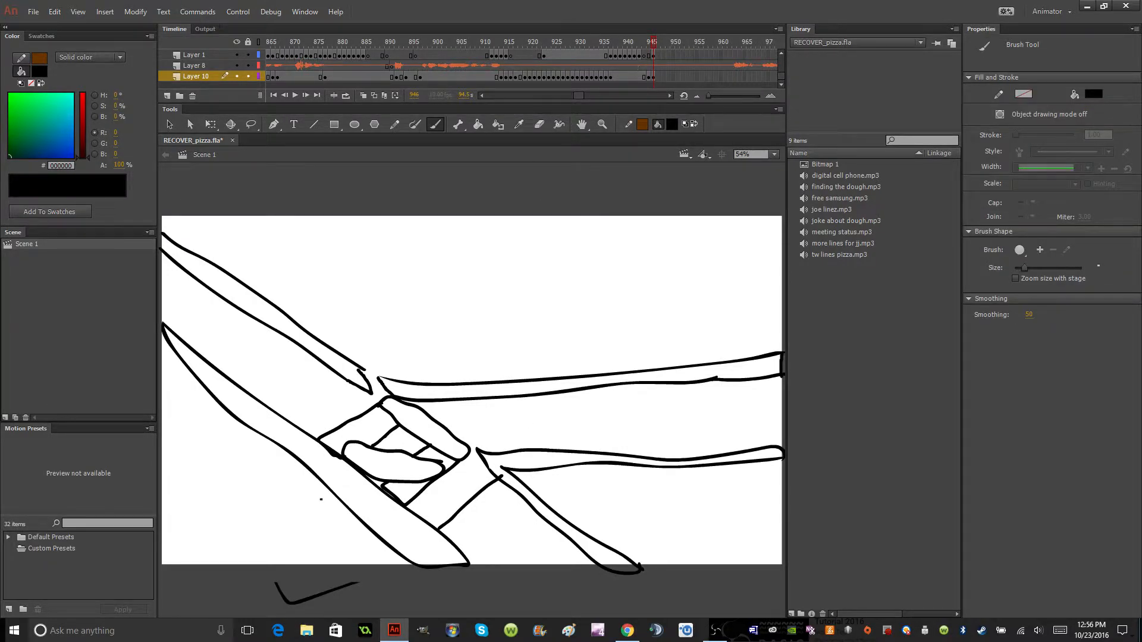
mouse_move(537, 514)
mouse_down()
mouse_move(488, 577)
mouse_move(468, 564)
mouse_up()
mouse_move(568, 540)
mouse_down()
mouse_move(526, 585)
mouse_move(577, 598)
mouse_move(614, 568)
mouse_up()
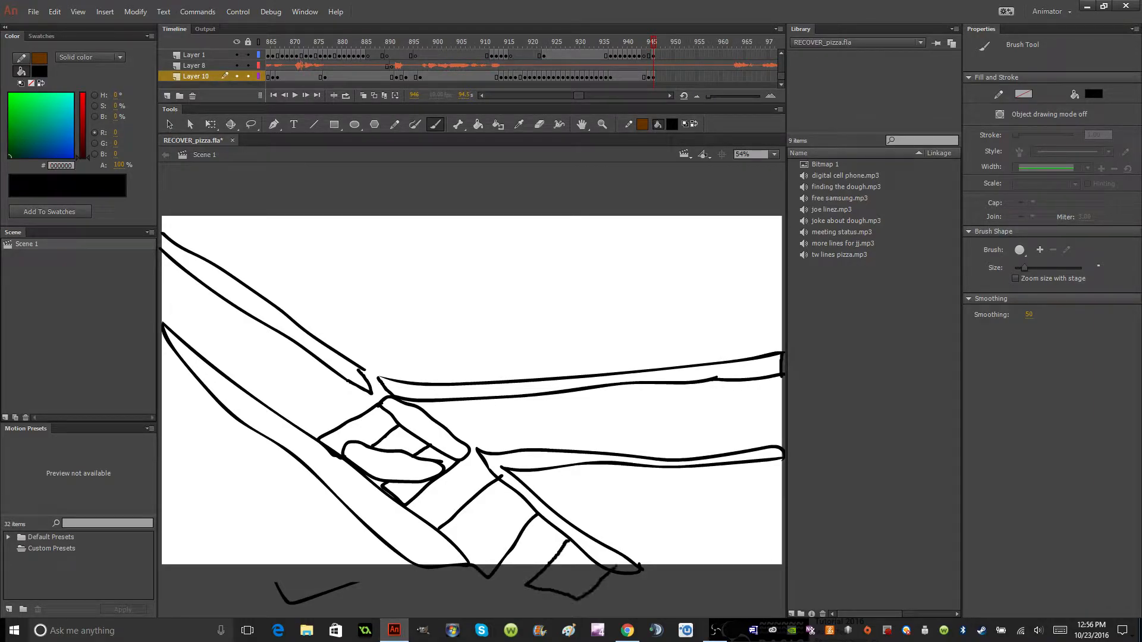
Brush the sides of the first crosstie on the horizontal track and two tie ends below its lower rail.
drag(484, 399, 506, 452)
mouse_move(540, 396)
mouse_down()
mouse_move(566, 477)
mouse_move(522, 487)
mouse_up()
mouse_move(595, 464)
mouse_down()
mouse_move(598, 474)
mouse_move(652, 475)
mouse_up()
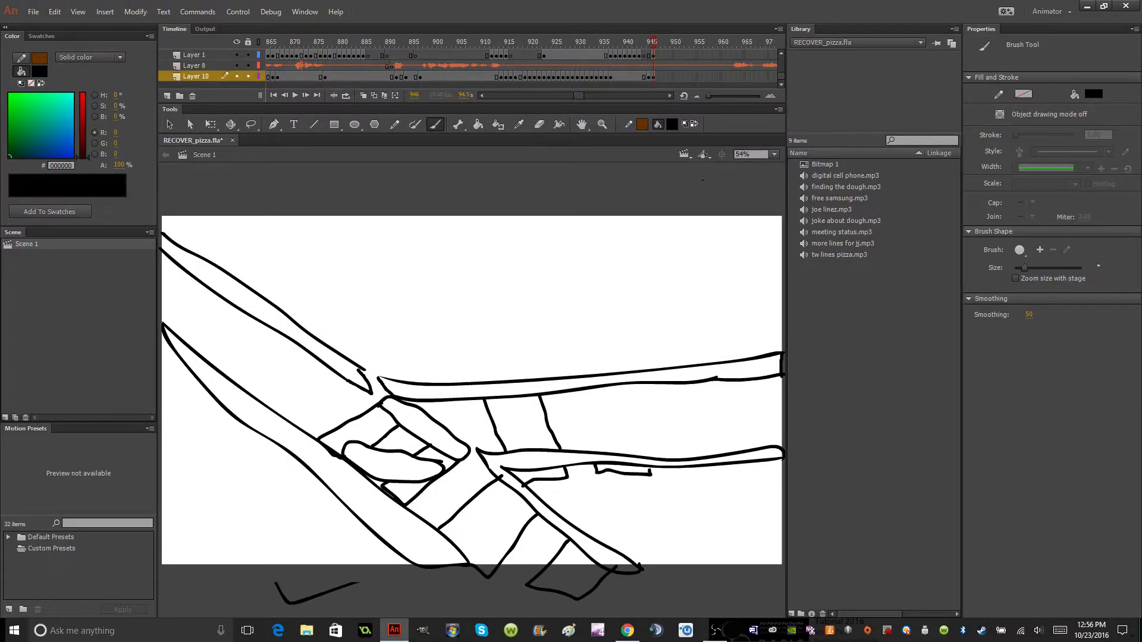
Erase the end of the lower horizontal rail at the stage's right edge and redraw it with the brush.
key(e)
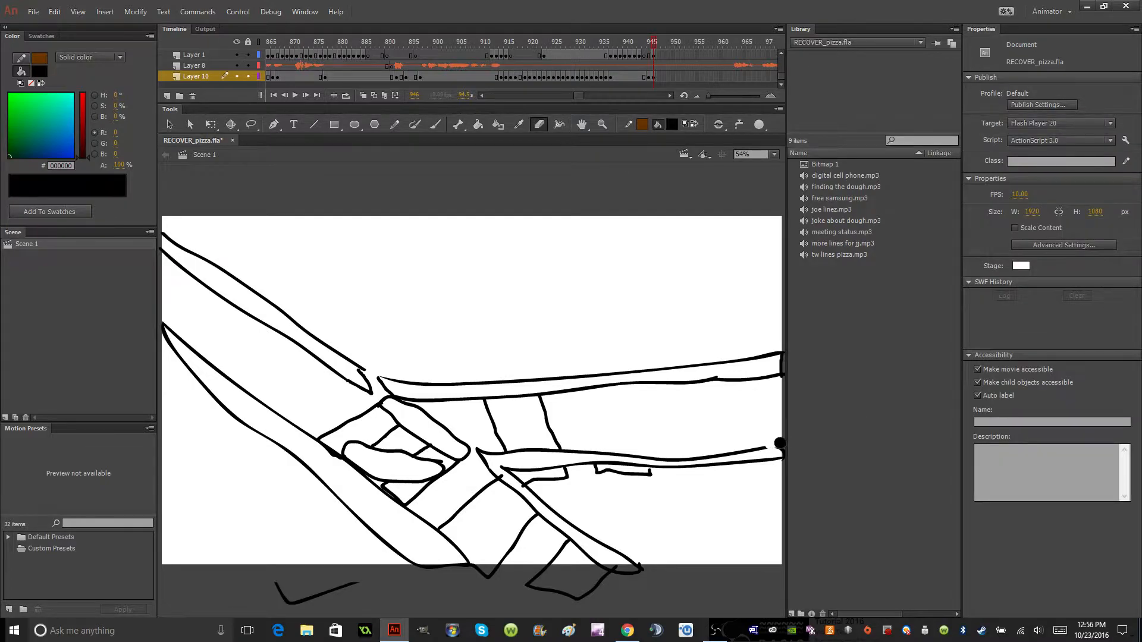
click(435, 125)
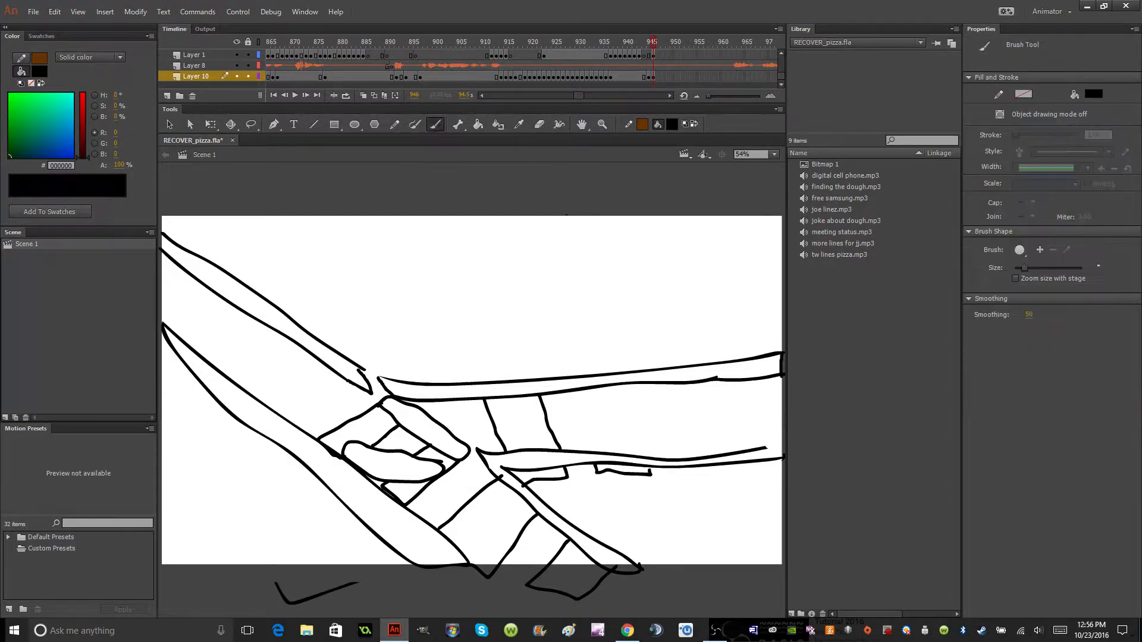
drag(761, 446, 783, 456)
Brush the second crosstie's sides on the horizontal track and the ends of the first two ties above the upper rail.
mouse_move(653, 457)
mouse_down()
mouse_move(619, 388)
mouse_move(593, 452)
mouse_up()
mouse_move(568, 376)
mouse_down()
mouse_move(598, 363)
mouse_move(616, 375)
mouse_up()
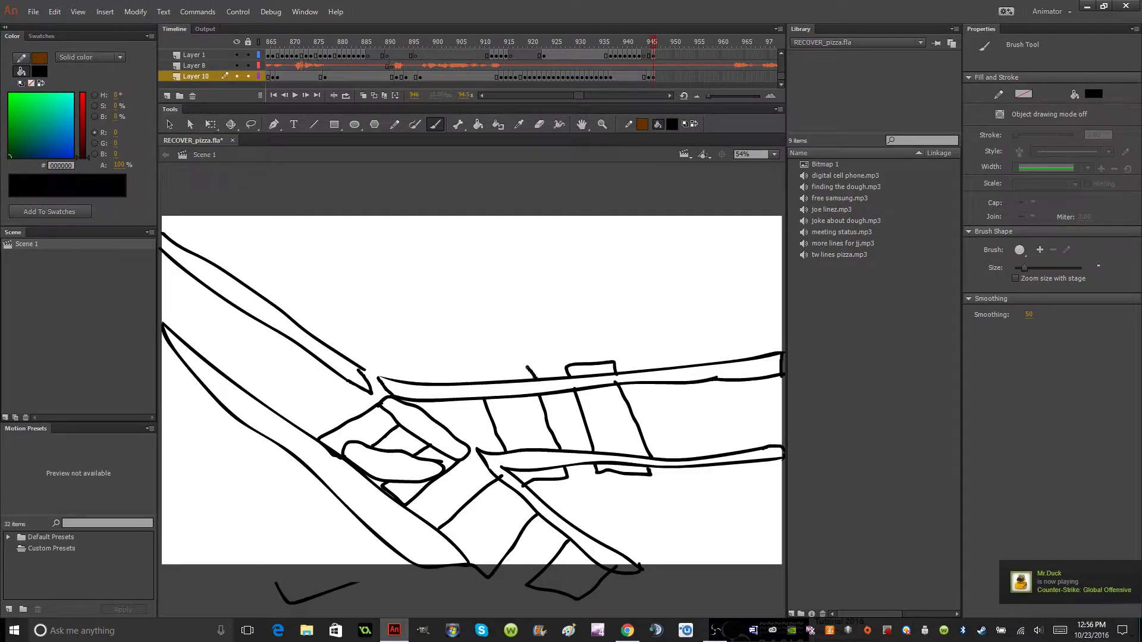
mouse_move(483, 382)
mouse_down()
mouse_move(489, 369)
mouse_move(535, 378)
mouse_up()
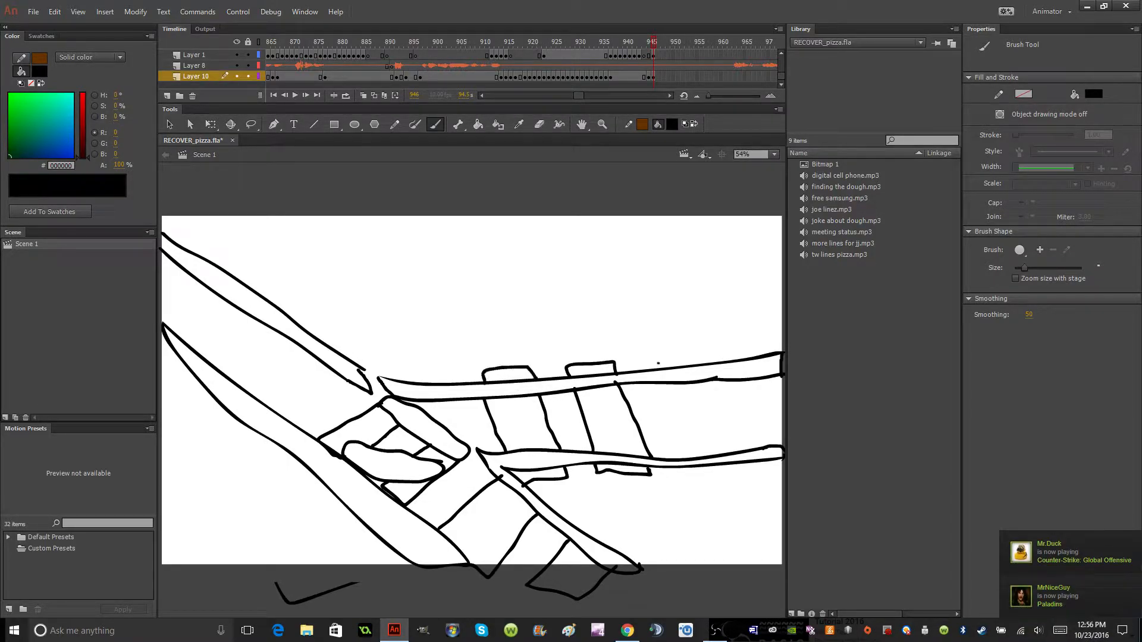
Brush two more crossties on the horizontal track up to the stage's right edge, with ends protruding beyond both rails.
drag(664, 384, 684, 459)
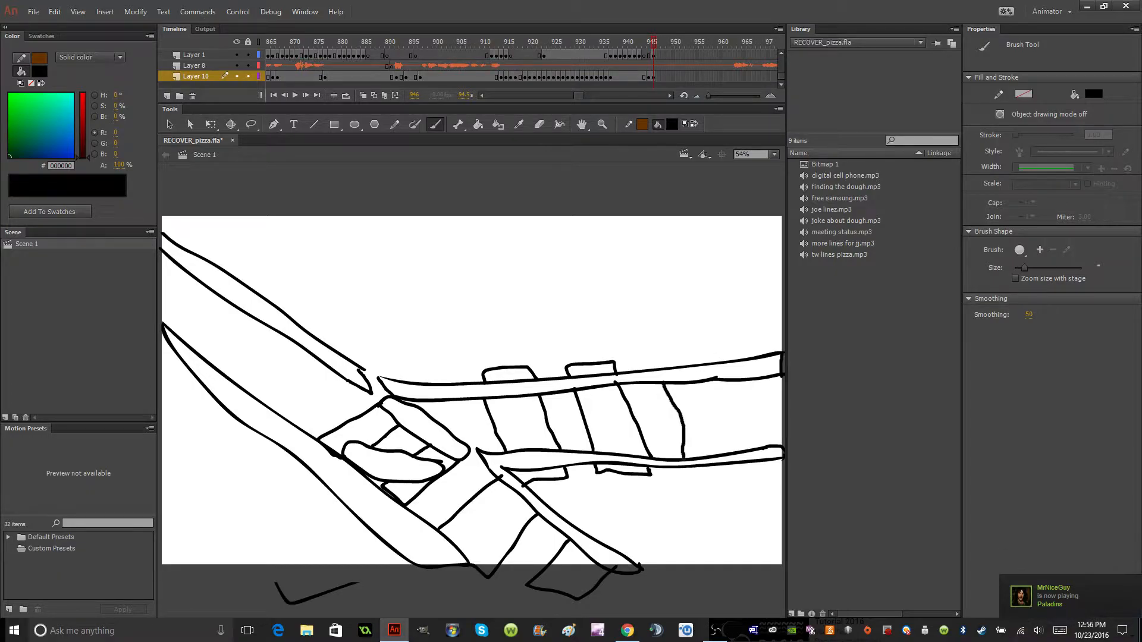
key(ctrl+z)
mouse_move(670, 390)
mouse_down()
mouse_move(700, 458)
mouse_move(750, 474)
mouse_move(711, 381)
mouse_move(673, 360)
mouse_move(652, 364)
mouse_up()
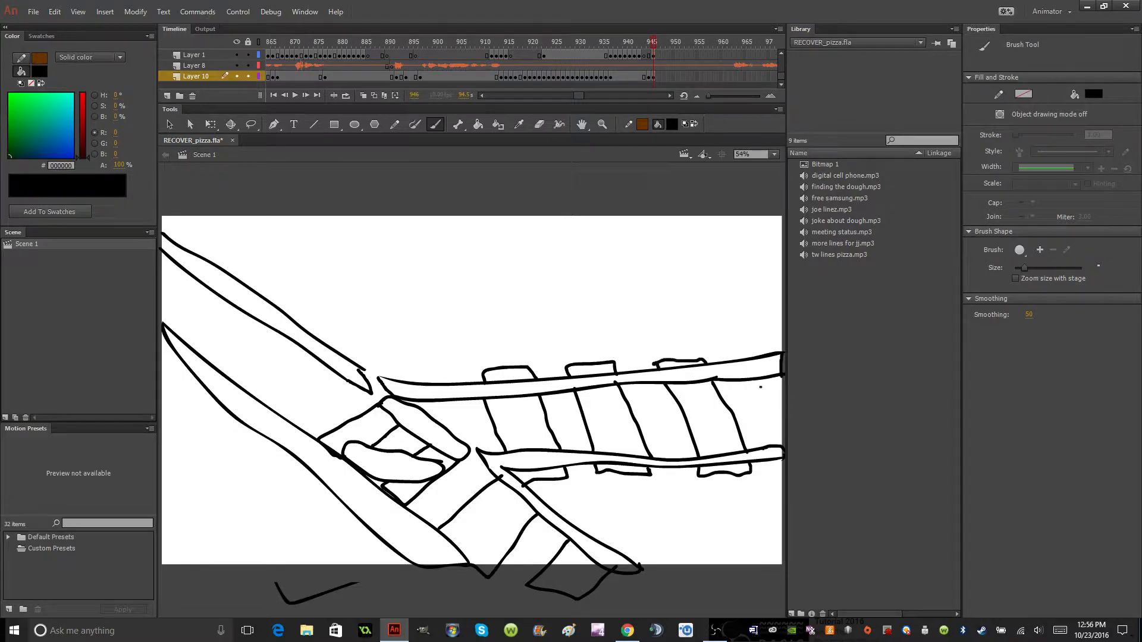
drag(759, 385, 780, 470)
mouse_move(784, 349)
mouse_down()
mouse_move(769, 342)
mouse_move(744, 351)
mouse_move(748, 360)
mouse_up()
Brush crossties across the left diagonal track, with short ends protruding above the upper rail and below the lower rail.
mouse_move(352, 383)
mouse_down()
mouse_move(283, 413)
mouse_move(286, 374)
mouse_move(330, 339)
mouse_move(361, 368)
mouse_up()
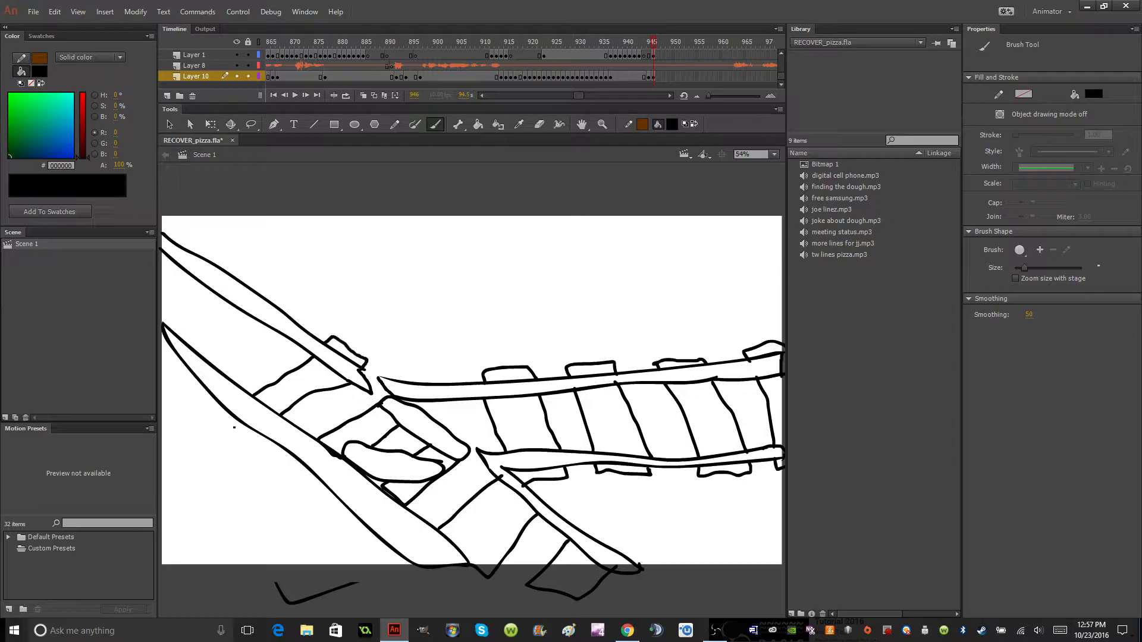
mouse_move(218, 409)
mouse_down()
mouse_move(245, 438)
mouse_move(262, 430)
mouse_move(306, 482)
mouse_move(316, 477)
mouse_up()
drag(359, 522, 381, 560)
key(ctrl+z)
drag(341, 506, 366, 532)
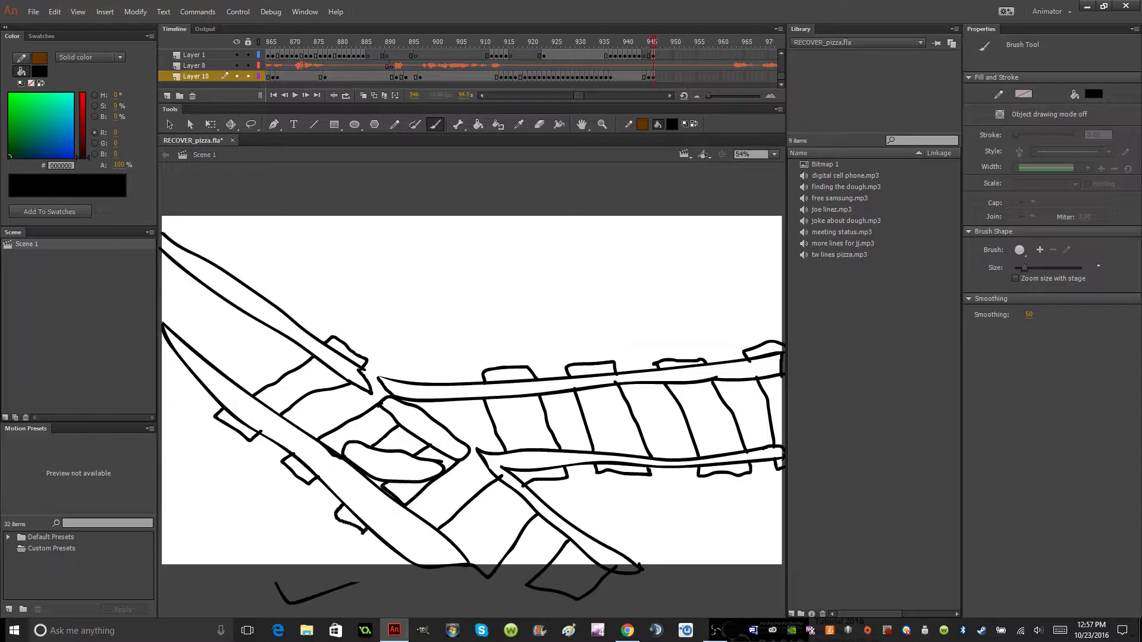
mouse_move(194, 379)
mouse_down()
mouse_move(170, 356)
mouse_move(179, 361)
mouse_move(241, 313)
mouse_move(239, 351)
mouse_move(215, 366)
mouse_up()
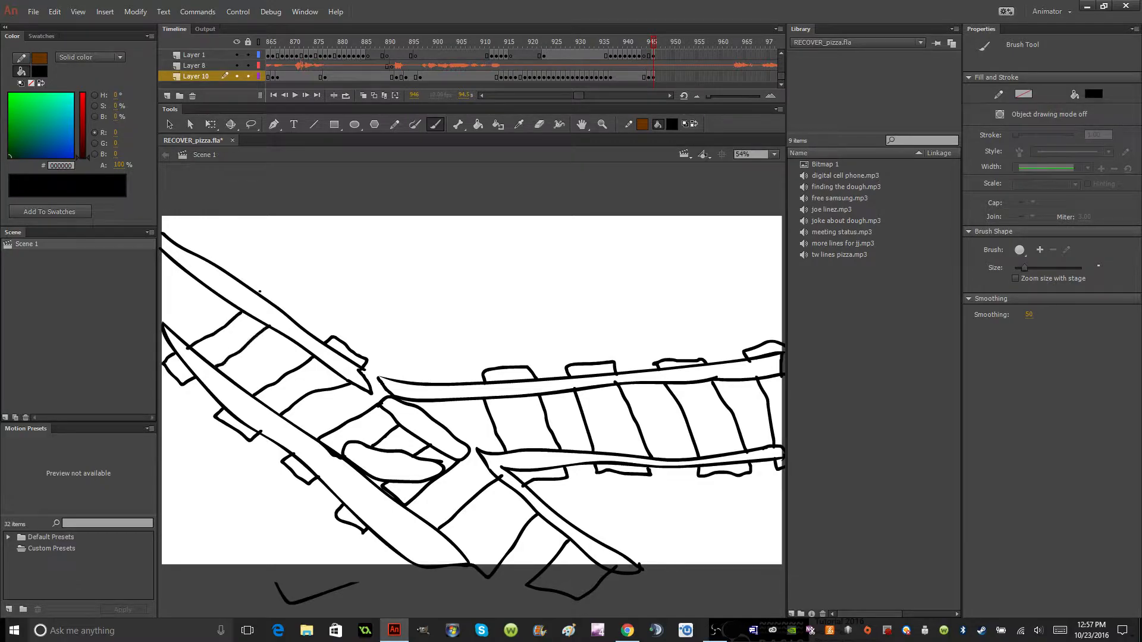
drag(260, 291, 284, 296)
Erase the pointed tip of the lower diagonal rail at the stage's left edge and redraw its outline.
click(539, 124)
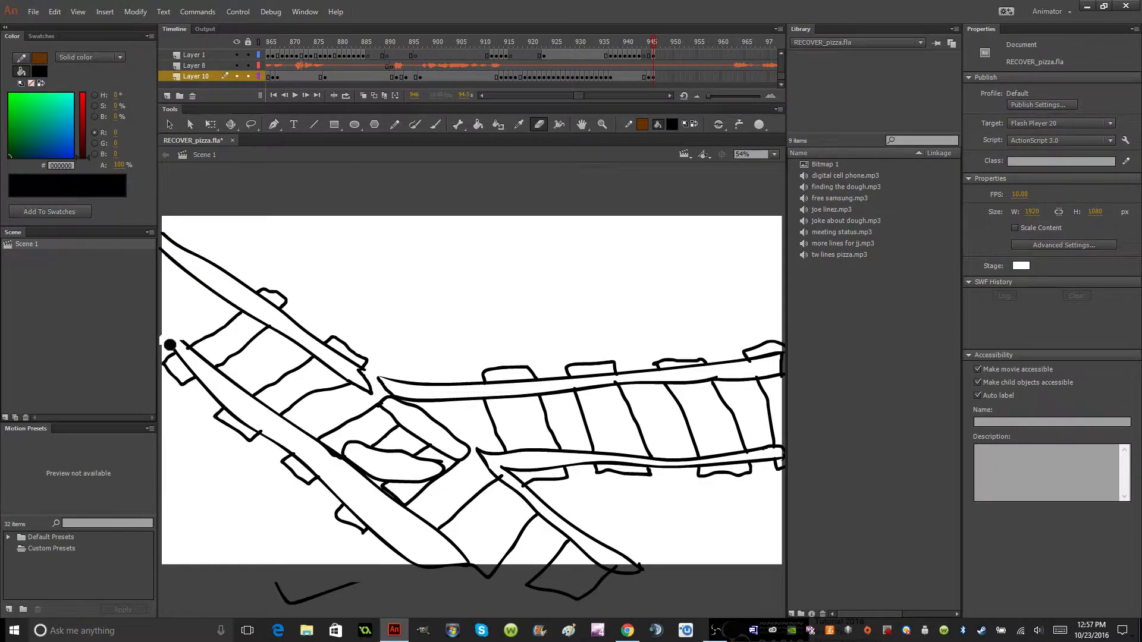
click(435, 124)
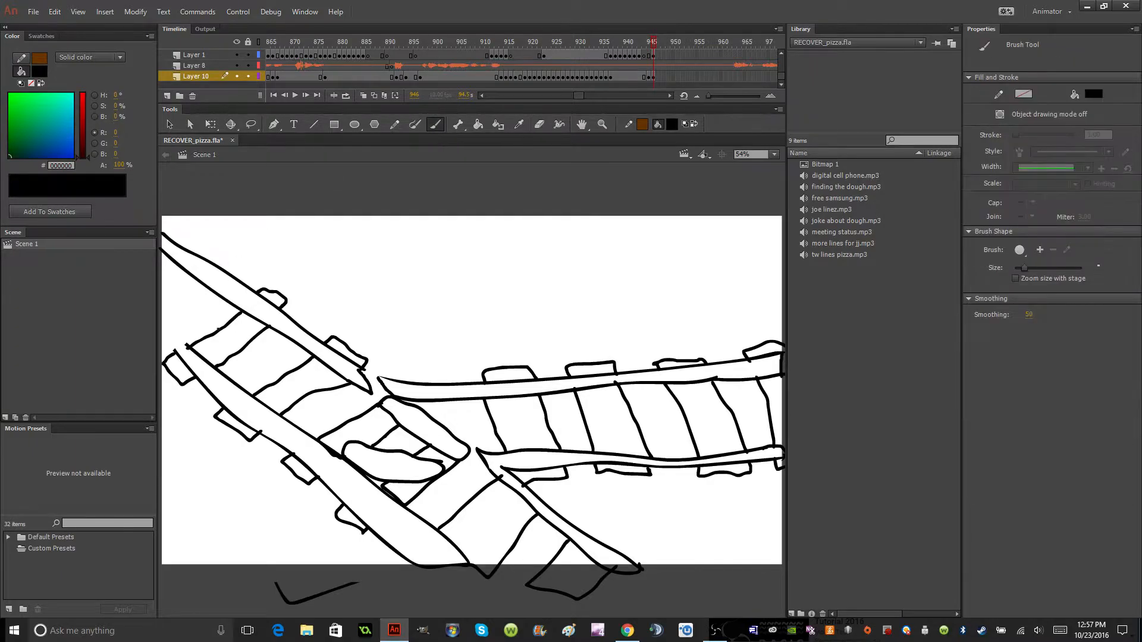
mouse_move(190, 346)
mouse_down()
mouse_move(159, 309)
mouse_move(173, 354)
mouse_up()
Brush the remaining crossties at the stage's left edge and their ends above the upper rail up to the corner.
mouse_move(170, 312)
mouse_down()
mouse_move(205, 287)
mouse_move(173, 274)
mouse_move(159, 303)
mouse_up()
mouse_move(194, 253)
mouse_down()
mouse_move(206, 242)
mouse_move(233, 266)
mouse_move(222, 275)
mouse_up()
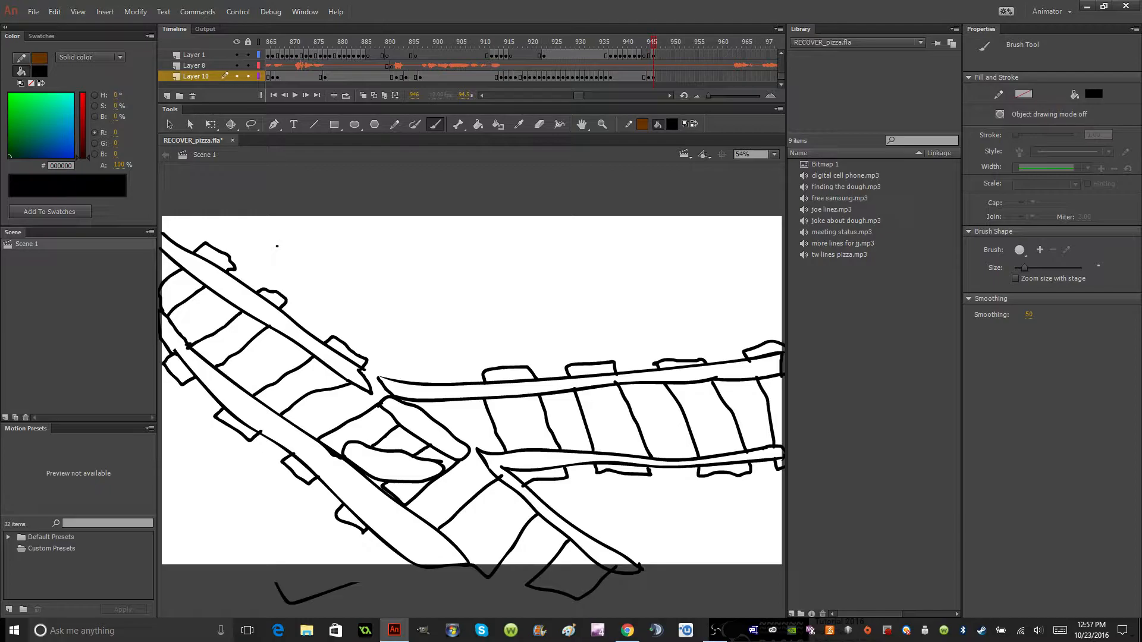
drag(183, 238, 163, 217)
Fill the left diagonal track's crossties and their protruding ends with brown #663300 using the Paint Bucket.
click(692, 125)
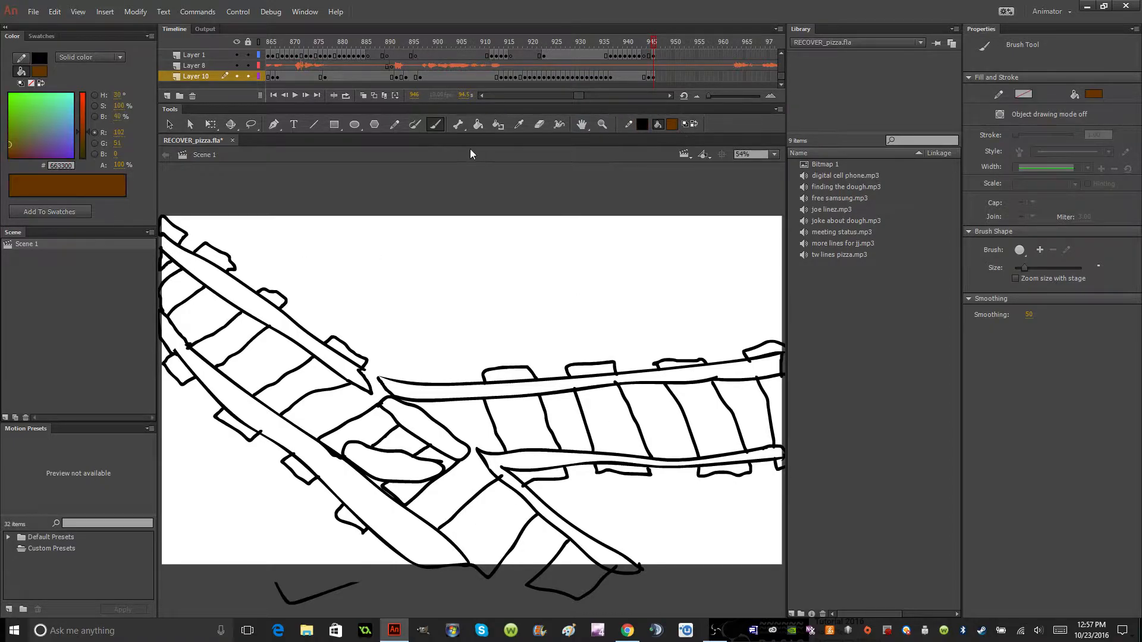
click(478, 124)
click(173, 230)
click(166, 262)
click(184, 290)
click(214, 257)
click(229, 337)
click(272, 299)
click(179, 370)
click(289, 382)
click(236, 426)
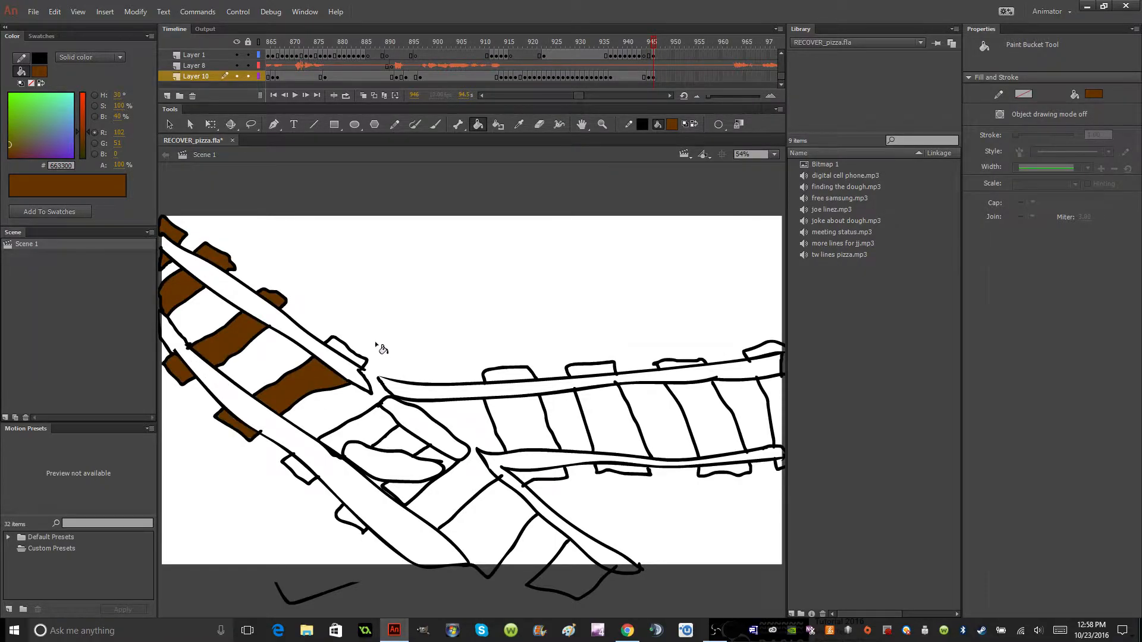
click(349, 355)
click(363, 445)
click(297, 470)
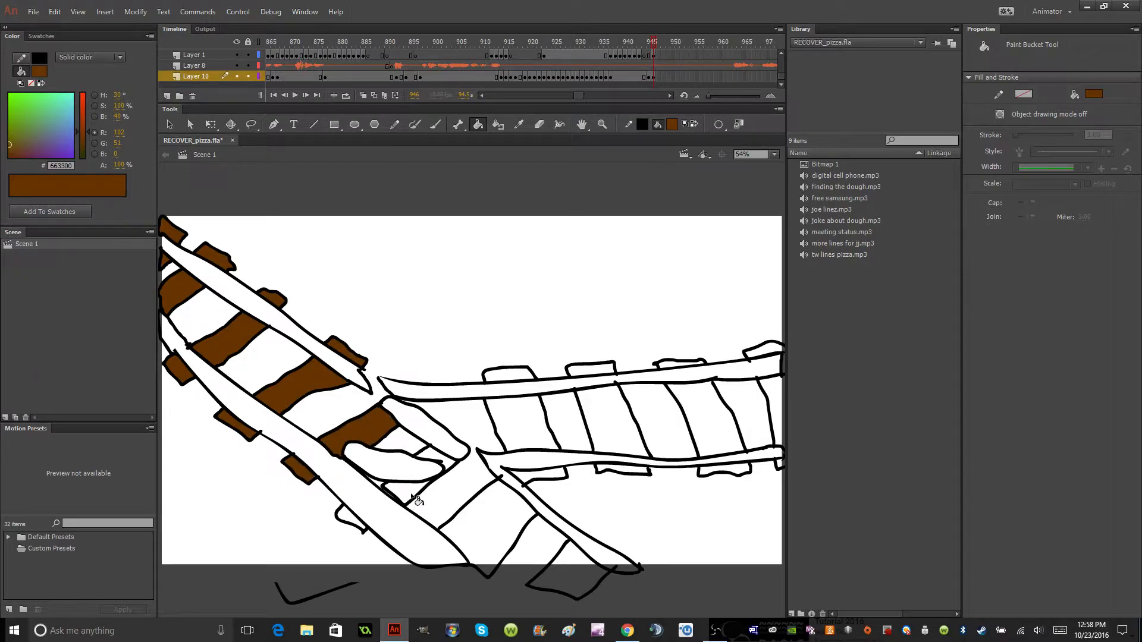
Fill the two lower diagonal crossties and the first two horizontal-track ties with brown, including the ends below and the first end above.
click(518, 540)
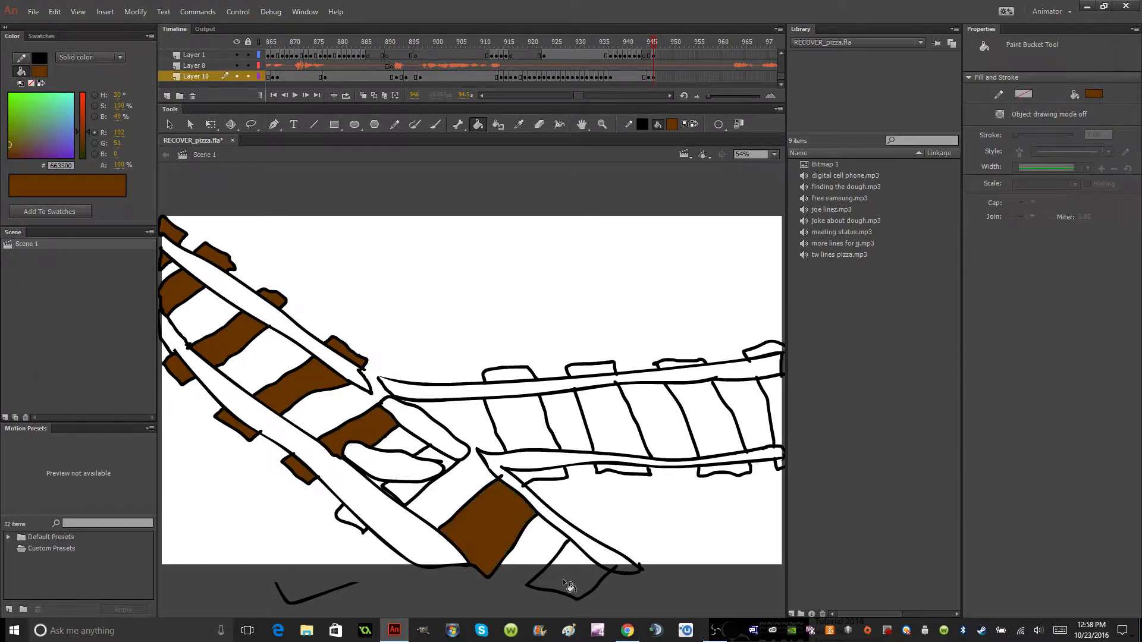
click(570, 585)
click(533, 436)
click(608, 418)
click(626, 472)
click(548, 476)
click(510, 374)
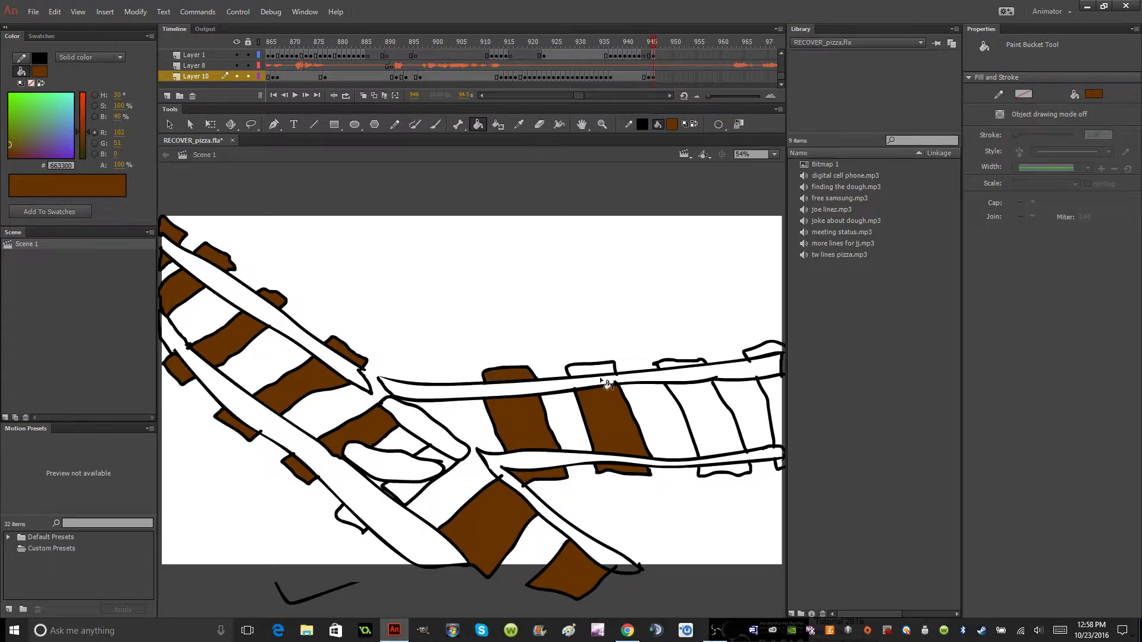
Fill the rest of the horizontal track's crosstie sections with brown, from the second tie's upper end to the stage's right edge.
click(598, 373)
key(ctrl+z)
click(592, 370)
click(681, 365)
click(713, 411)
click(737, 475)
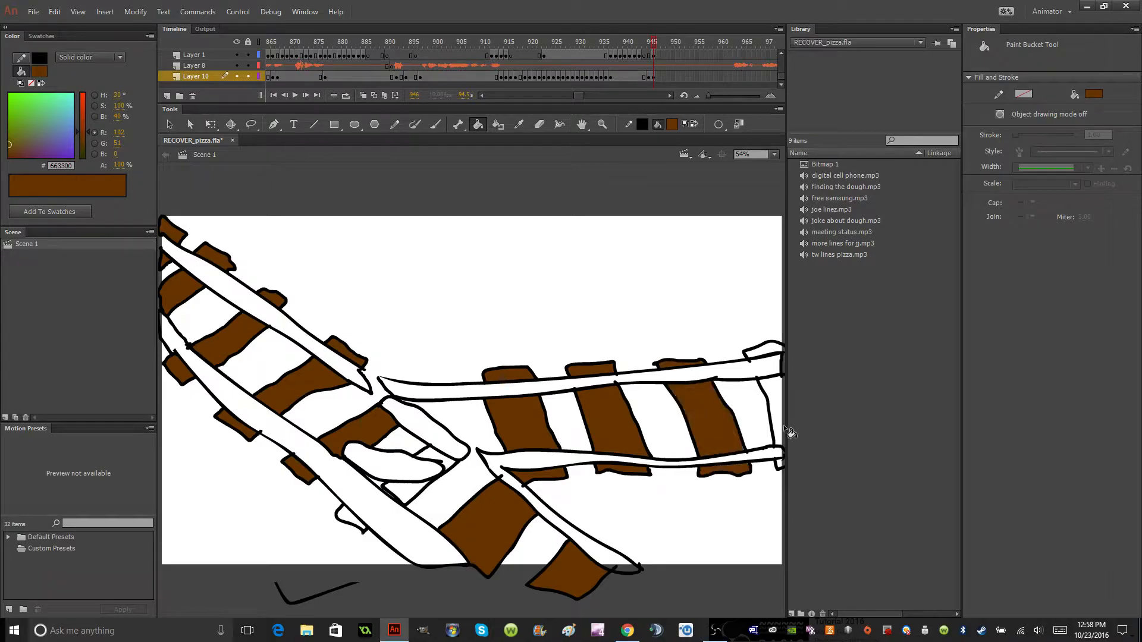
click(775, 410)
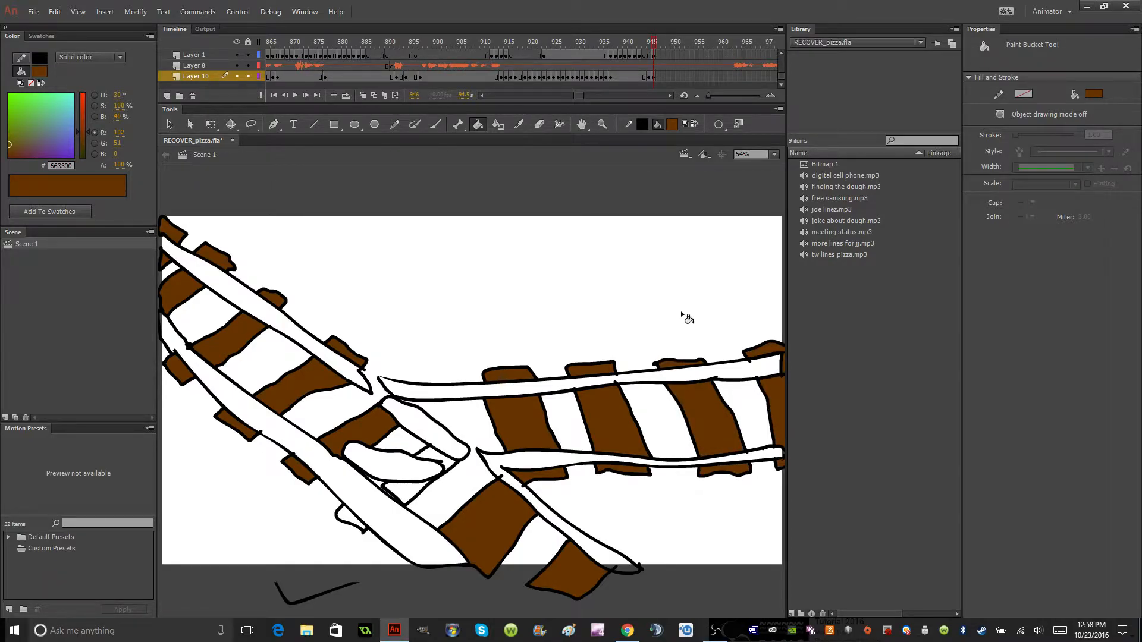
Fill the upper horizontal rail and the angled rail below it with gray #999999.
click(677, 125)
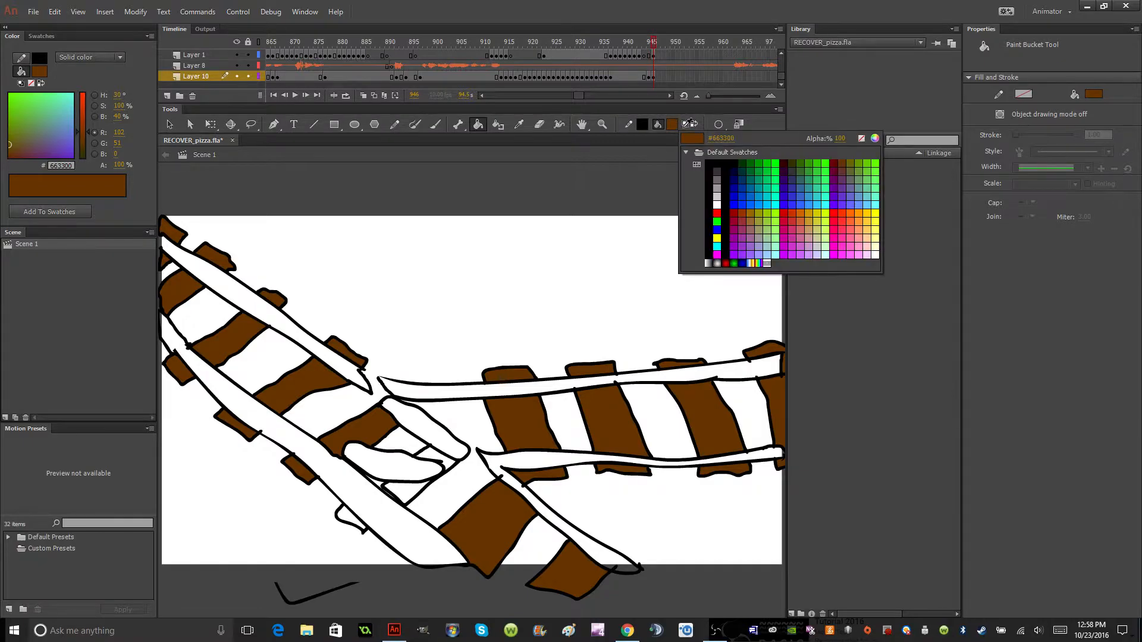
click(717, 188)
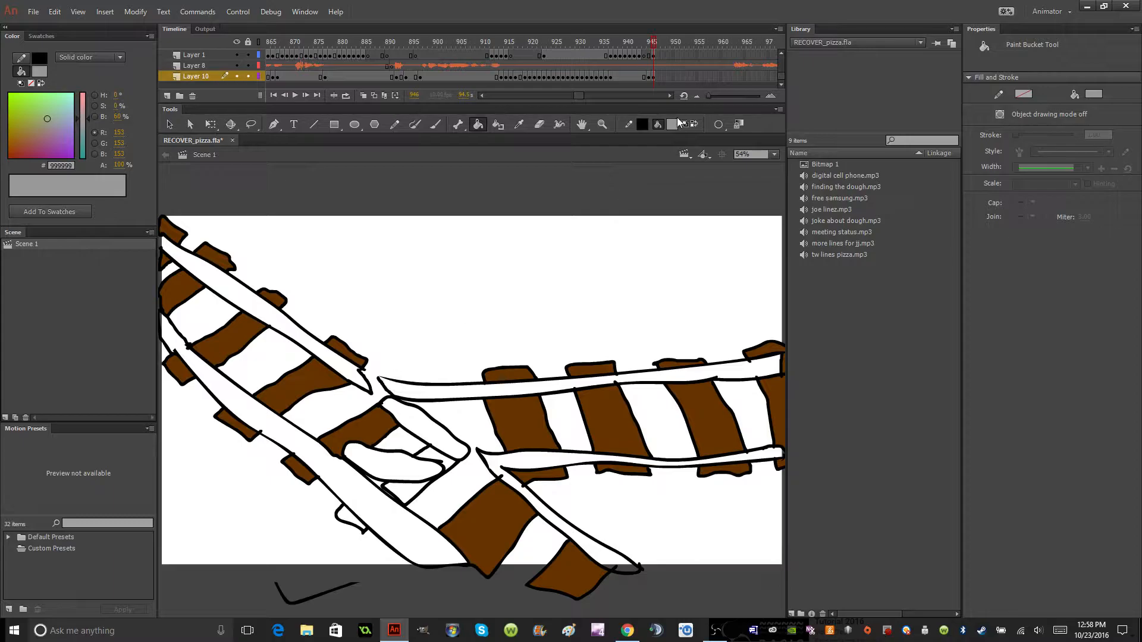
click(694, 124)
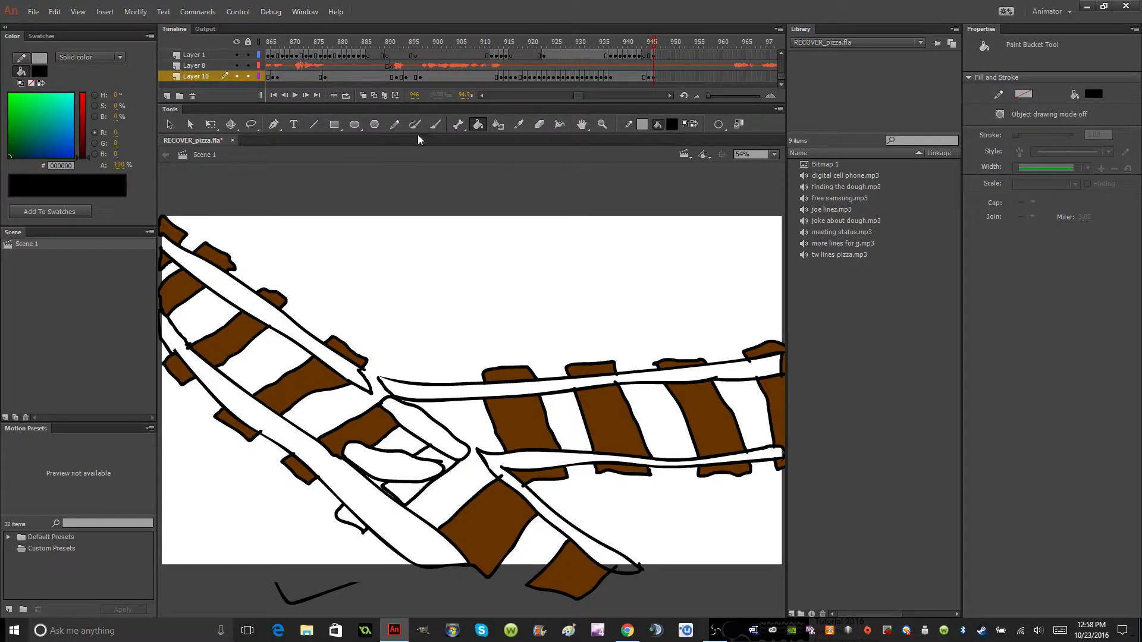
click(685, 124)
click(478, 123)
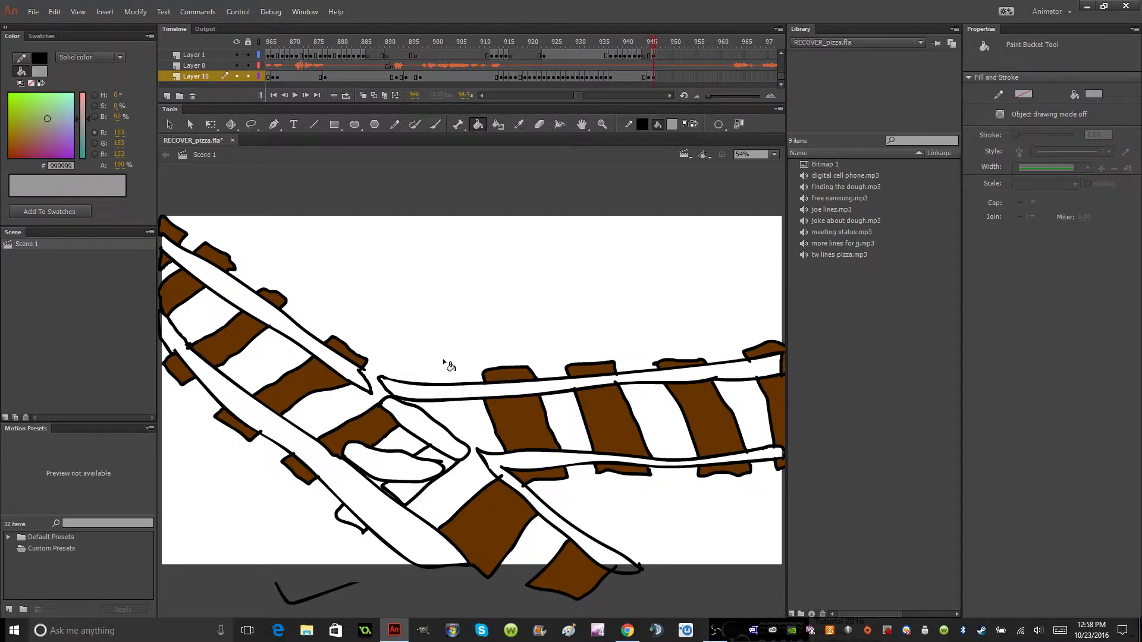
click(439, 390)
click(523, 460)
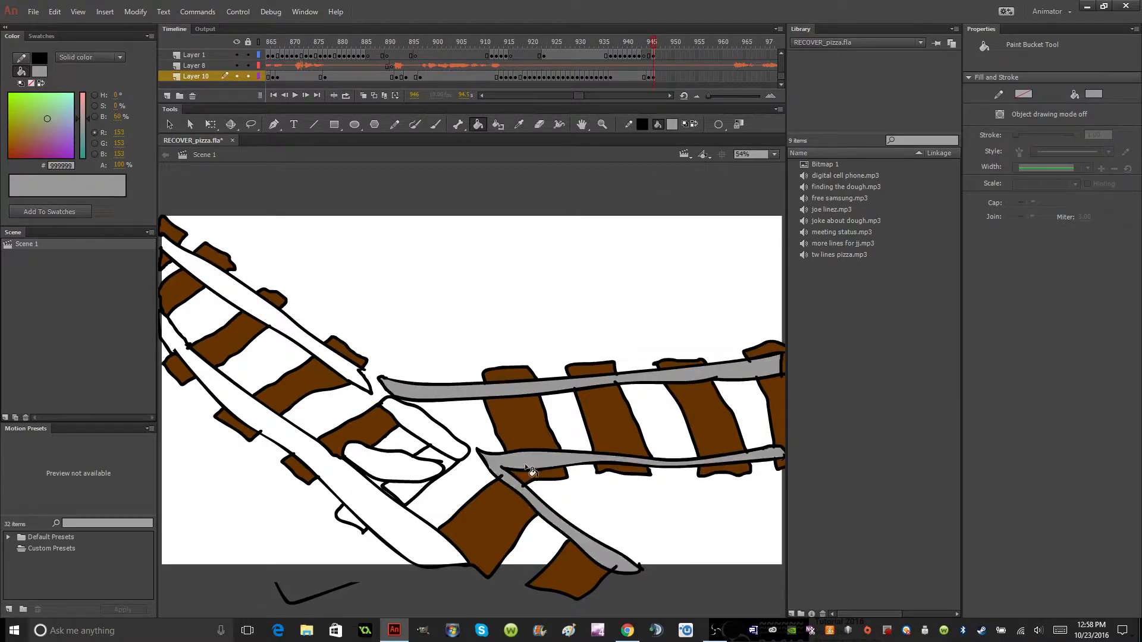
Fill the left diagonal track's long lower rail with gray #999999 and its upper rail with darker gray #666666.
click(413, 546)
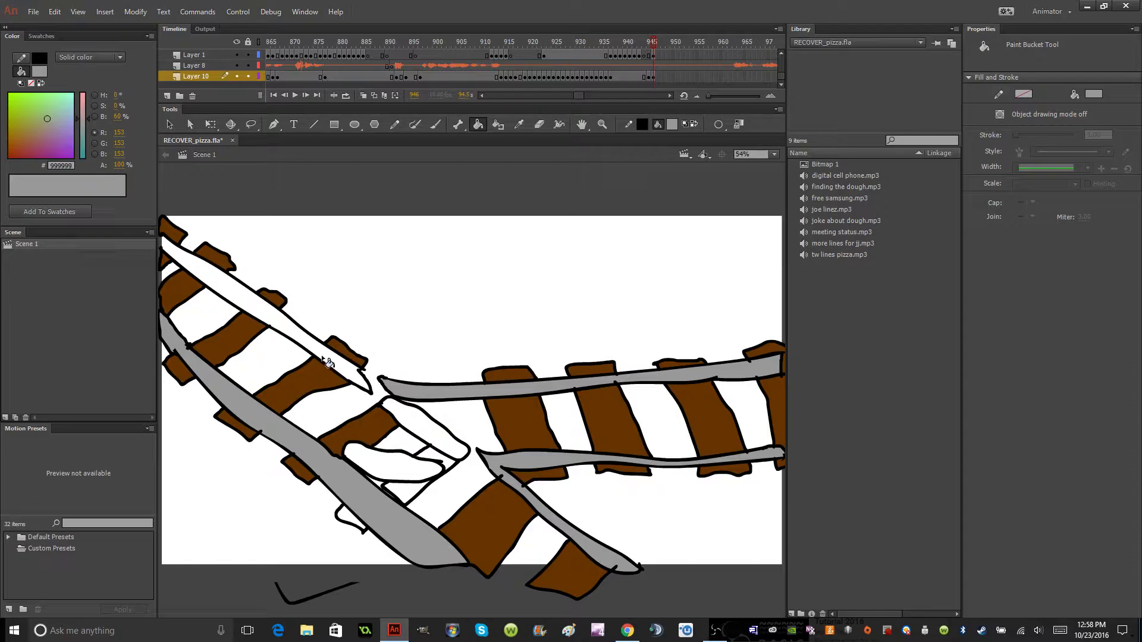
click(686, 124)
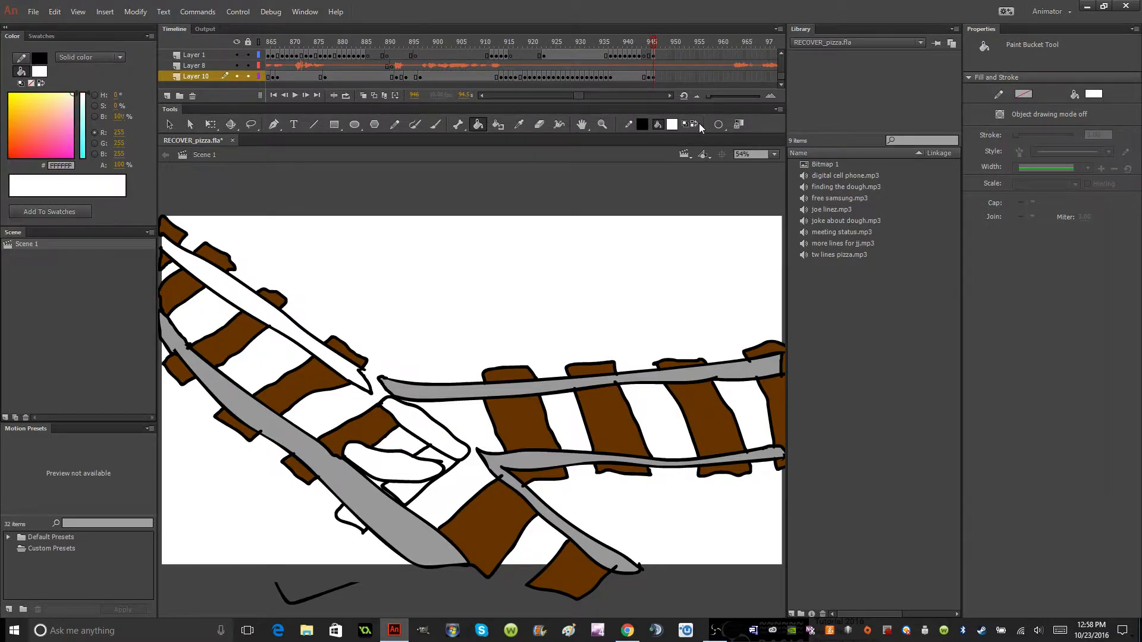
click(685, 125)
click(435, 125)
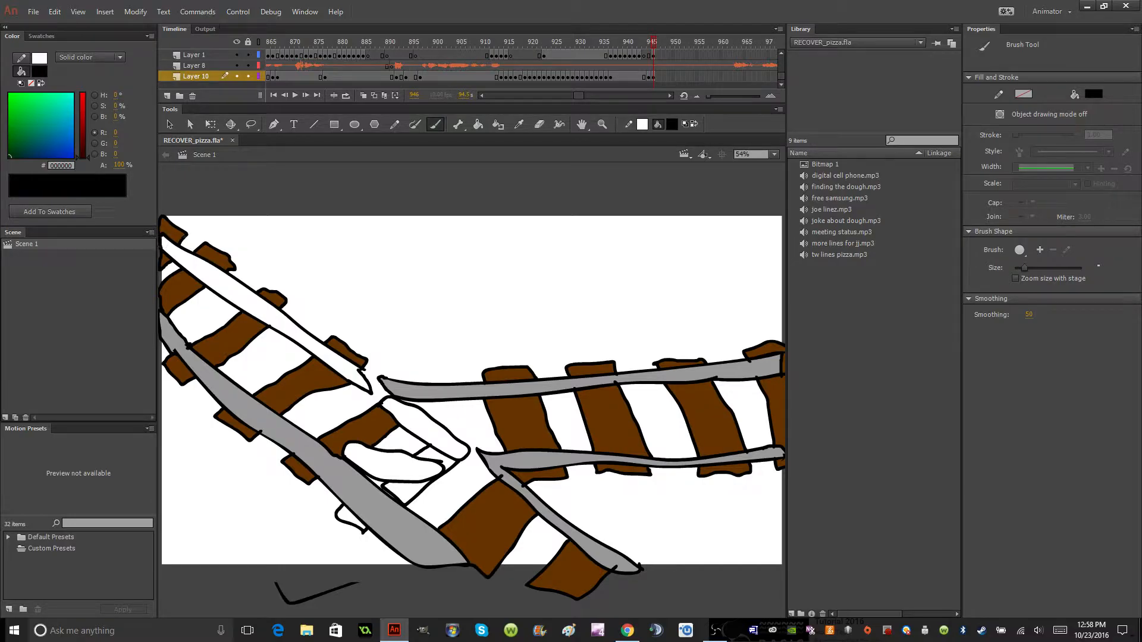
click(672, 124)
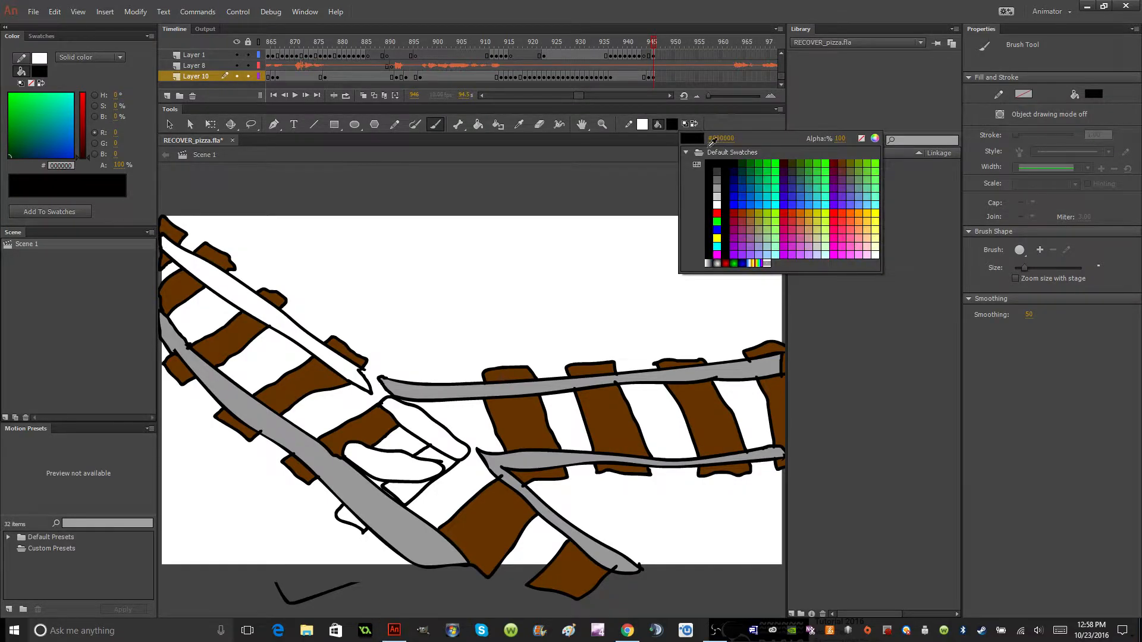
click(717, 181)
click(478, 124)
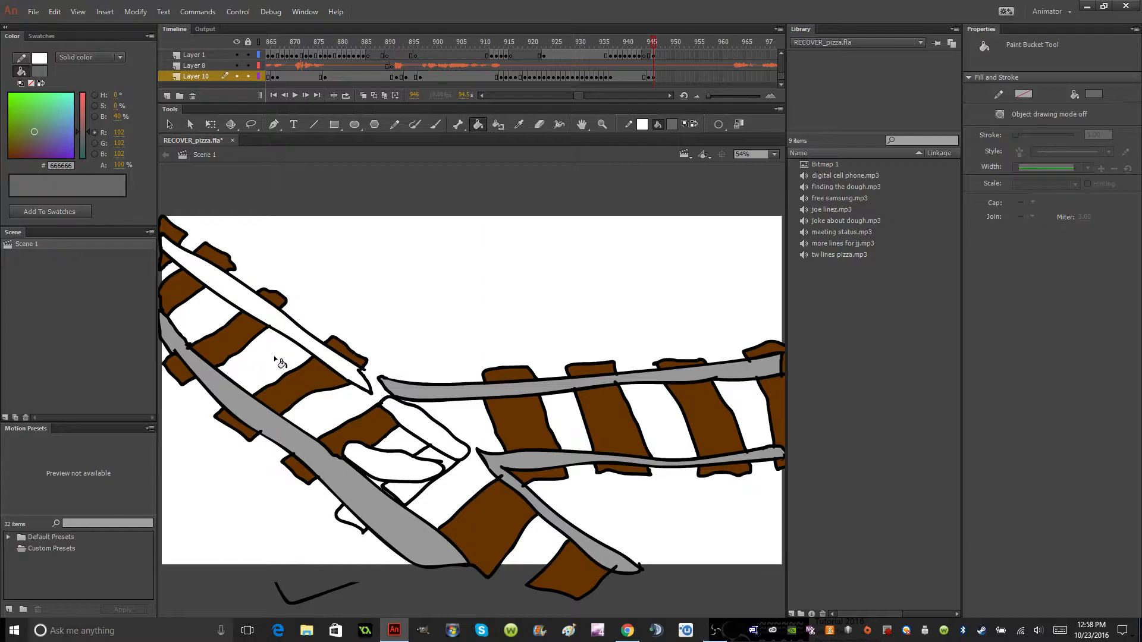
click(301, 336)
Fill the two short switch rails at the junction with dark gray #666666 on Layer 1.
click(424, 427)
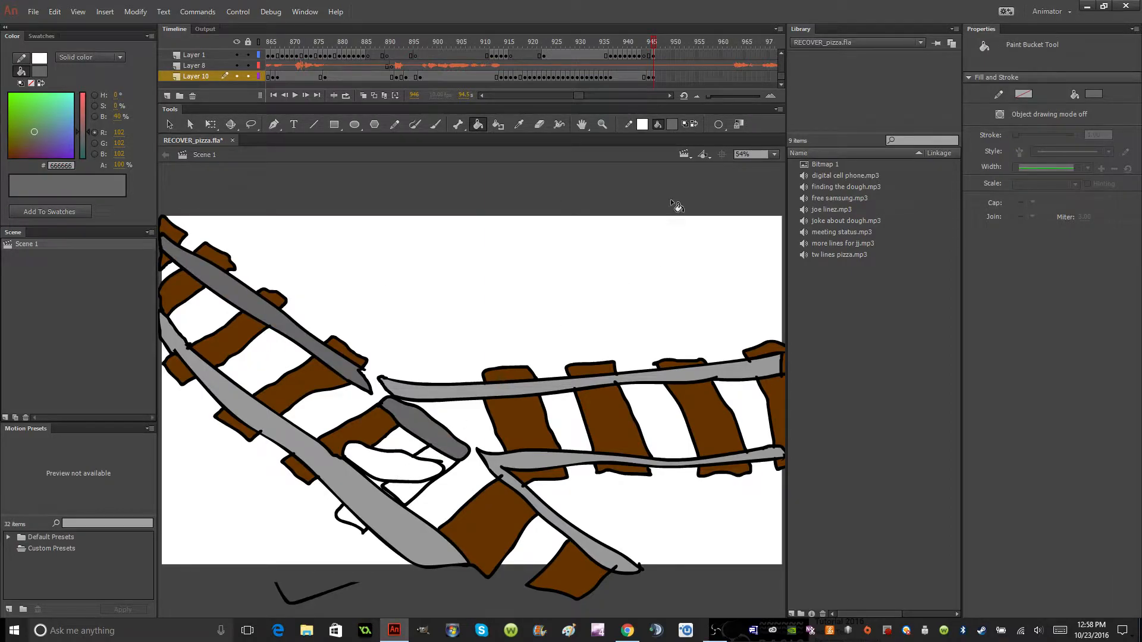
key(ctrl+z)
click(655, 56)
click(411, 467)
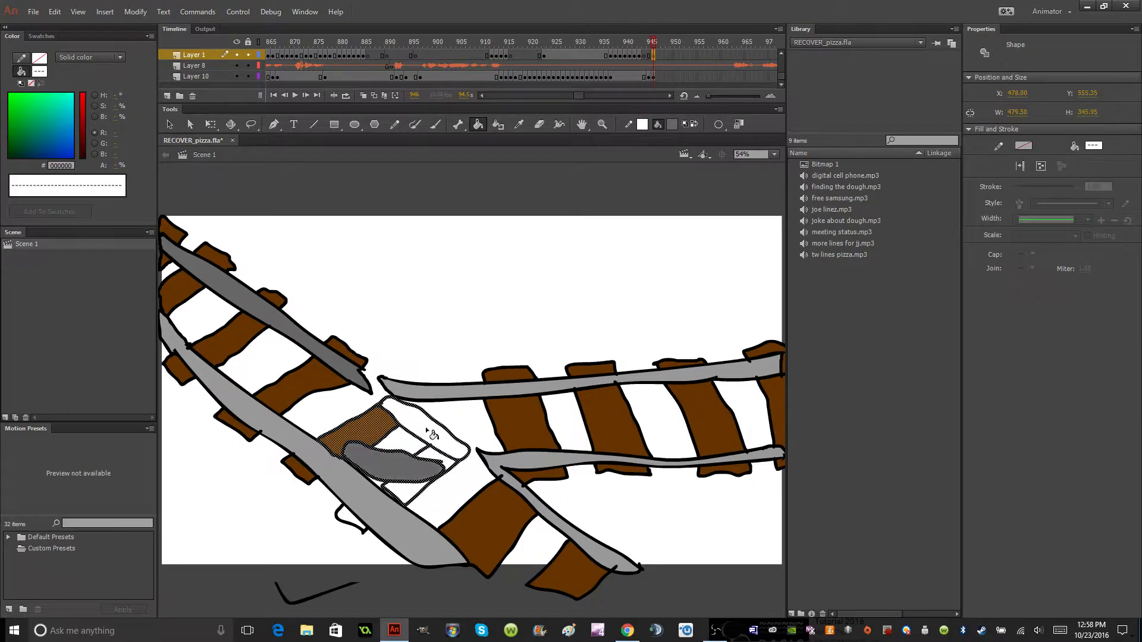
click(434, 435)
click(170, 124)
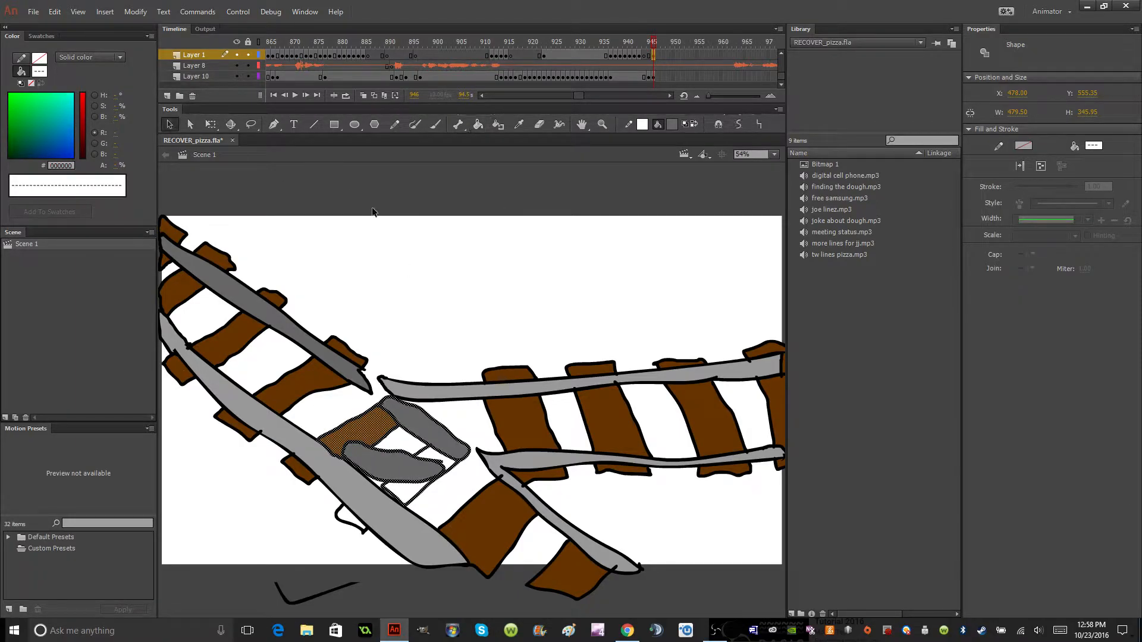
click(372, 211)
Fill the remaining white crosstie end below the long lower rail with brown #663300 on Layer 10.
click(654, 77)
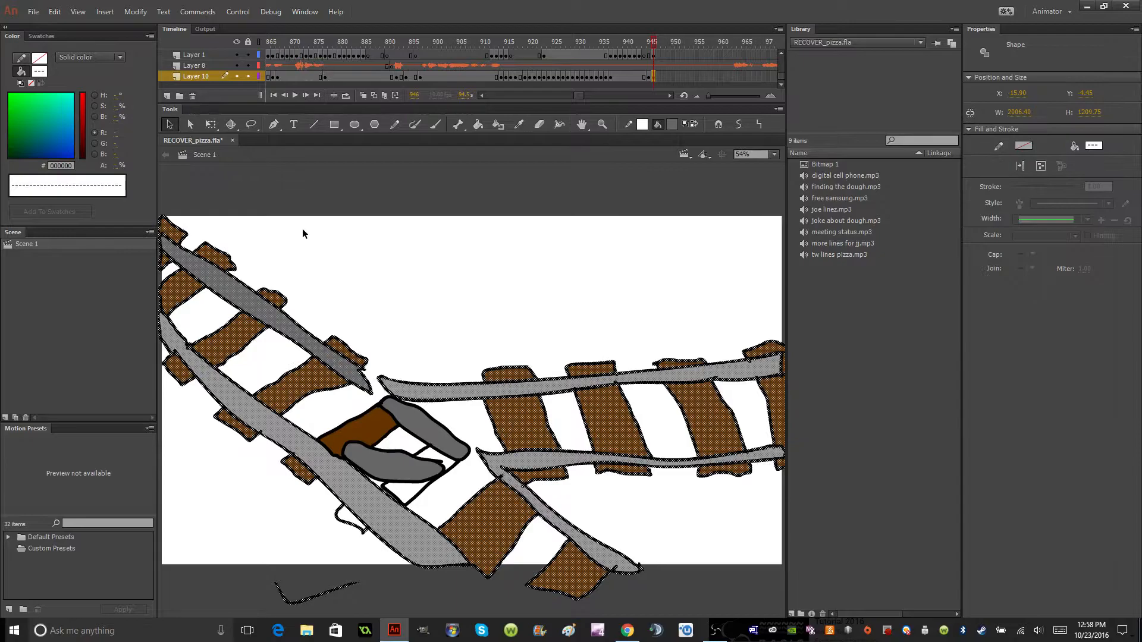
click(302, 233)
click(673, 124)
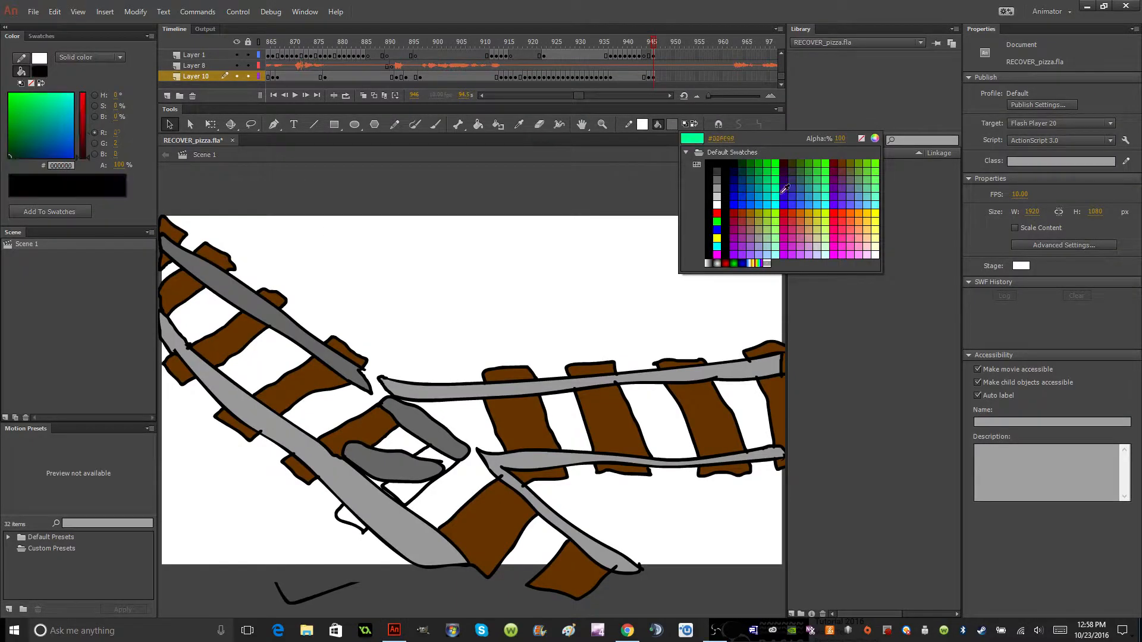
click(836, 163)
click(478, 123)
click(349, 524)
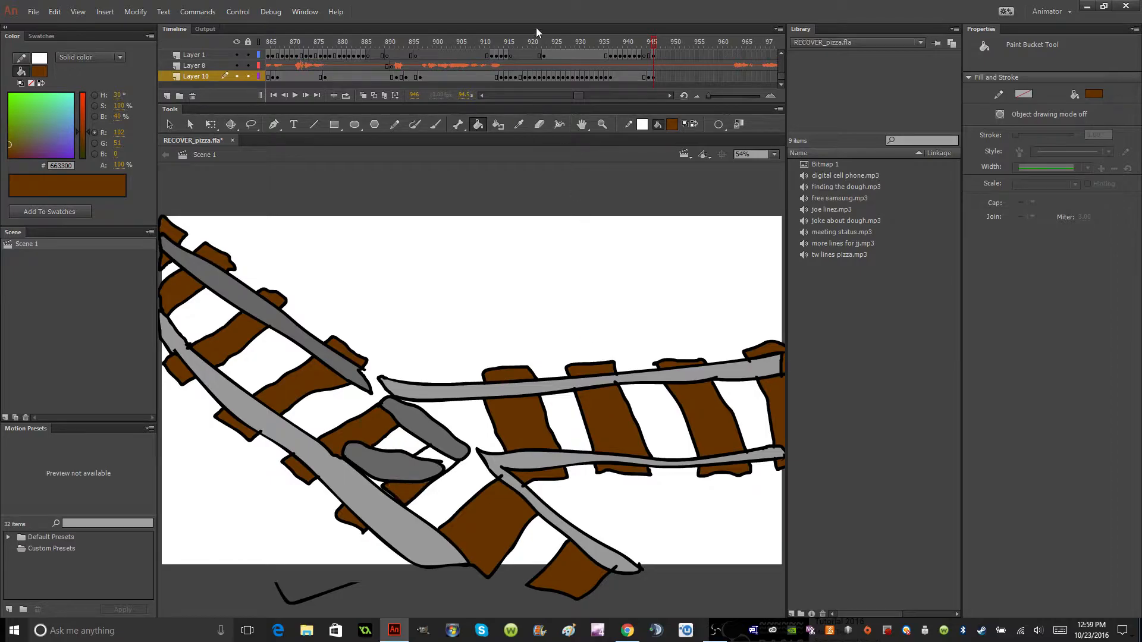
Fill the white crosstie sections between and below the short switch rails with brown #663300 on Layer 1.
click(655, 60)
click(653, 55)
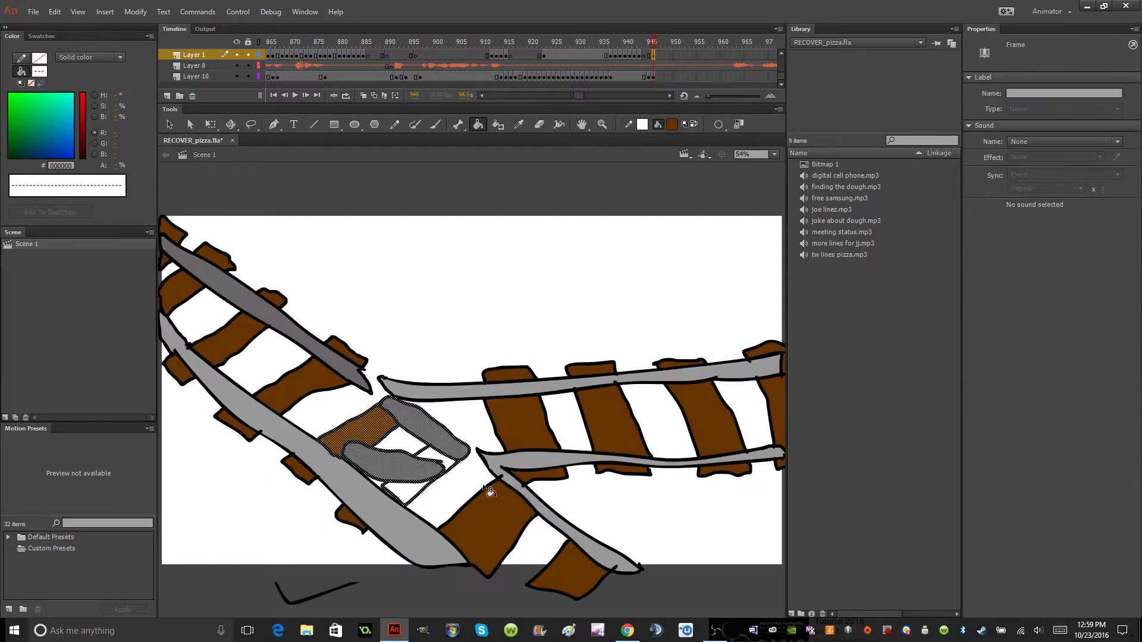
click(433, 459)
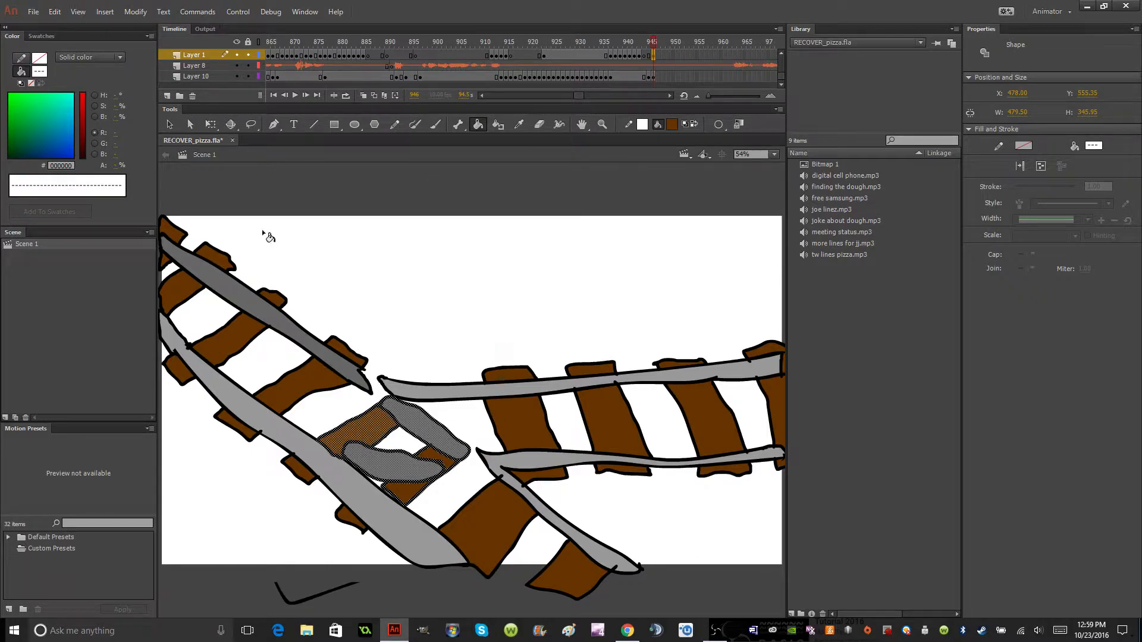
click(170, 124)
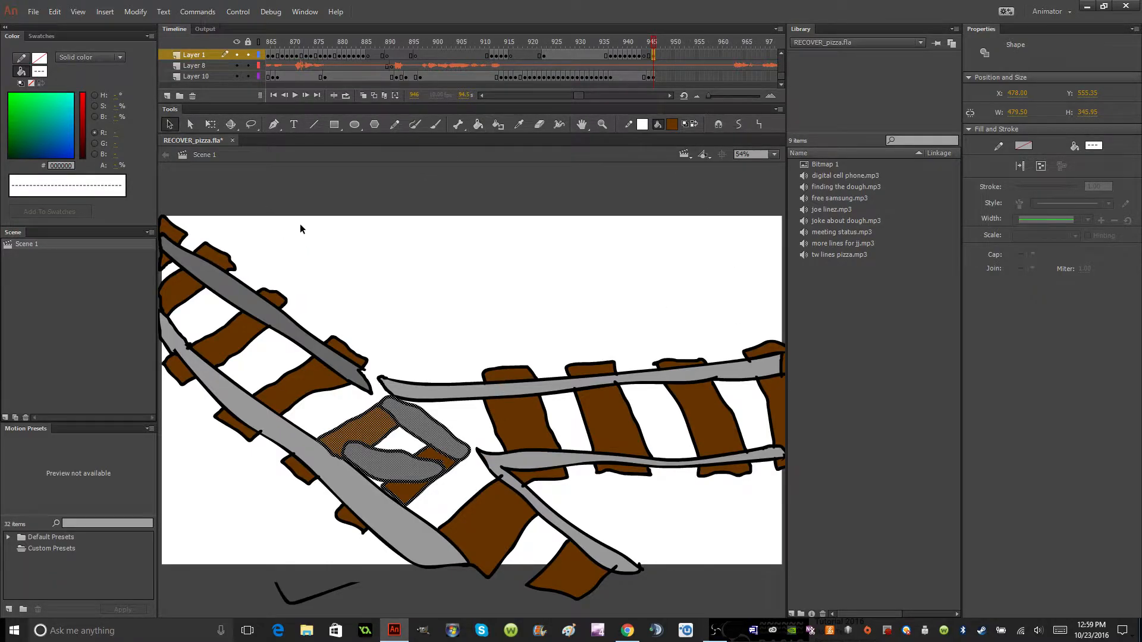
click(299, 229)
Paint a black #000000 border along the stage edges on Layer 10 with the Brush tool.
click(654, 76)
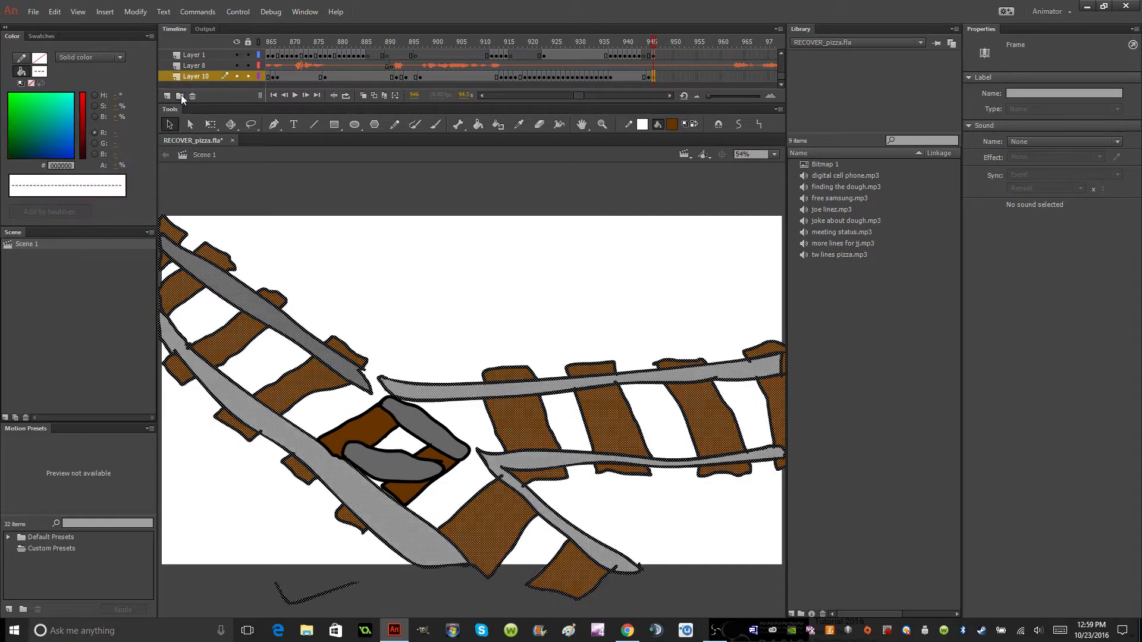
click(315, 233)
click(669, 124)
click(723, 157)
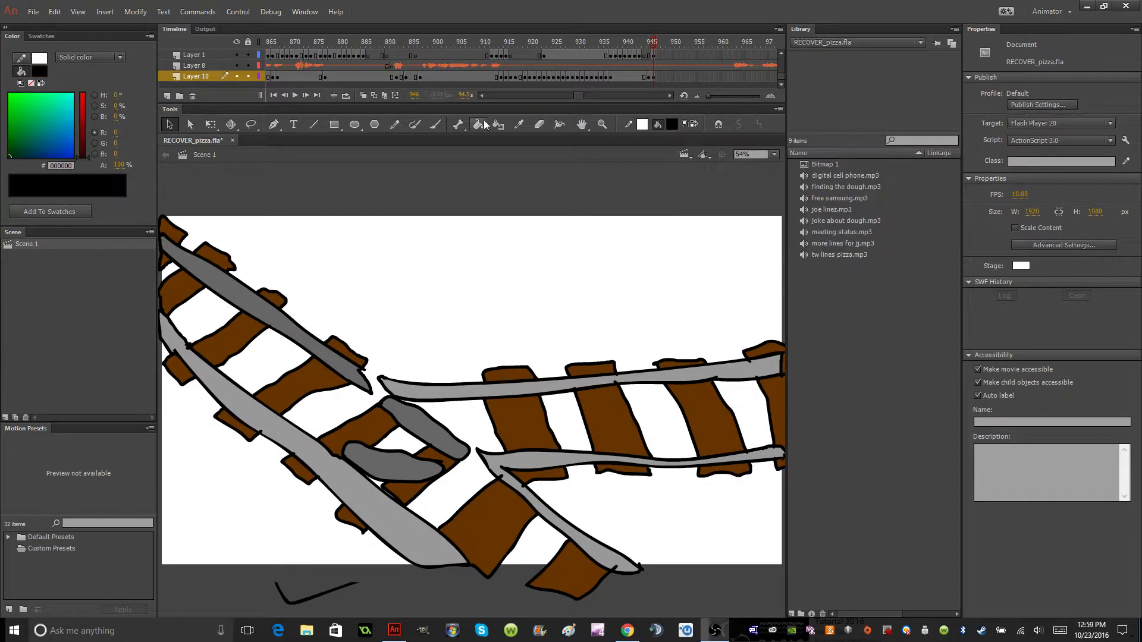
click(436, 125)
mouse_move(162, 213)
mouse_down()
mouse_move(782, 216)
mouse_move(783, 548)
mouse_move(794, 571)
mouse_up()
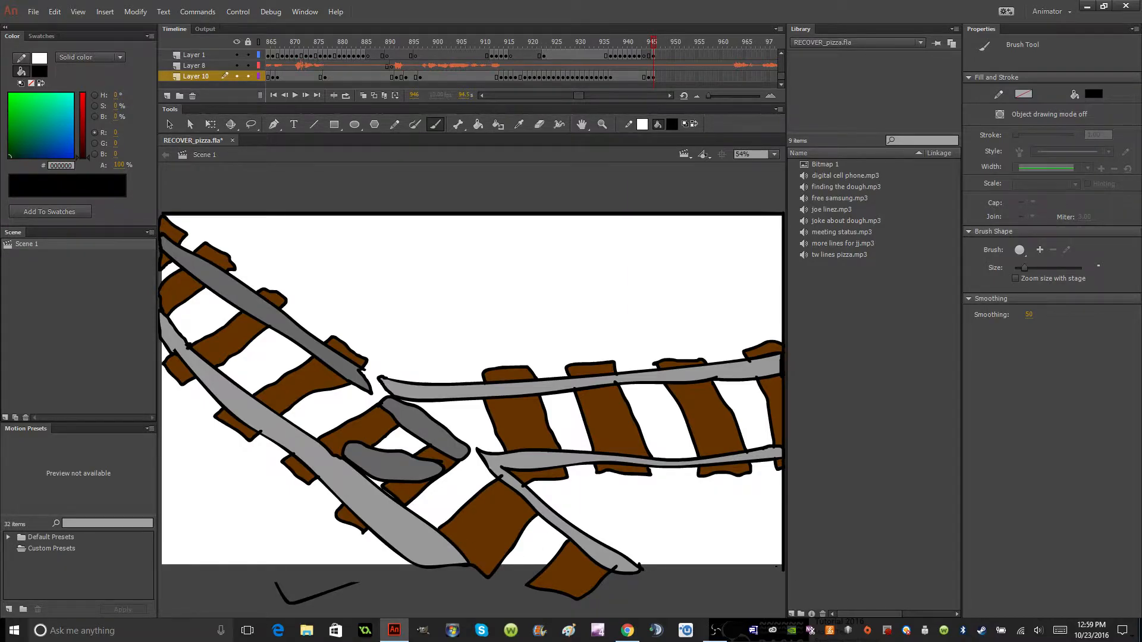
drag(783, 567, 159, 566)
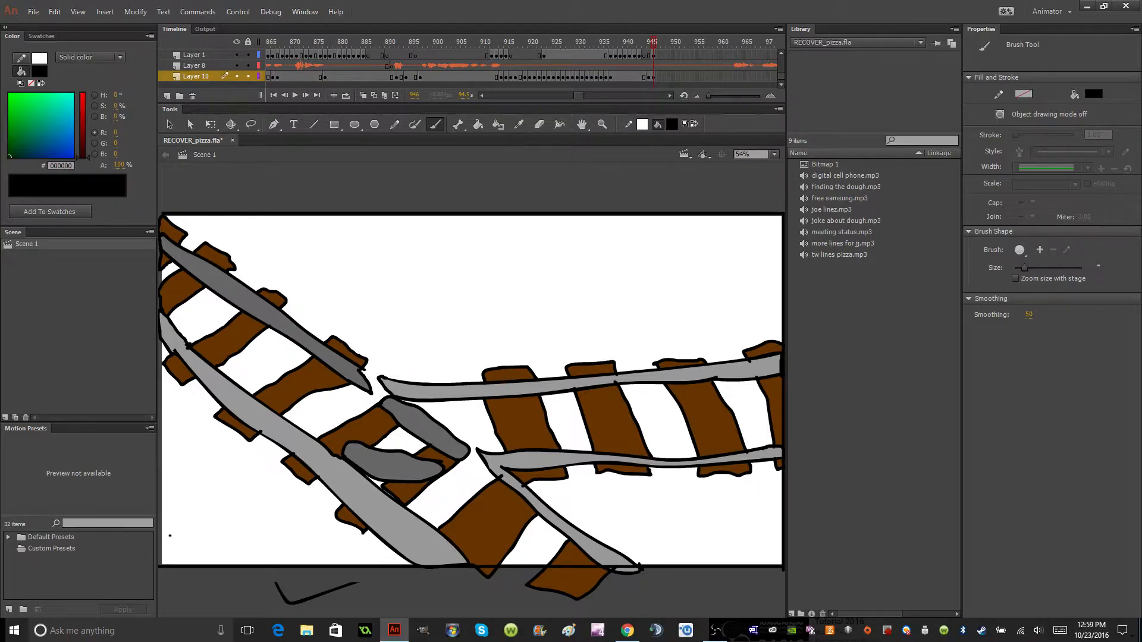
Fill the background above the tracks and the gaps between the left diagonal track's crossties with green #006600.
click(673, 123)
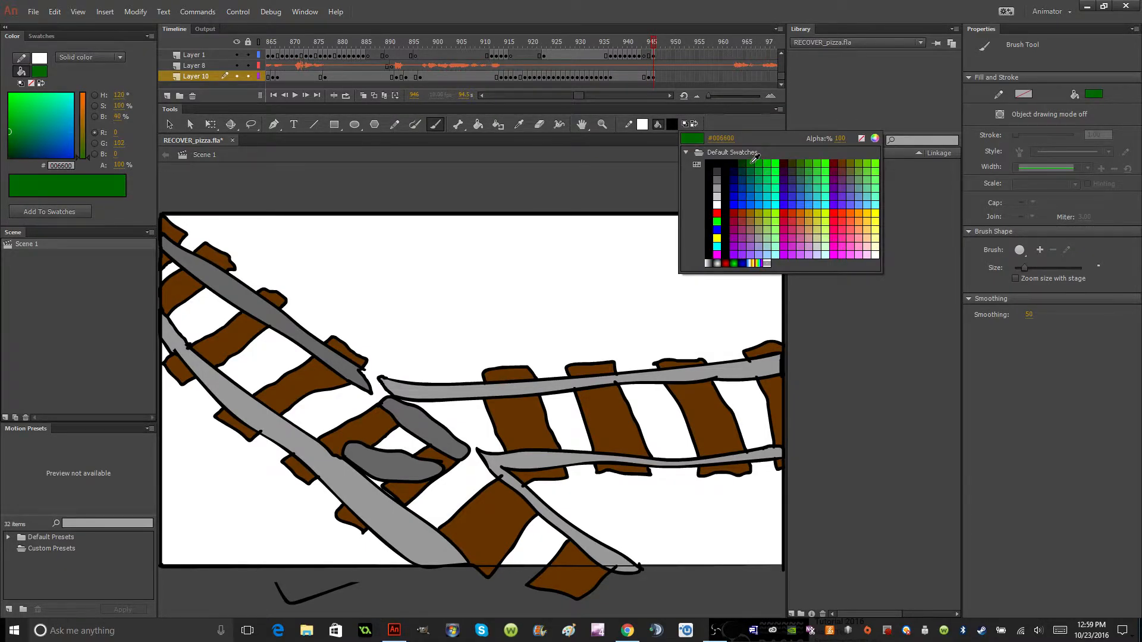
click(755, 160)
key(k)
click(485, 309)
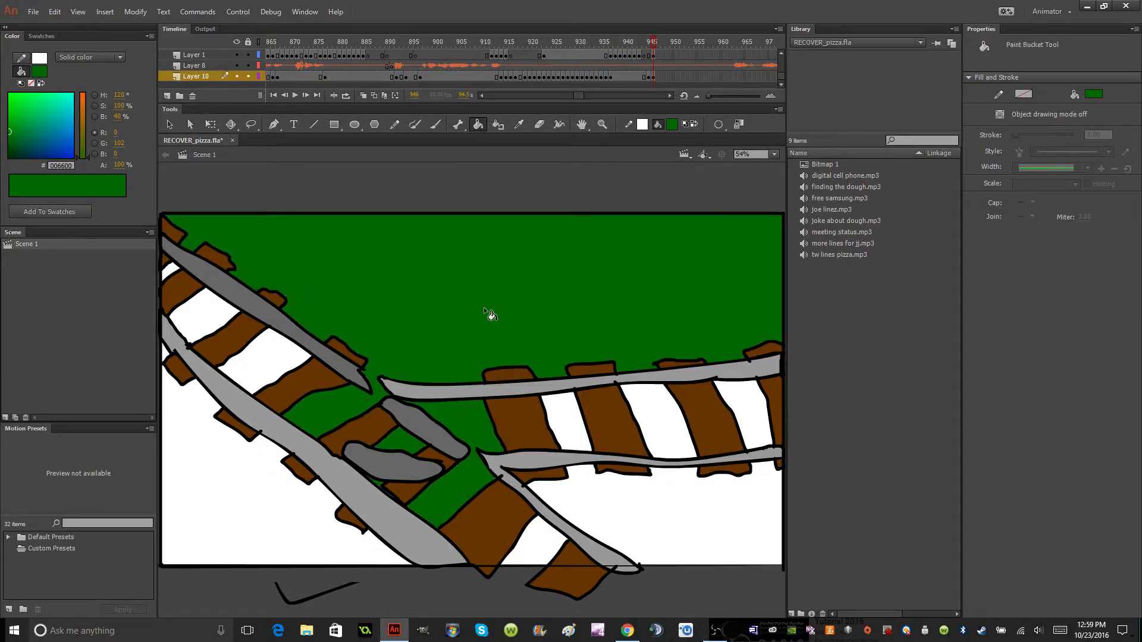
click(289, 367)
click(207, 319)
click(176, 276)
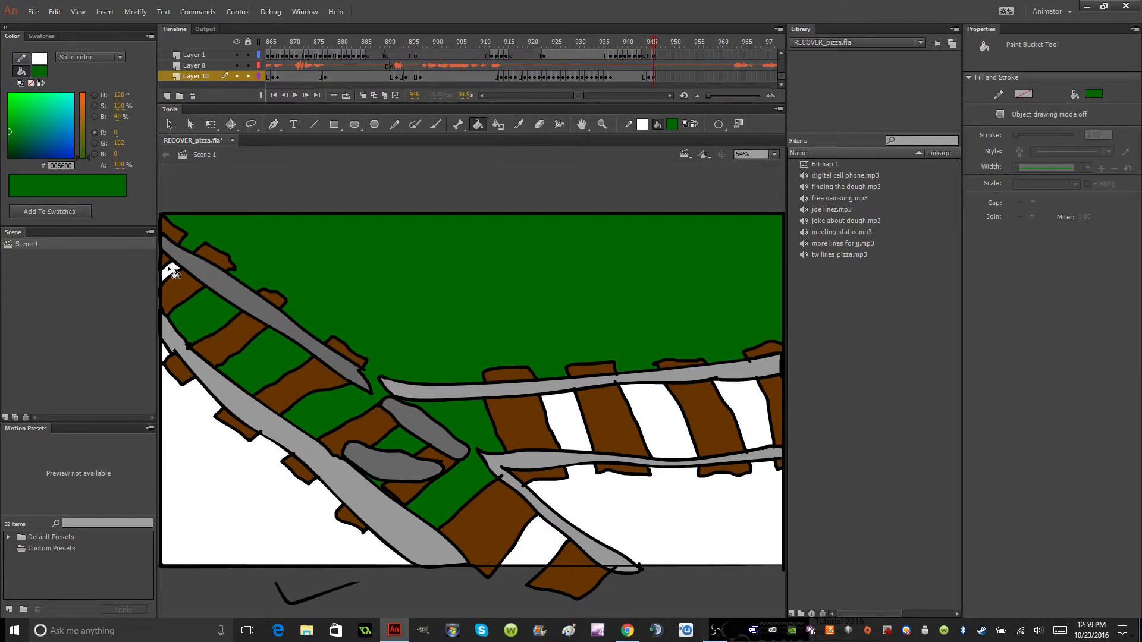
Fill the ground below the tracks and the gaps in the lower diagonal and horizontal tracks with green #006600.
click(211, 539)
click(681, 528)
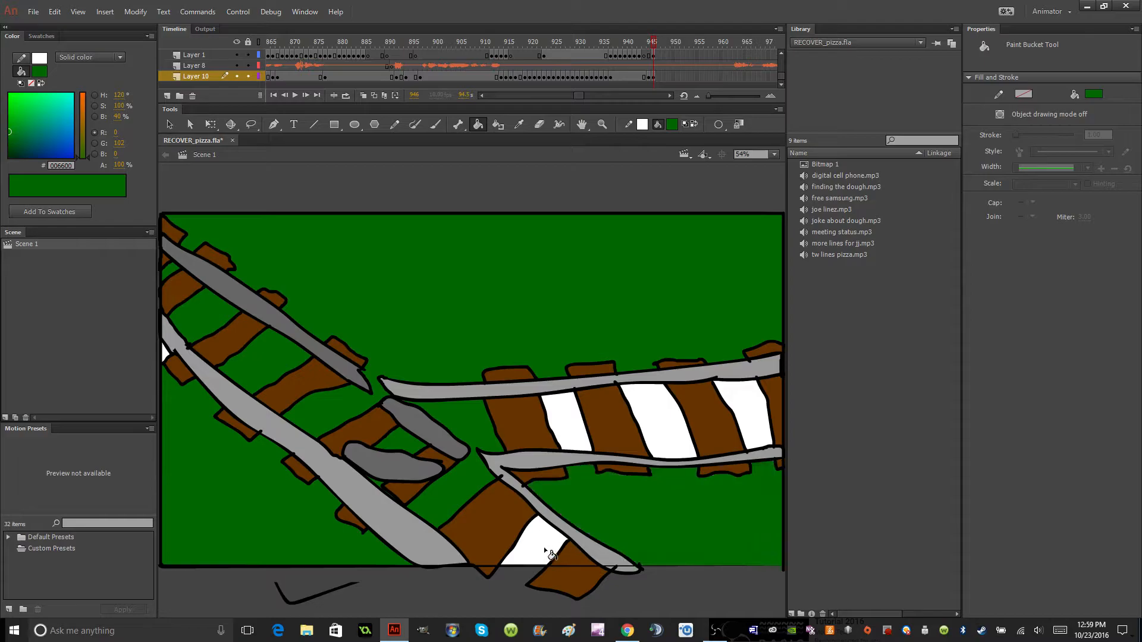
click(544, 538)
click(565, 419)
click(653, 428)
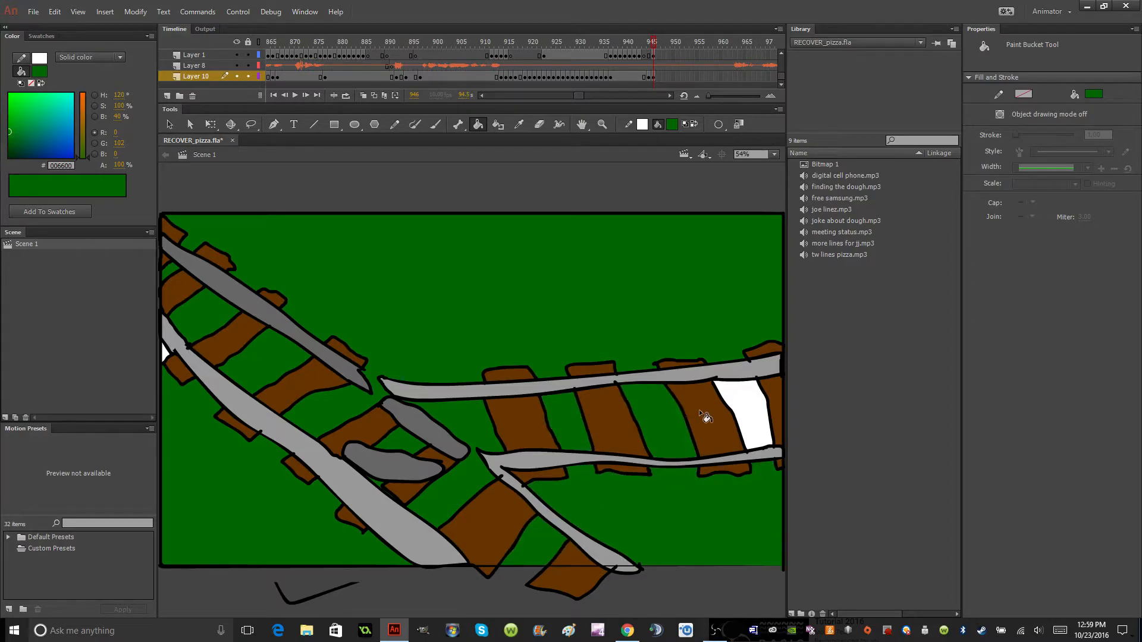
click(748, 404)
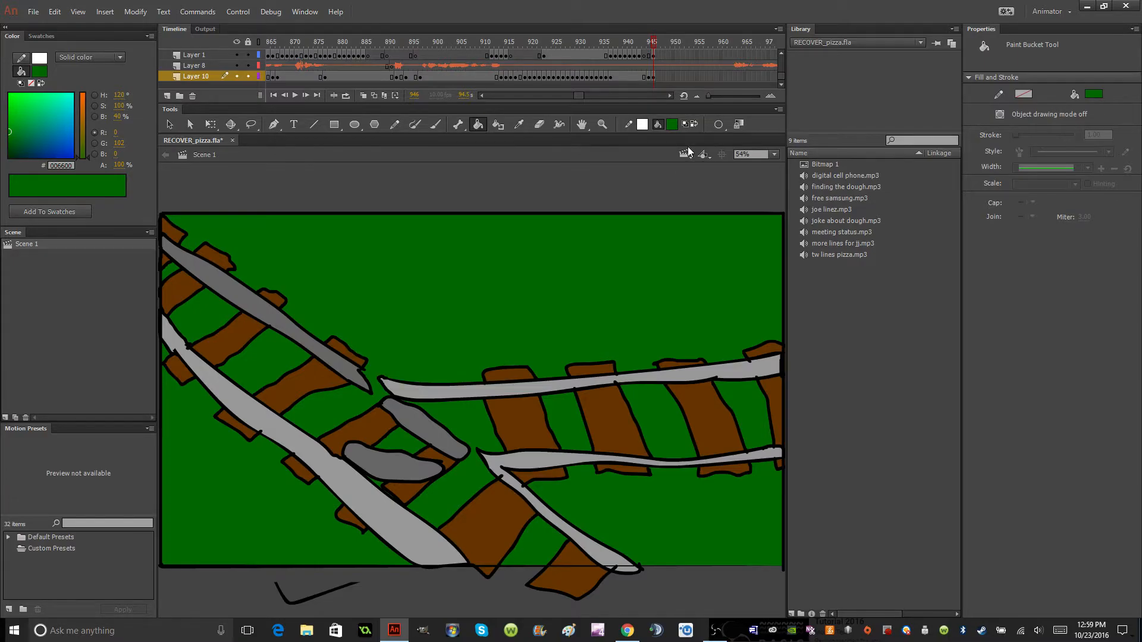
Recolor the left diagonal track's upper rail on Layer 10 to lighter gray #999999.
click(652, 55)
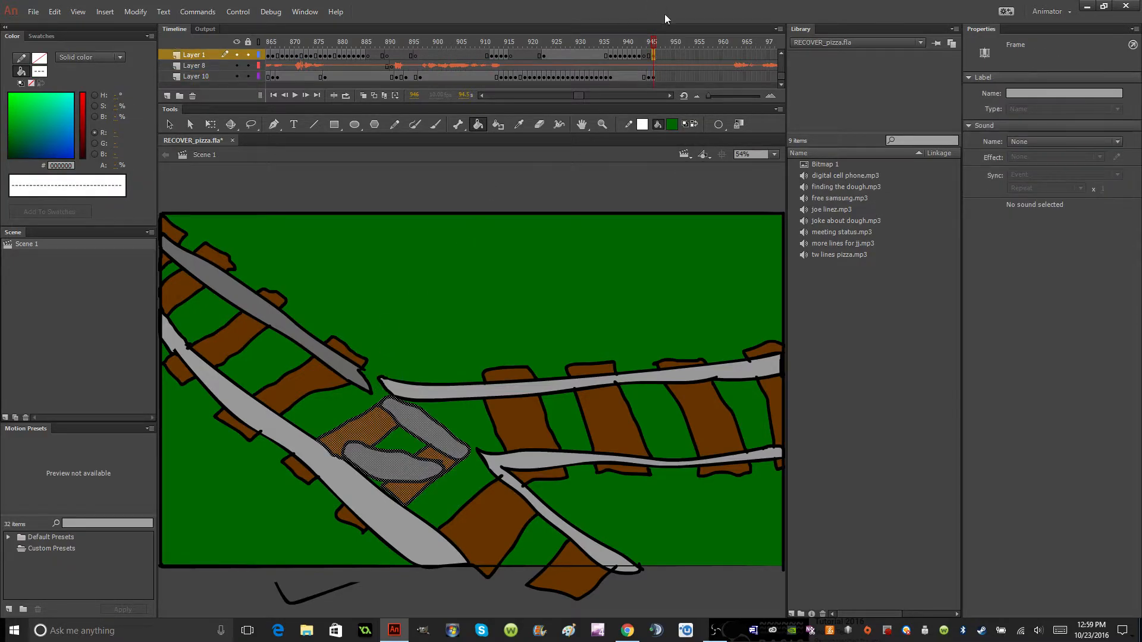
click(652, 77)
click(169, 124)
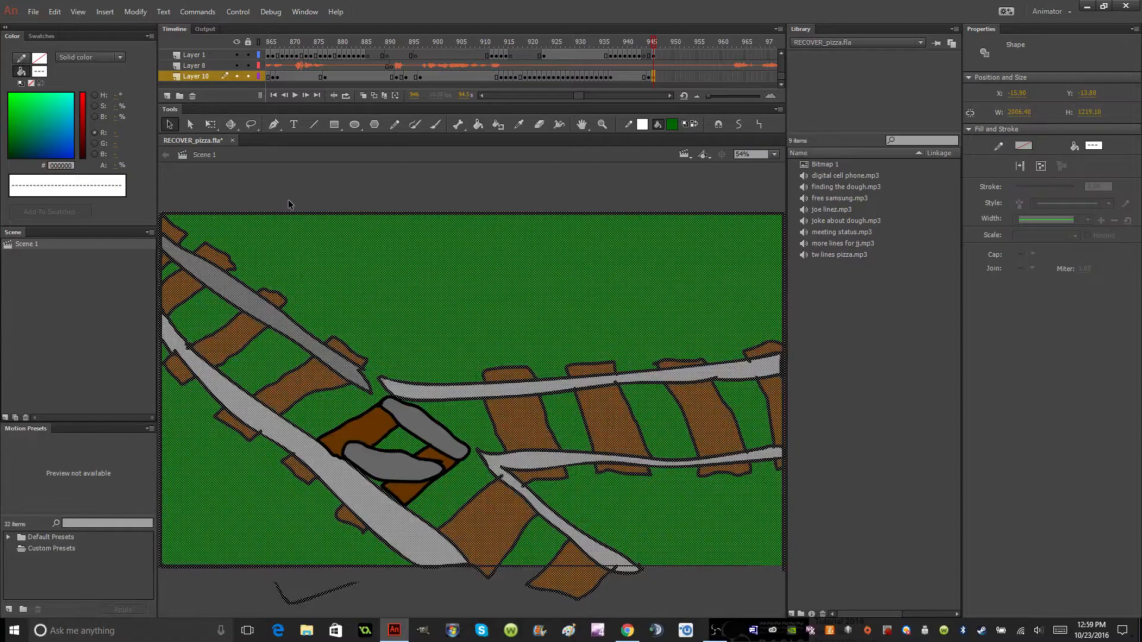
click(290, 204)
click(674, 125)
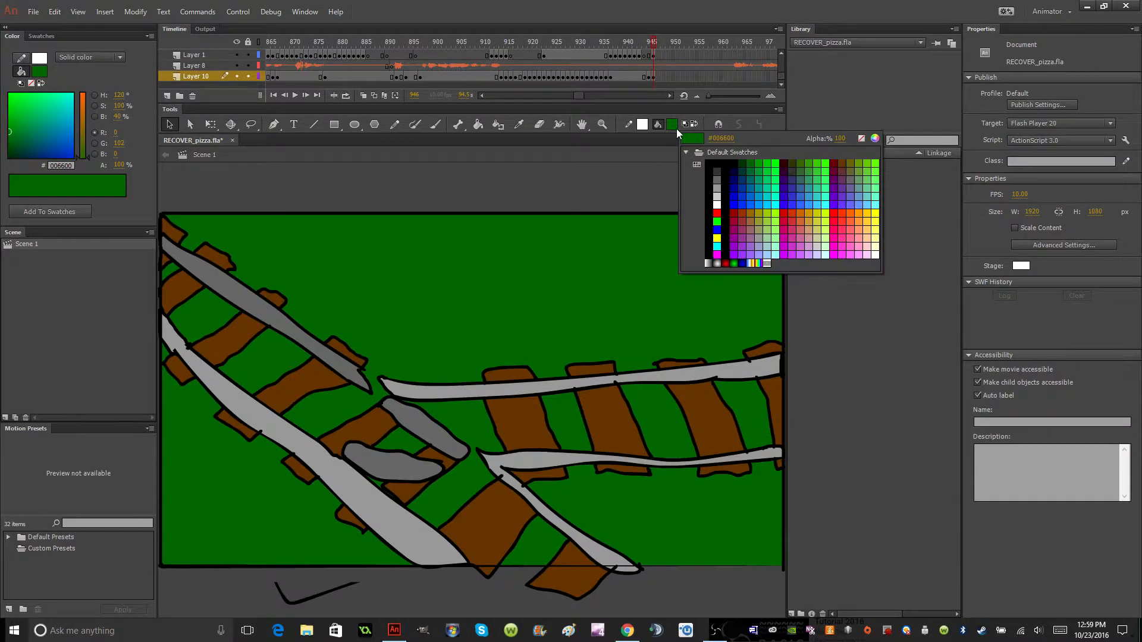
click(719, 186)
click(478, 125)
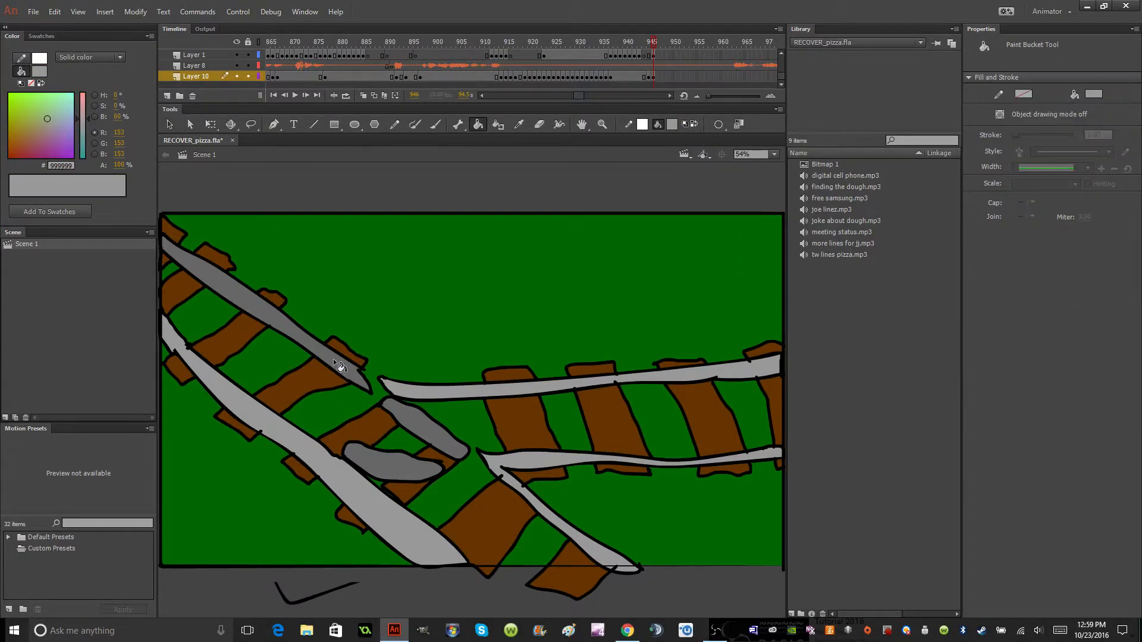
click(334, 361)
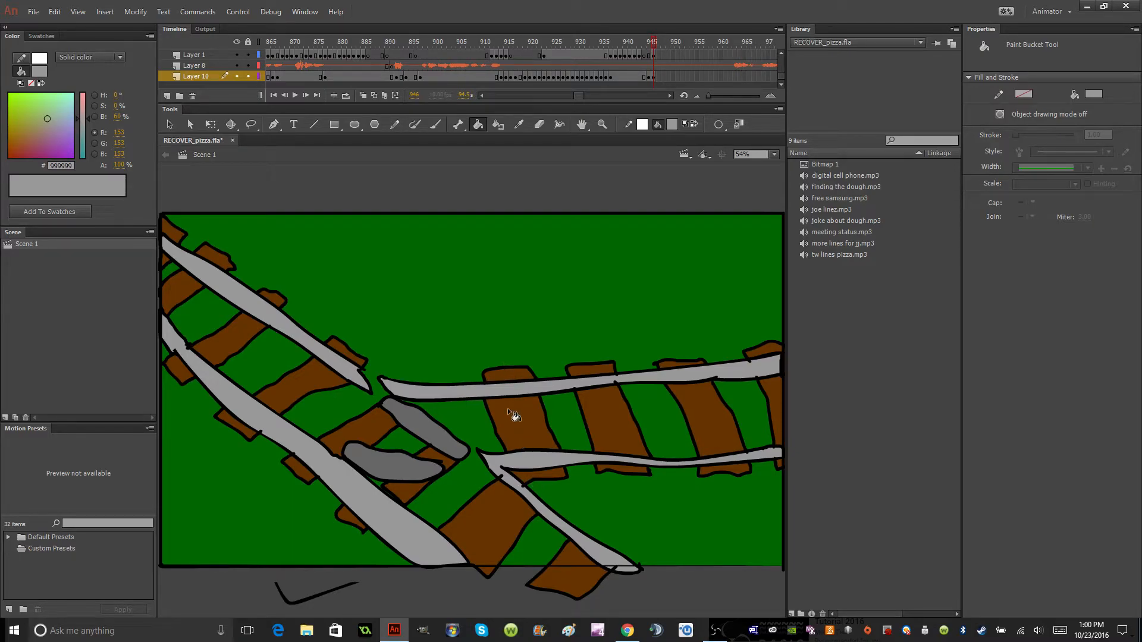
Recolor the two short switch rails at the junction on Layer 1 to gray #999999.
click(652, 55)
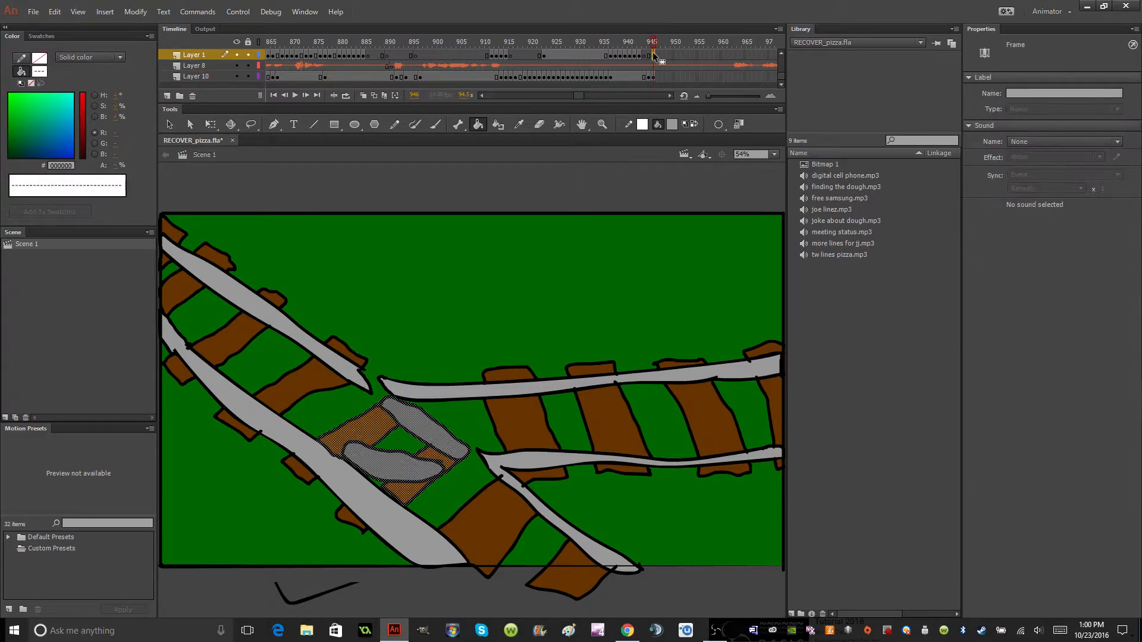
key(v)
click(303, 169)
click(478, 125)
click(381, 462)
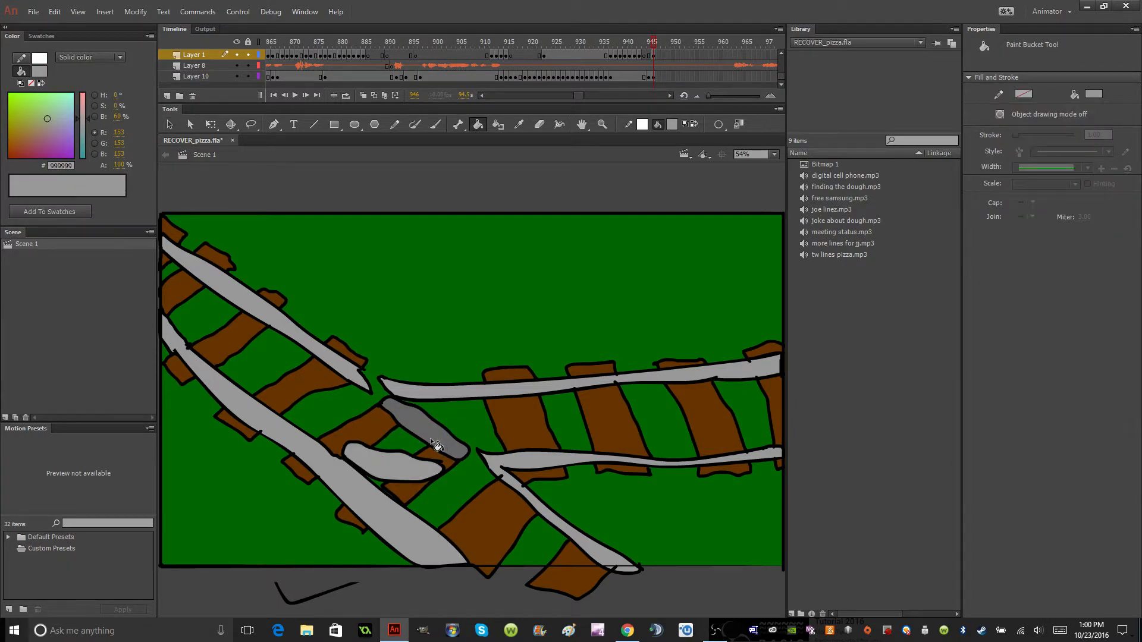
click(430, 437)
Cut the Layer 1 keyframe at frame 946 that holds the short switch rails and their crossties.
click(655, 56)
click(662, 55)
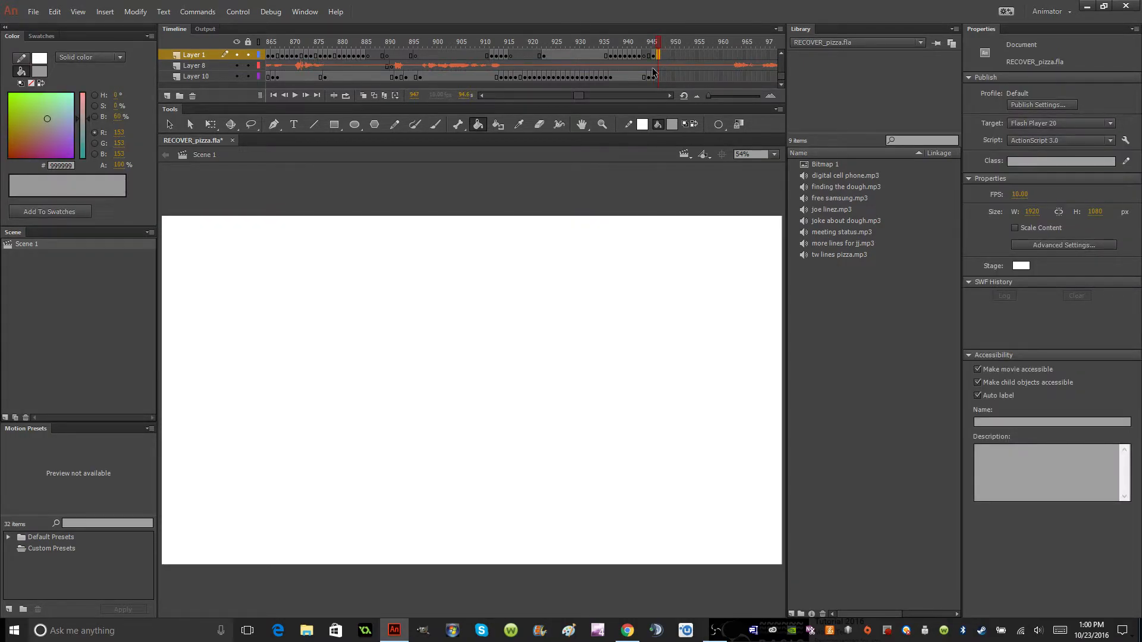
click(653, 75)
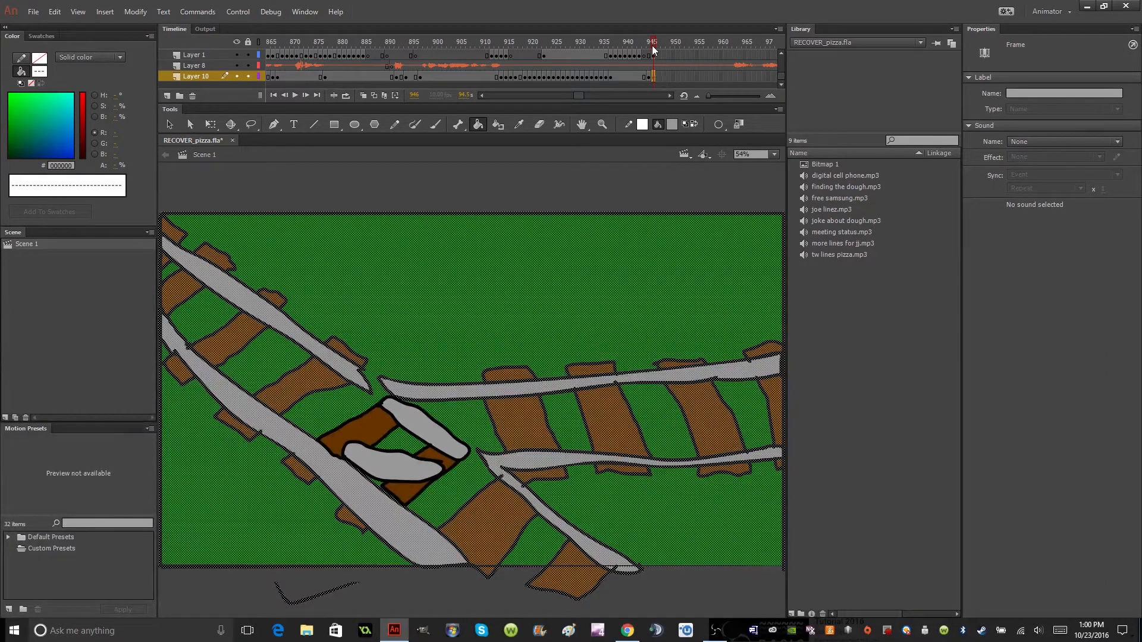
click(657, 56)
click(655, 56)
right_click(655, 56)
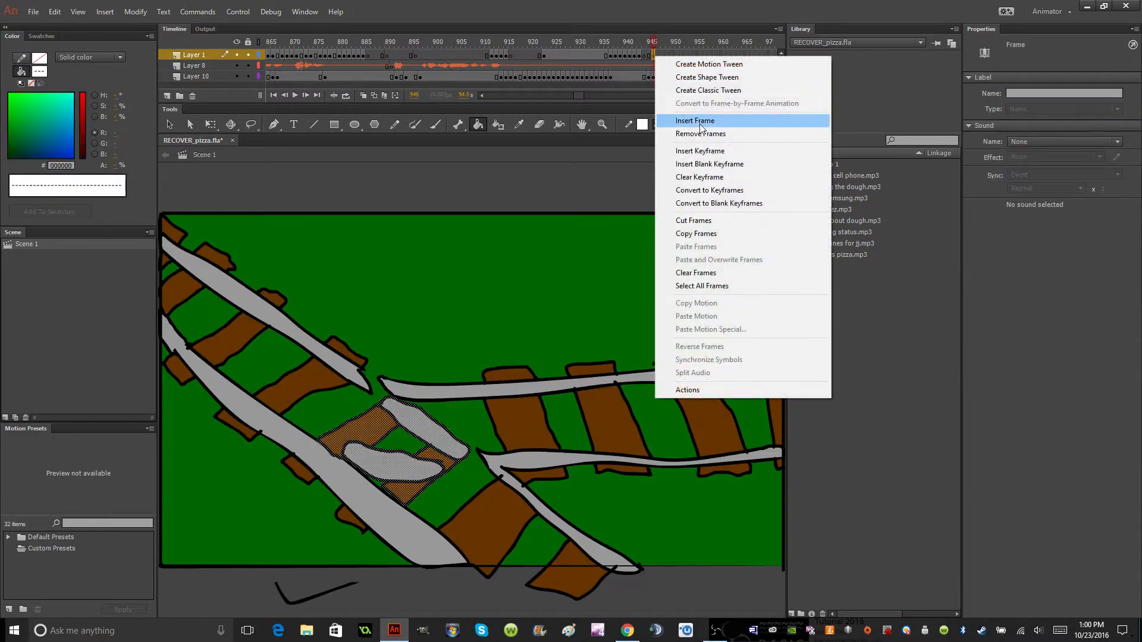
click(702, 226)
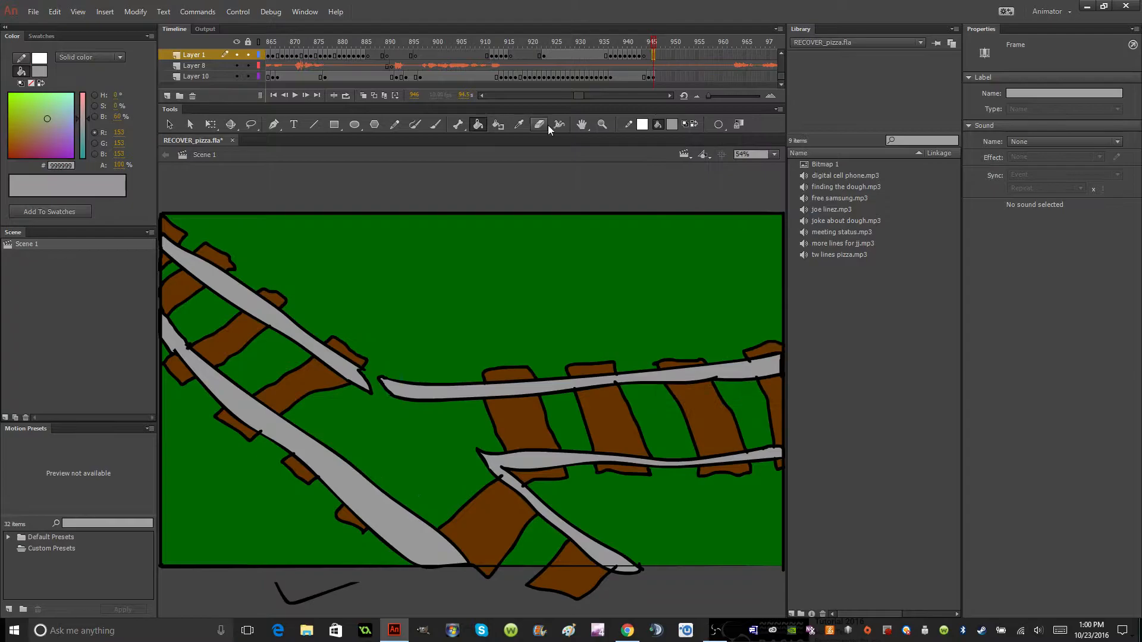
Outline a short switch rail with a black brush in the junction gap on Layer 1.
click(436, 124)
click(673, 124)
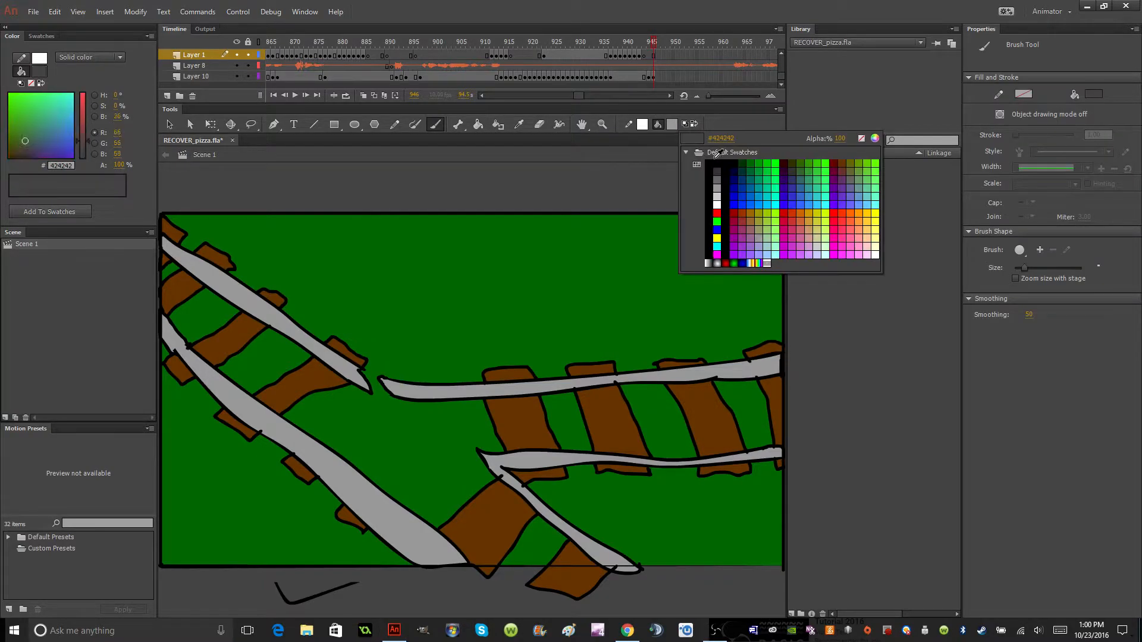
click(711, 167)
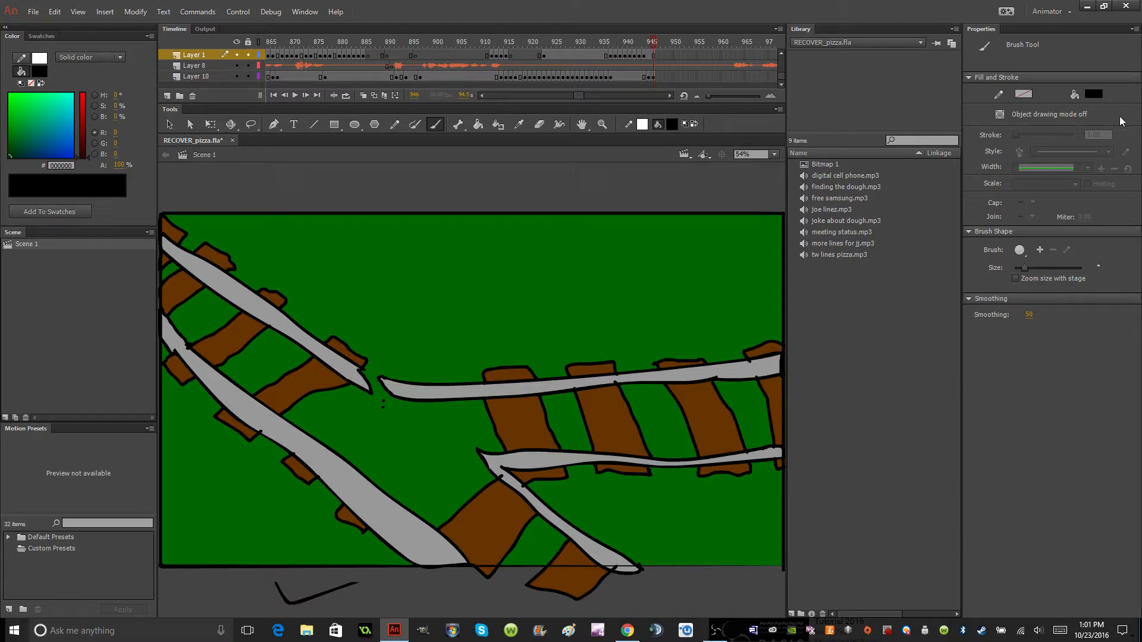
mouse_move(381, 406)
mouse_down()
mouse_move(462, 457)
mouse_move(419, 415)
mouse_move(382, 399)
mouse_up()
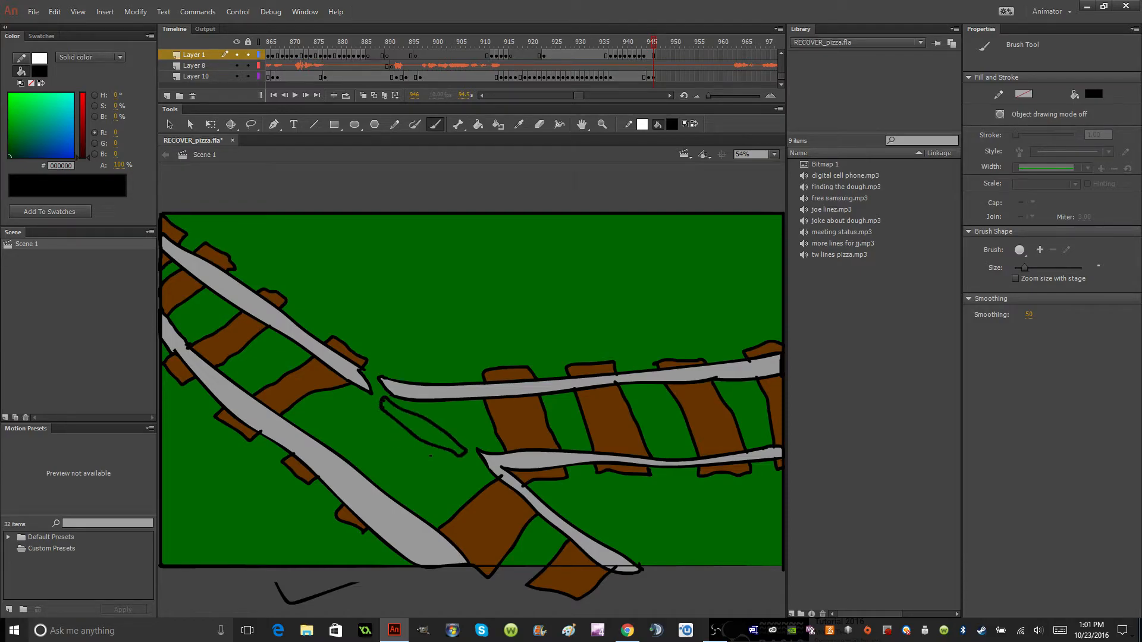
Insert a keyframe at frame 945 on Layer 1.
click(654, 56)
click(648, 57)
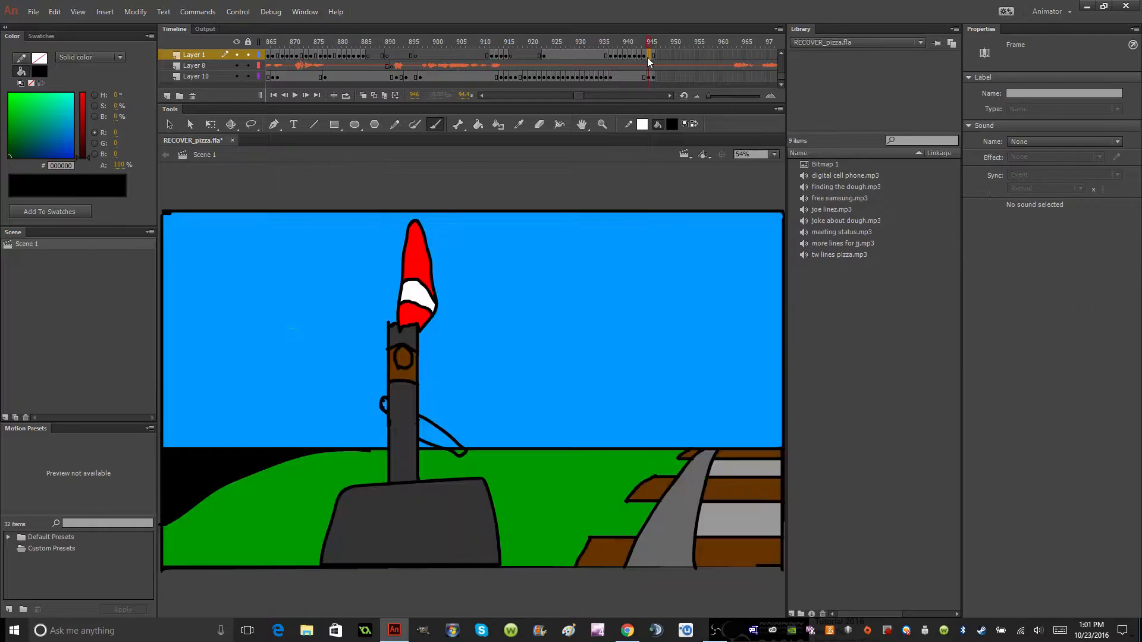
right_click(648, 55)
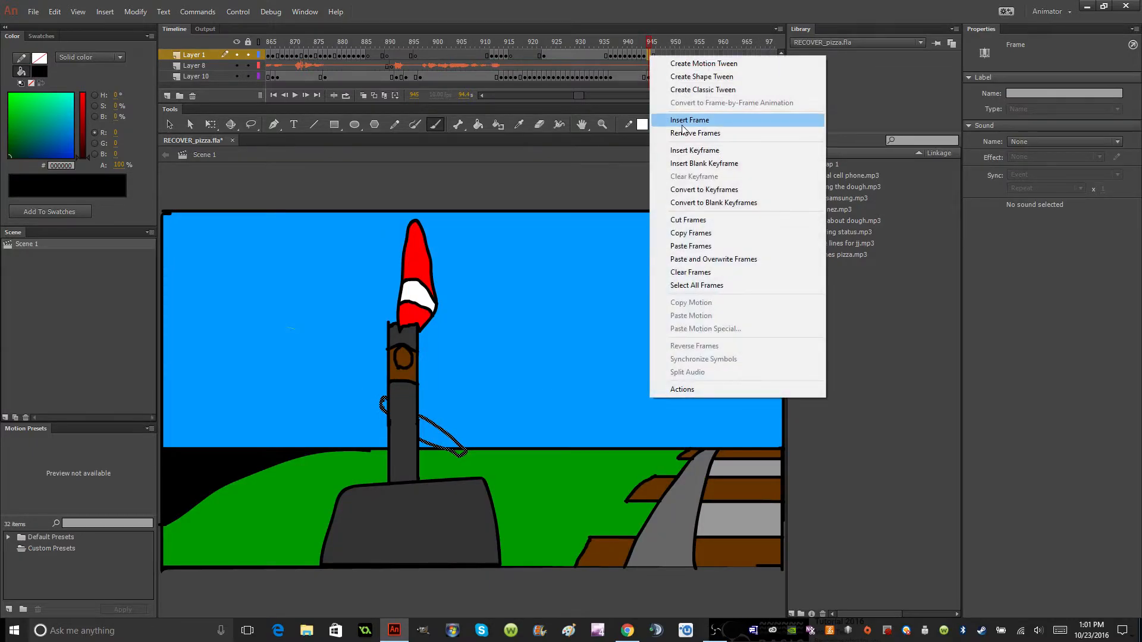
click(694, 151)
Remove the Layer 1 frames from frame 944 onward that carry the black rail outline over the signal scene.
click(645, 56)
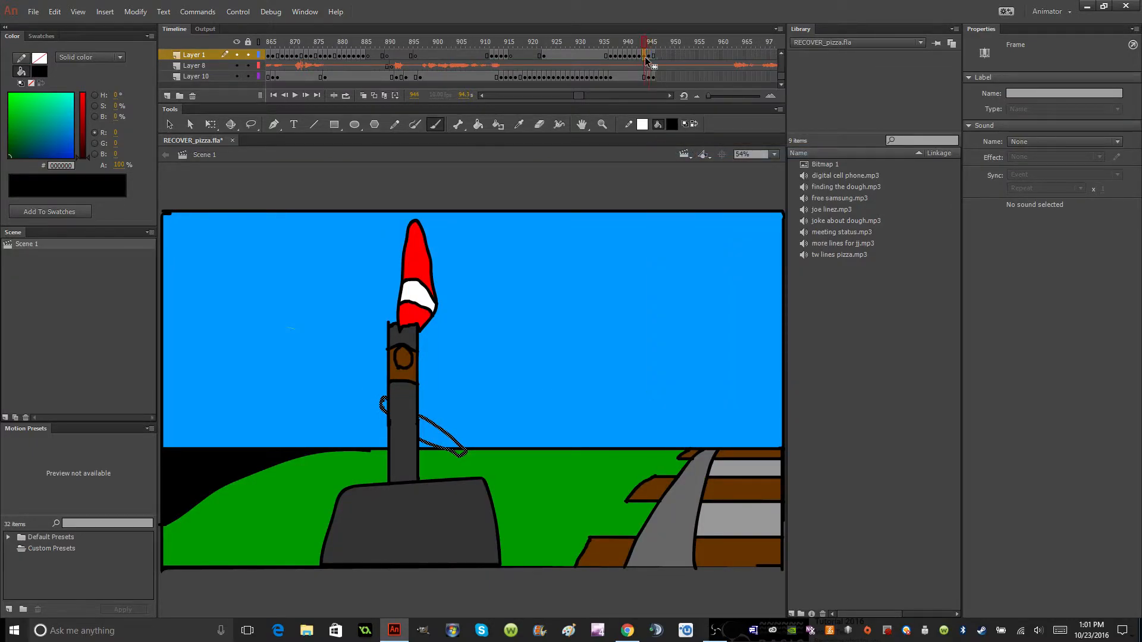
scroll(644, 65, up, 1)
right_click(646, 65)
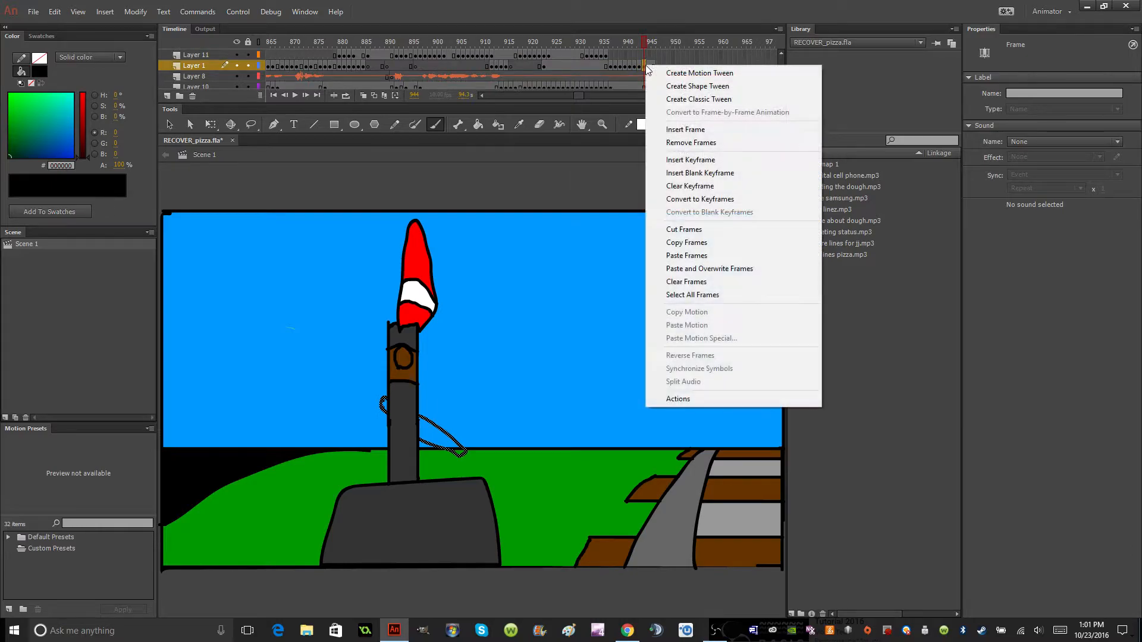
click(679, 134)
right_click(643, 65)
click(688, 142)
right_click(644, 67)
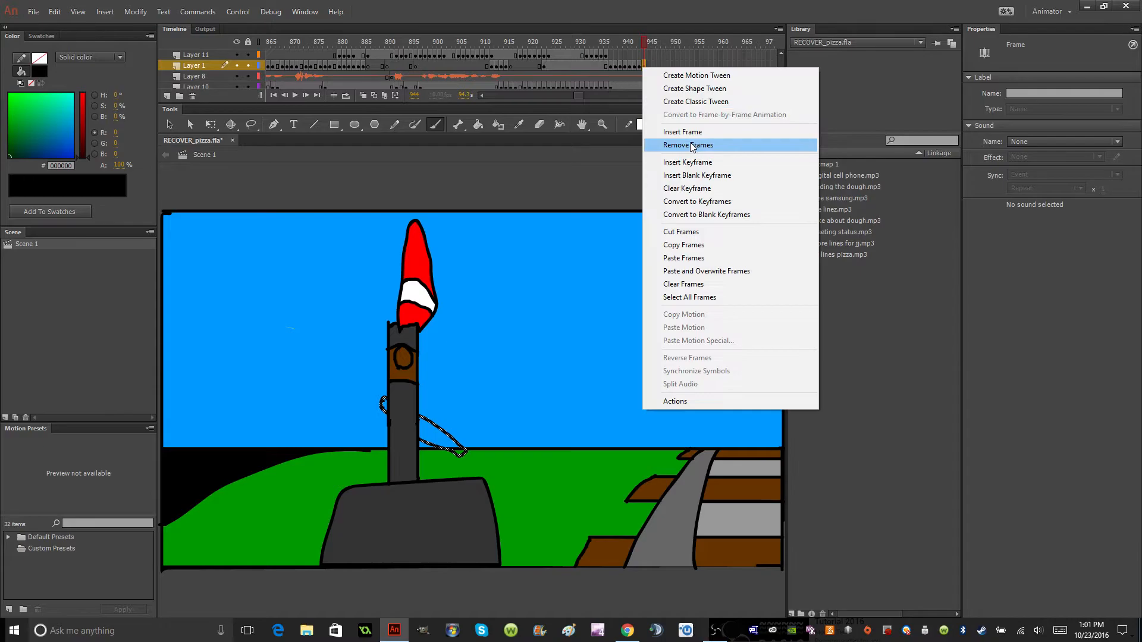
click(692, 145)
Insert a blank keyframe at frame 944 and a keyframe at frame 946 on Layer 1.
click(648, 66)
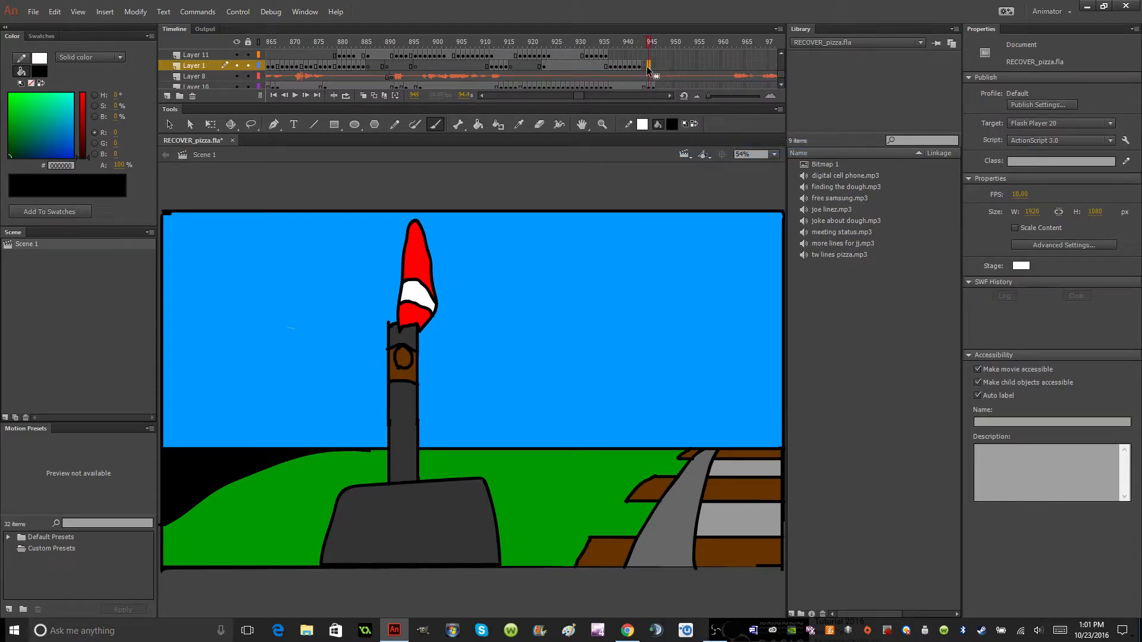
click(658, 63)
scroll(657, 63, down, 1)
right_click(644, 56)
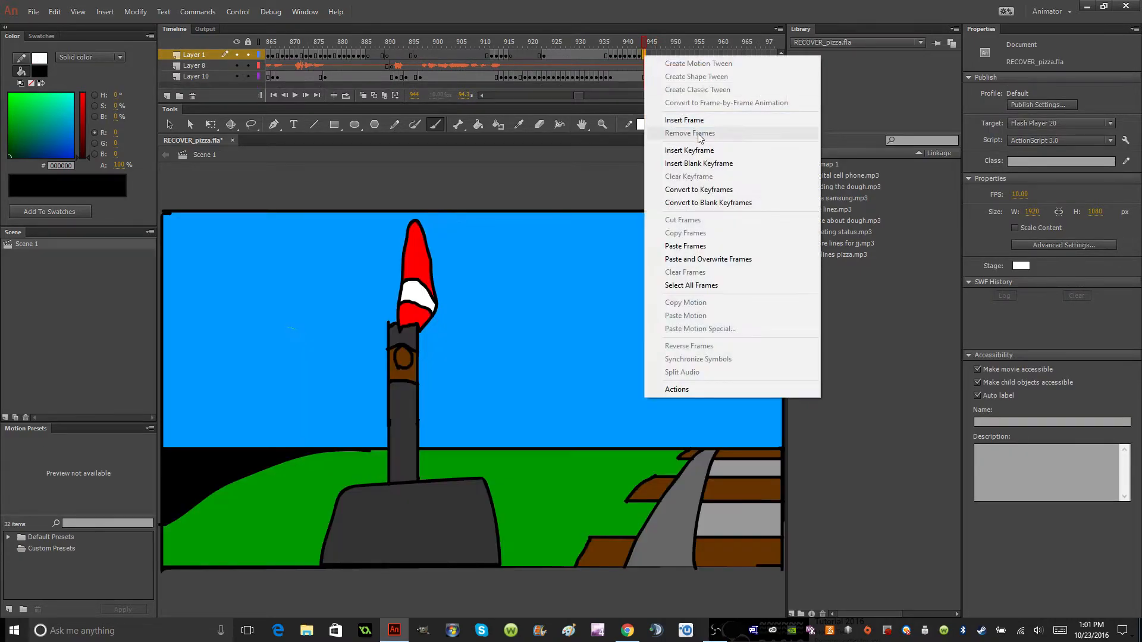
click(709, 167)
right_click(653, 55)
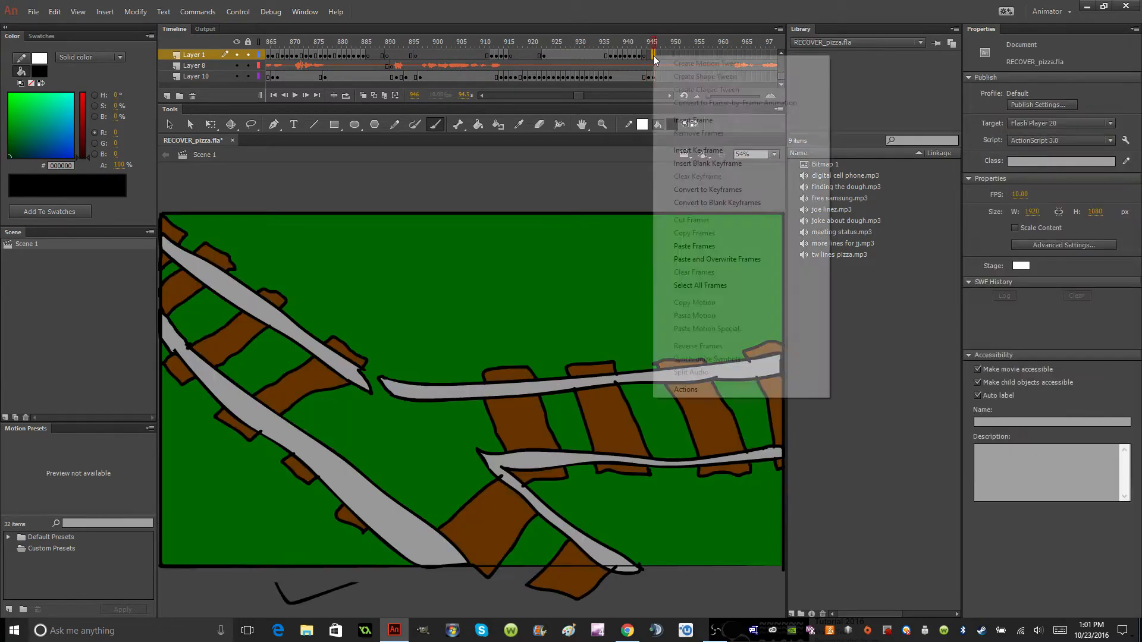
click(704, 150)
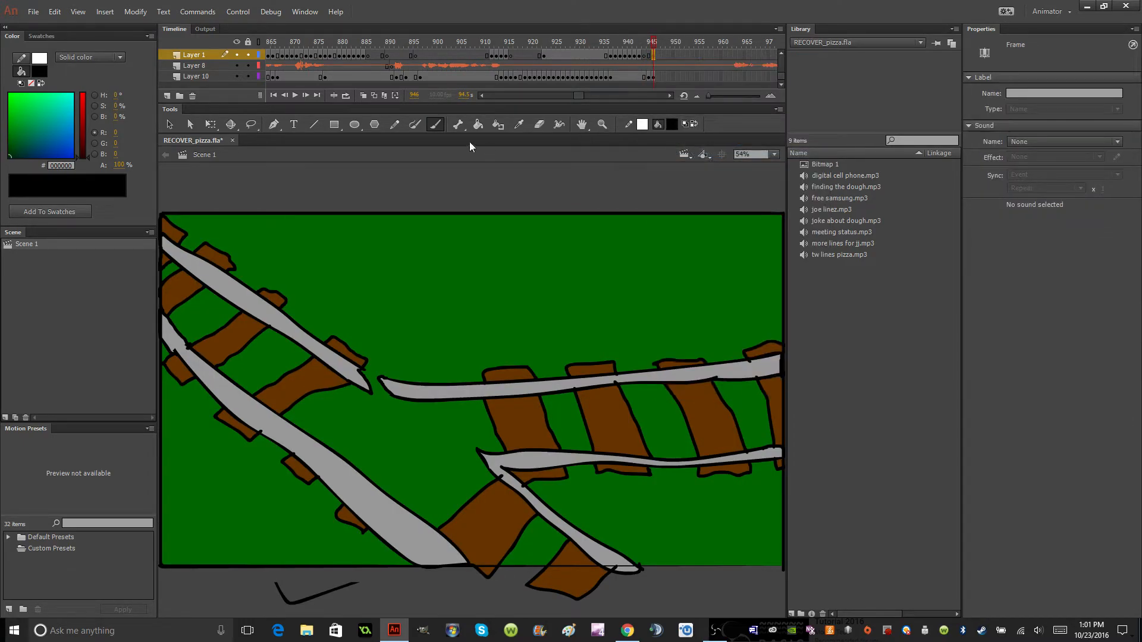
Outline two short switch rails meeting at the junction and the crossties beneath them in black on Layer 1, frame 946.
mouse_move(377, 401)
mouse_down()
mouse_move(470, 452)
mouse_move(450, 426)
mouse_move(383, 399)
mouse_up()
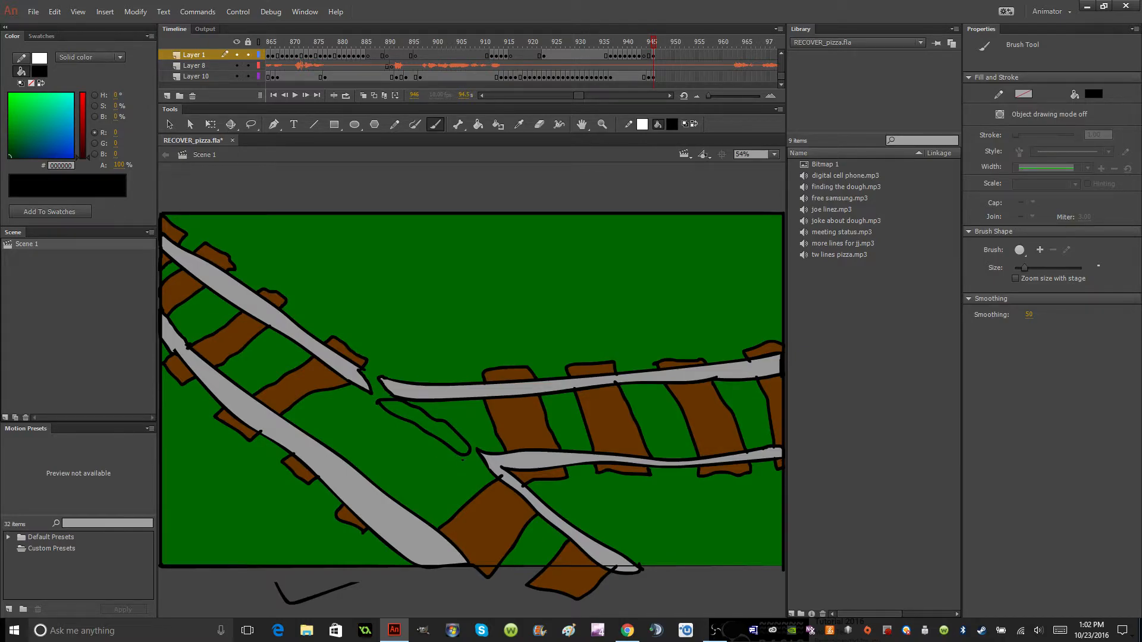
mouse_move(464, 455)
mouse_down()
mouse_move(390, 479)
mouse_move(332, 446)
mouse_move(344, 434)
mouse_move(389, 460)
mouse_move(453, 451)
mouse_up()
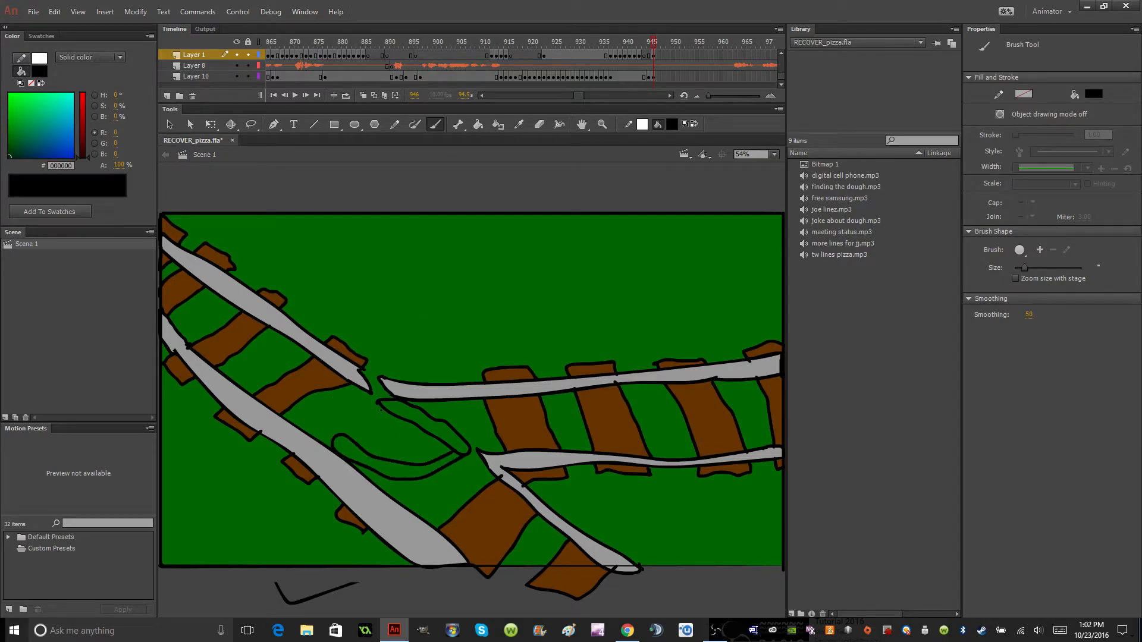
mouse_move(381, 408)
mouse_down()
mouse_move(335, 438)
mouse_move(370, 444)
mouse_move(422, 430)
mouse_up()
mouse_move(364, 471)
mouse_down()
mouse_move(391, 495)
mouse_move(403, 486)
mouse_up()
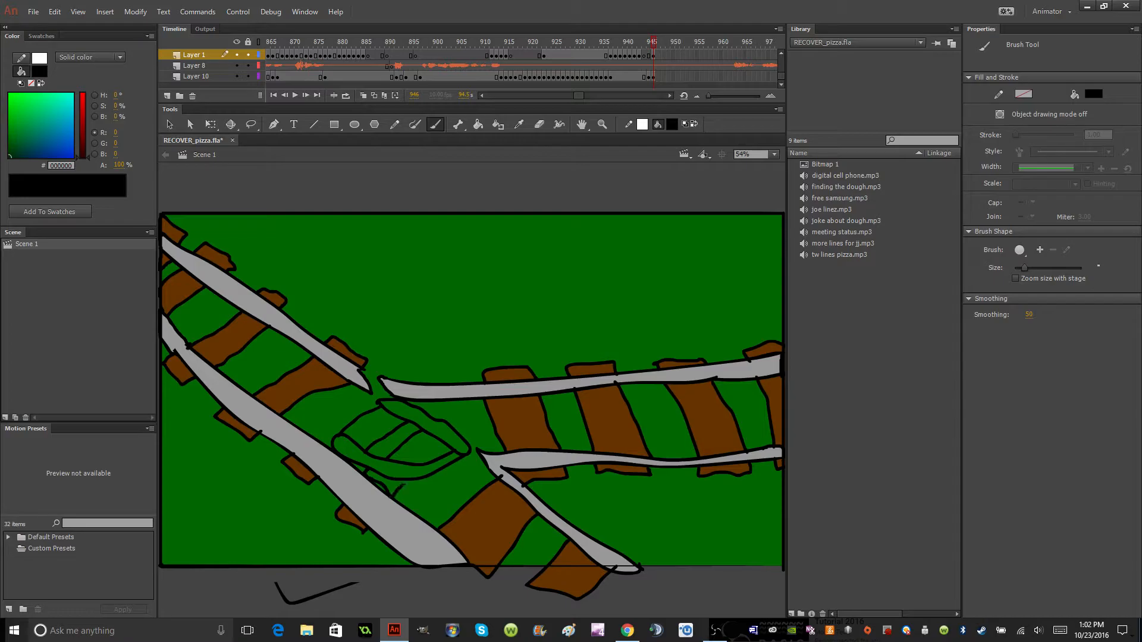
mouse_move(454, 442)
mouse_down()
mouse_move(434, 458)
mouse_move(466, 429)
mouse_move(446, 420)
mouse_up()
Fill the switch section's crossties with brown #663300.
click(677, 125)
click(839, 162)
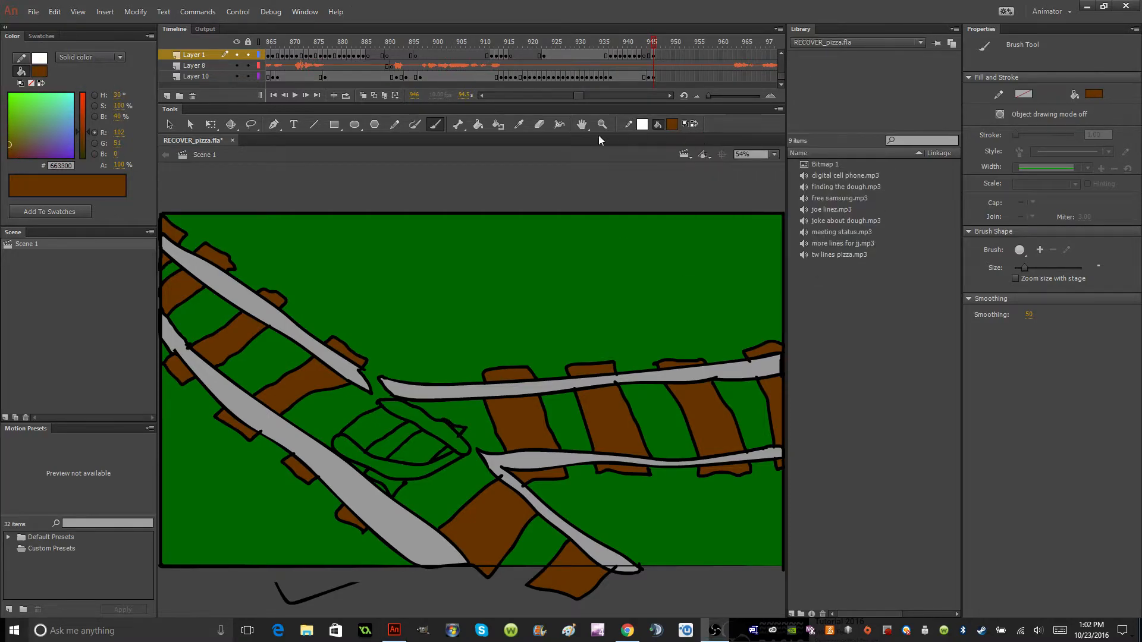
click(477, 125)
click(379, 427)
click(412, 450)
click(393, 482)
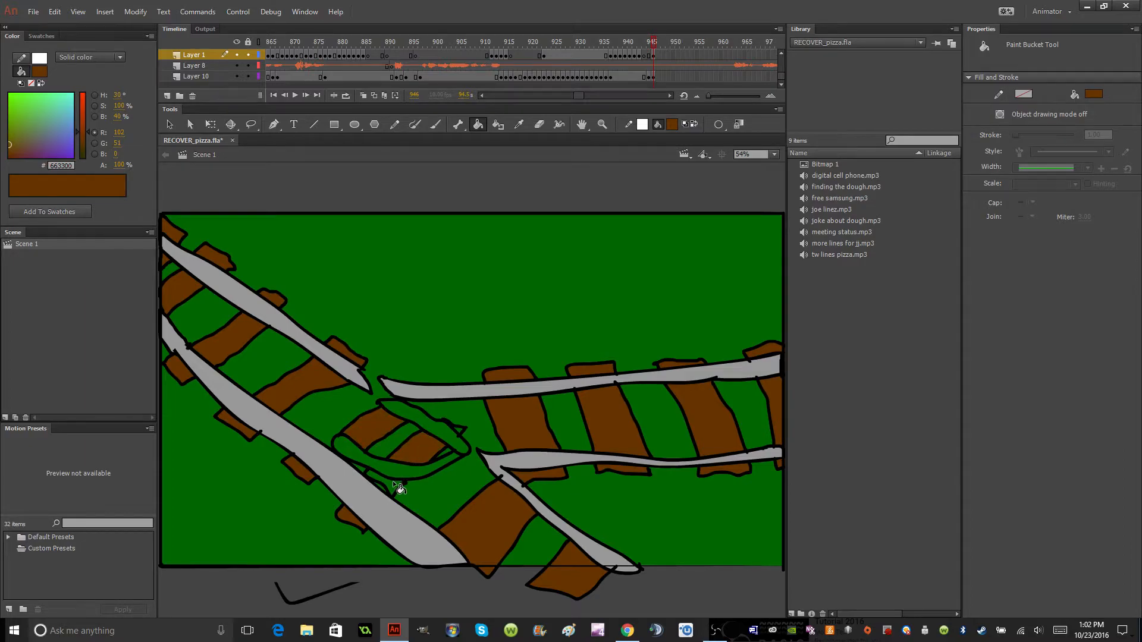
Fill both short switch rails with gray #999999.
click(672, 127)
click(712, 196)
click(452, 449)
click(453, 445)
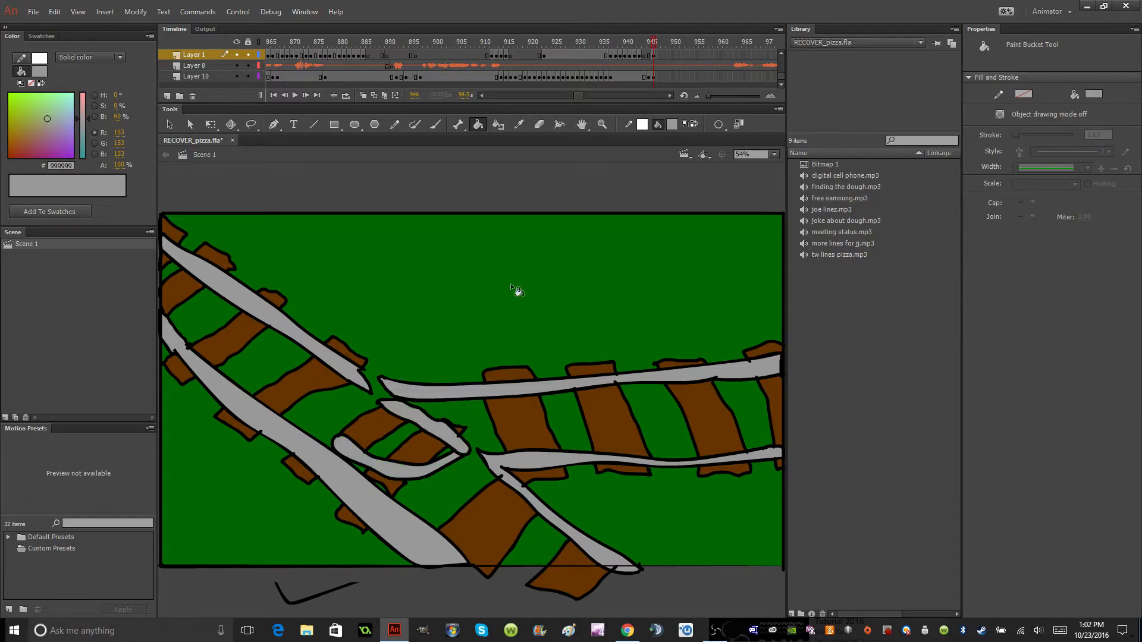
Insert a keyframe at frame 950 on Layer 10 to extend the track background.
click(654, 55)
key(q)
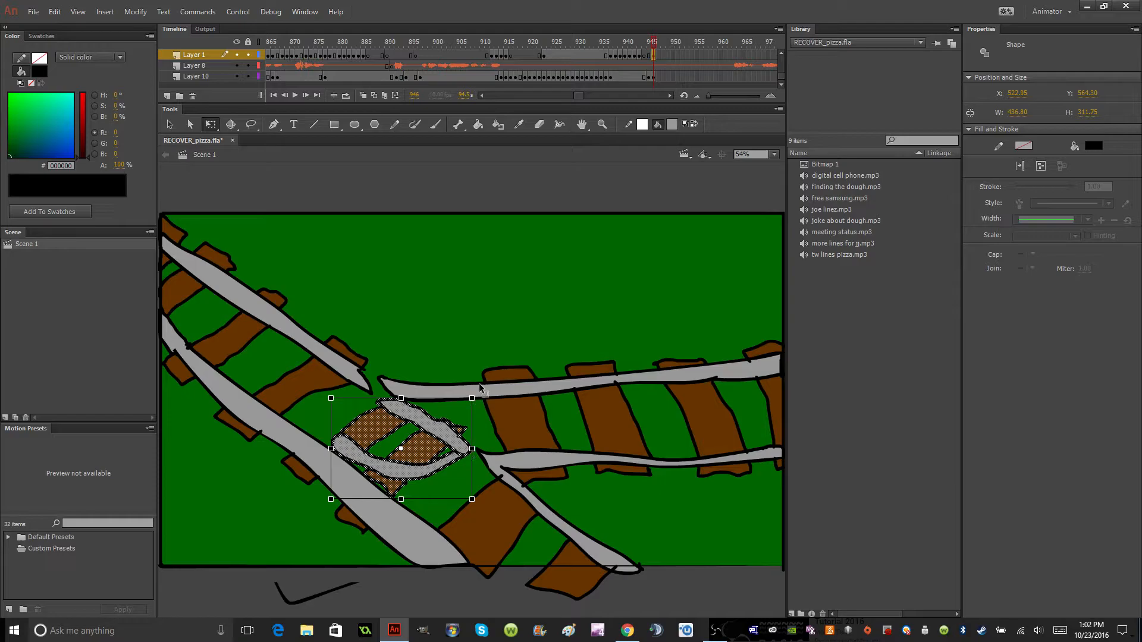
click(654, 77)
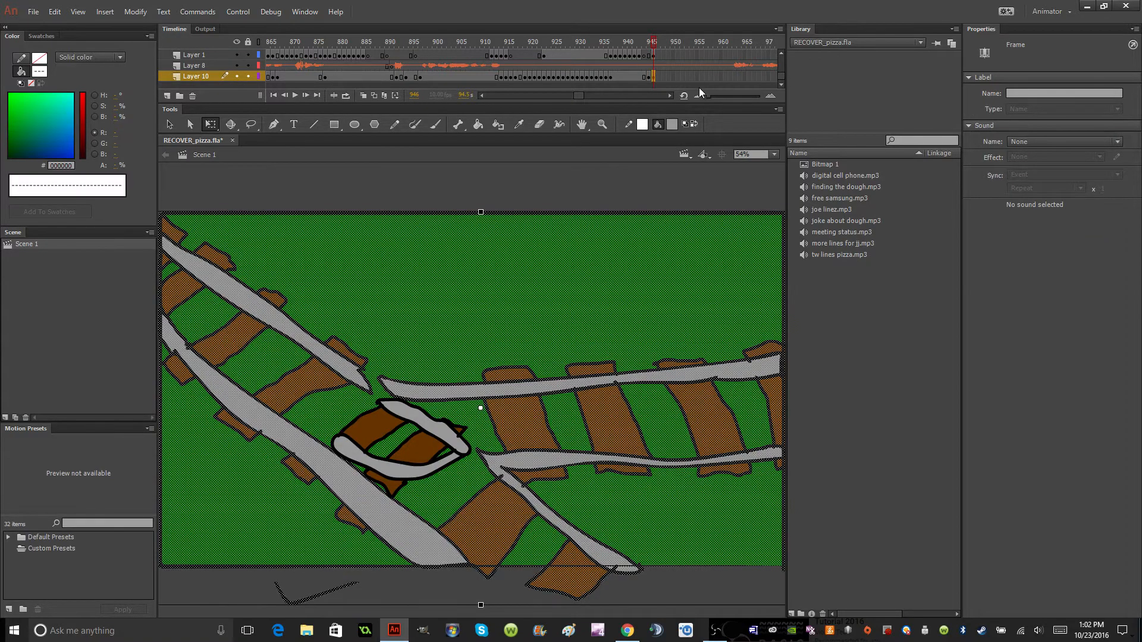
click(673, 76)
right_click(673, 76)
click(718, 172)
Insert a keyframe at frame 947 on Layer 1 that repeats the switch section.
click(655, 55)
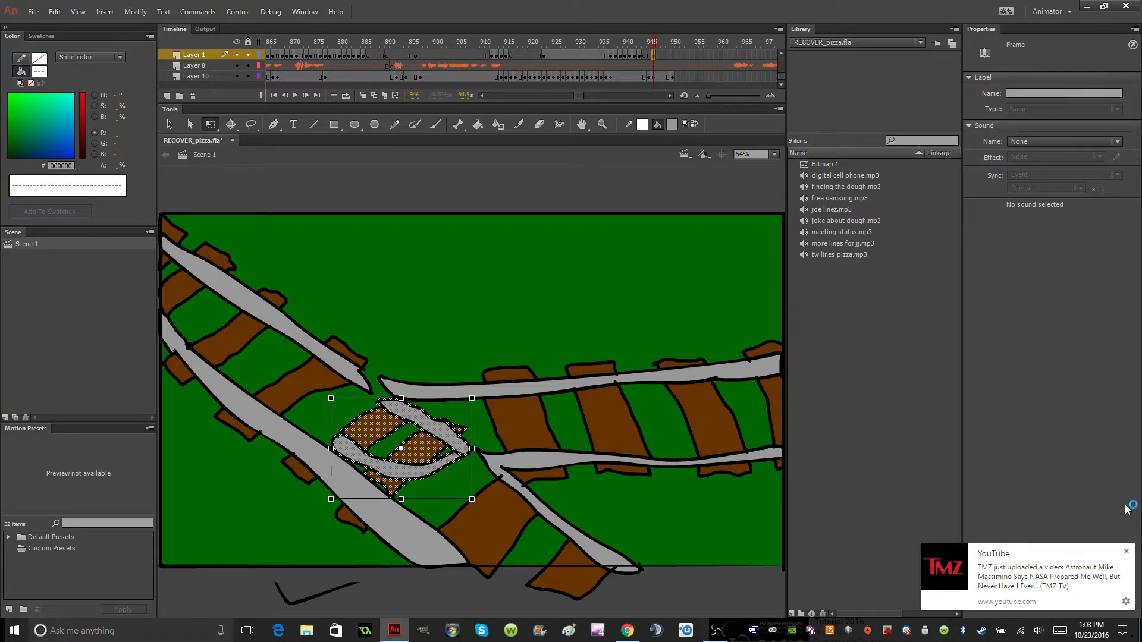
click(1126, 551)
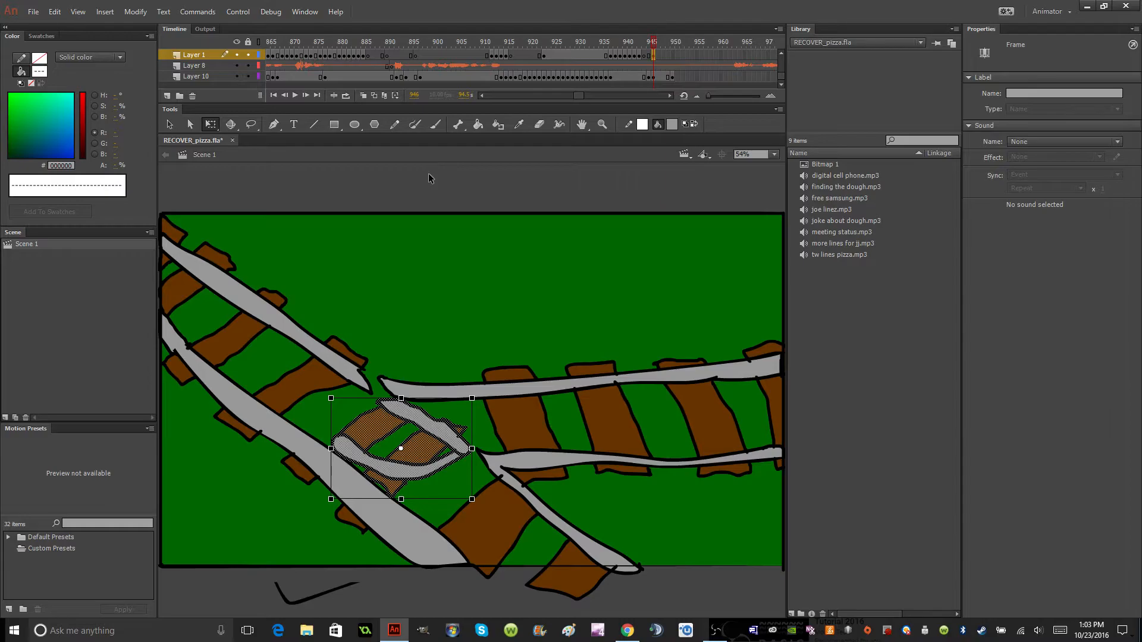
click(170, 124)
click(263, 178)
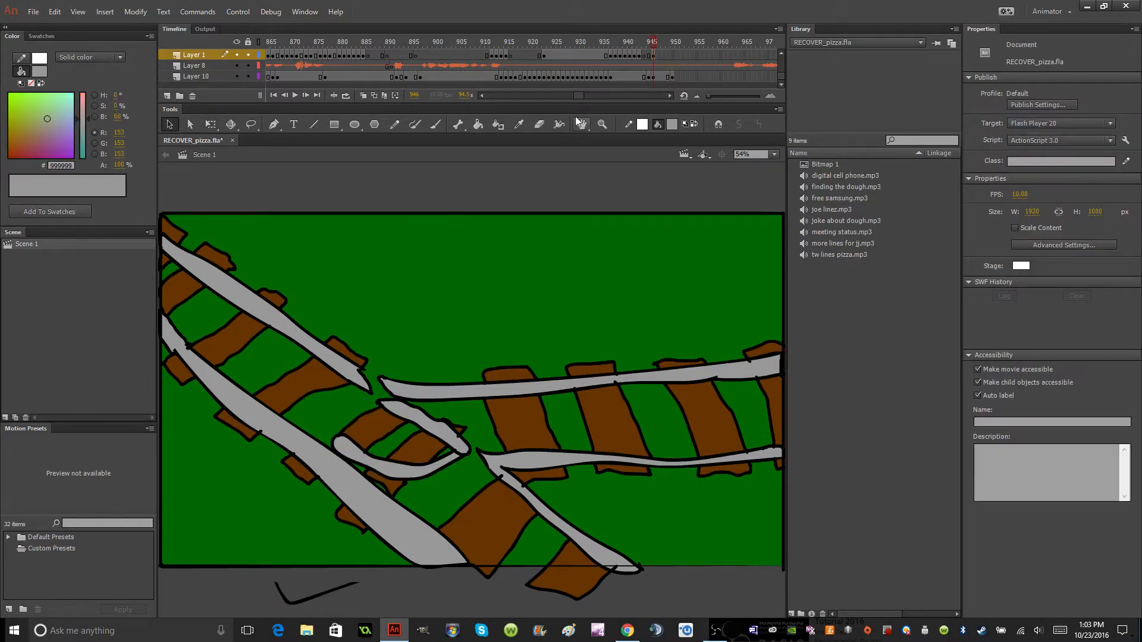
click(649, 56)
click(653, 56)
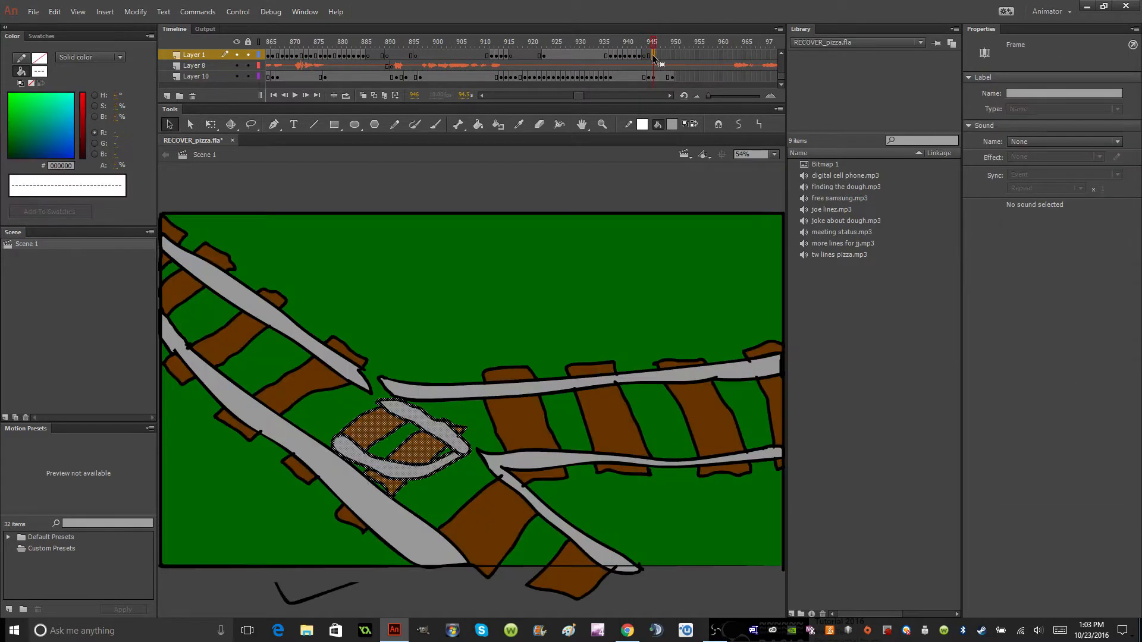
key(q)
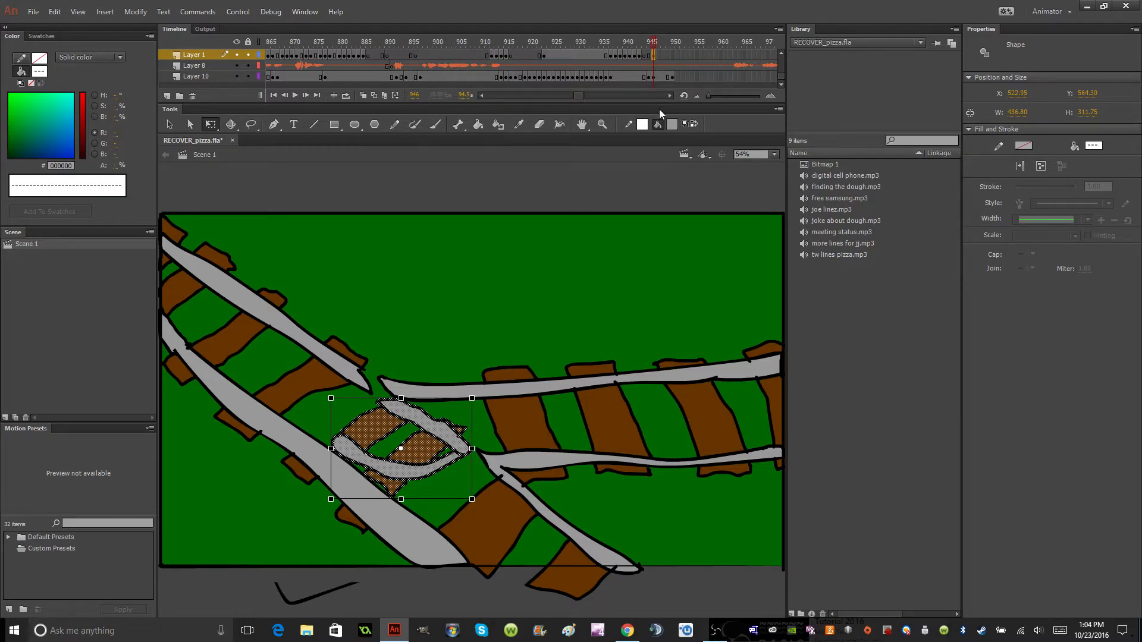
right_click(658, 54)
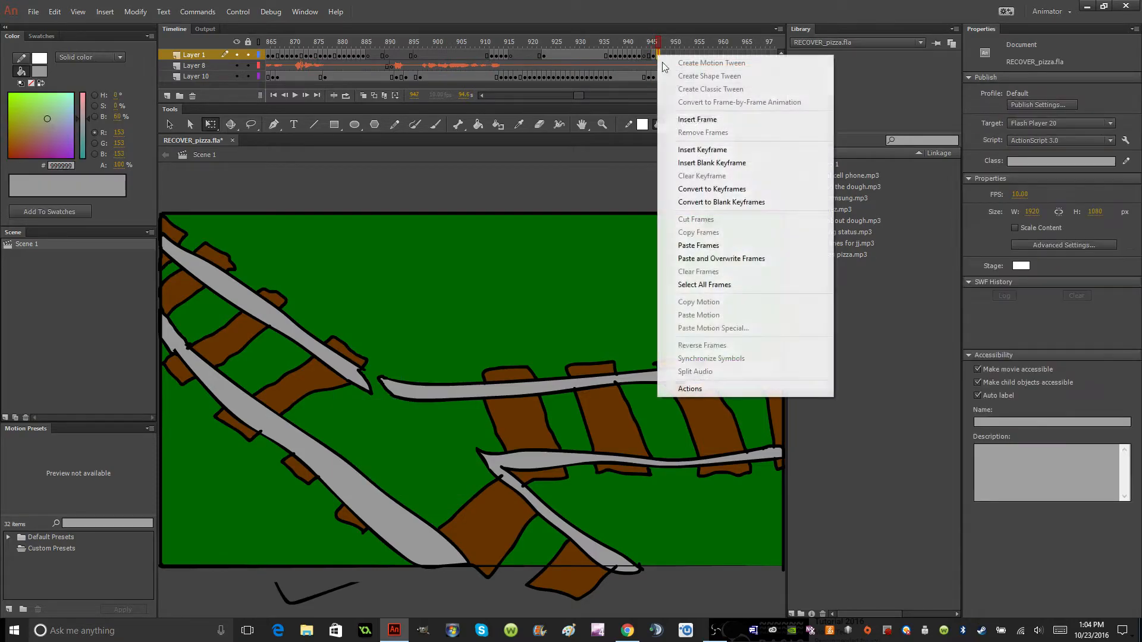
click(718, 151)
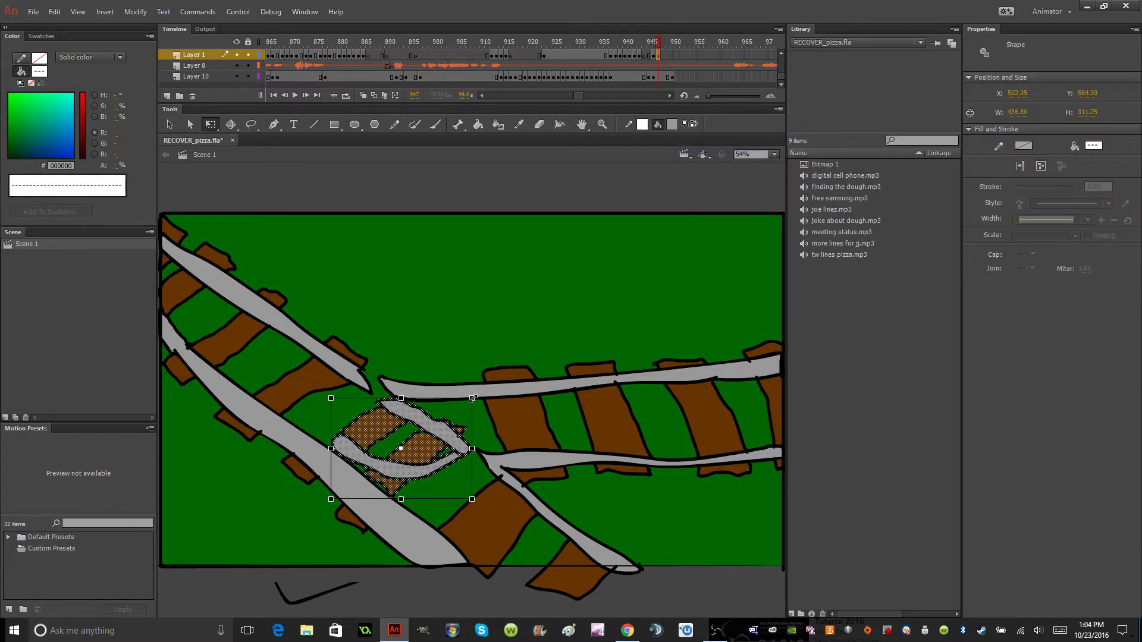
Rotate the switch section slightly on Layer 1, frame 947, and move it above the stage's top edge.
drag(479, 404, 658, 59)
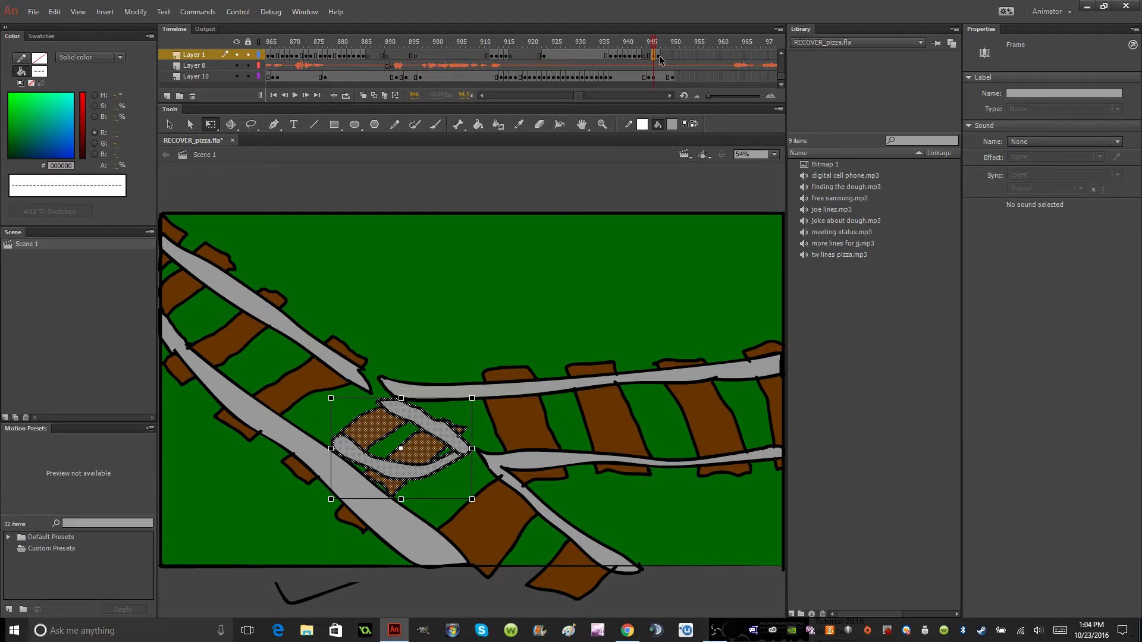
click(659, 56)
drag(547, 202, 568, 135)
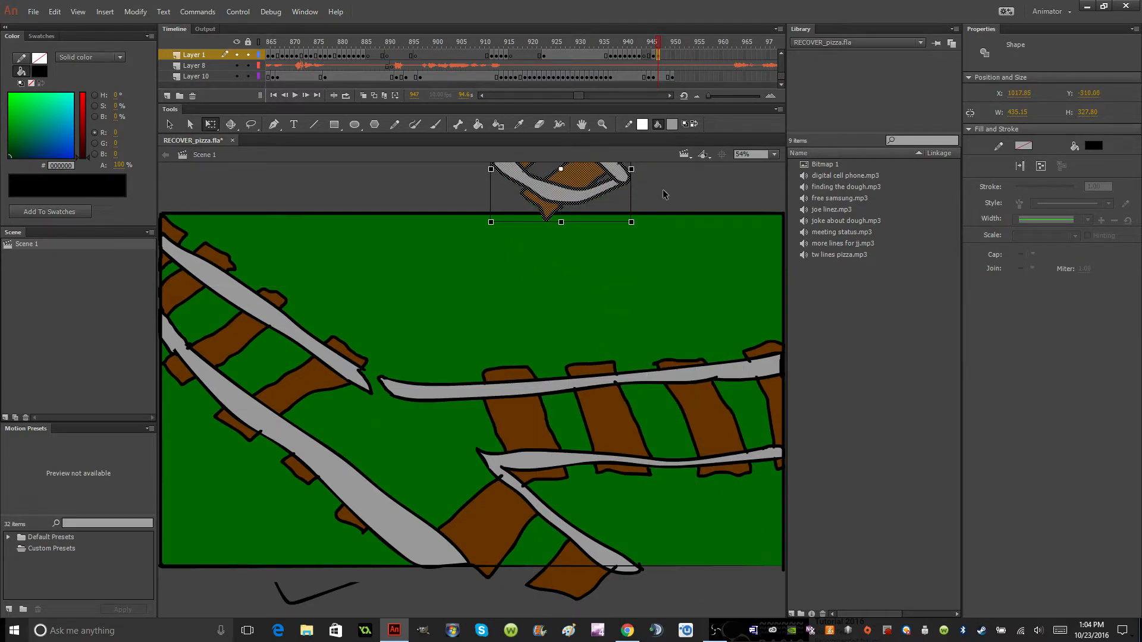
click(665, 192)
click(655, 55)
click(658, 54)
Hide Layer 10 and move the switch section back onto the middle of the stage, slightly above its frame 946 position.
click(236, 76)
mouse_move(538, 195)
mouse_down()
mouse_move(506, 272)
mouse_move(424, 370)
mouse_move(406, 415)
mouse_move(365, 371)
mouse_move(409, 427)
mouse_move(397, 427)
mouse_move(363, 360)
mouse_move(421, 442)
mouse_move(418, 424)
mouse_move(441, 435)
mouse_move(383, 405)
mouse_move(421, 430)
mouse_move(394, 390)
mouse_move(440, 410)
mouse_up()
click(535, 384)
Erase most of the switch section's lower rail and the crosstie ends beside it on frame 947.
click(538, 124)
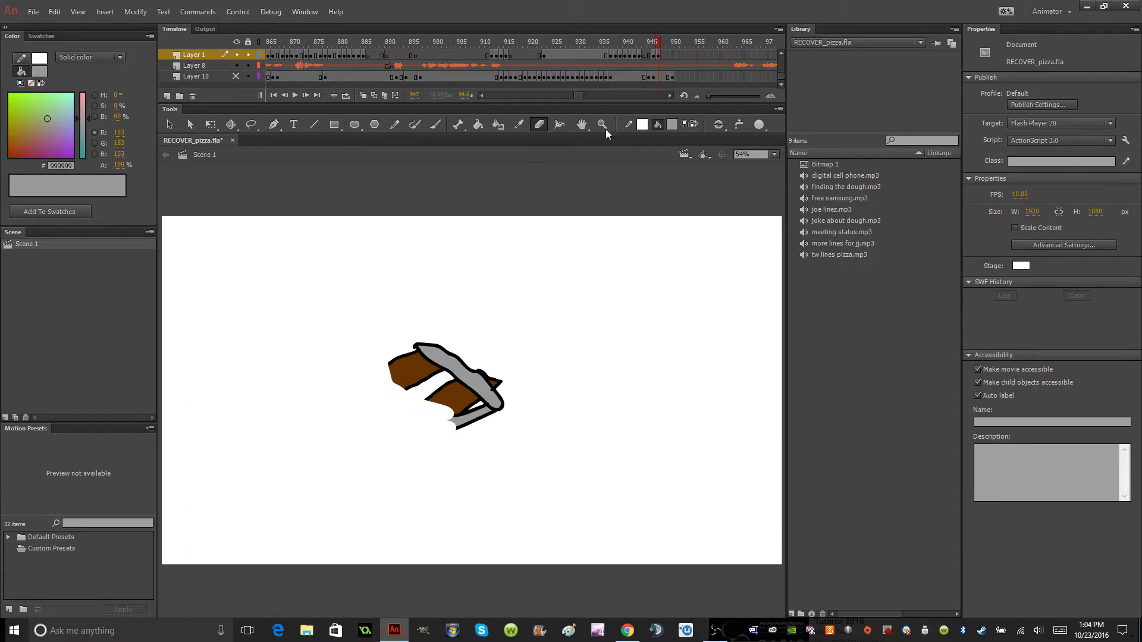
click(235, 76)
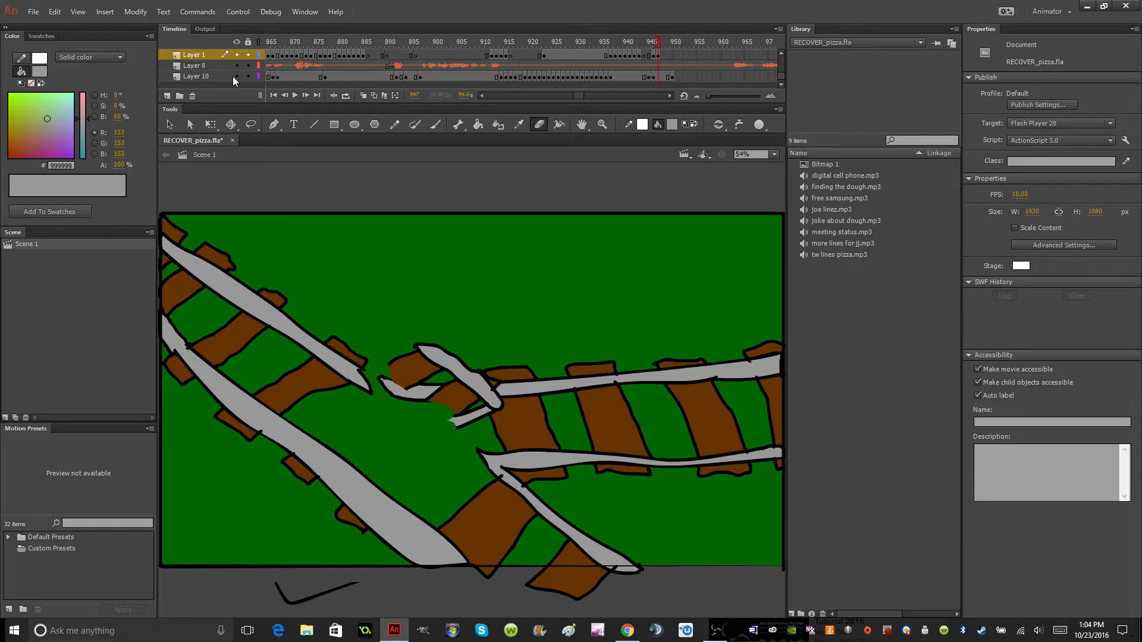
click(234, 77)
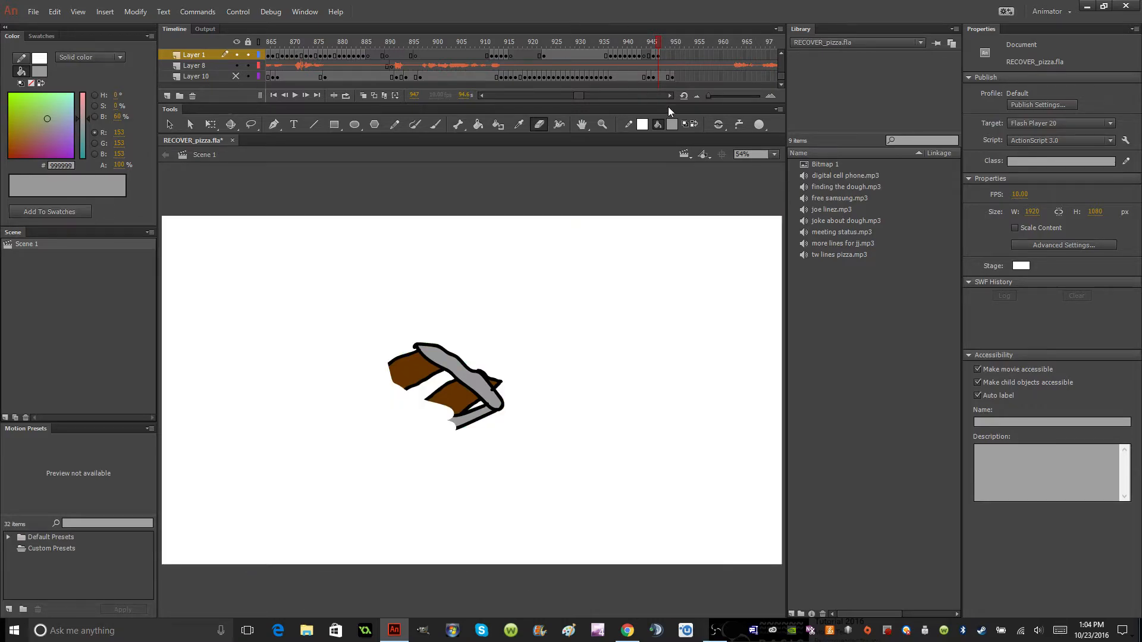
With onion skinning on, brush black outlines on frame 947 to redraw the switch section's erased lower rail and crosstie ends.
click(672, 123)
click(711, 168)
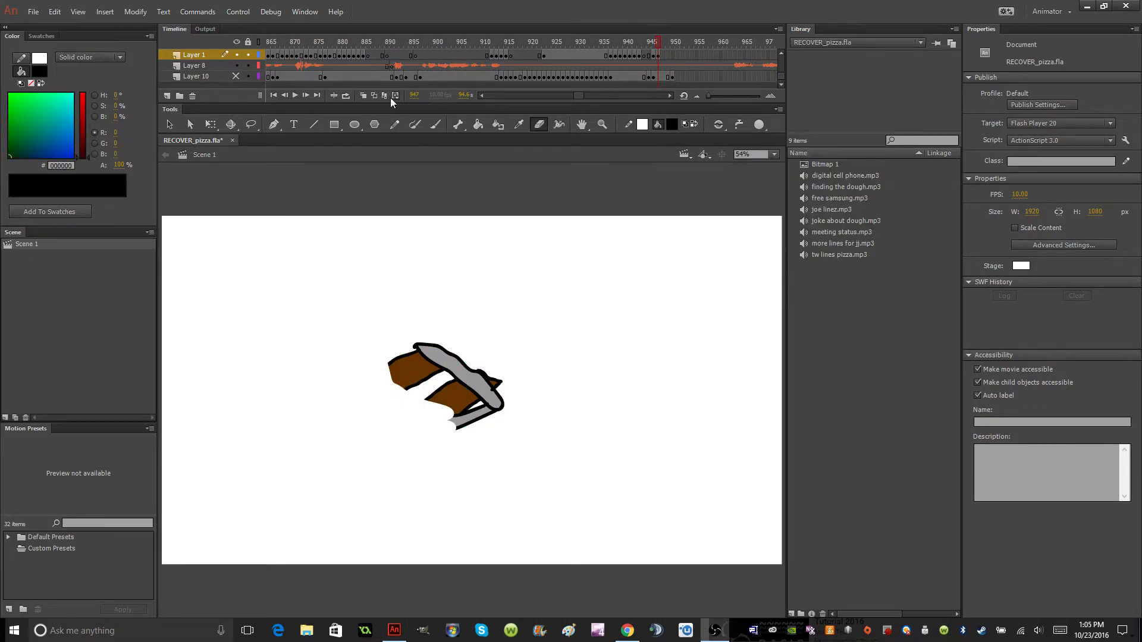
click(364, 95)
drag(648, 42, 653, 42)
click(436, 124)
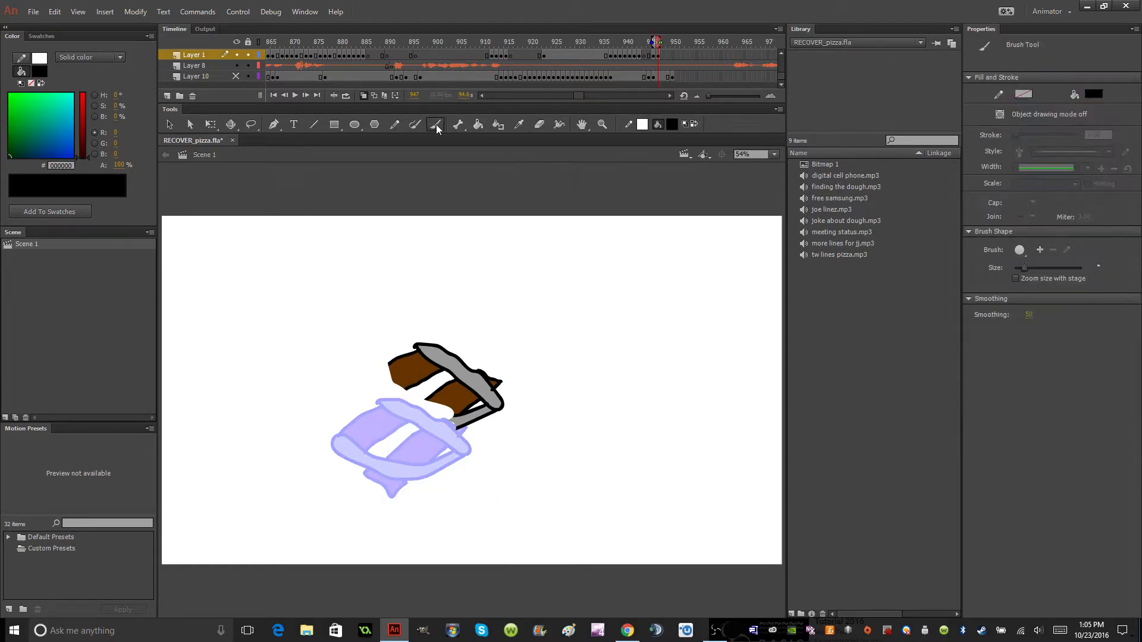
drag(458, 425, 418, 439)
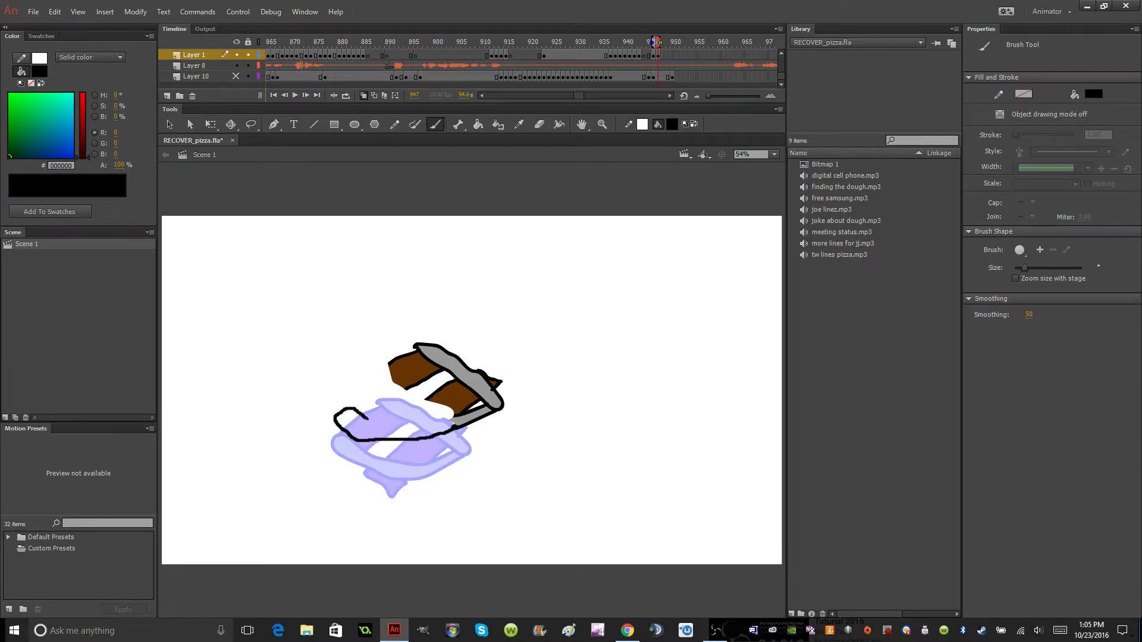
drag(396, 423, 461, 415)
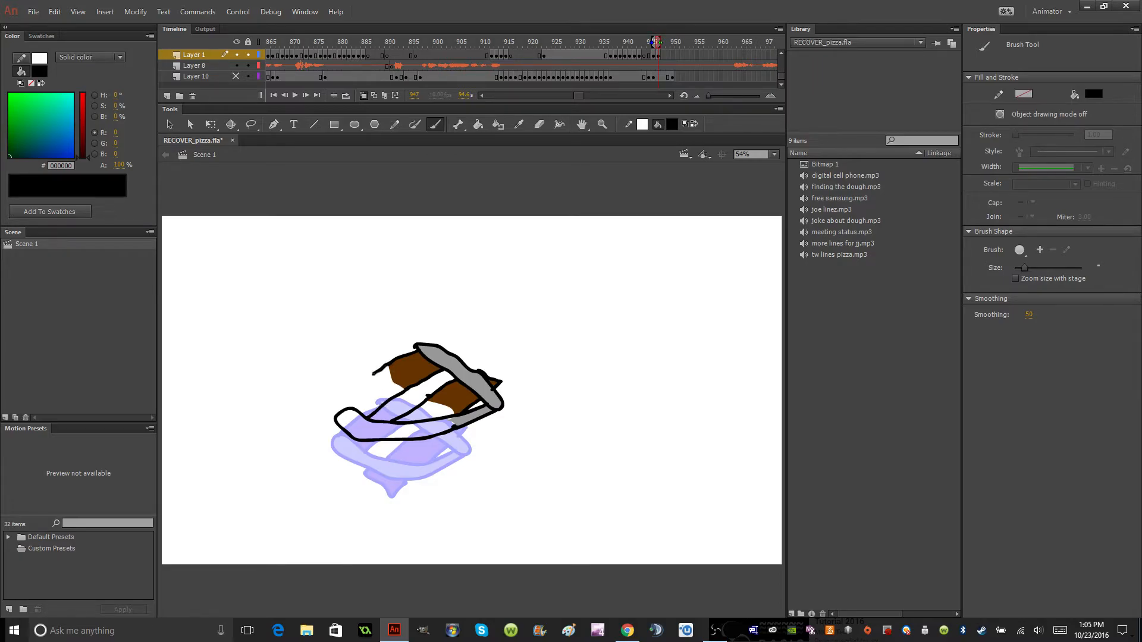
drag(417, 345, 417, 344)
Fill the redrawn crosstie ends with brown #663300 and the lower rail with gray #999999 on frame 947.
click(676, 123)
click(850, 167)
key(k)
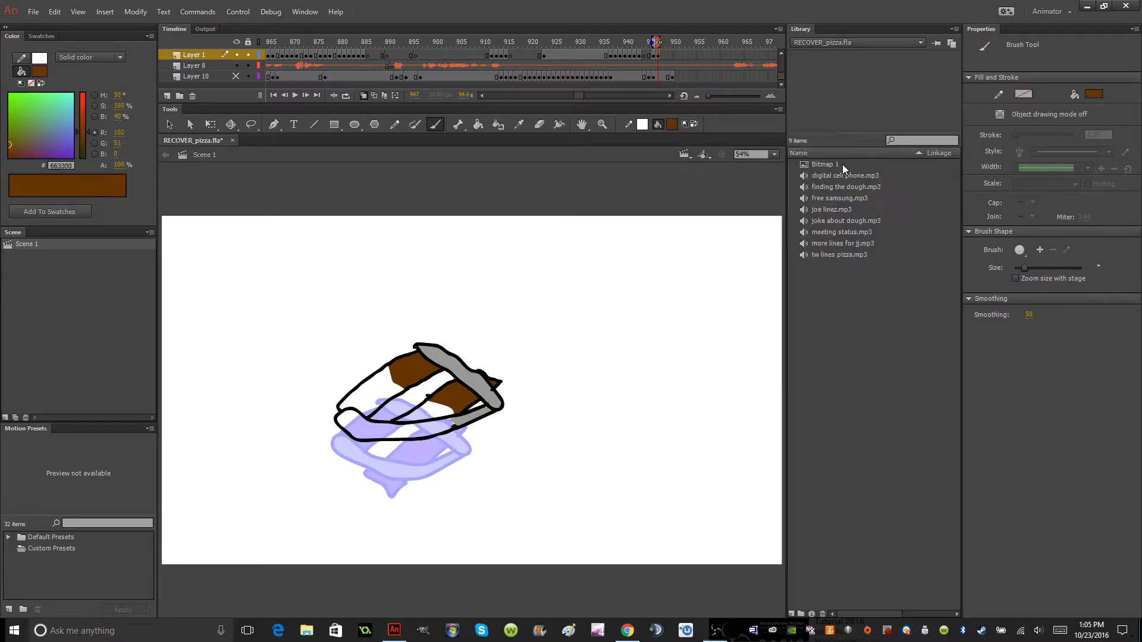
click(400, 394)
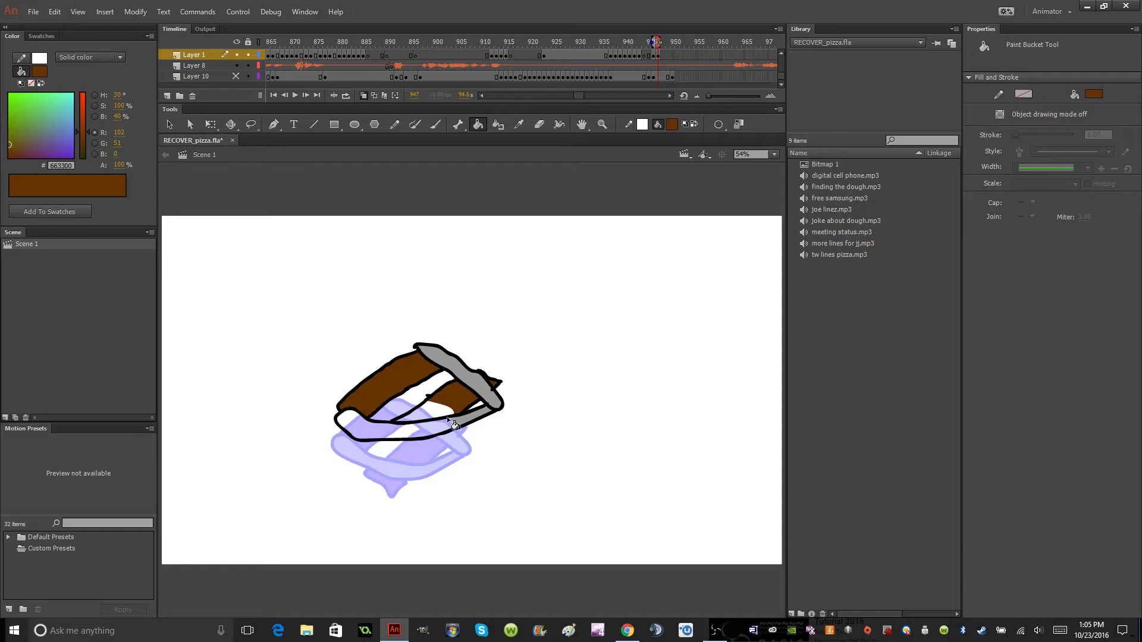
click(419, 413)
click(671, 123)
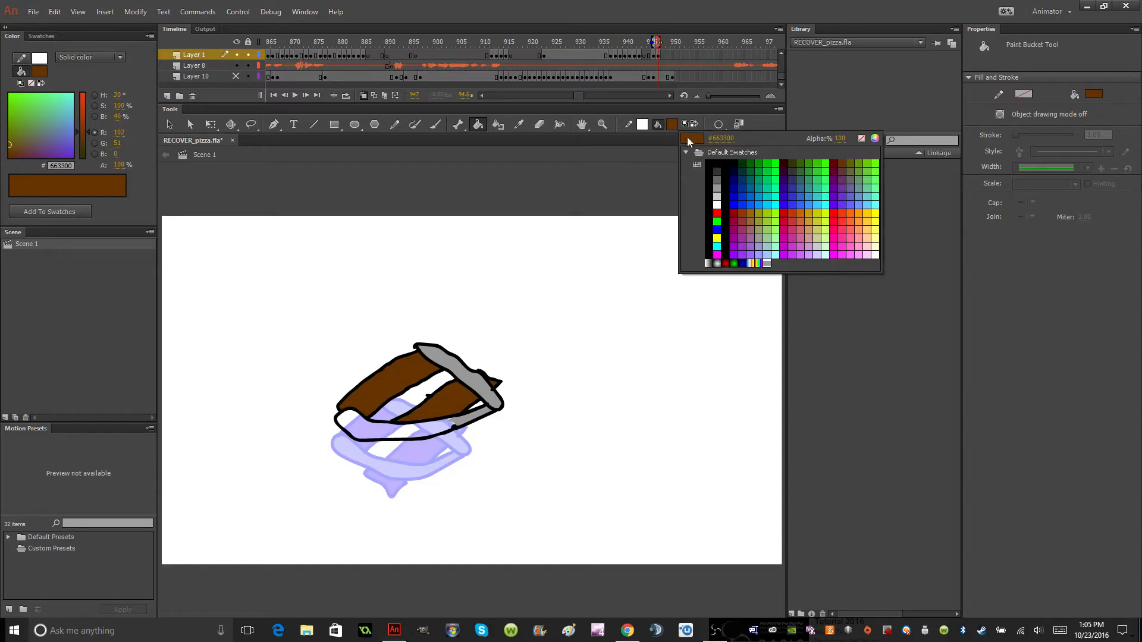
click(723, 185)
click(431, 423)
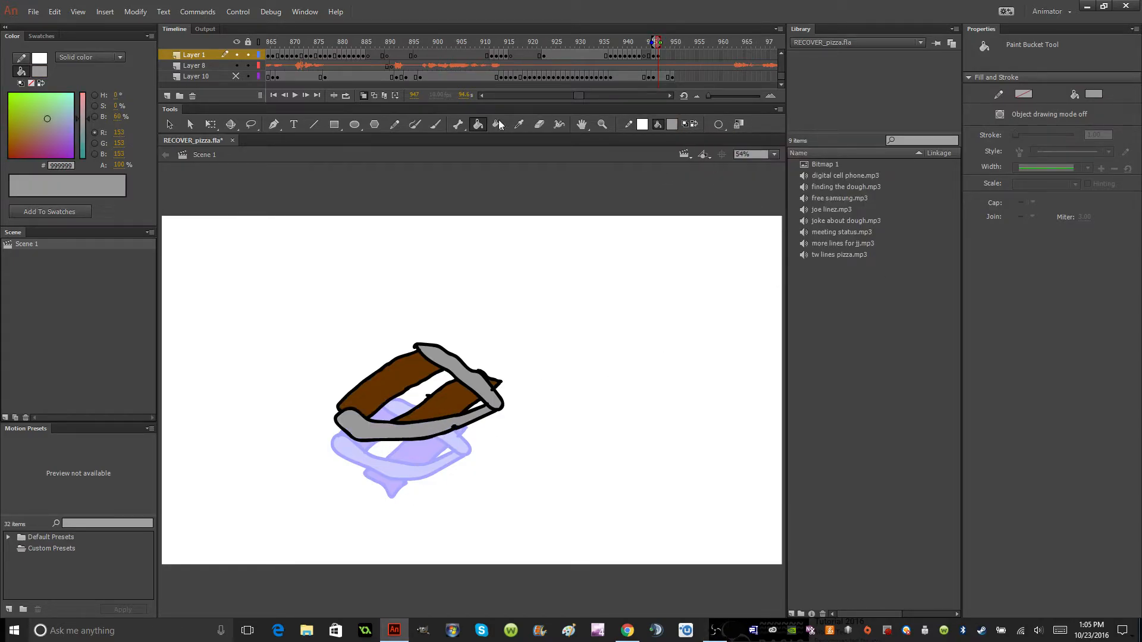
Show Layer 10, then move, scale and skew the frame 947 switch section on Layer 1 to fit the gap in the junction.
click(236, 76)
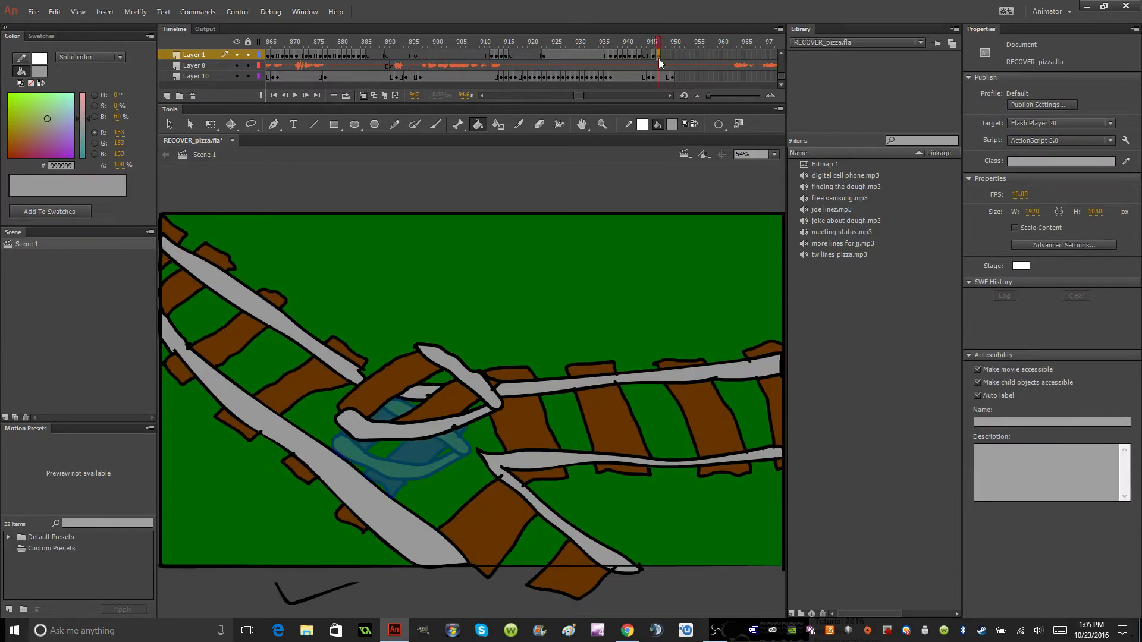
click(658, 56)
key(q)
drag(465, 417, 426, 462)
mouse_move(475, 394)
mouse_down()
mouse_move(459, 421)
mouse_move(454, 408)
mouse_move(472, 397)
mouse_up()
mouse_move(365, 431)
mouse_down()
mouse_move(376, 419)
mouse_move(384, 431)
mouse_up()
drag(324, 491, 337, 485)
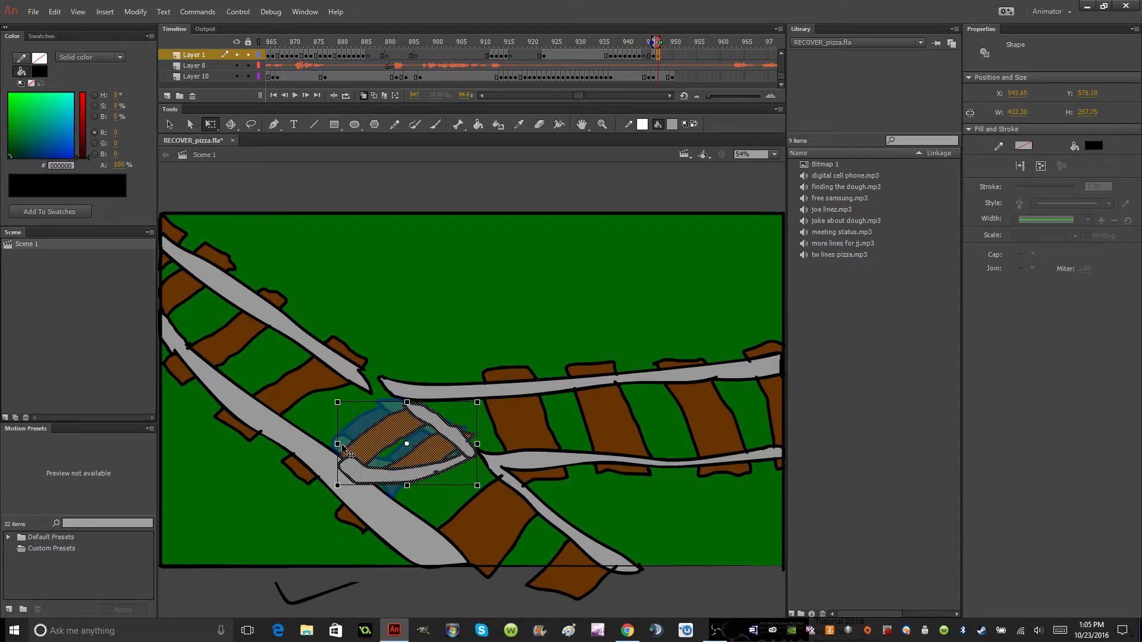
drag(339, 444, 375, 434)
Play the animation from frame 868 through the junction scene to check the switch movement.
click(283, 66)
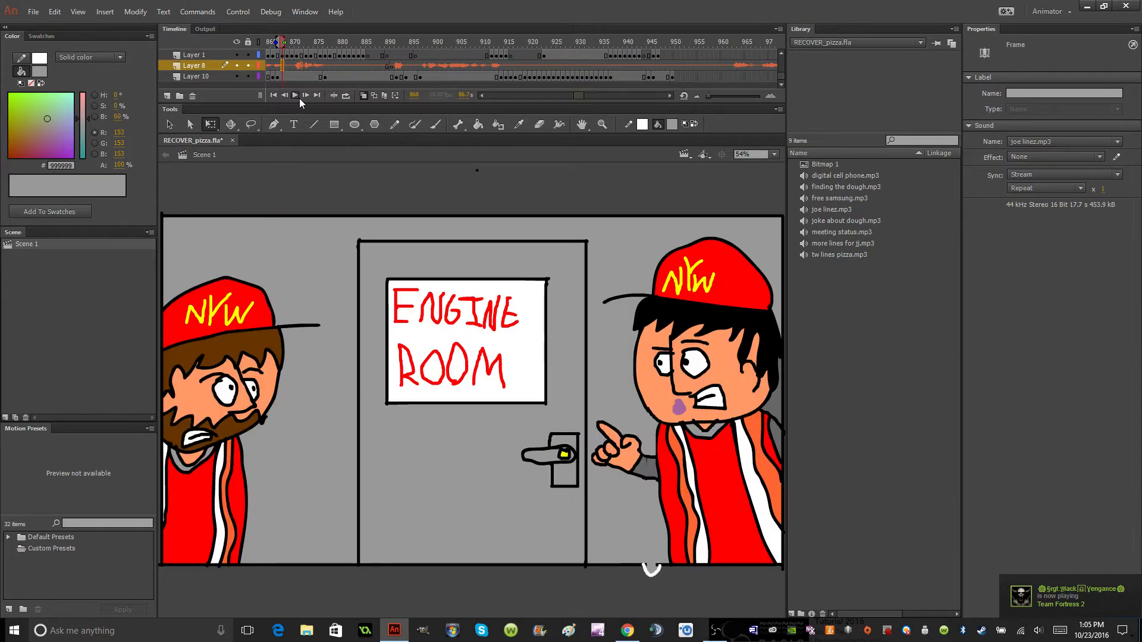
click(298, 98)
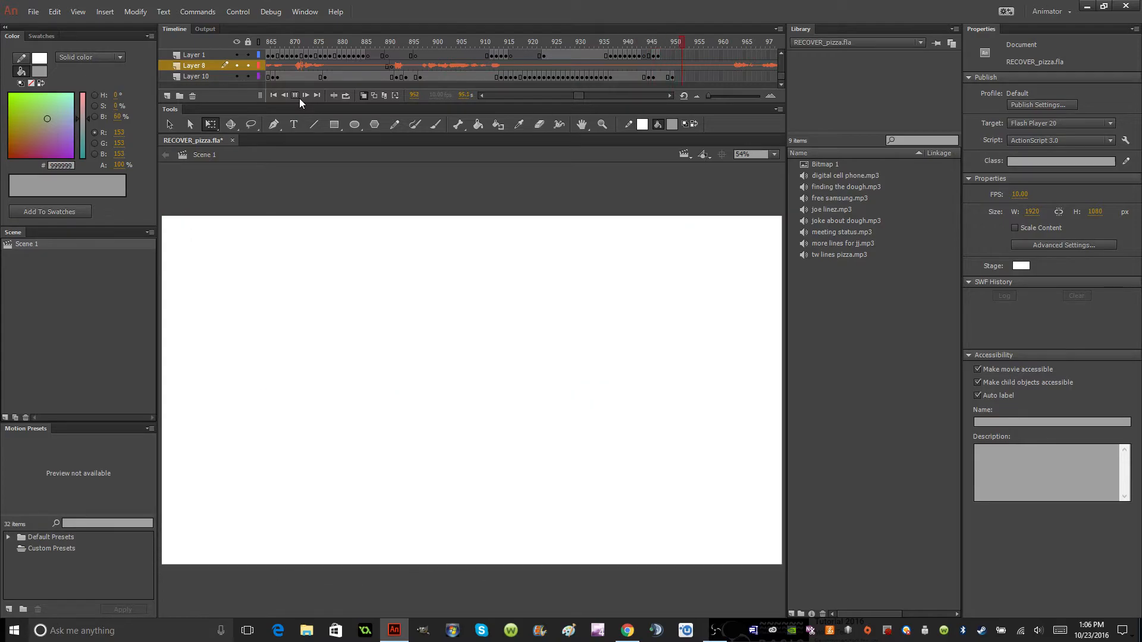
click(295, 95)
Insert a keyframe at frame 950 on Layer 1 that repeats the switch section.
click(673, 55)
right_click(673, 56)
click(731, 149)
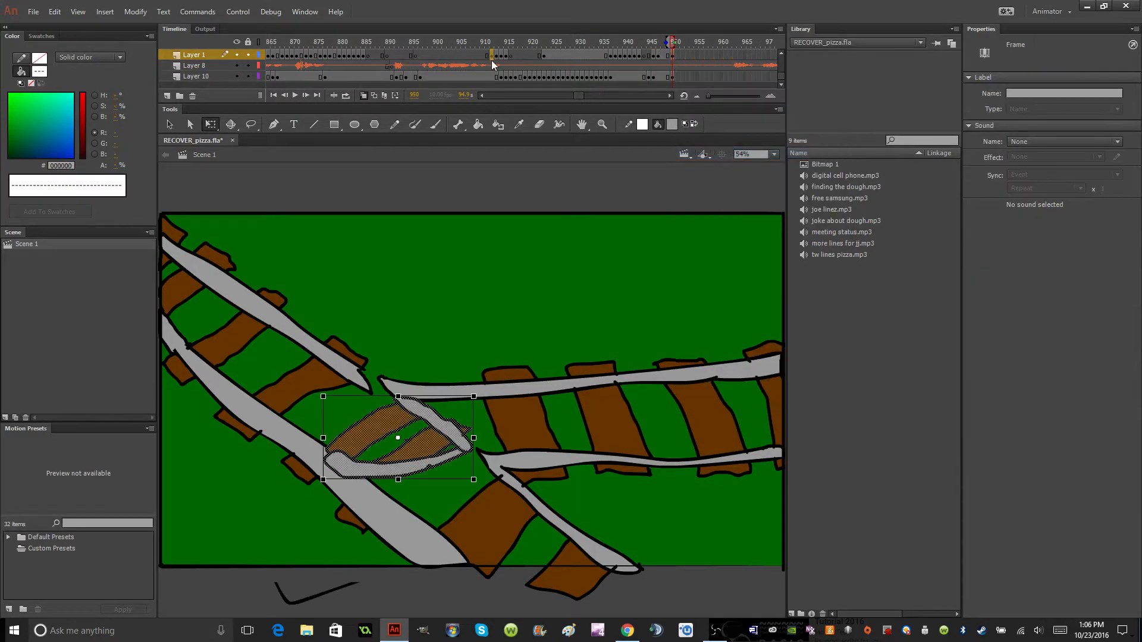
Play back the scene from about frame 912 through the end of the junction shot.
click(493, 60)
click(298, 94)
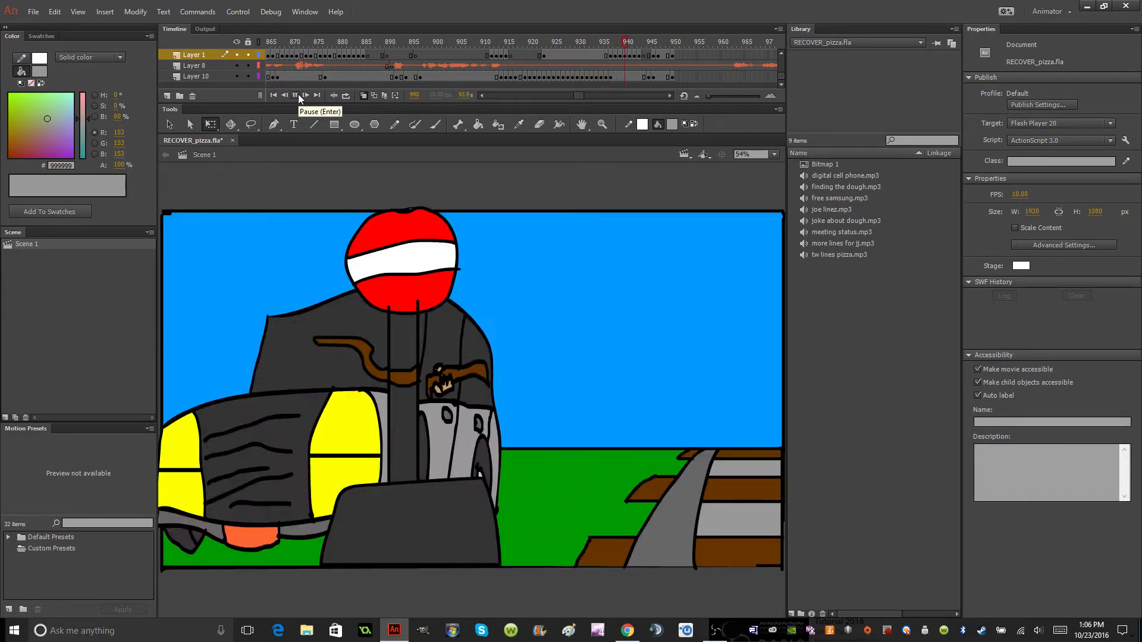
click(298, 94)
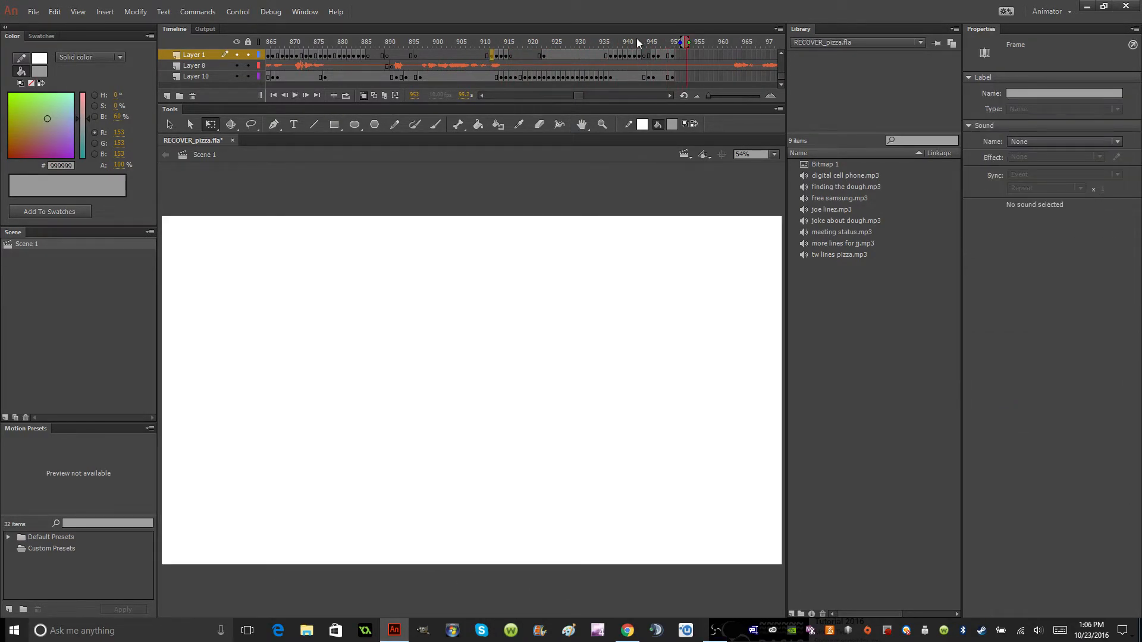
Shift the last switch section keyframes on Layer 1 two frames later, to frames 949 and 952.
click(672, 55)
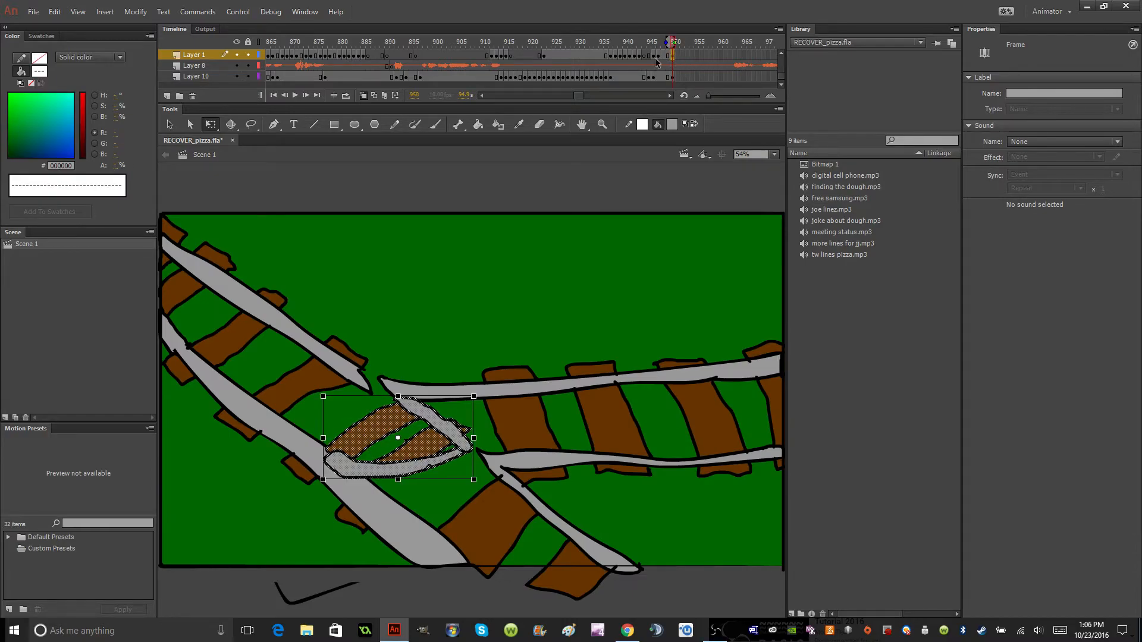
drag(657, 56, 671, 57)
click(644, 57)
click(294, 95)
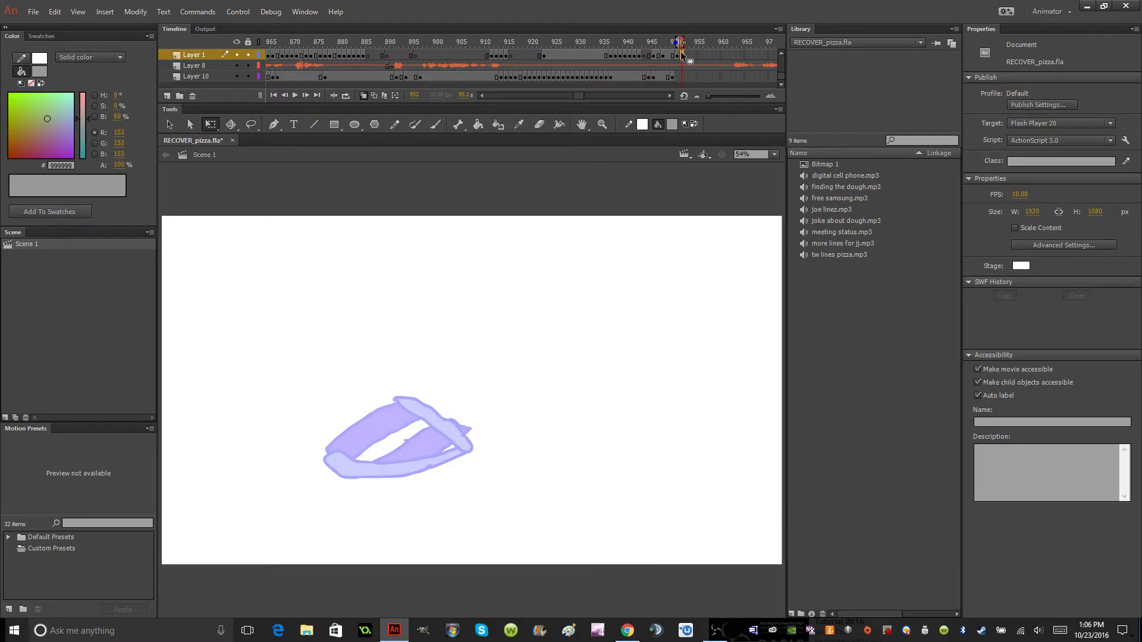
click(680, 55)
drag(662, 57, 677, 57)
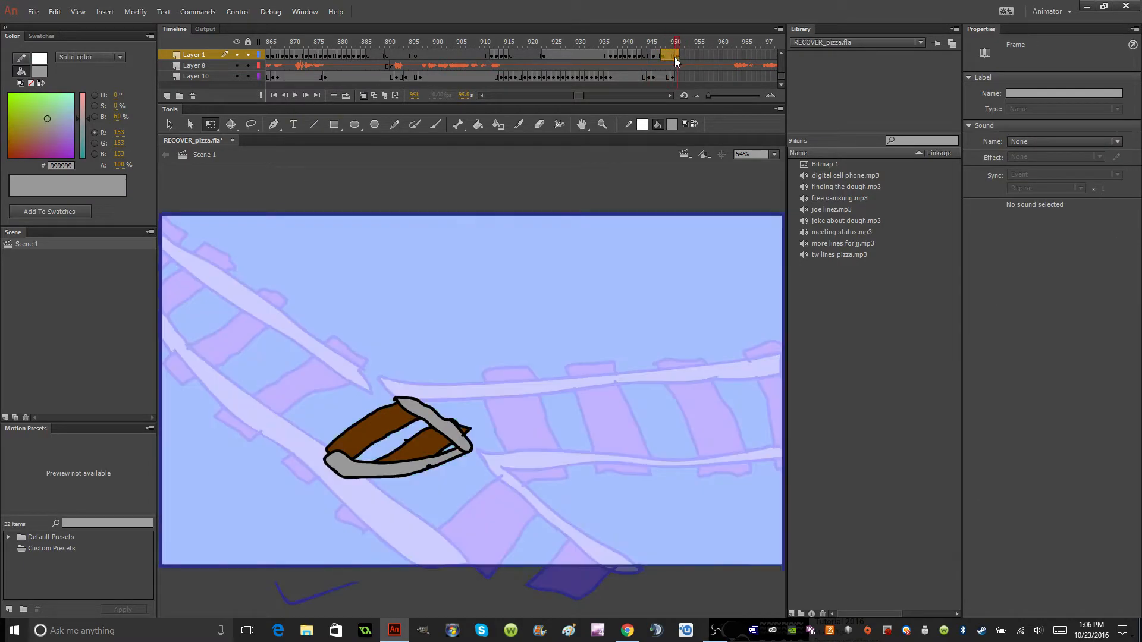
click(672, 58)
Play the scene from about frame 930 into the junction shot, then examine individual Layer 1 frames up to frame 946.
click(637, 55)
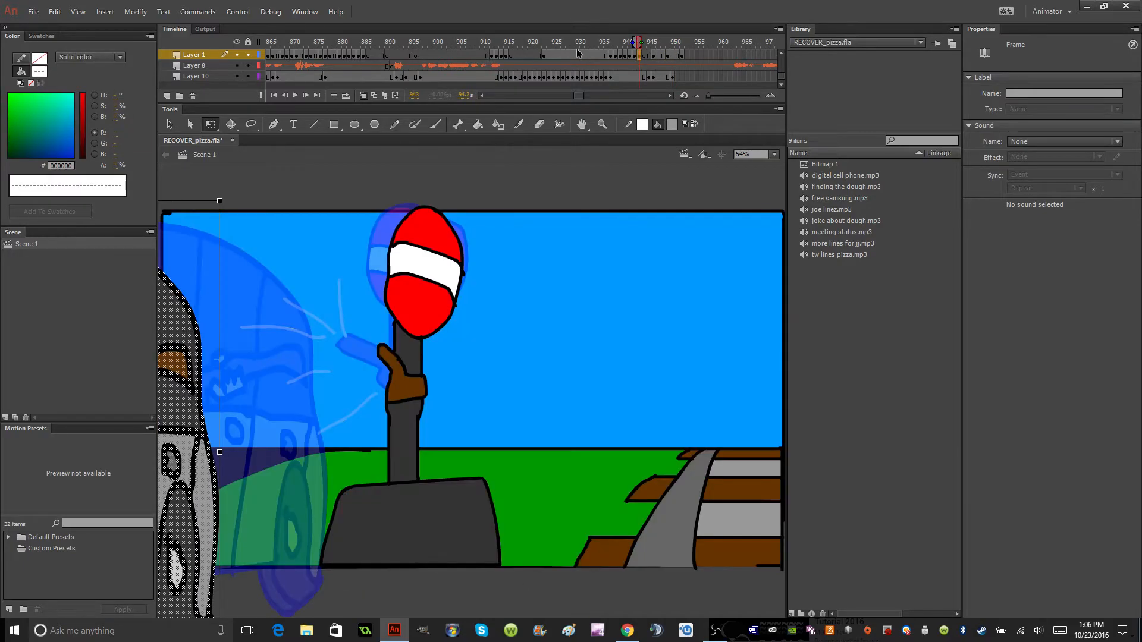
click(577, 52)
click(291, 94)
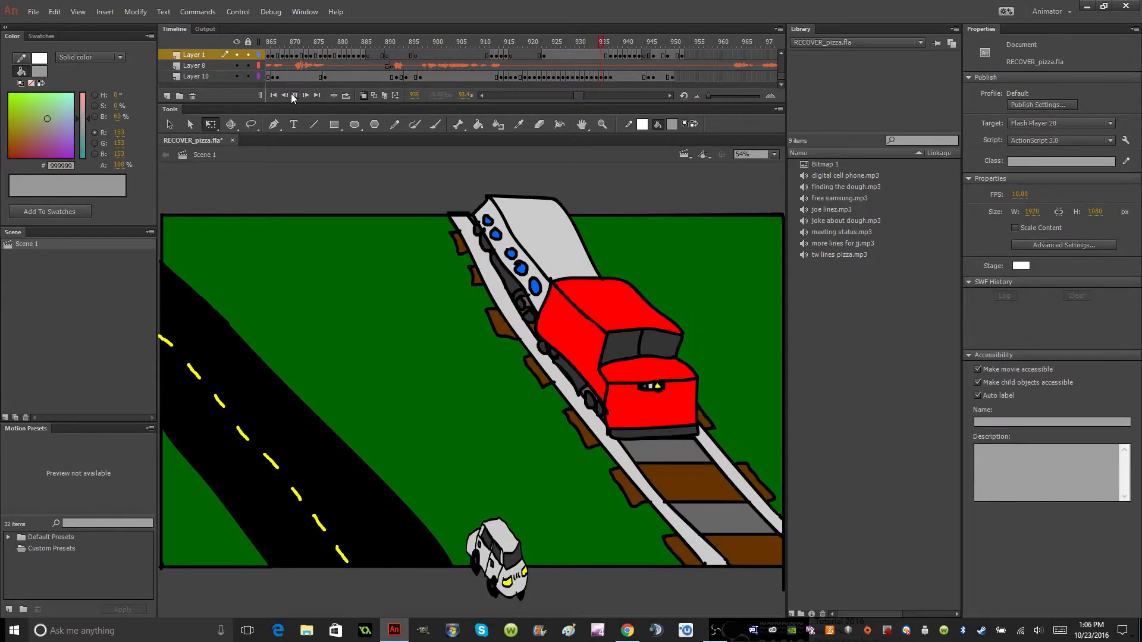
click(291, 94)
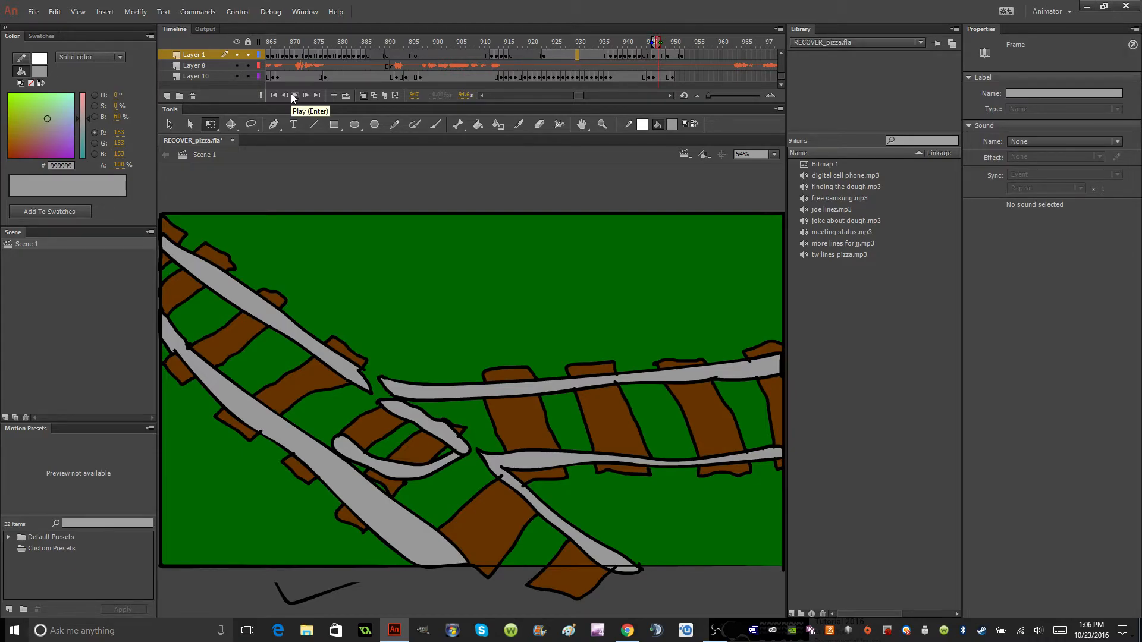
click(501, 65)
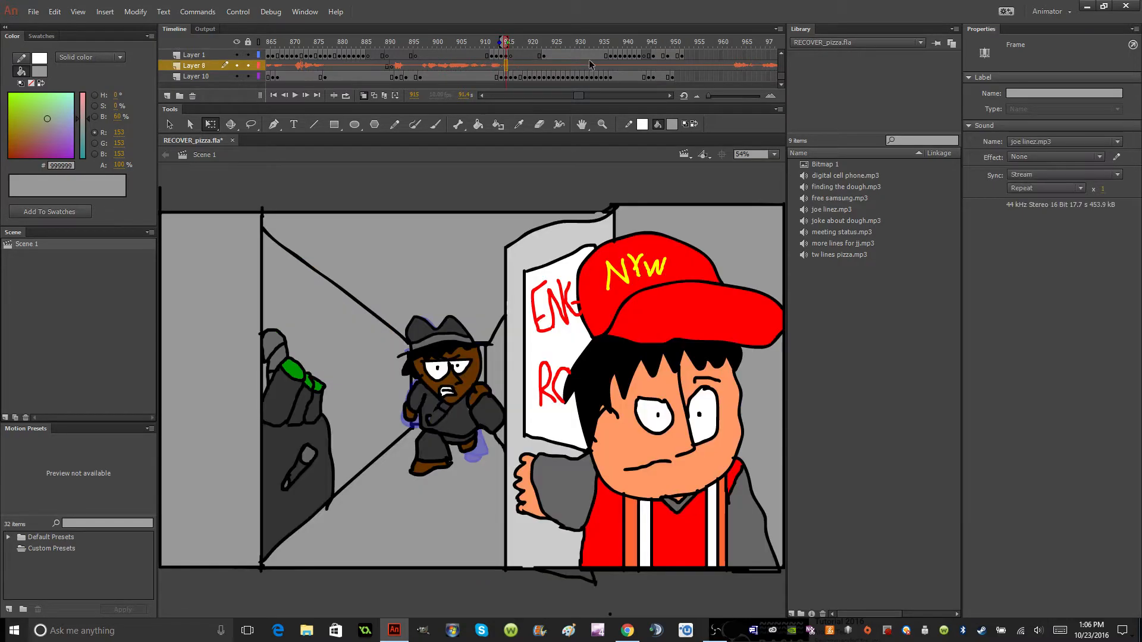
click(590, 62)
click(615, 56)
click(631, 56)
click(639, 57)
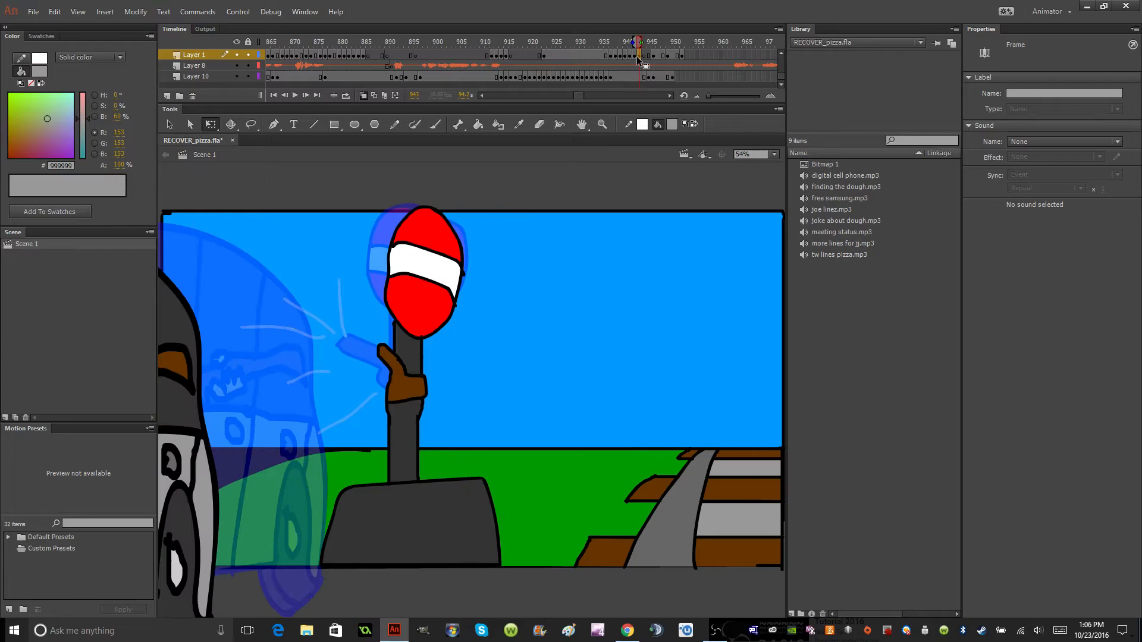
click(655, 58)
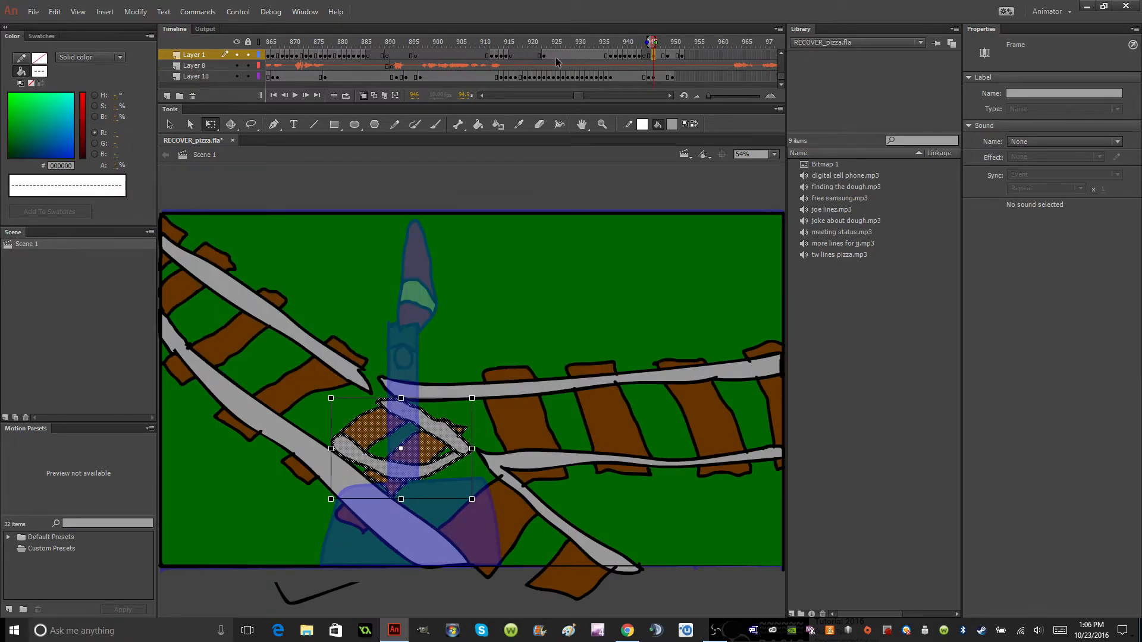
Replay the train, signpost and junction shots from several starting frames to check the timing of the switch movement.
click(558, 60)
click(295, 95)
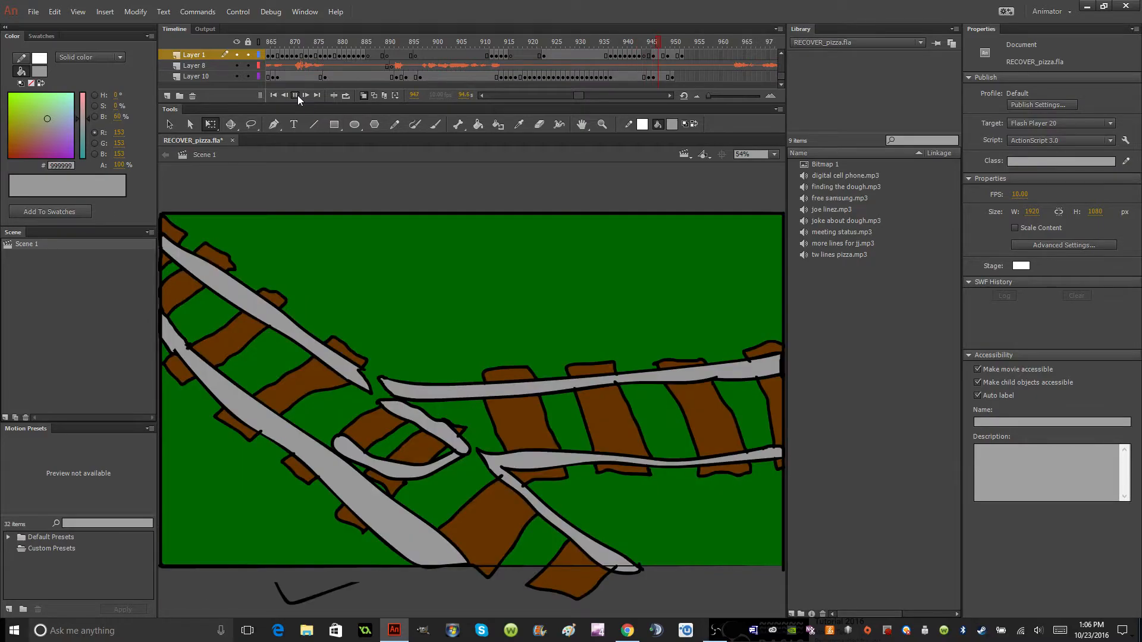
click(296, 95)
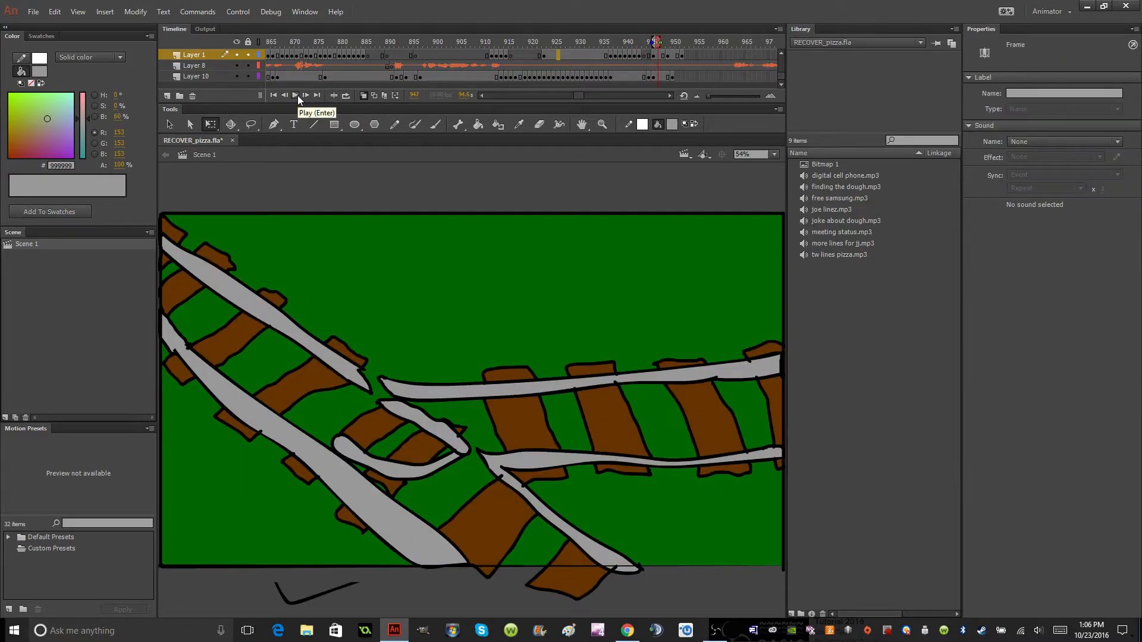
click(664, 55)
click(606, 57)
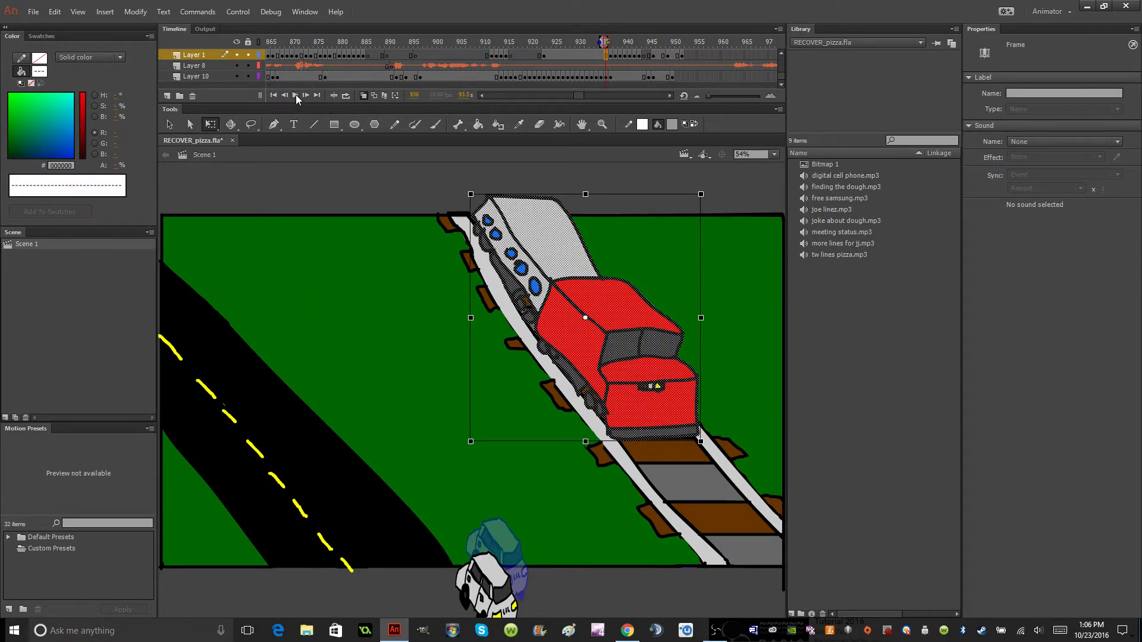
click(295, 95)
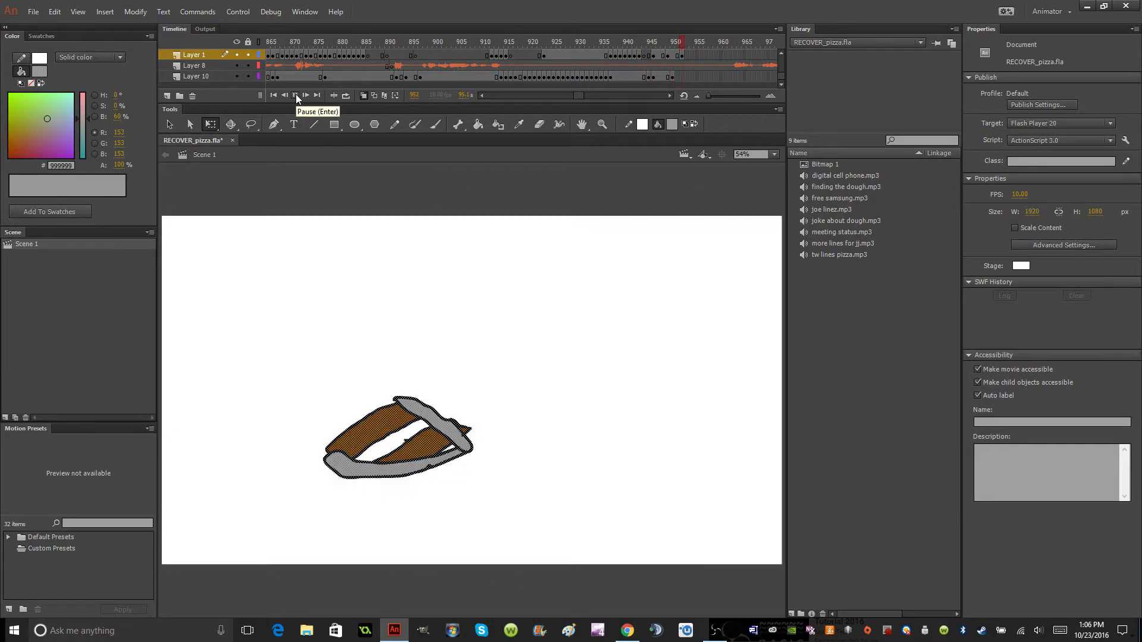
click(295, 95)
click(642, 60)
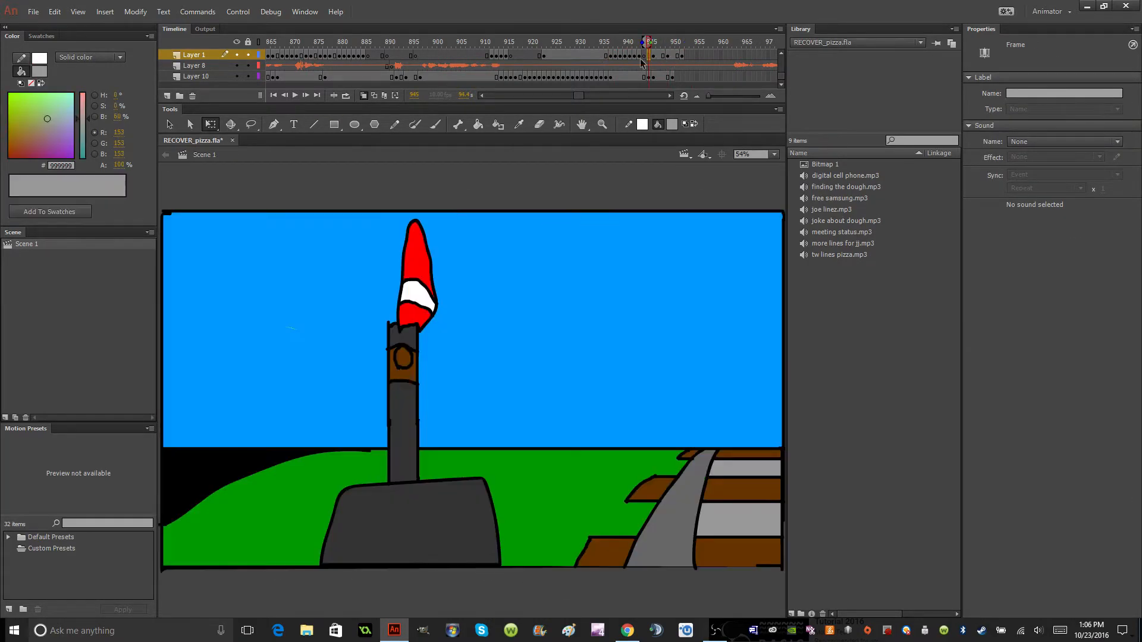
click(295, 96)
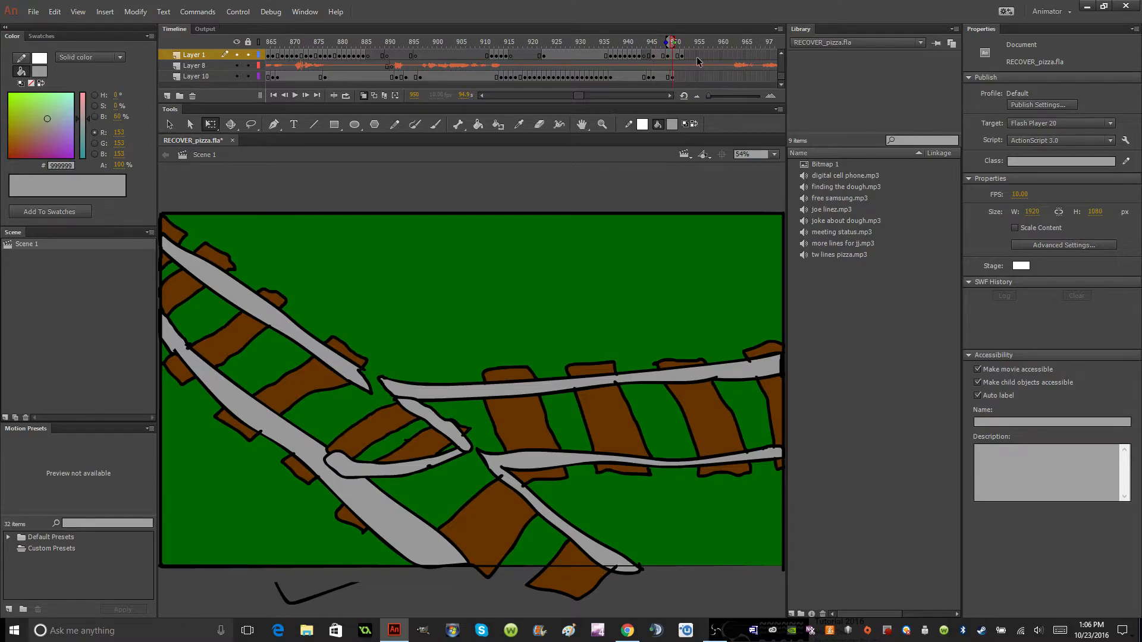
Insert a keyframe at frame 952 and a blank keyframe at frame 953 on Layer 10, and get the brush ready.
click(682, 77)
right_click(682, 77)
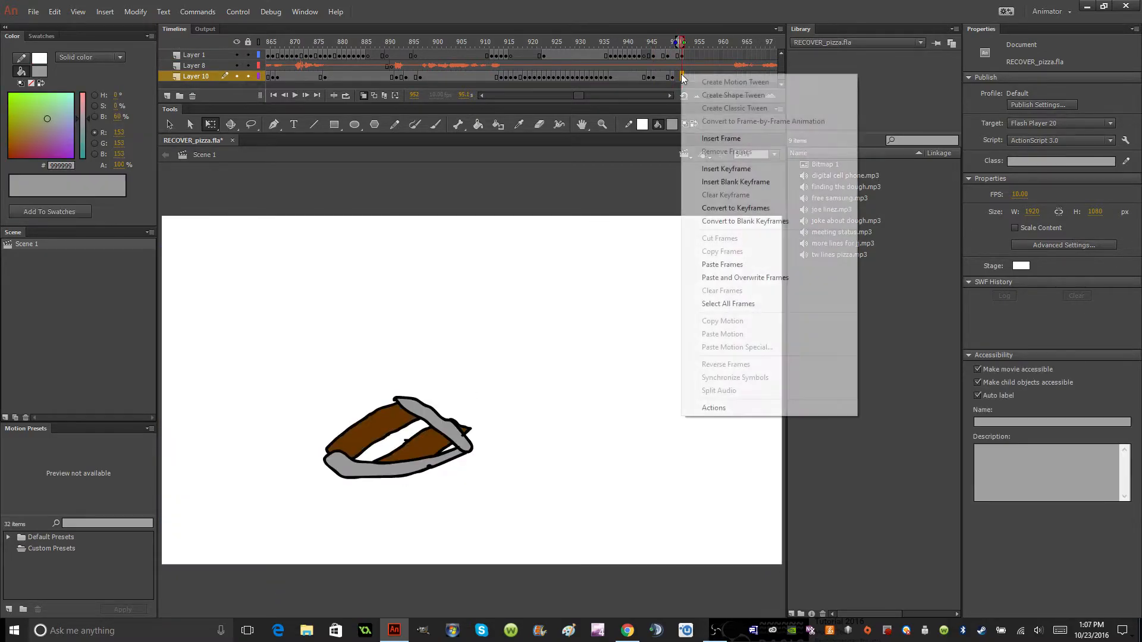
click(726, 169)
click(688, 77)
right_click(688, 77)
click(726, 180)
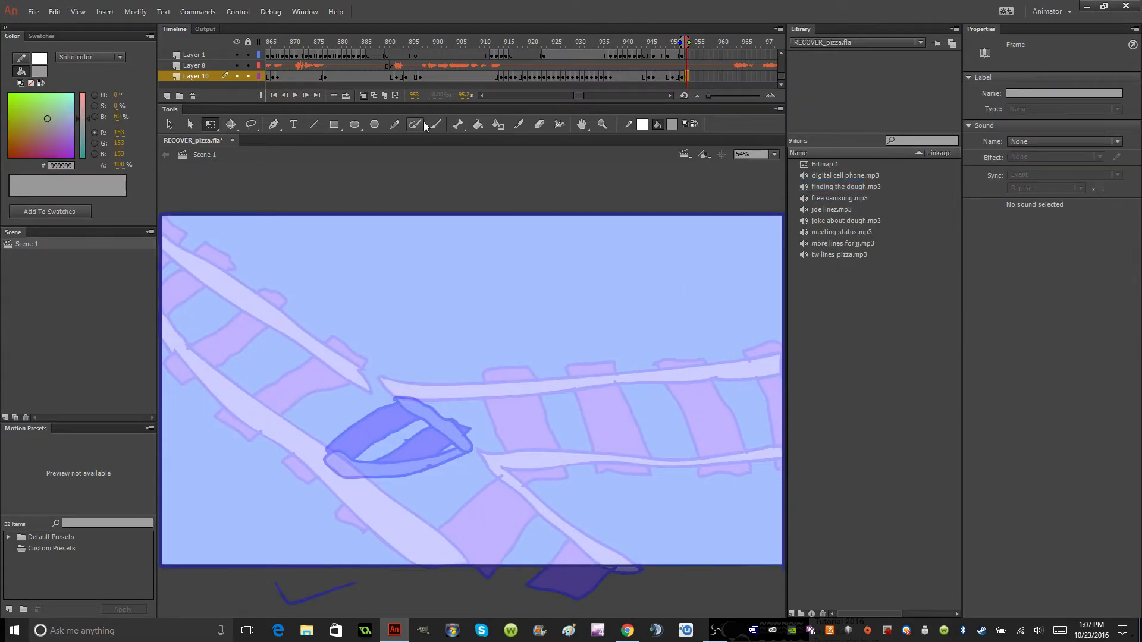
key(b)
Play on from frame 953 to listen to the upcoming audio, then return the timeline to the junction frames.
click(295, 95)
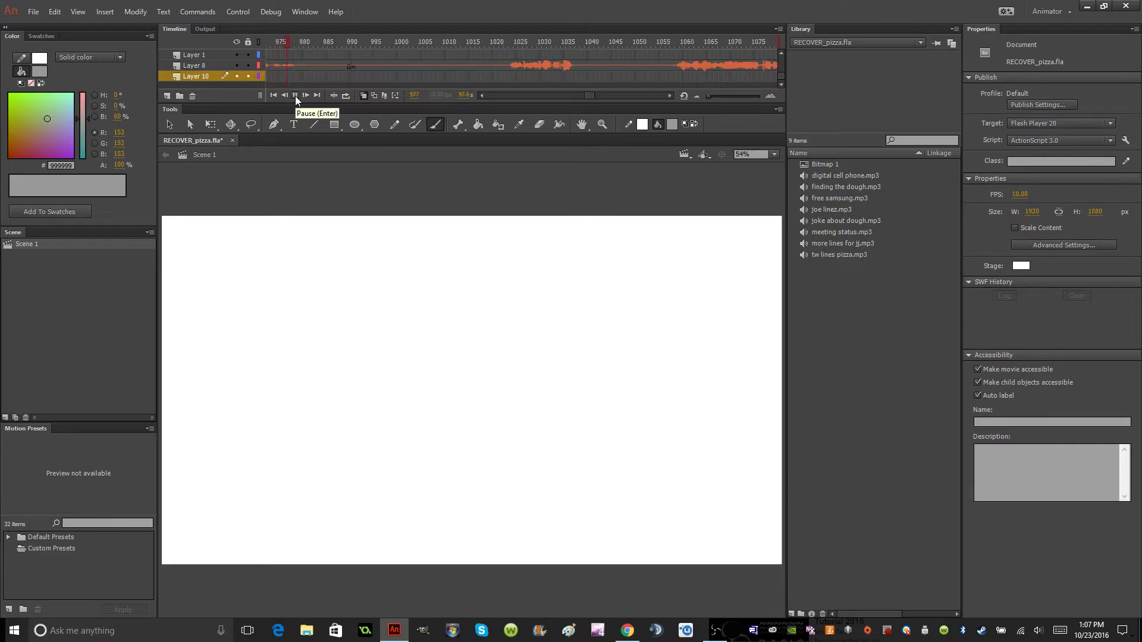
click(295, 96)
drag(587, 97, 579, 97)
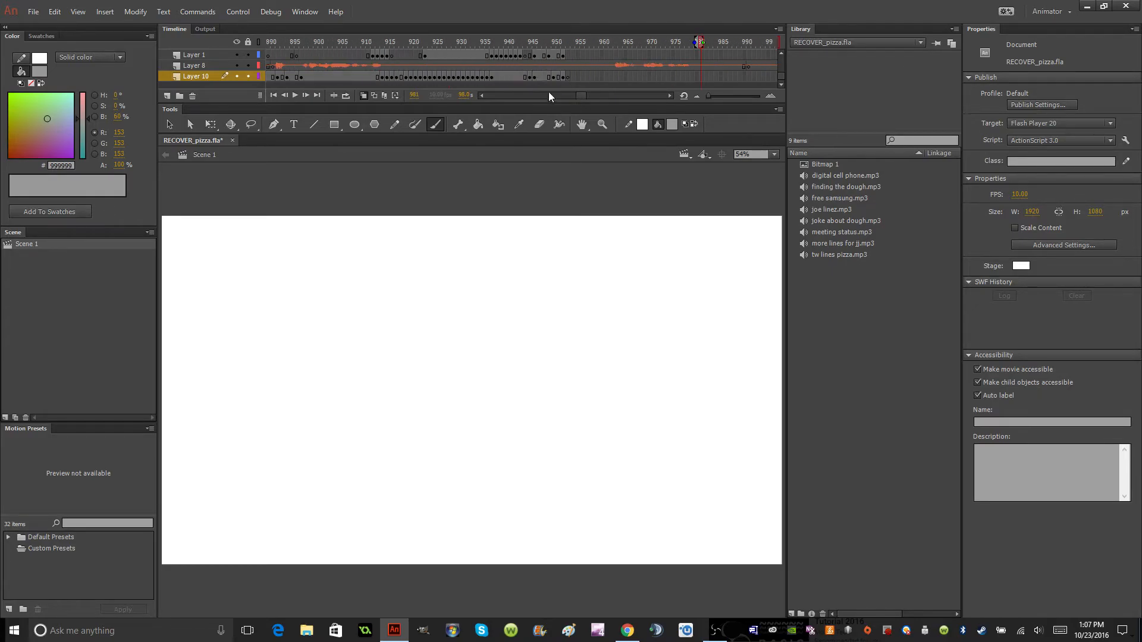
On Layer 10 frame 953, brush a black rectangular outline for the train body across the lower part of the stage.
click(566, 76)
click(568, 76)
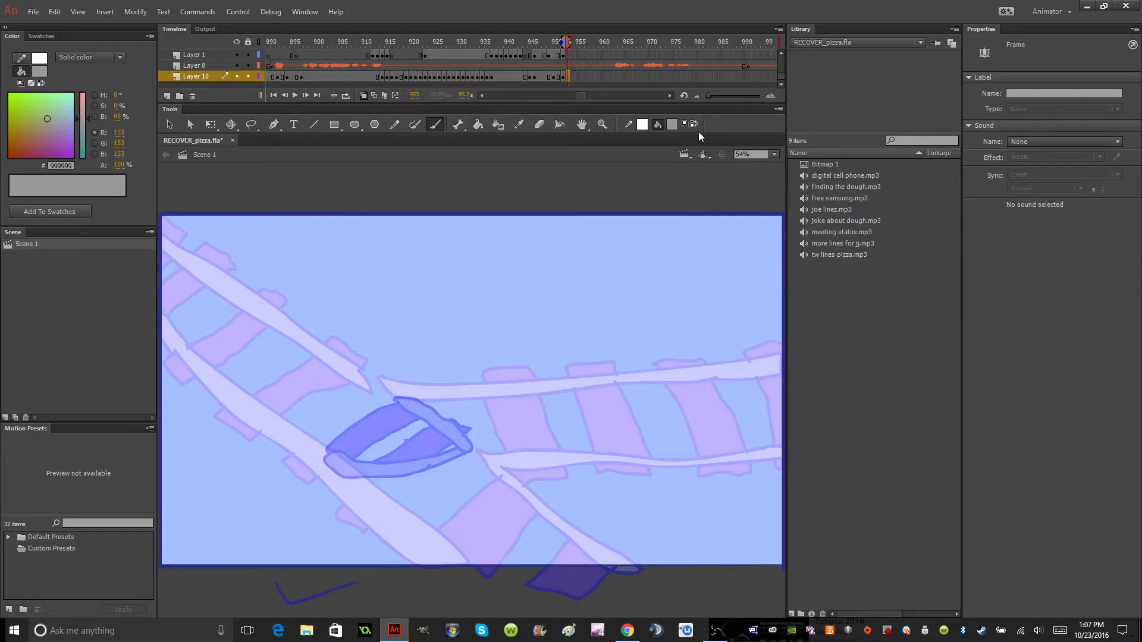
click(672, 124)
click(715, 162)
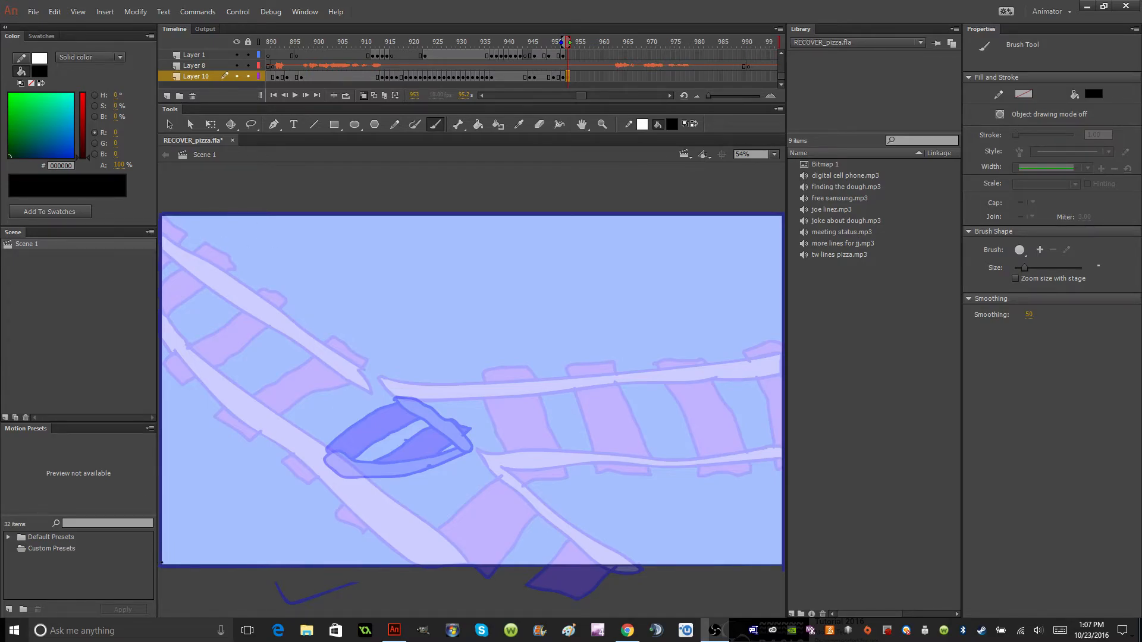
mouse_move(161, 564)
mouse_down()
mouse_move(176, 366)
mouse_move(163, 362)
mouse_move(565, 385)
mouse_move(772, 362)
mouse_up()
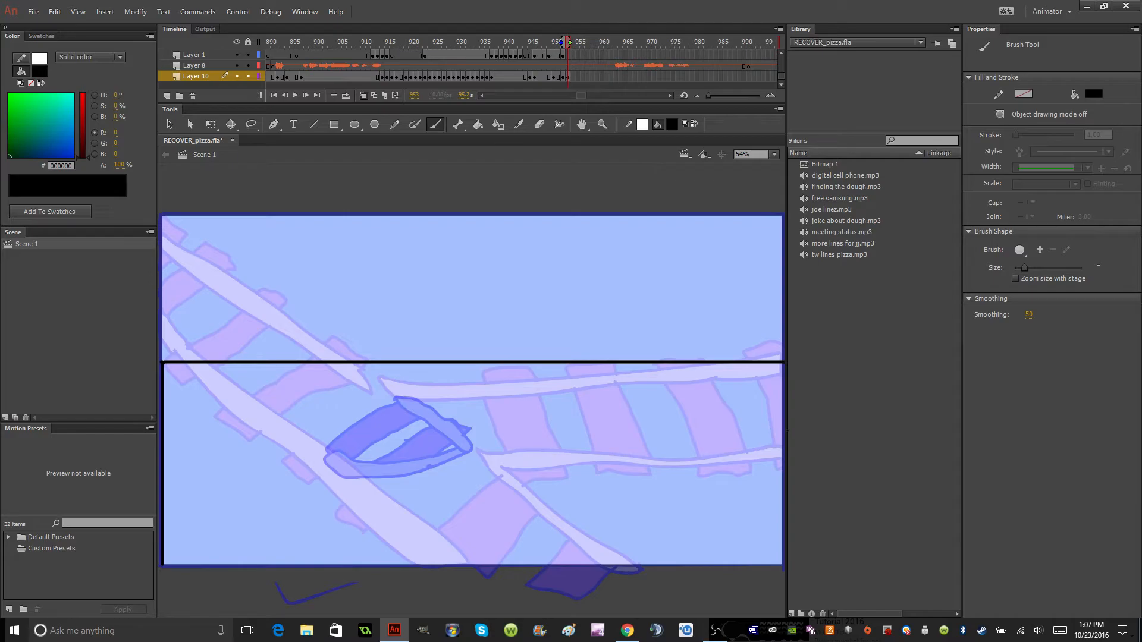
key(ctrl+z)
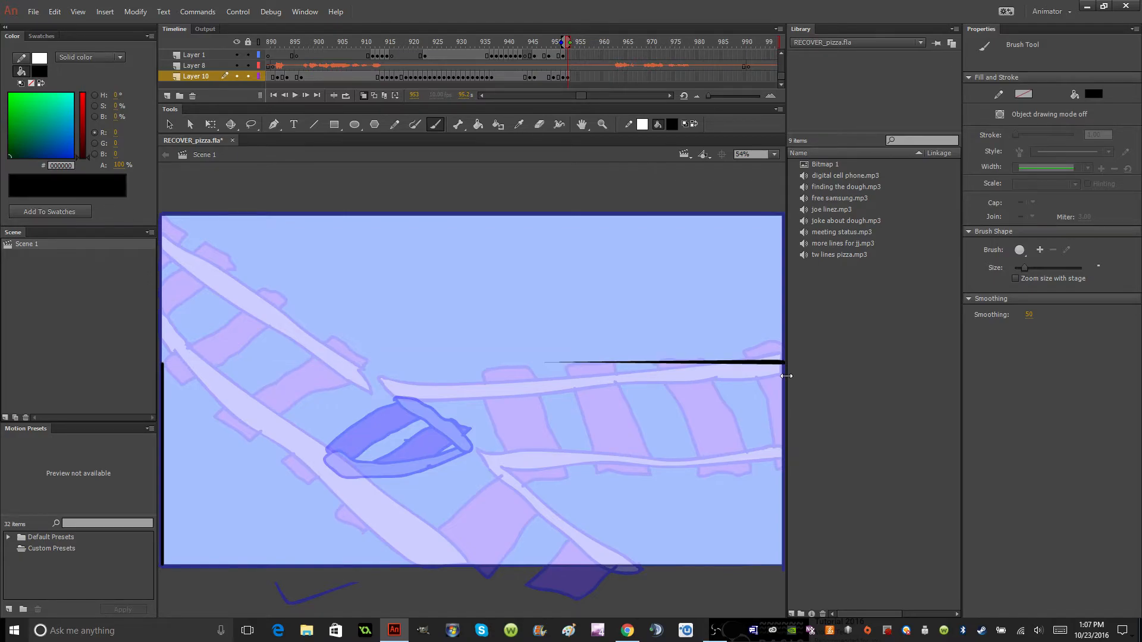
mouse_move(762, 363)
mouse_down()
mouse_move(219, 389)
mouse_move(164, 362)
mouse_up()
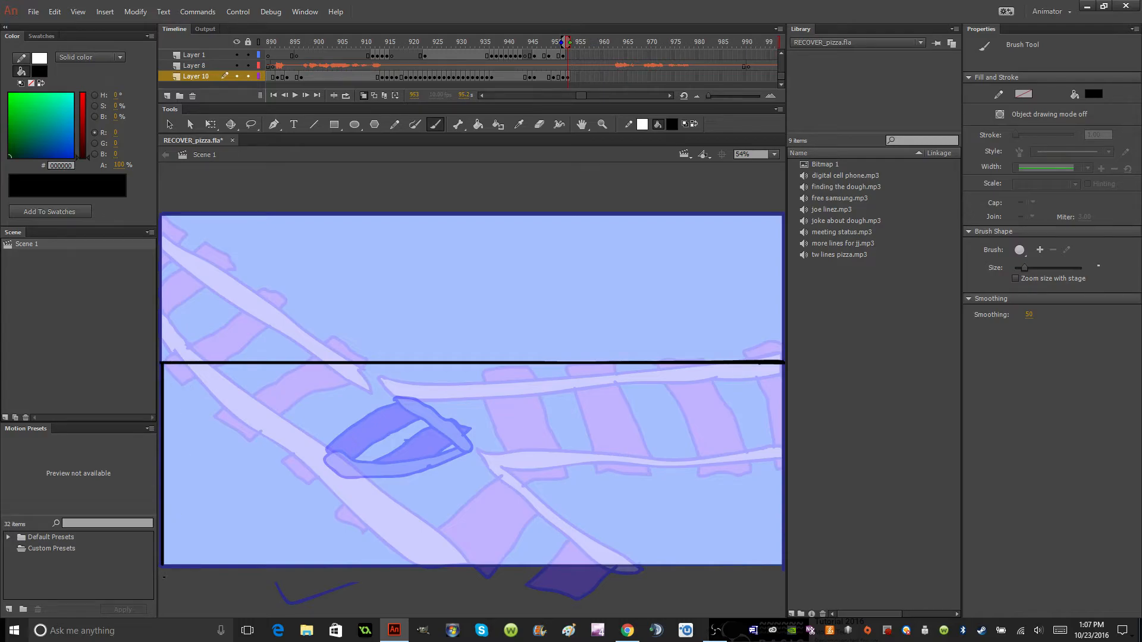
mouse_move(173, 563)
mouse_down()
mouse_move(666, 543)
mouse_move(745, 546)
mouse_move(781, 561)
mouse_move(783, 364)
mouse_up()
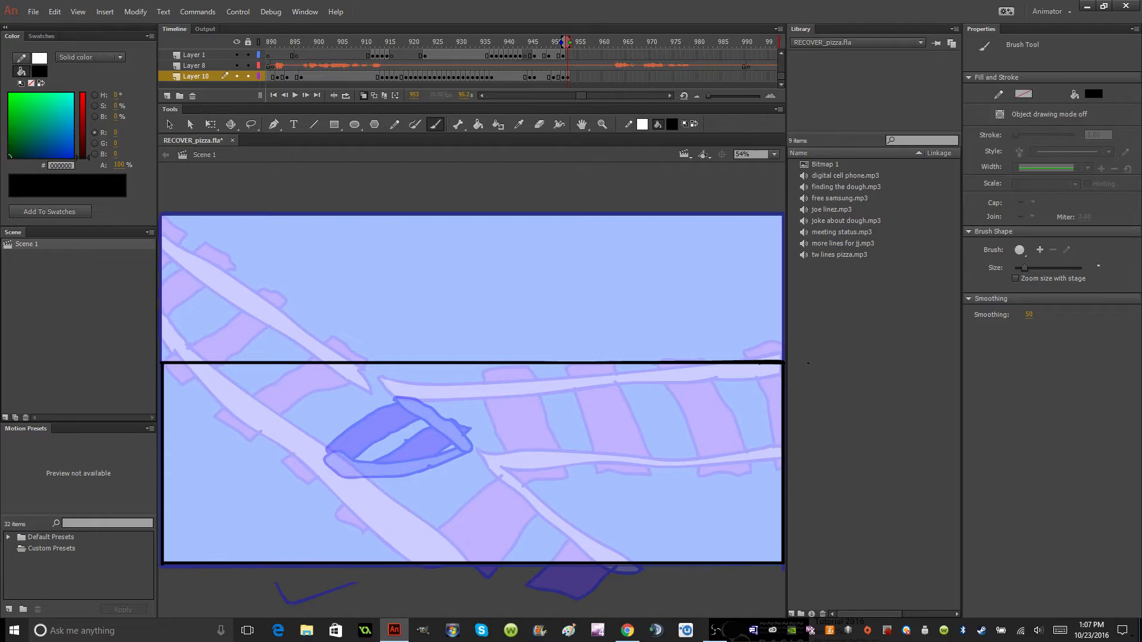
Switch to Chrome and search Google for "fp40h" in a new tab.
click(629, 633)
click(489, 27)
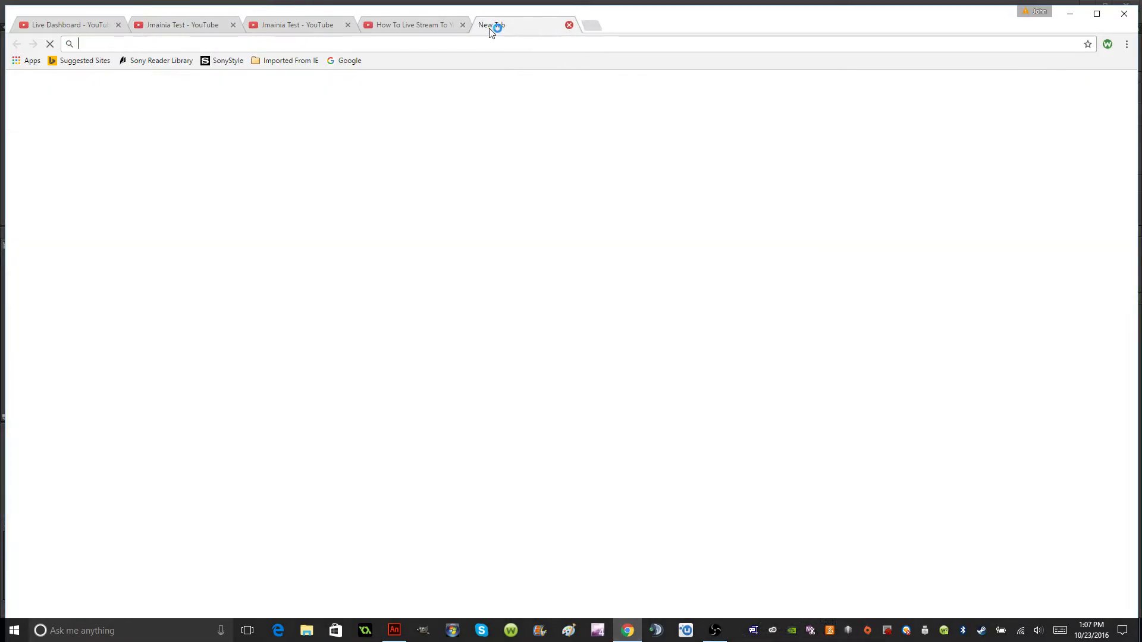
text(f)
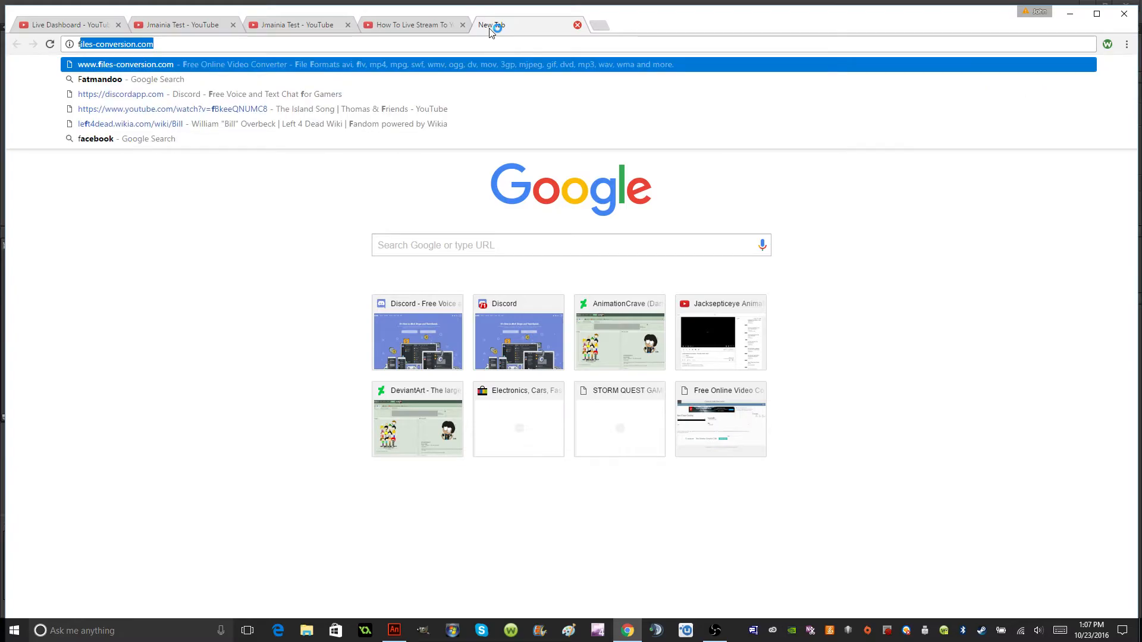
text(p40h)
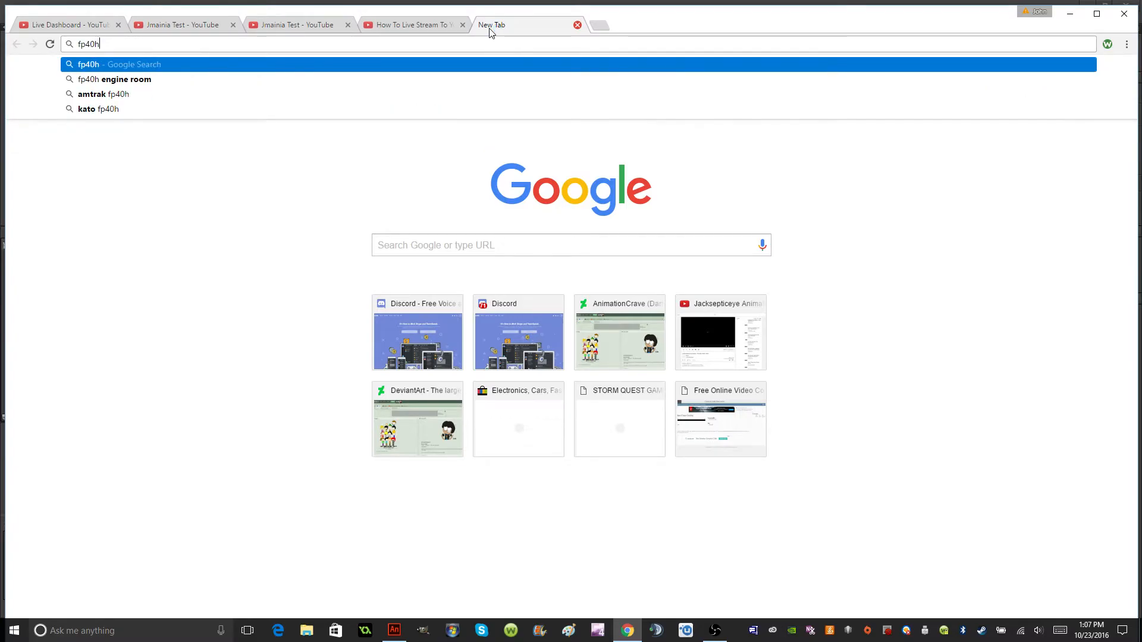
key(Return)
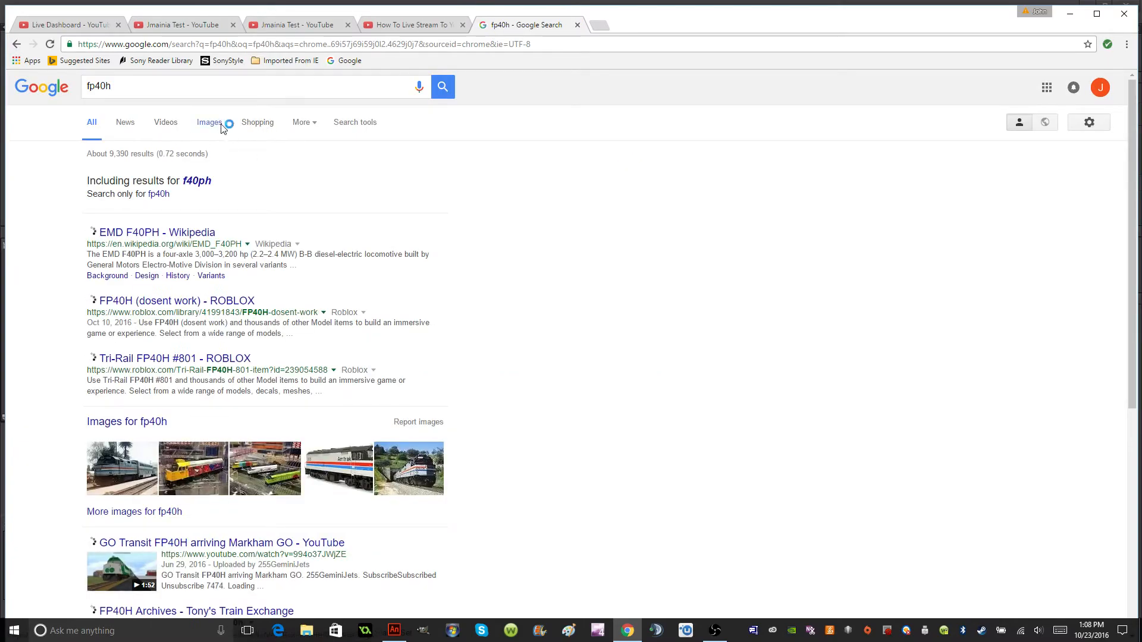
Examine the Amtrak locomotive photos in the image results, then close the search and return to Adobe Animate.
click(222, 123)
click(708, 211)
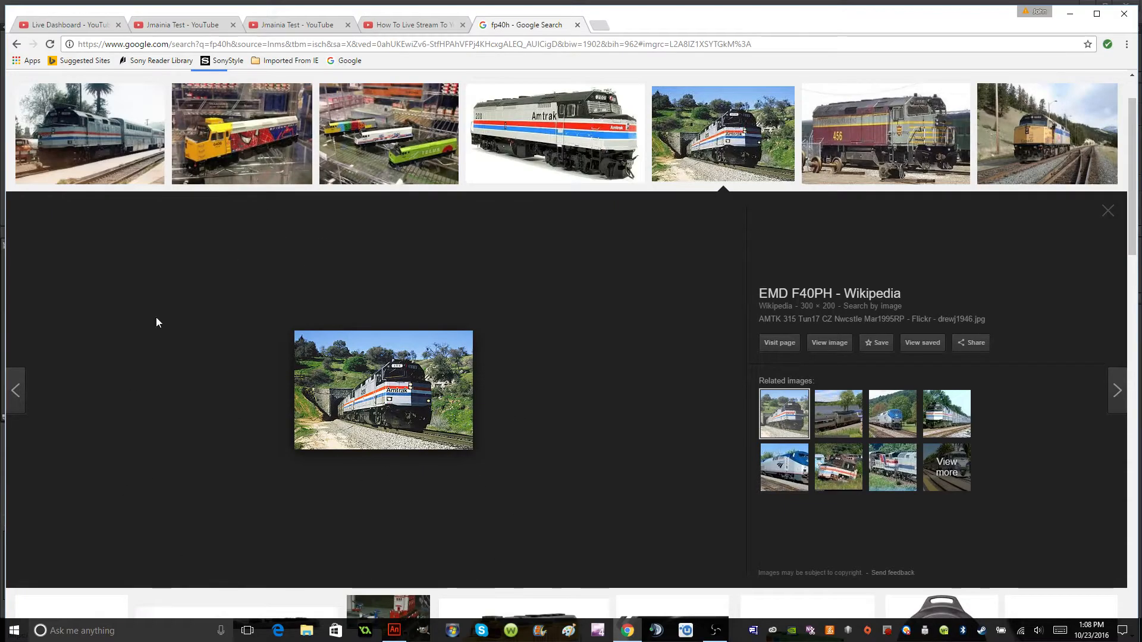
click(41, 133)
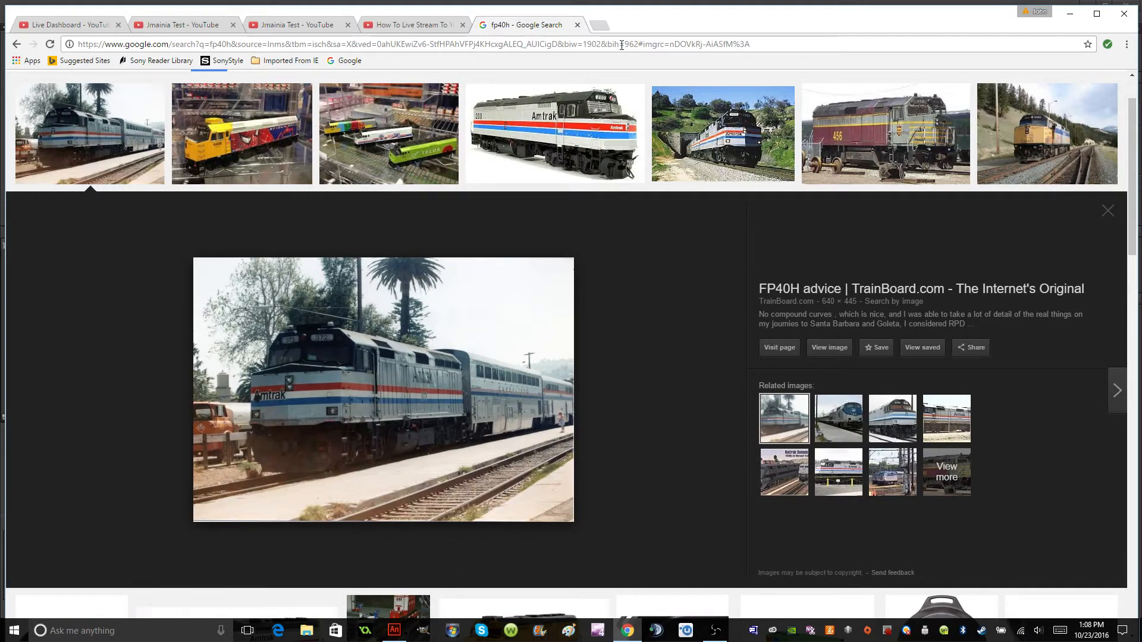
click(578, 25)
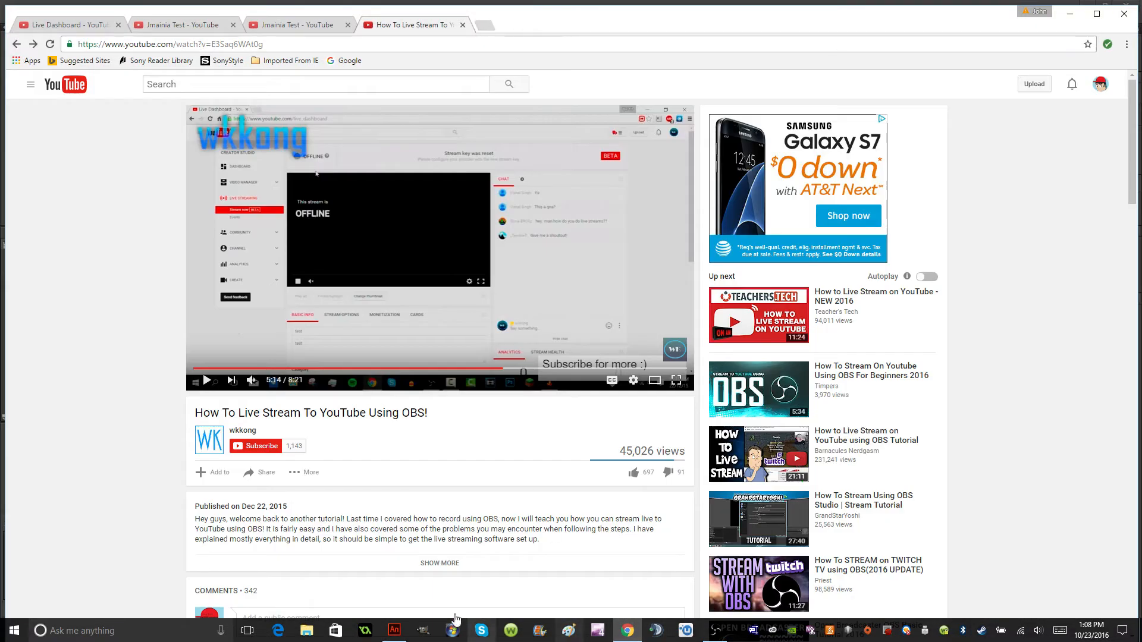
click(394, 631)
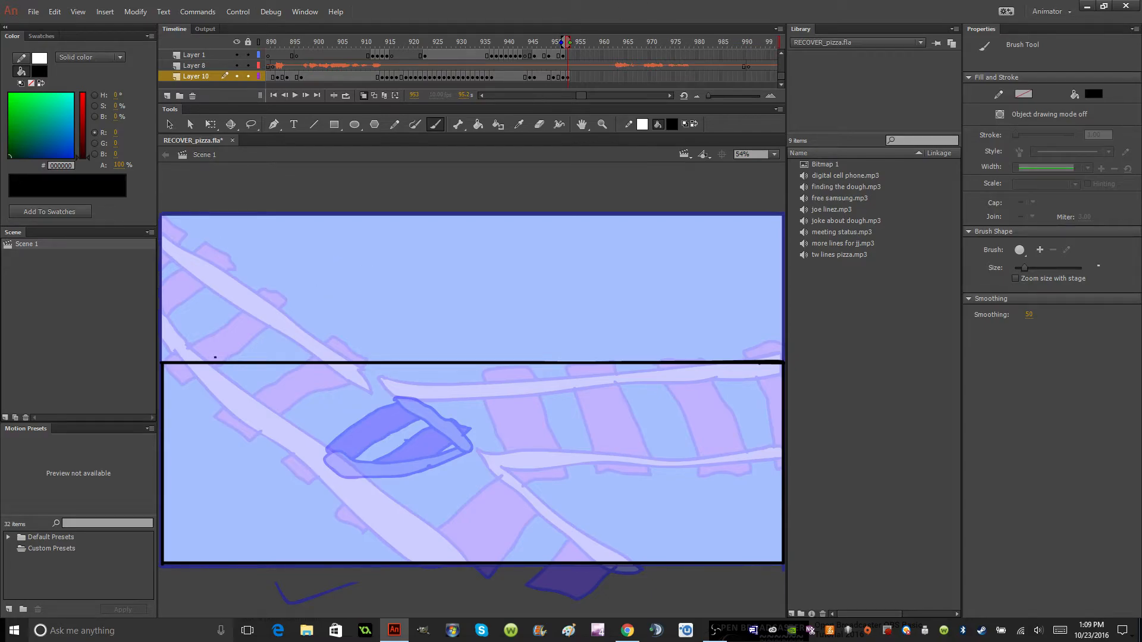
Brush the black windshield frame above the train body, with a narrow post at each side of the stage.
drag(215, 358, 260, 246)
key(ctrl+z)
mouse_move(180, 361)
mouse_down()
mouse_move(194, 219)
mouse_move(181, 214)
mouse_move(453, 205)
mouse_move(784, 215)
mouse_up()
key(ctrl+z)
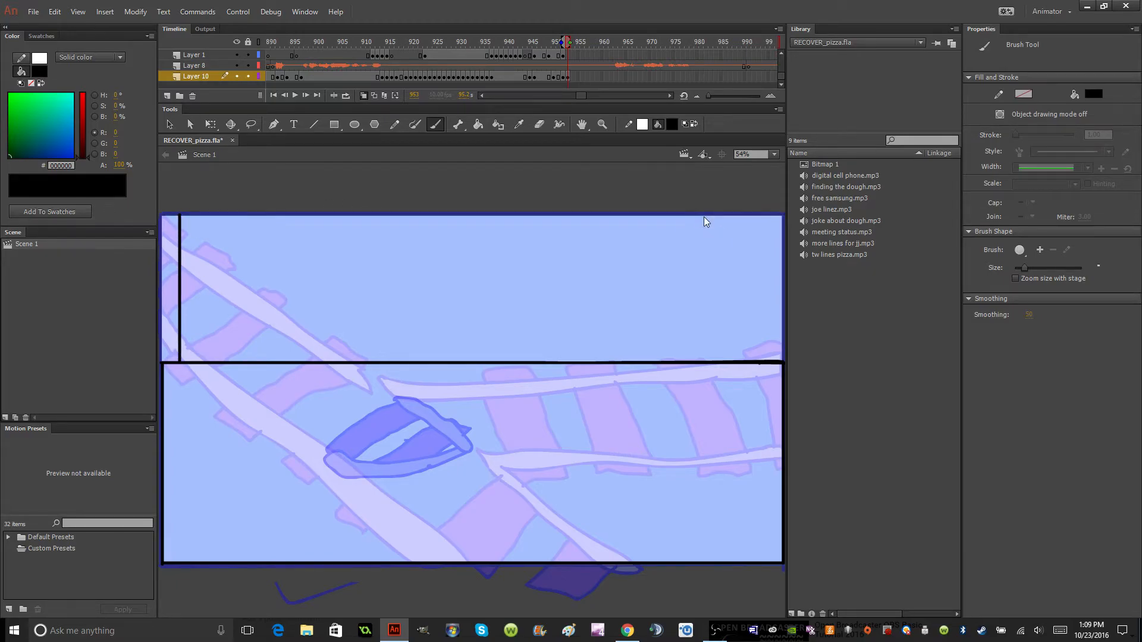
mouse_move(180, 215)
mouse_down()
mouse_move(159, 213)
mouse_move(164, 379)
mouse_up()
mouse_move(180, 214)
mouse_down()
mouse_move(776, 220)
mouse_move(781, 362)
mouse_move(761, 216)
mouse_up()
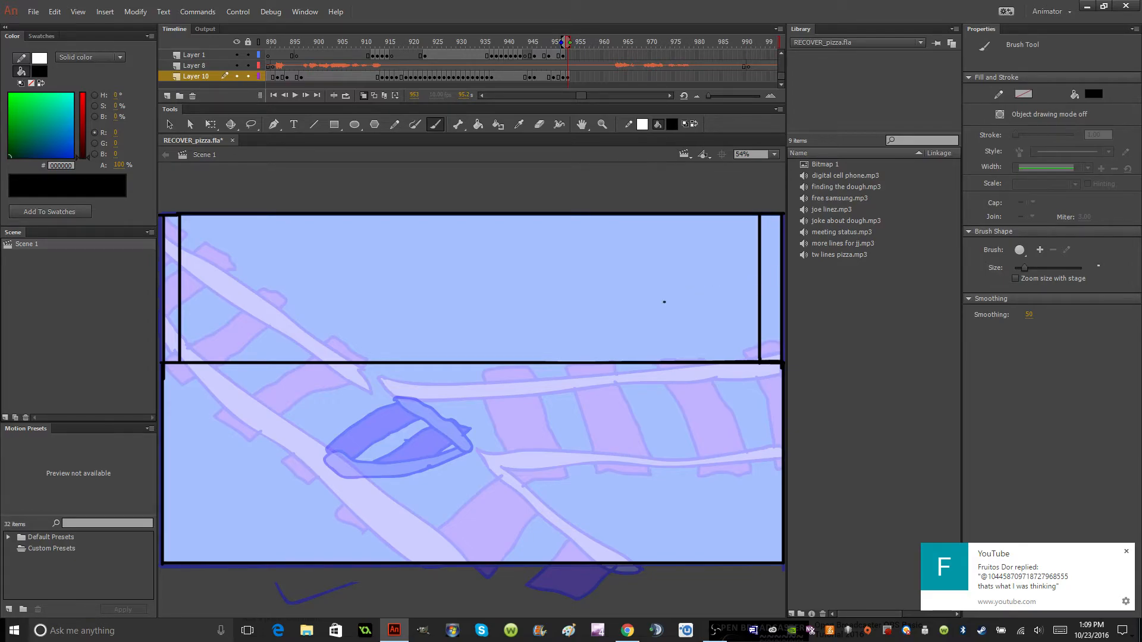
Draw a black rectangular light box hanging from the windshield's lower edge, with two oval headlights inside it.
mouse_move(366, 362)
mouse_down()
mouse_move(367, 409)
mouse_move(558, 407)
mouse_move(556, 363)
mouse_up()
mouse_move(408, 369)
mouse_down()
mouse_move(418, 402)
mouse_move(428, 384)
mouse_move(409, 368)
mouse_move(467, 375)
mouse_move(456, 398)
mouse_move(487, 397)
mouse_move(478, 371)
mouse_move(468, 396)
mouse_move(492, 407)
mouse_move(482, 370)
mouse_up()
key(ctrl+z)
Switch to Chrome and close the OBS live stream tutorial and the offline duplicate of the stream page.
click(626, 630)
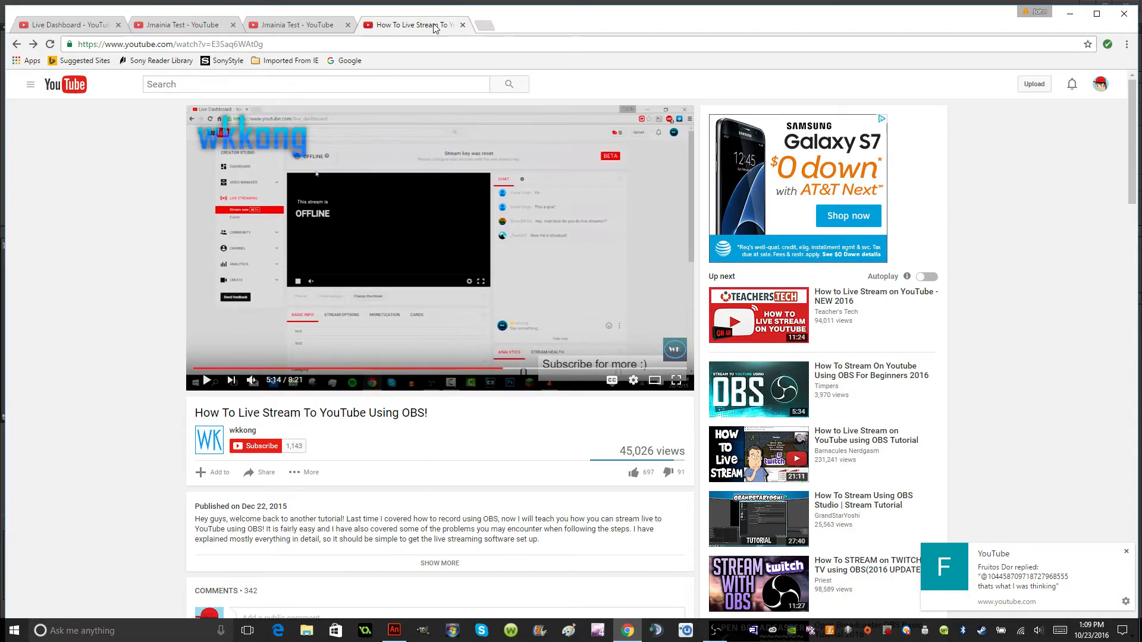
click(462, 25)
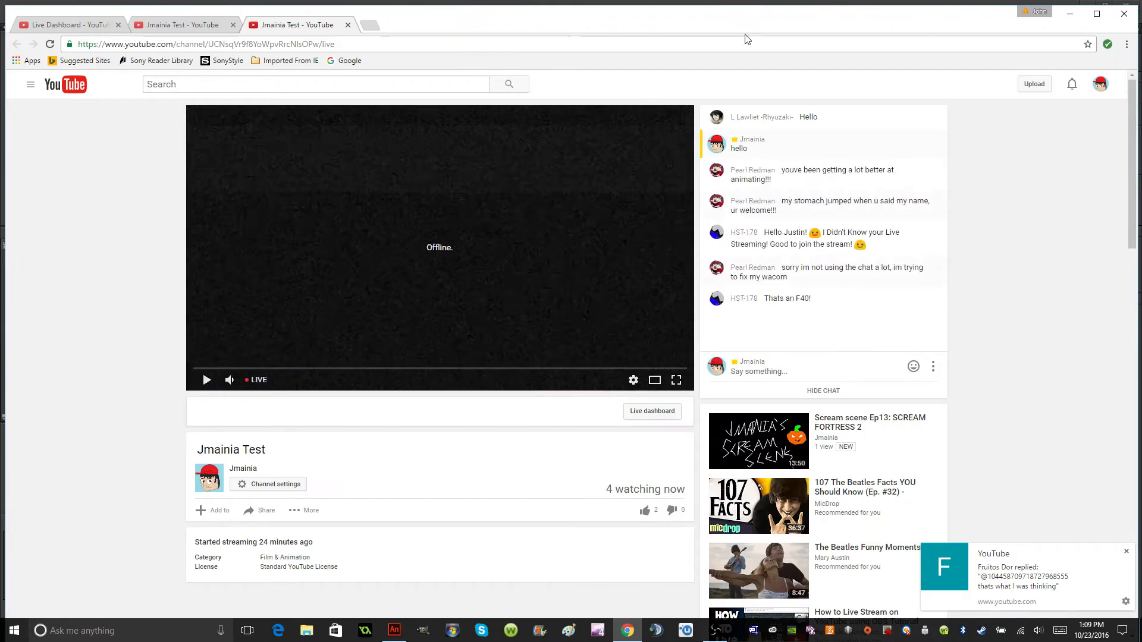
click(348, 25)
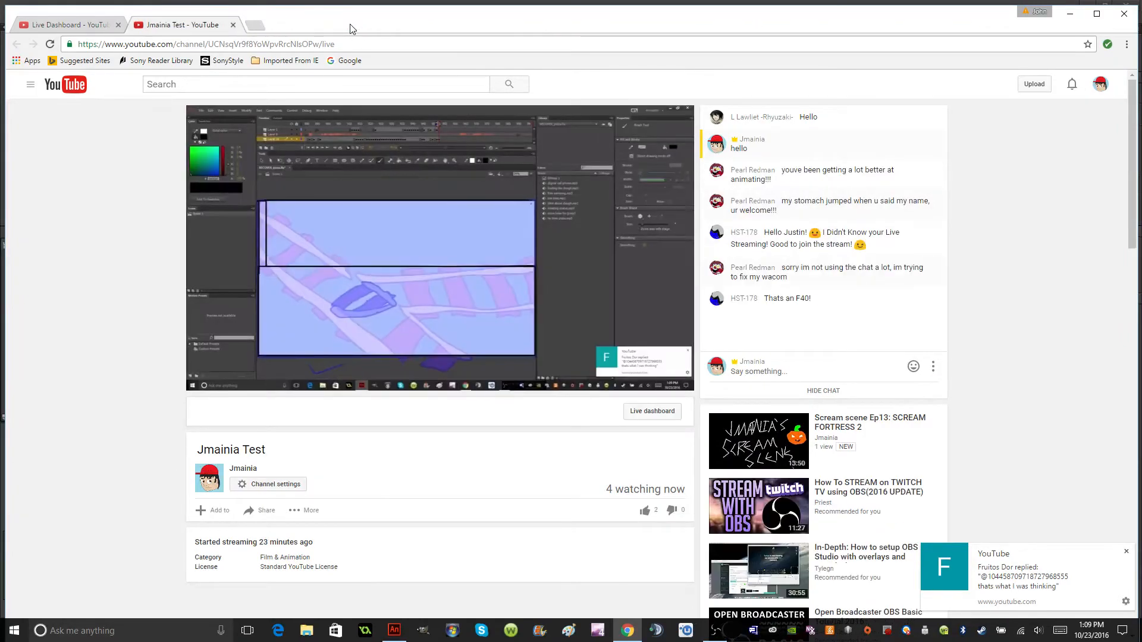
Check the live dashboard and the stream page, adjust the stream's playback volume, and return to Adobe Animate.
click(87, 24)
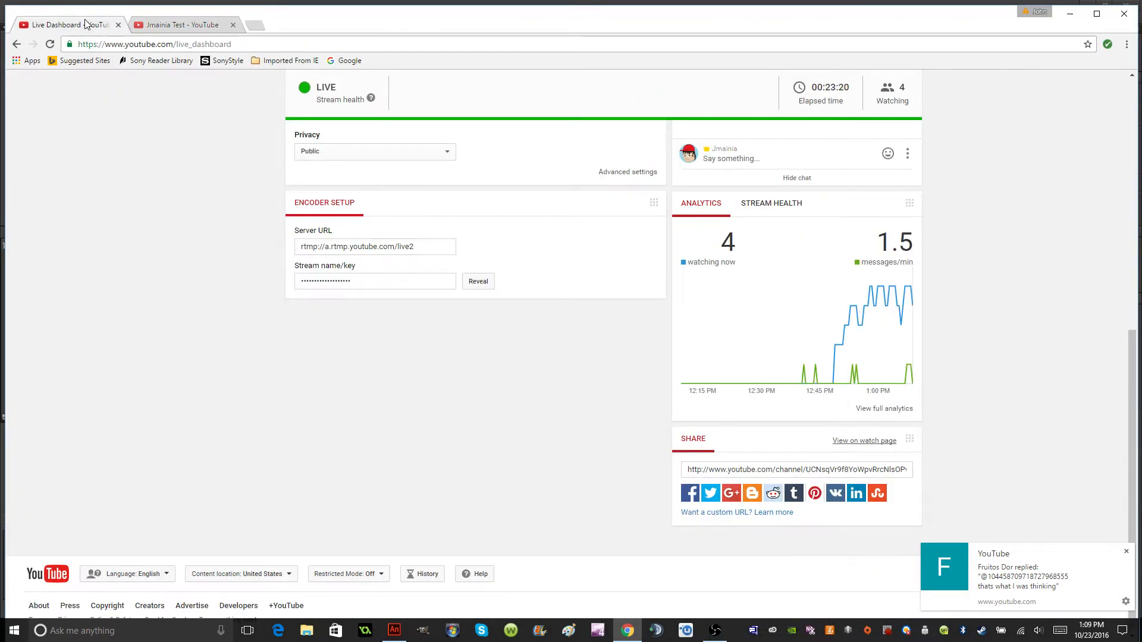
click(212, 23)
click(261, 384)
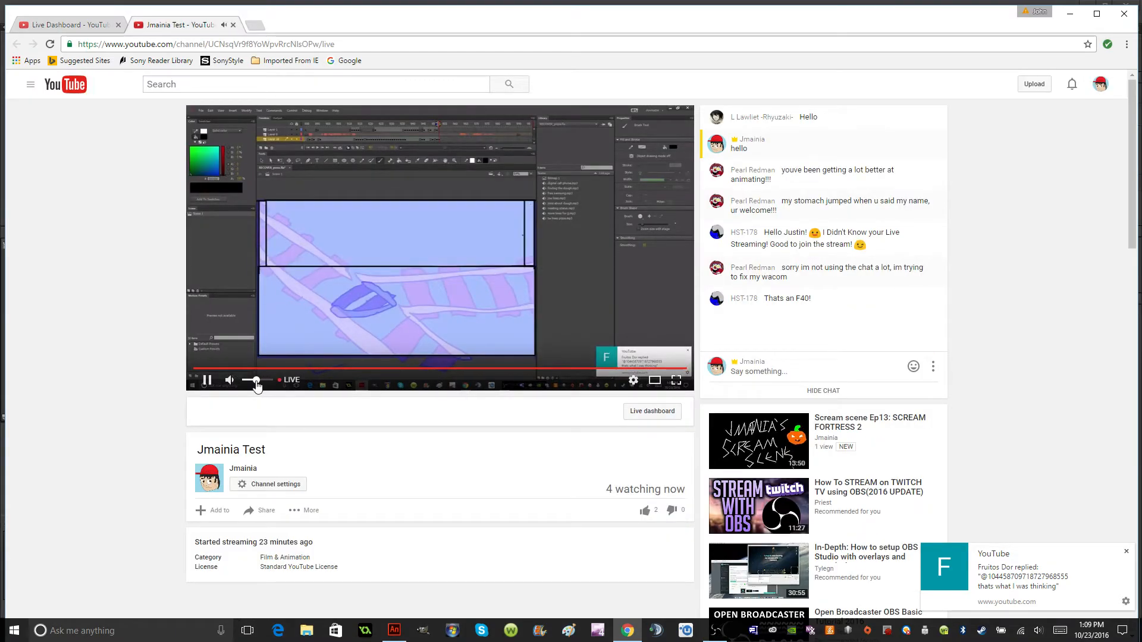
click(1070, 13)
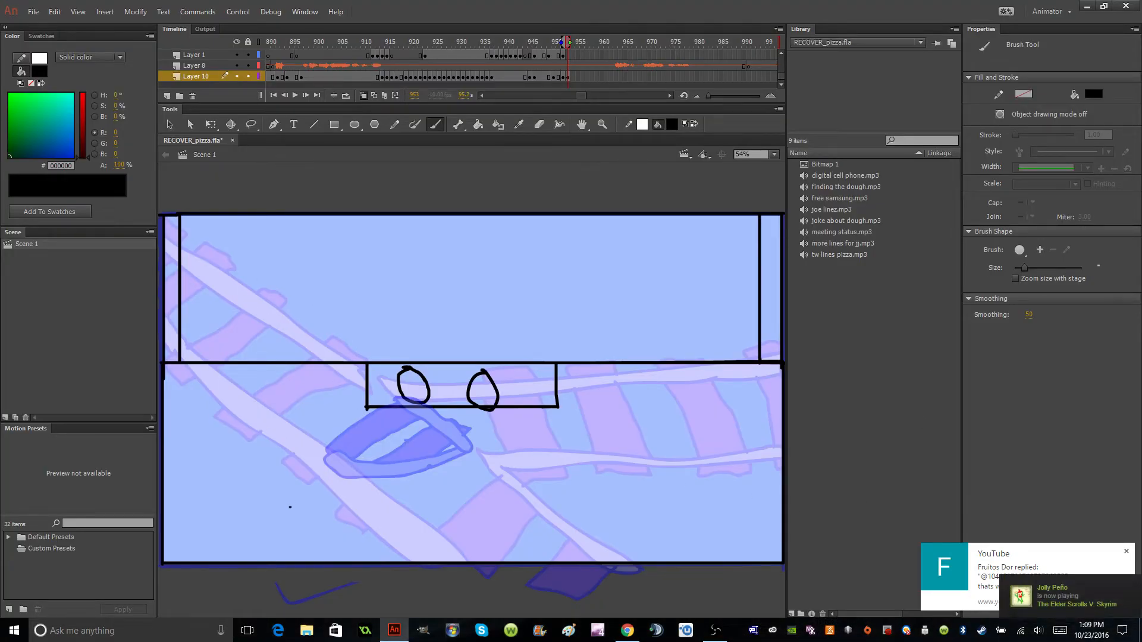
Fill the train body below the windshield with red #FF0000.
click(672, 124)
click(711, 216)
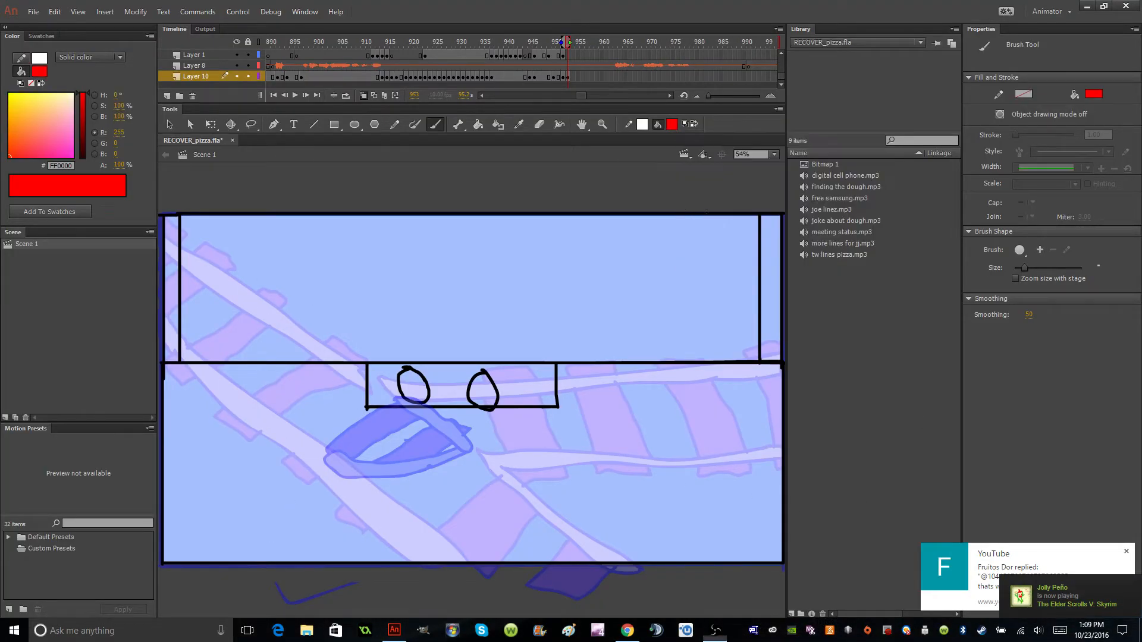
click(478, 124)
click(595, 428)
Reset the fill colour to black and brush a vertical divider down the middle of the windshield.
drag(673, 116, 669, 128)
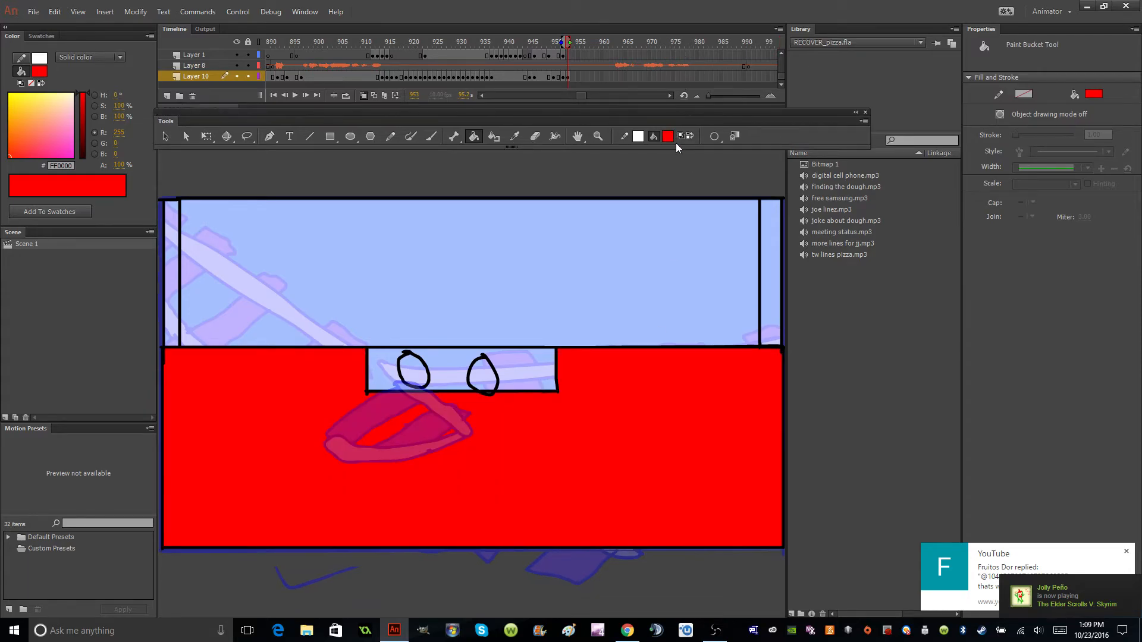
click(668, 135)
click(705, 177)
drag(566, 113, 570, 109)
click(434, 125)
drag(469, 362, 468, 211)
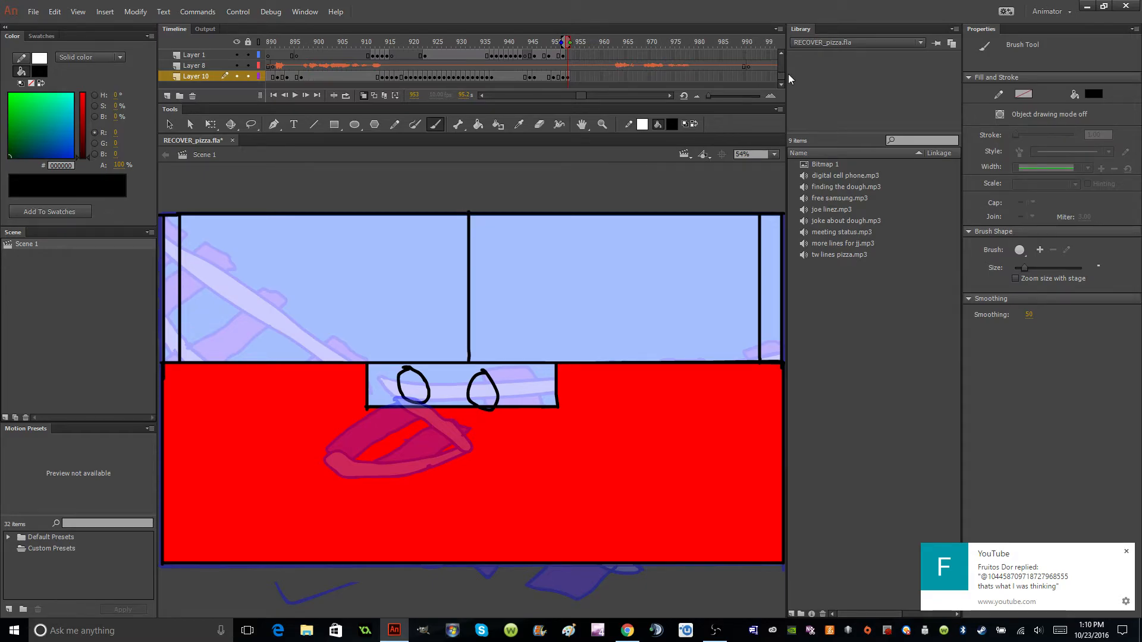
Fill the light box around the headlights with dark grey #333333.
click(671, 125)
click(720, 170)
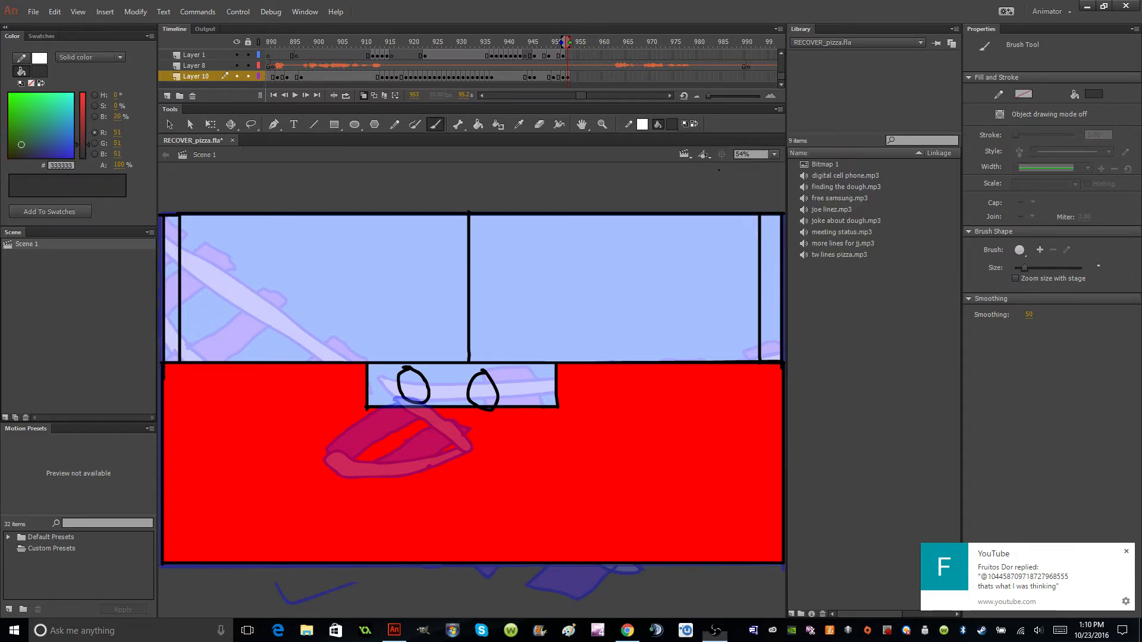
click(478, 124)
click(441, 389)
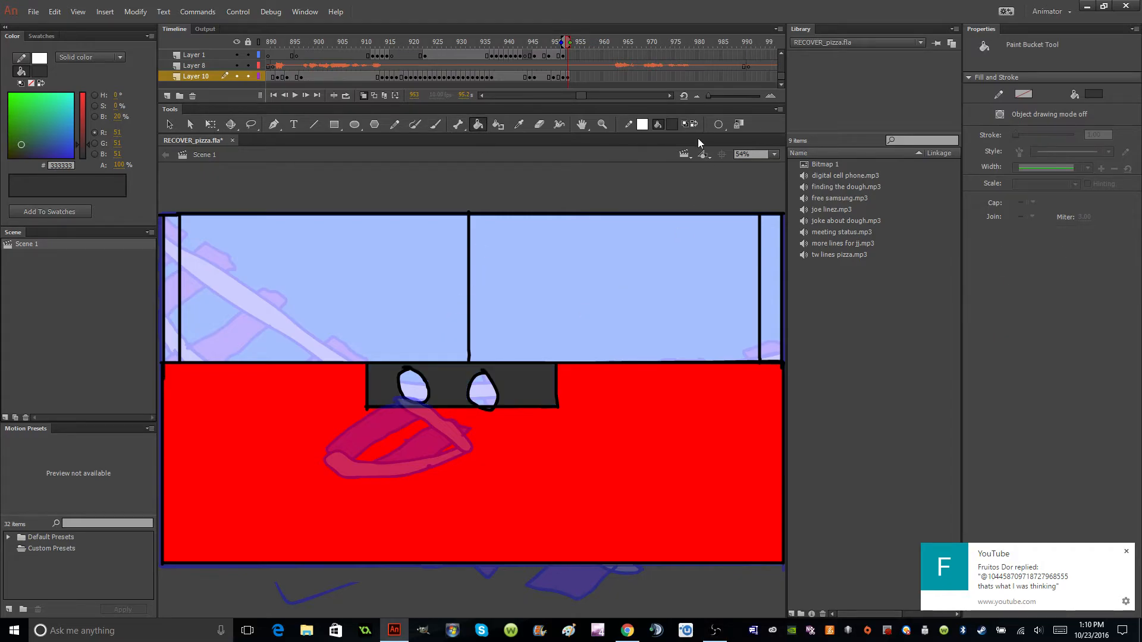
Fill both oval headlights with yellow #FFFF00.
click(671, 126)
click(718, 236)
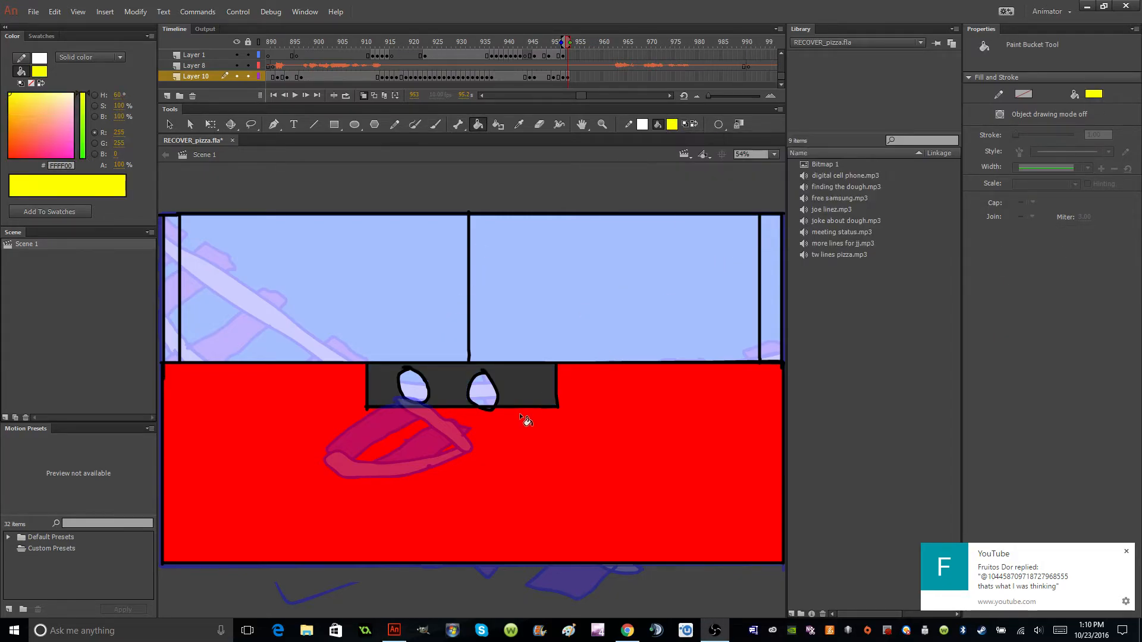
click(475, 393)
click(410, 384)
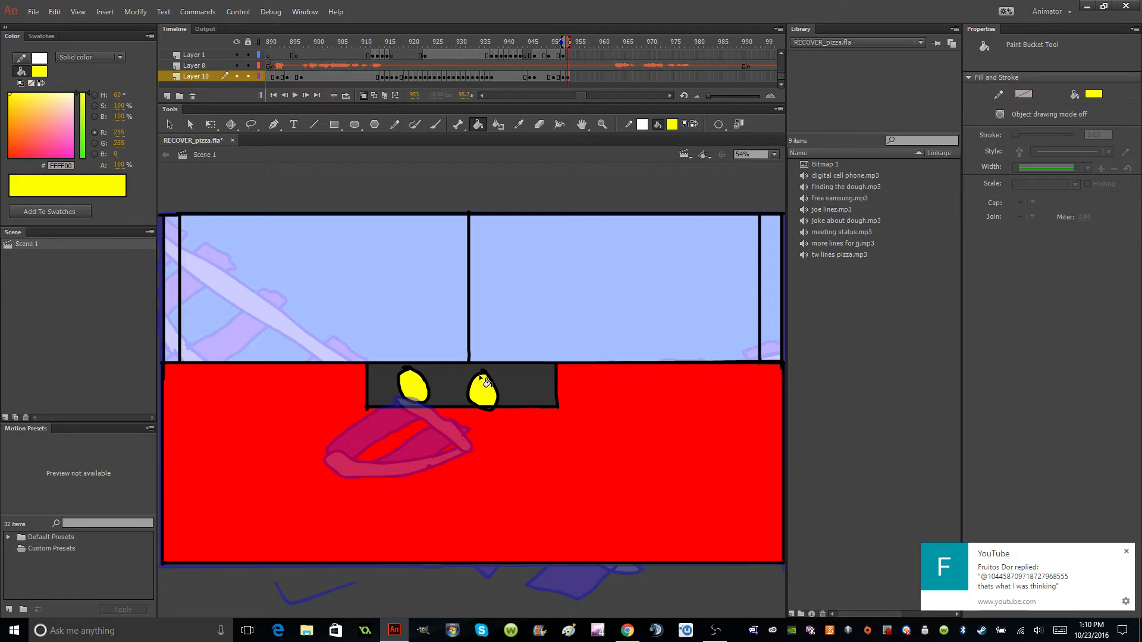
Try a dark grey #333333 fill on the left pane of the windshield.
click(672, 124)
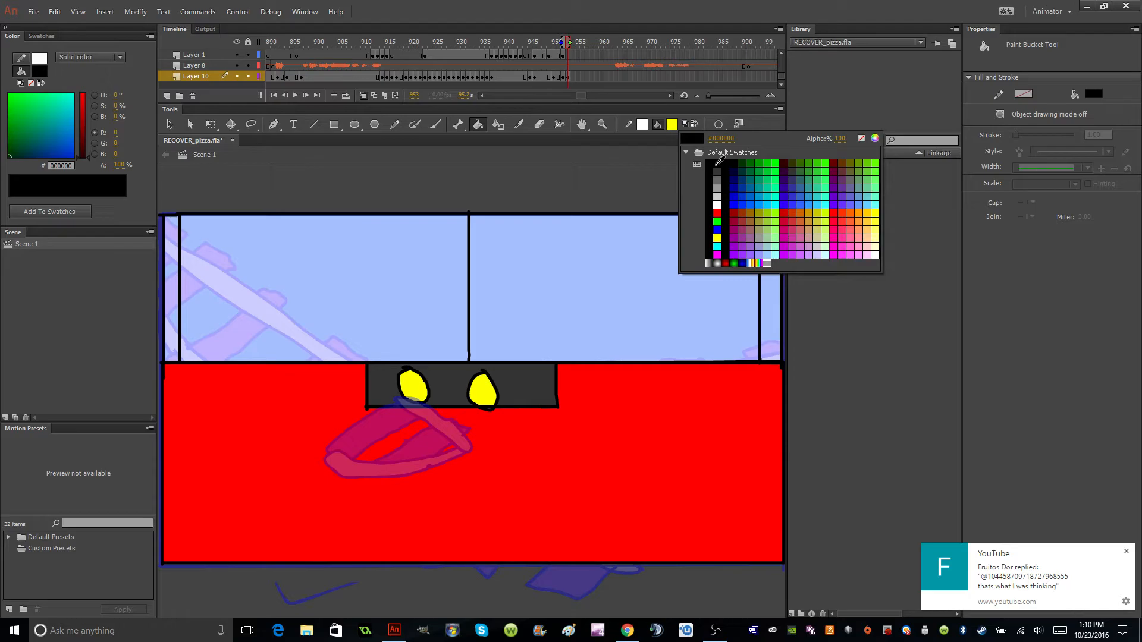
click(716, 172)
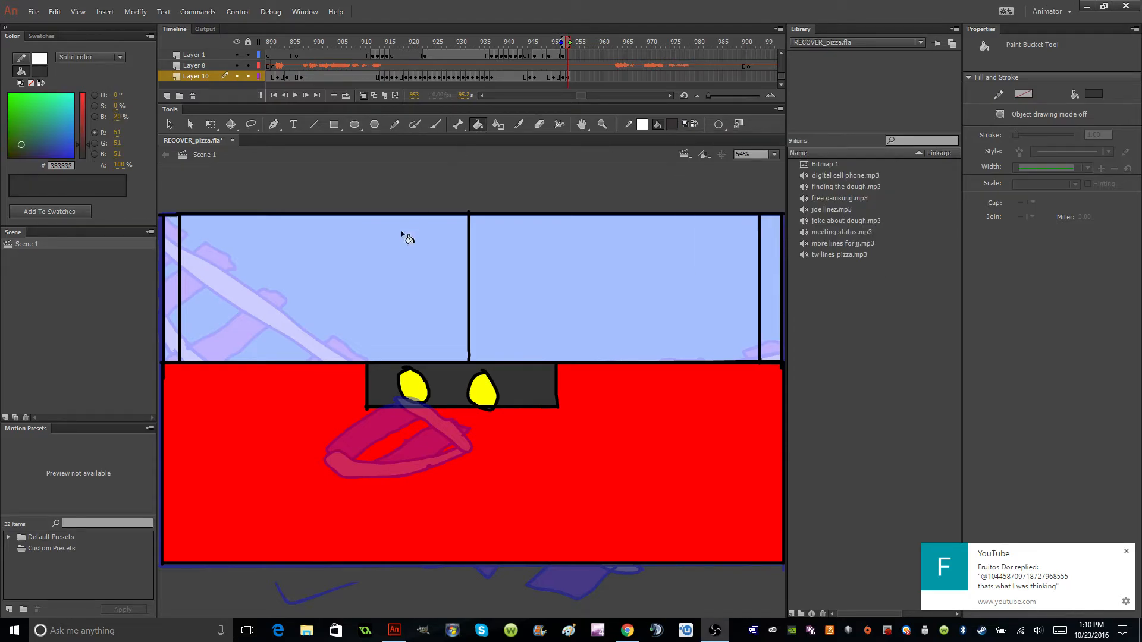
click(406, 274)
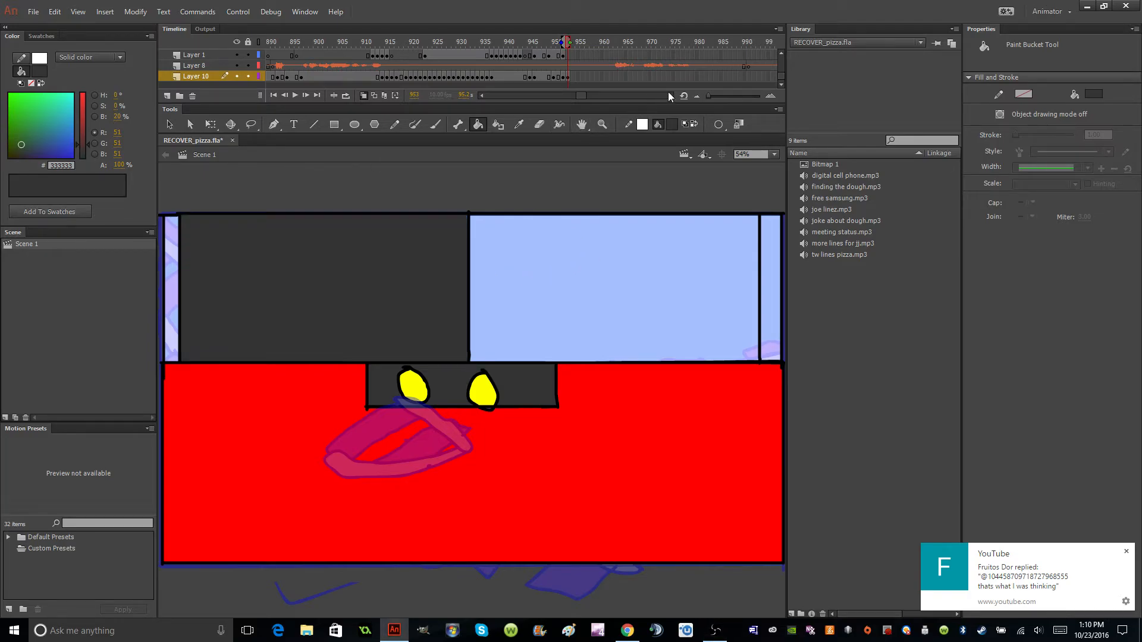
key(ctrl+z)
Fill the narrow posts on both sides of the windshield with red #FF0000.
click(672, 125)
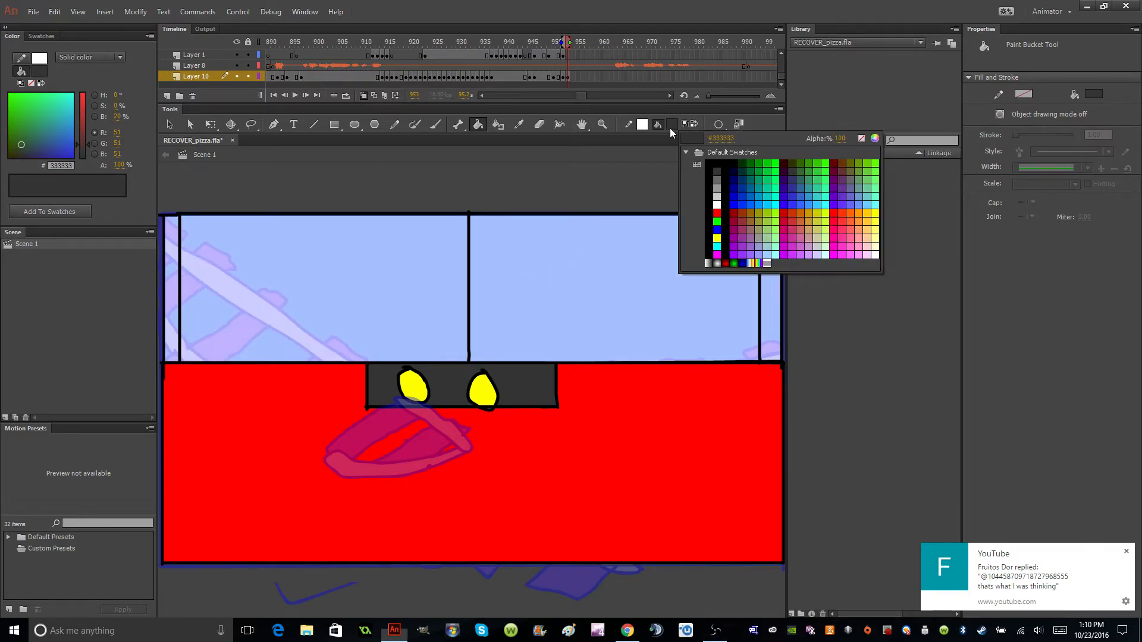
click(717, 213)
click(767, 279)
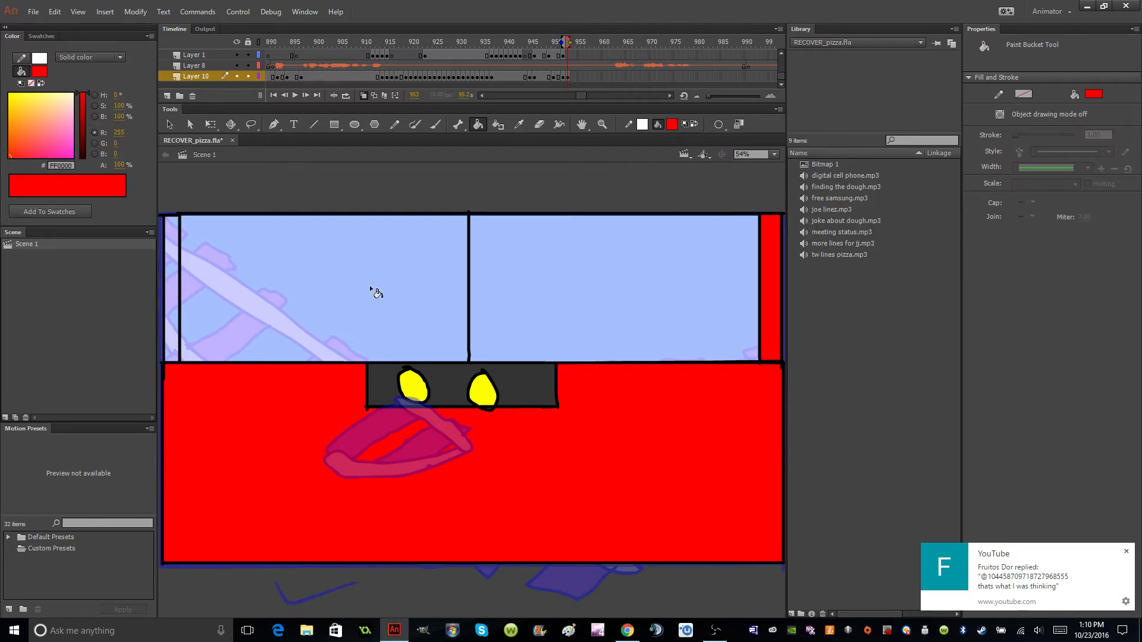
click(178, 304)
Brush a cap with a brim and lettering on its front in black #000000 in the right windshield pane.
click(672, 125)
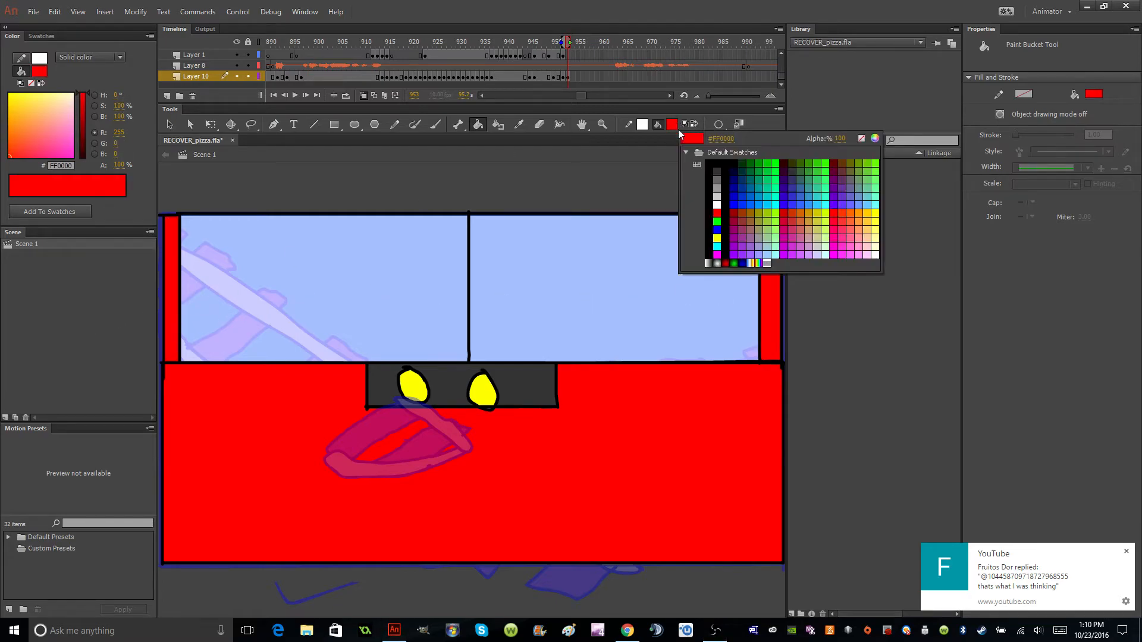
click(717, 165)
click(435, 124)
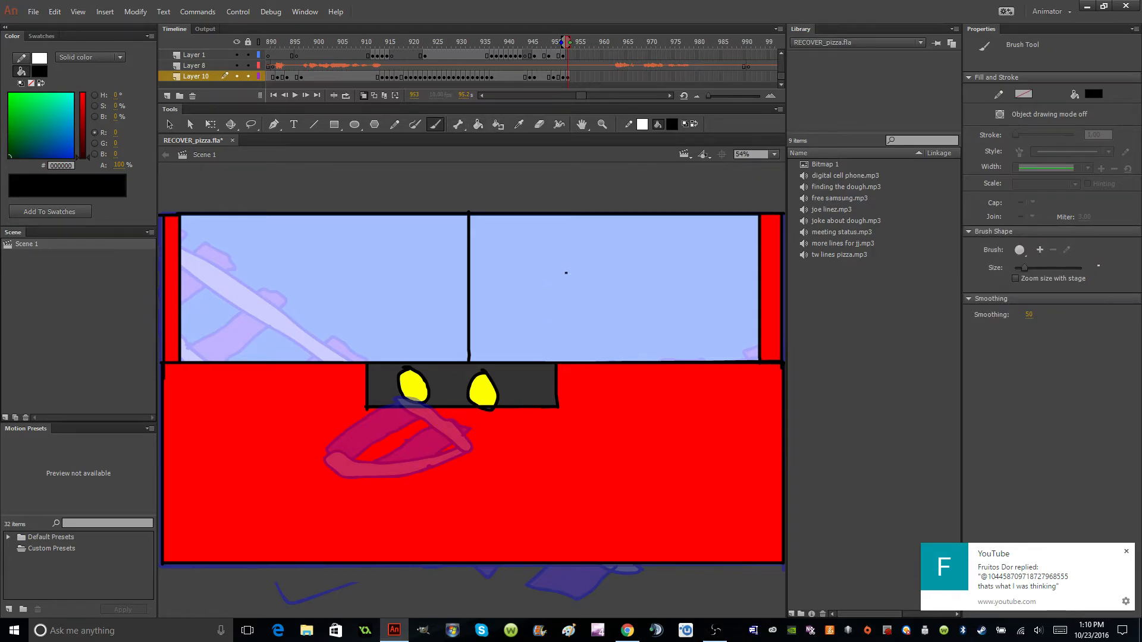
drag(533, 292, 693, 274)
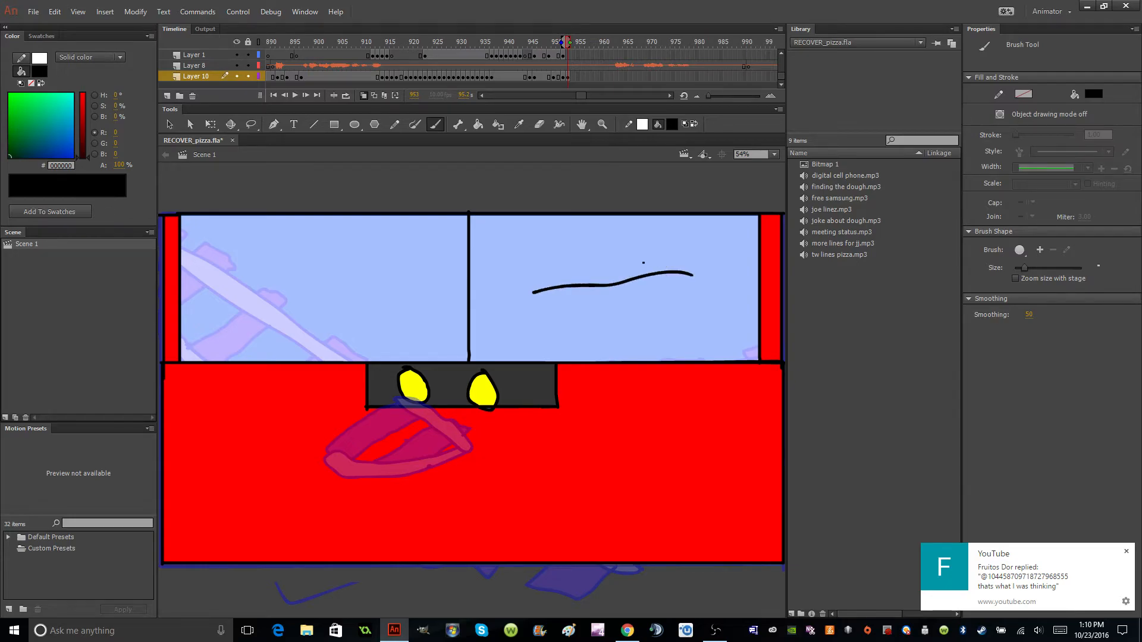
key(ctrl+z)
mouse_move(524, 277)
mouse_down()
mouse_move(650, 247)
mouse_move(573, 210)
mouse_move(542, 212)
mouse_move(517, 228)
mouse_move(526, 277)
mouse_move(558, 233)
mouse_move(568, 246)
mouse_move(581, 220)
mouse_up()
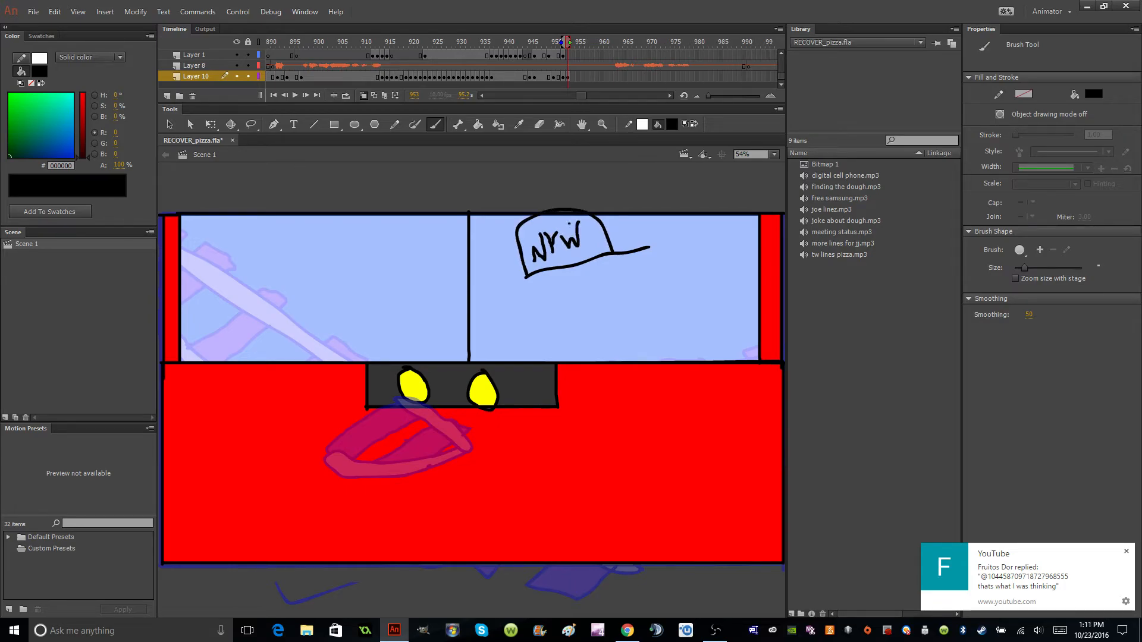
Outline the driver's jagged hair, round head and both sloping shoulders in black below the cap.
mouse_move(611, 255)
mouse_down()
mouse_move(624, 273)
mouse_move(592, 269)
mouse_move(551, 291)
mouse_move(554, 315)
mouse_move(536, 334)
mouse_move(514, 288)
mouse_up()
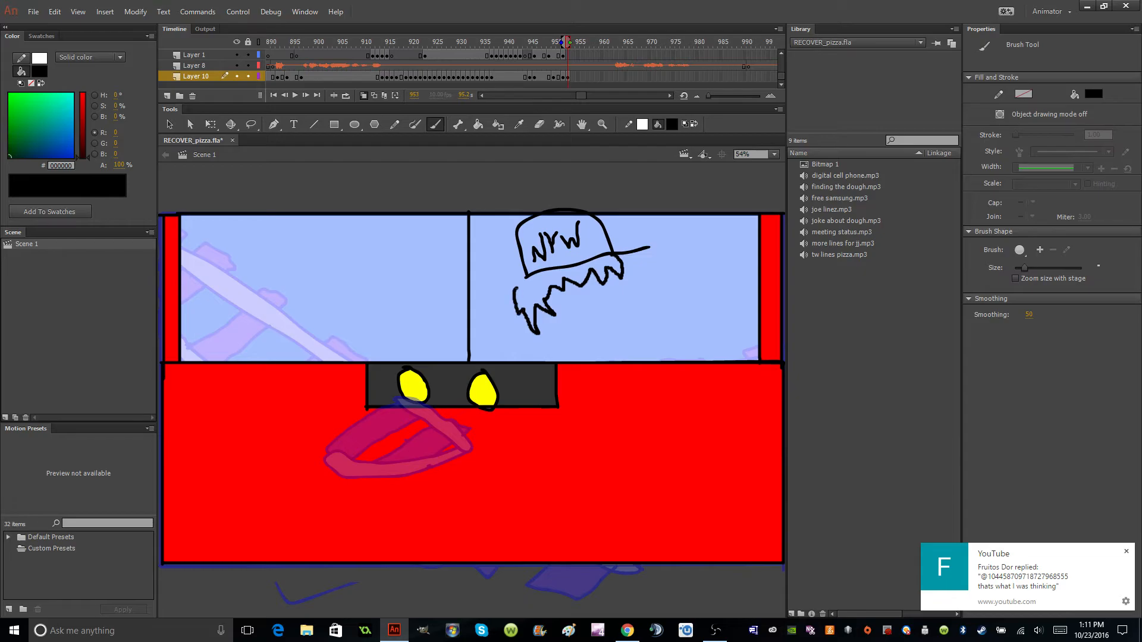
mouse_move(621, 275)
mouse_down()
mouse_move(618, 339)
mouse_move(561, 348)
mouse_move(535, 333)
mouse_up()
drag(535, 334, 507, 360)
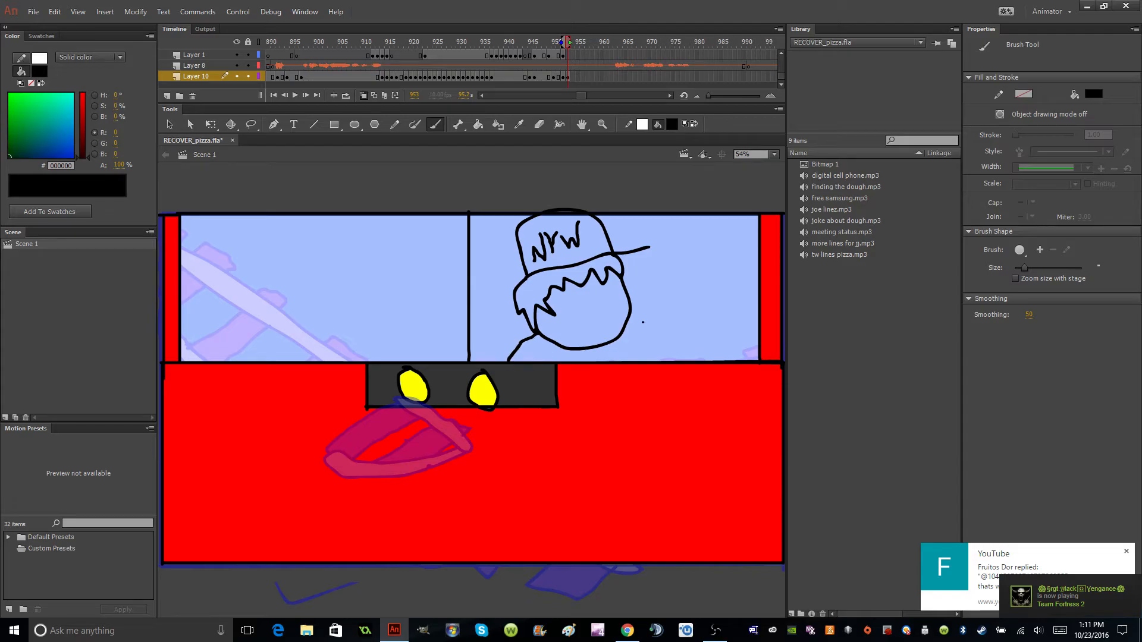
drag(625, 326, 655, 362)
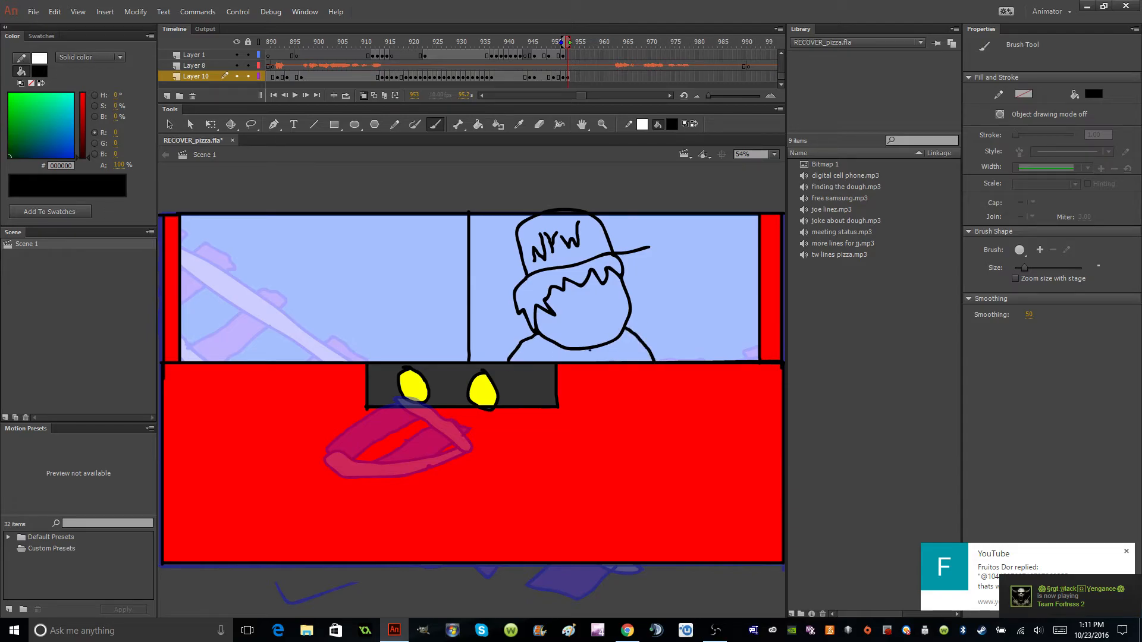
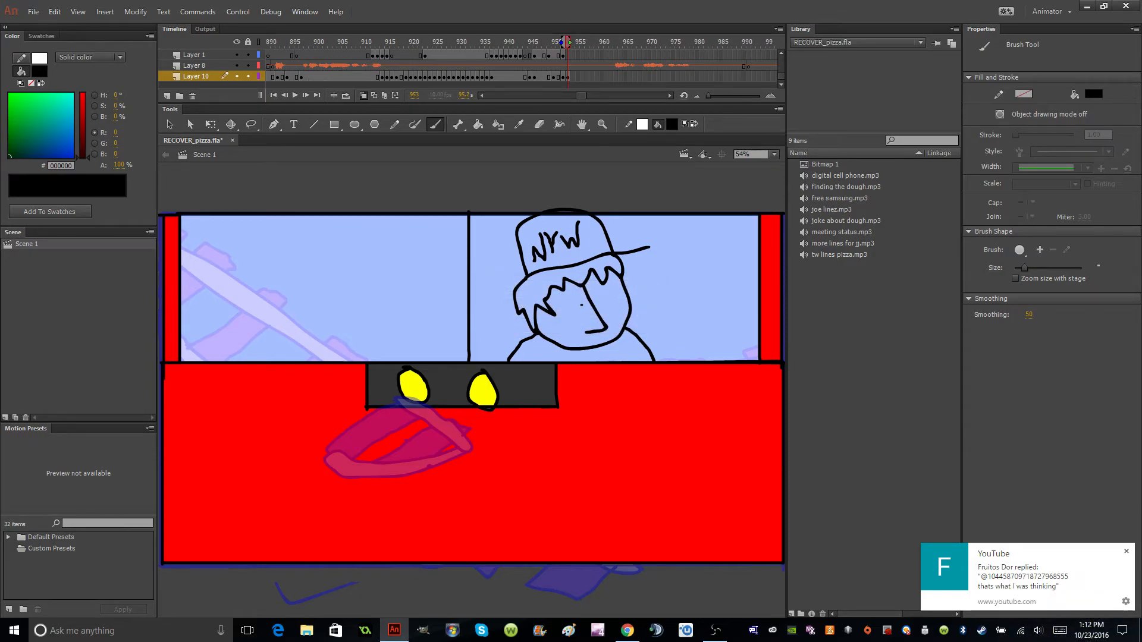
Outline the driver's two round eyes beside the nose and fill his hair with black #000000.
mouse_move(577, 295)
mouse_down()
mouse_move(559, 297)
mouse_move(553, 314)
mouse_move(573, 326)
mouse_move(586, 311)
mouse_move(576, 296)
mouse_move(598, 285)
mouse_move(611, 300)
mouse_move(604, 323)
mouse_up()
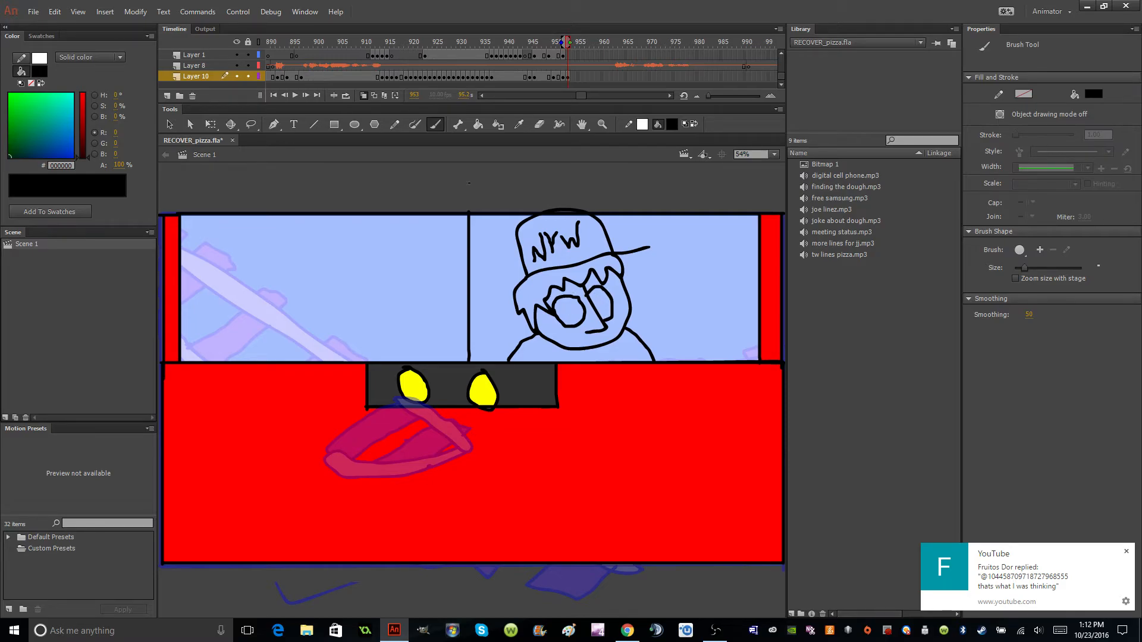
click(477, 126)
click(551, 284)
Brush black pupils in the driver's eyes and the sleeve and vest lines across his shoulders and chest.
click(435, 124)
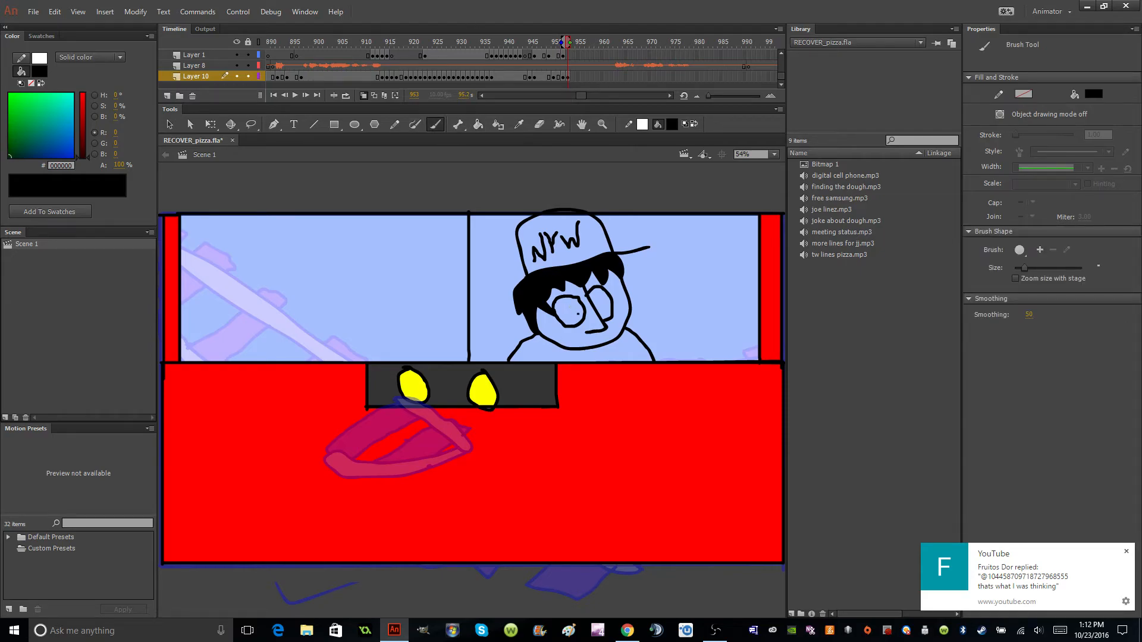
drag(573, 315, 574, 318)
mouse_move(555, 343)
mouse_down()
mouse_move(562, 361)
mouse_move(532, 363)
mouse_up()
mouse_move(609, 341)
mouse_down()
mouse_move(615, 364)
mouse_move(624, 347)
mouse_move(626, 362)
mouse_up()
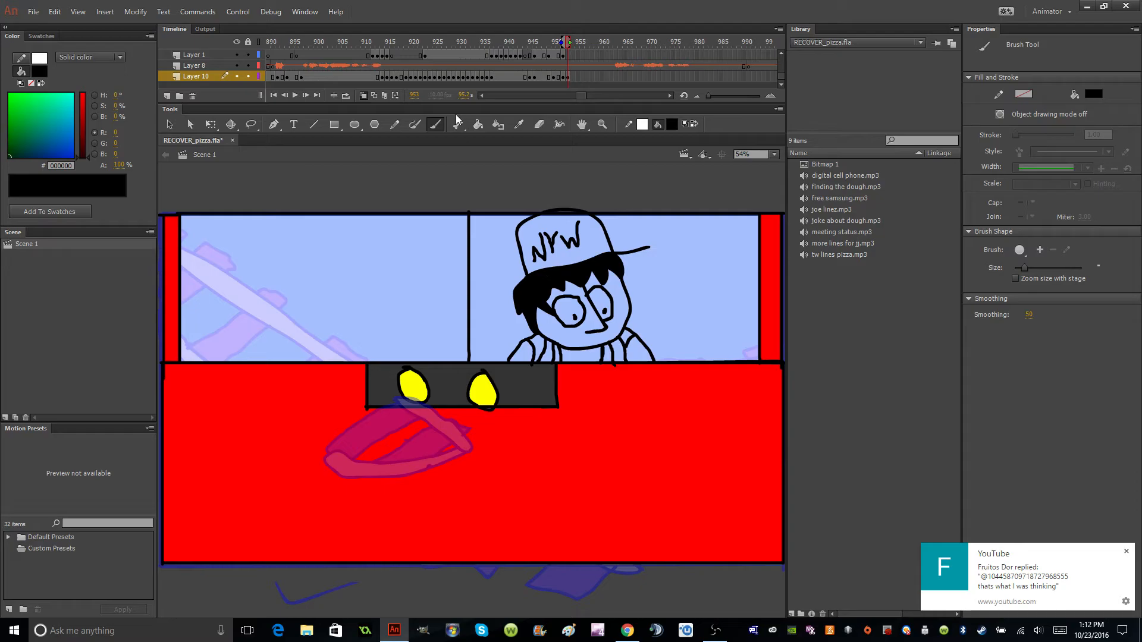
Fill both of the driver's sleeves with grey #666666.
click(672, 123)
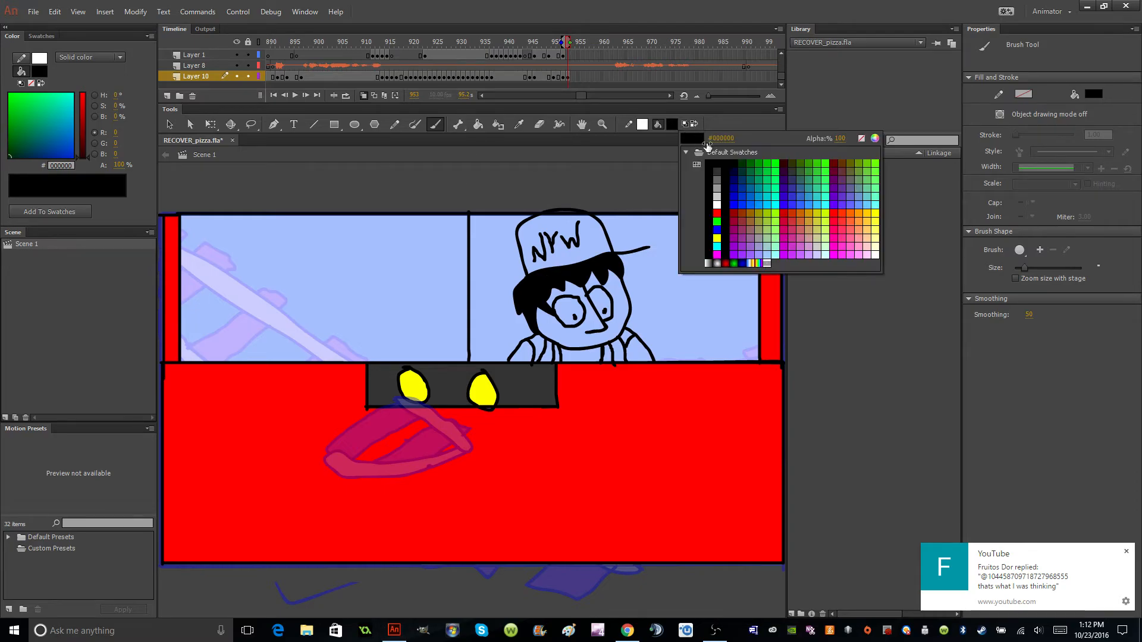
click(717, 179)
click(478, 124)
click(529, 359)
click(638, 356)
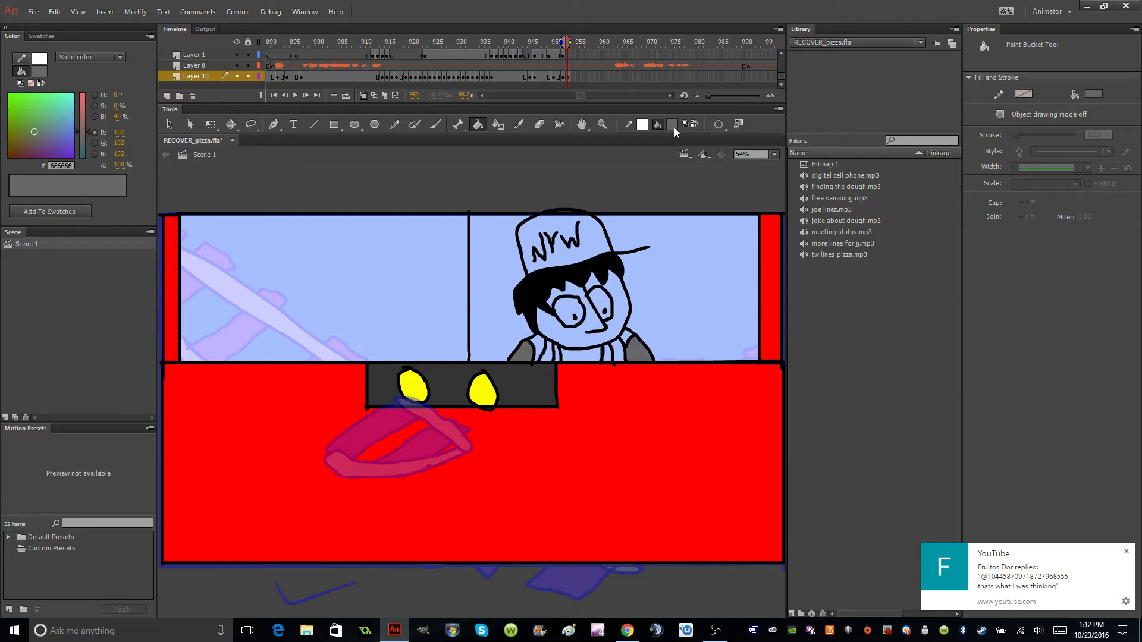
Fill the driver's chest and the outer vest parts on both shoulders with red #FF0000.
click(673, 124)
click(716, 217)
click(536, 349)
click(581, 357)
click(627, 341)
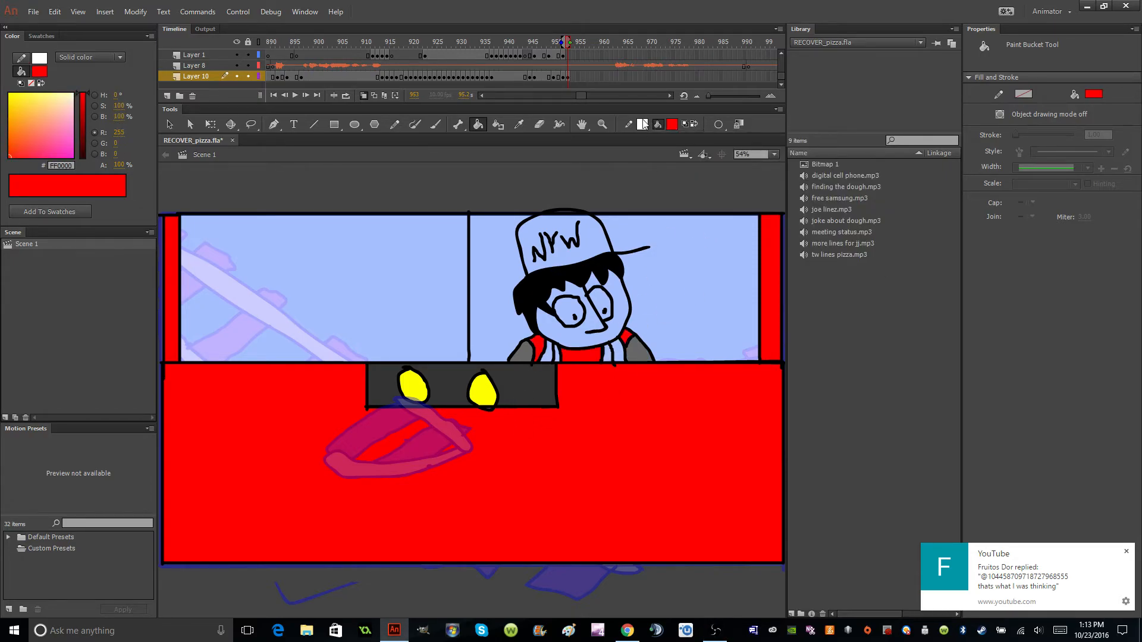
Fill the vest strips on both sides of the driver's chest with orange #FF6633, after trying #FF6666.
click(673, 124)
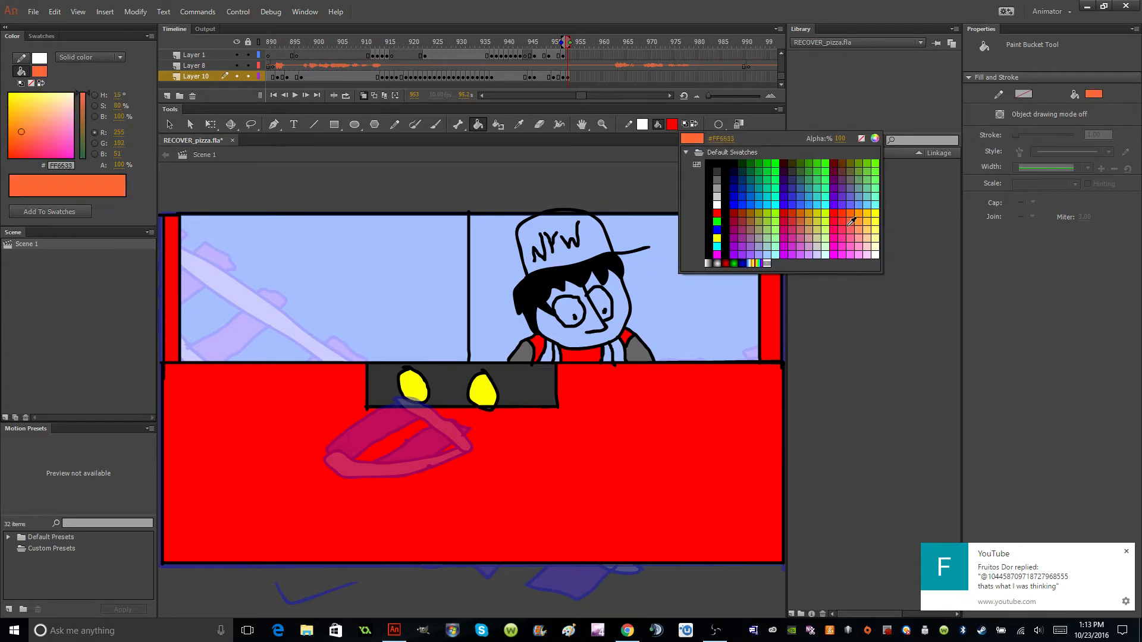
click(850, 229)
click(624, 357)
click(672, 125)
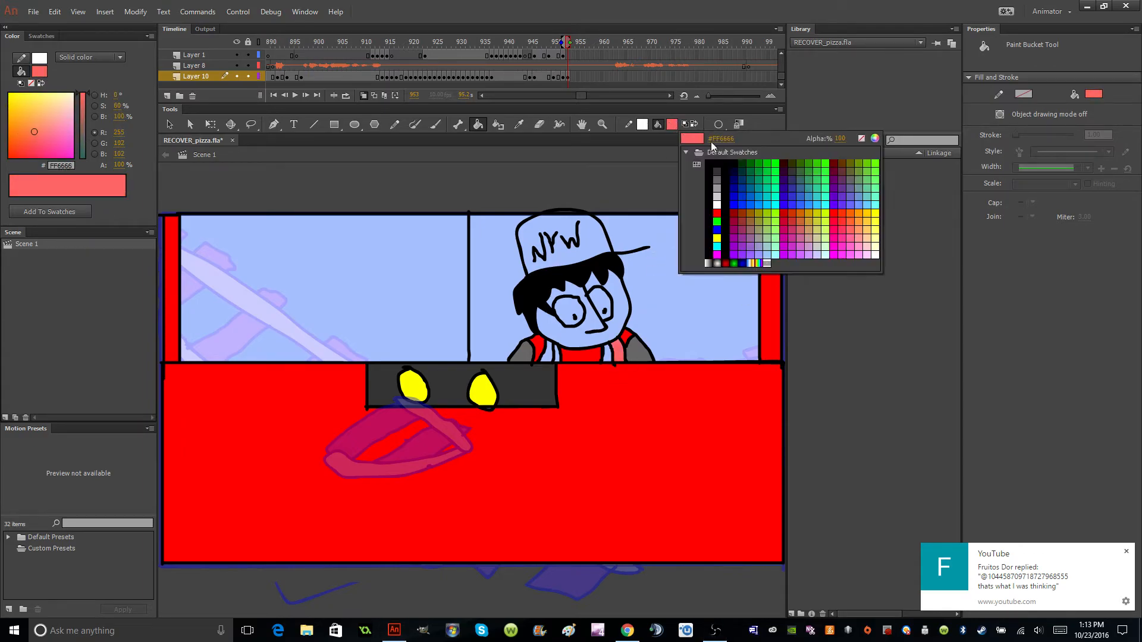
click(851, 221)
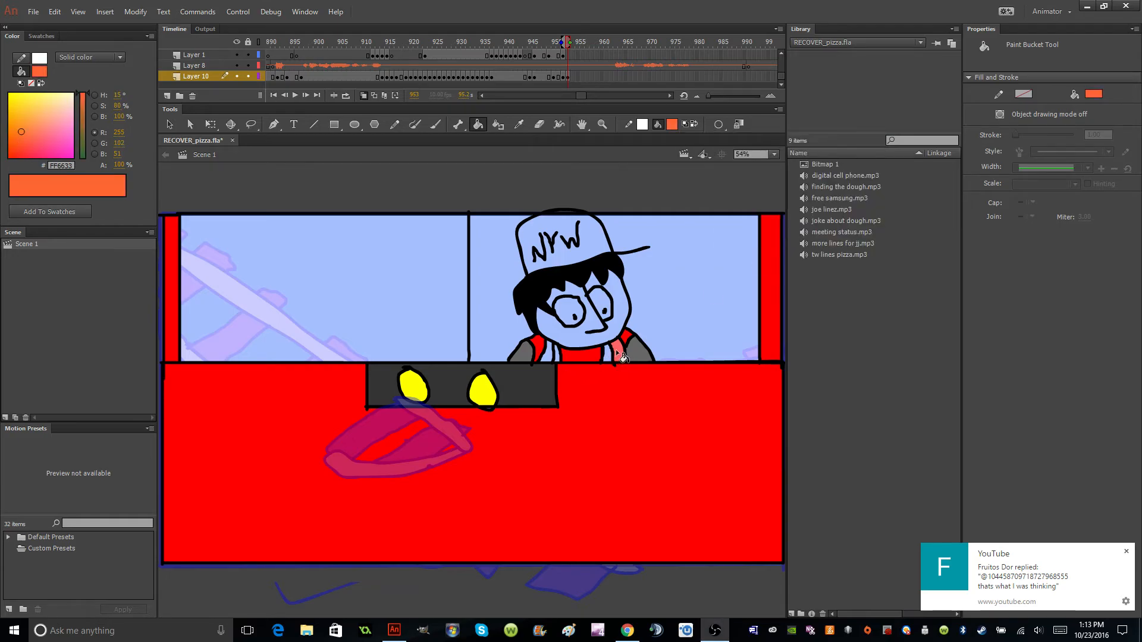
click(616, 351)
click(548, 355)
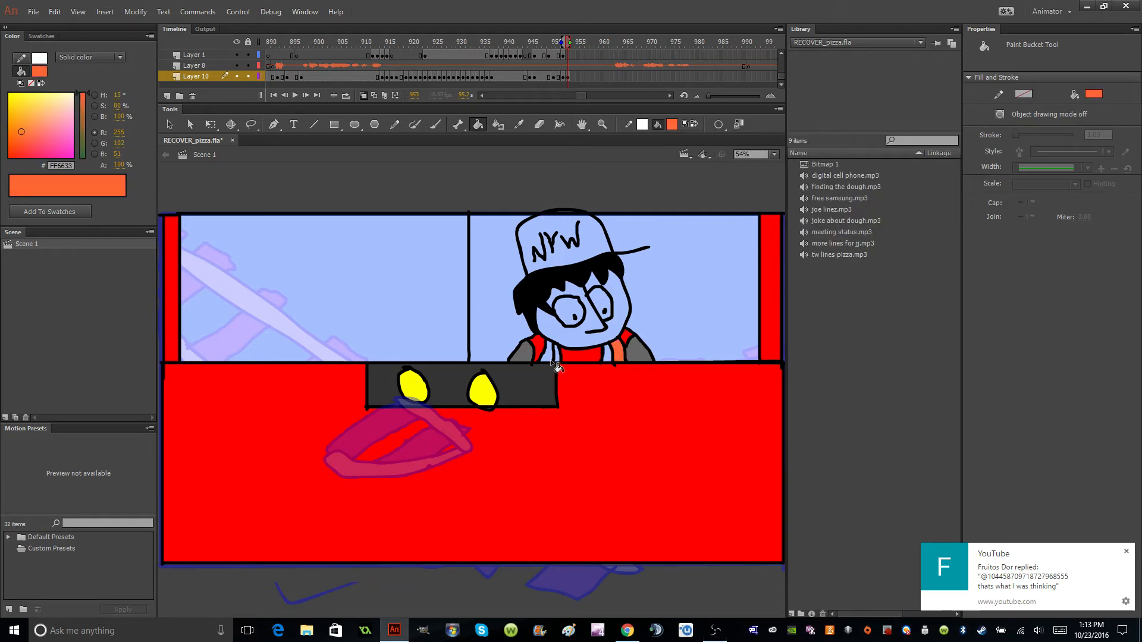
Fill the narrow vest stripes beside the driver's chest and both of his eyes with white #FFFFFF.
click(694, 124)
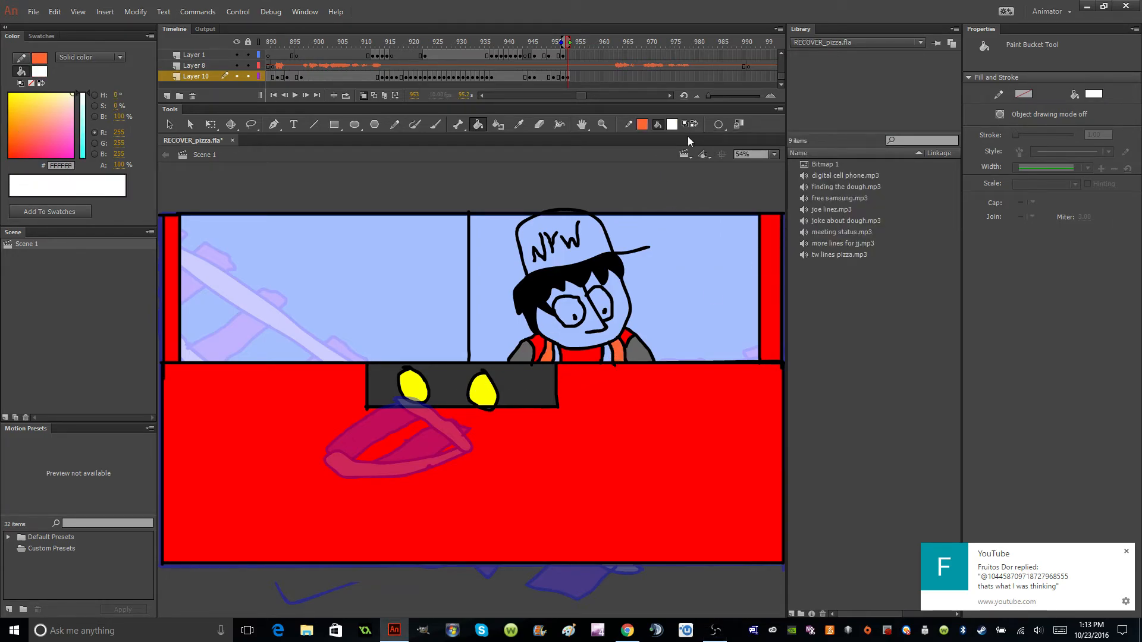
click(607, 351)
key(ctrl+z)
click(568, 306)
click(605, 304)
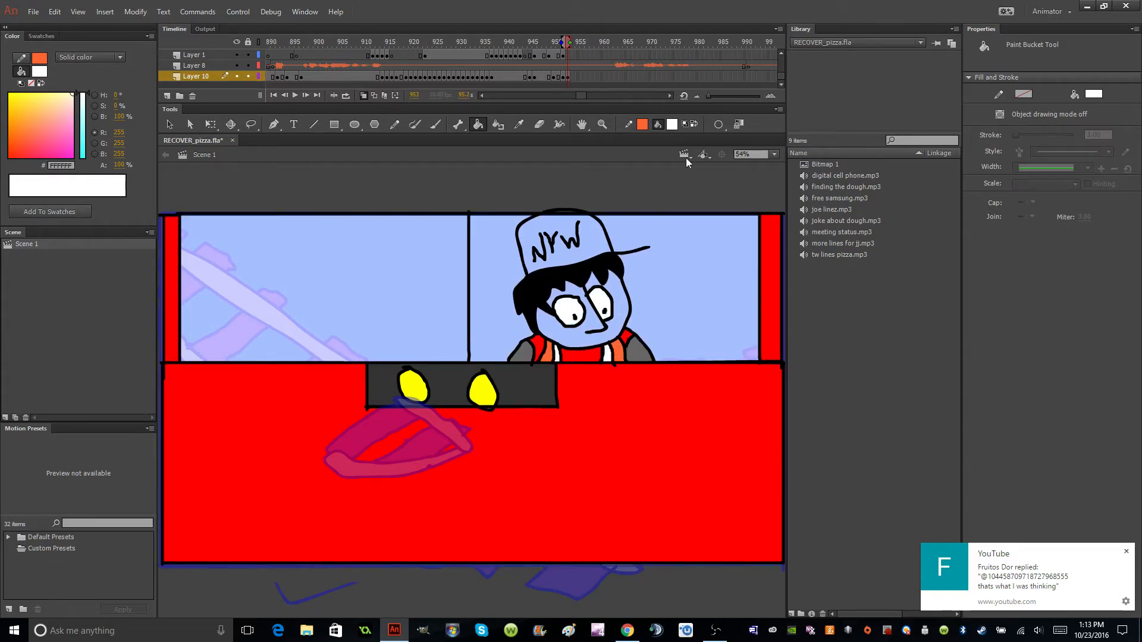
Fill the driver's face with the skin tone #FF9966.
click(672, 125)
click(863, 226)
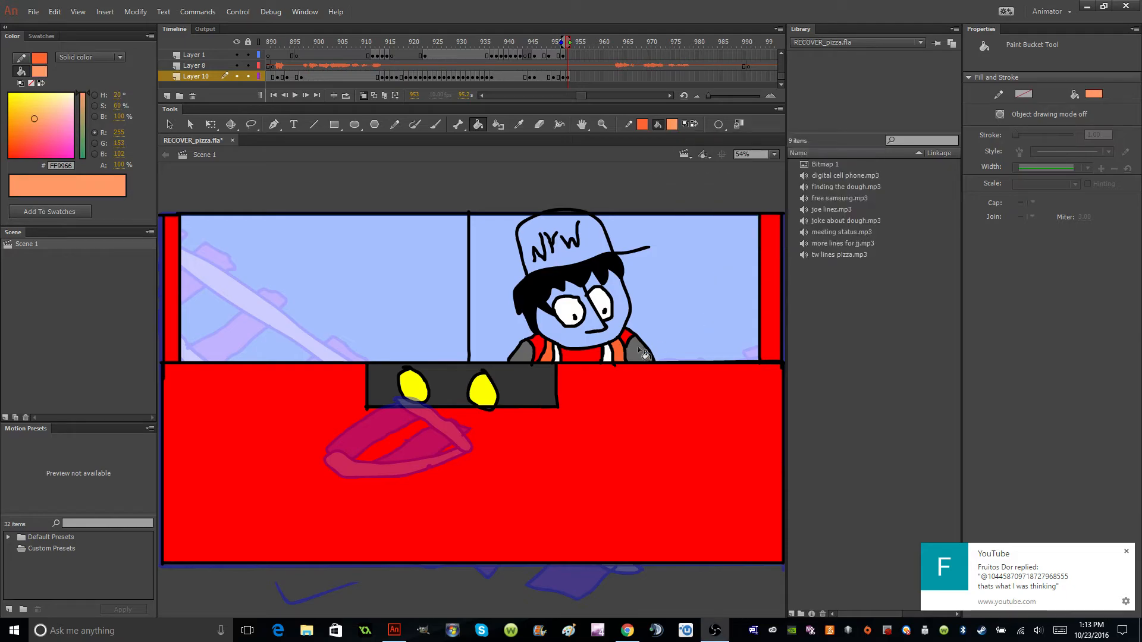
click(583, 340)
Fill the driver's cap with red #FF0000 and its NYW lettering with yellow #FFFF00.
click(675, 124)
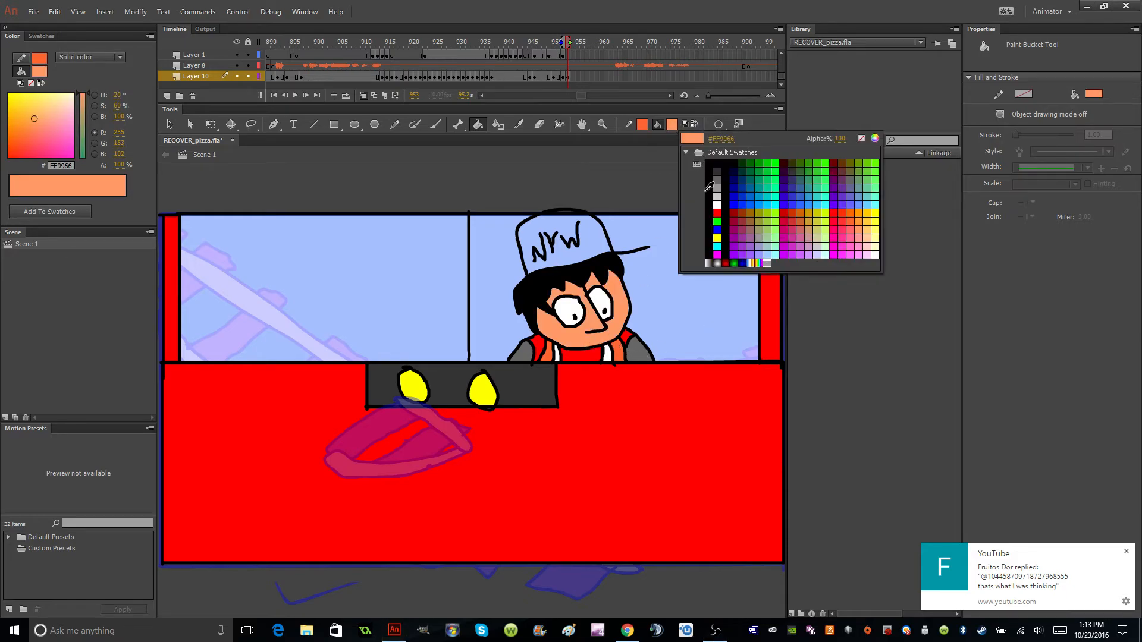
click(708, 213)
click(589, 235)
click(672, 124)
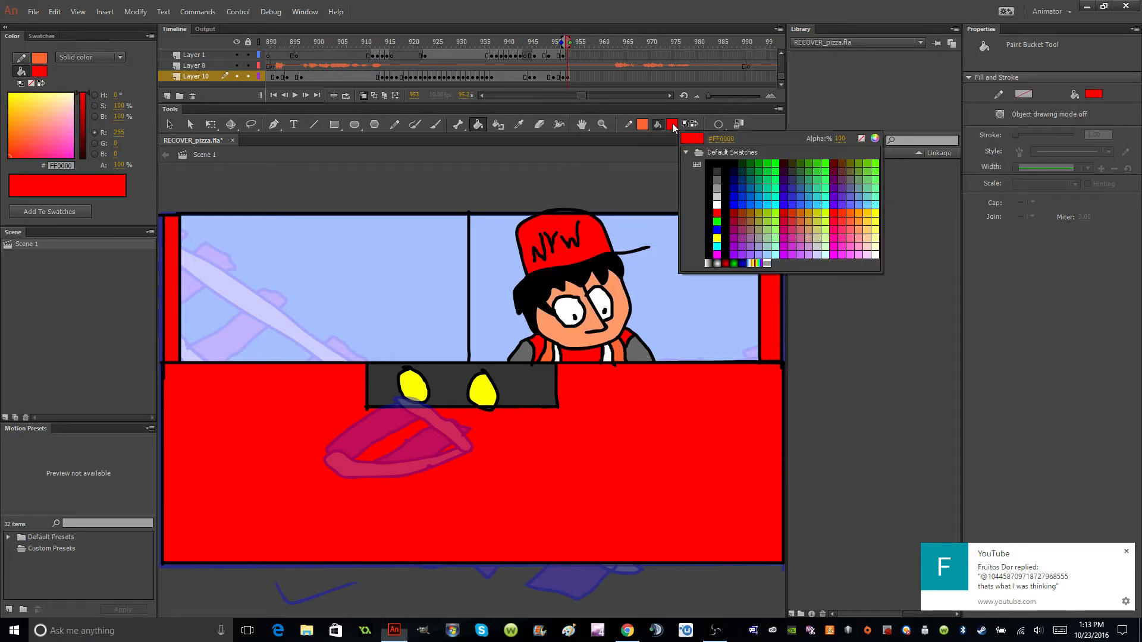
click(708, 237)
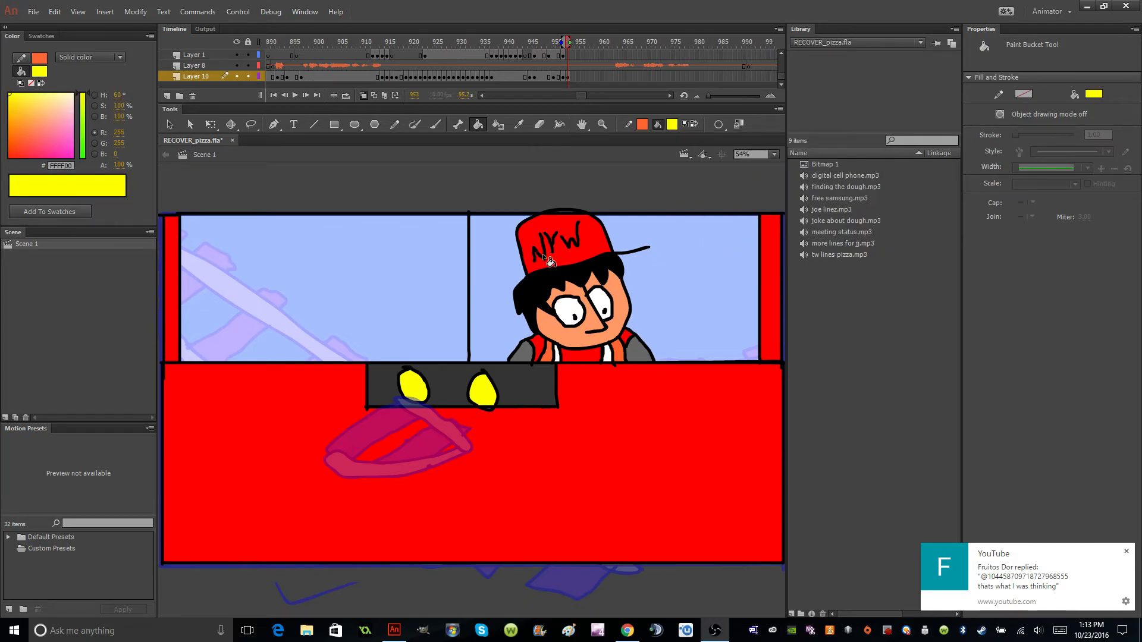
click(543, 253)
click(555, 250)
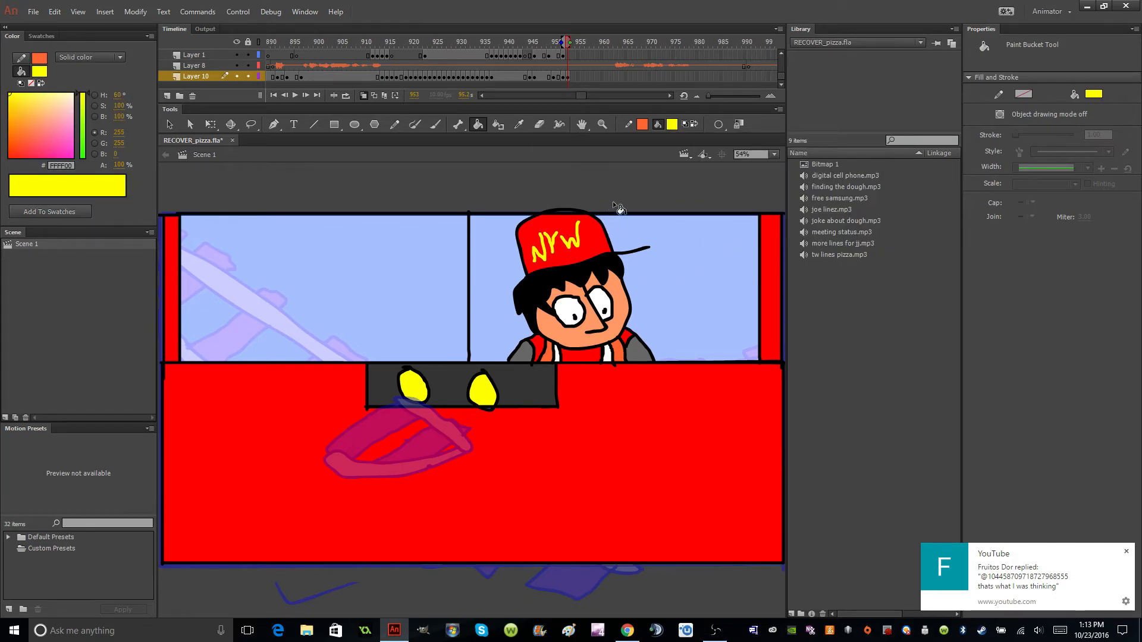
Brush a second cap with a brim and NYW lettering in black #000000 in the left windshield pane.
click(673, 124)
click(711, 161)
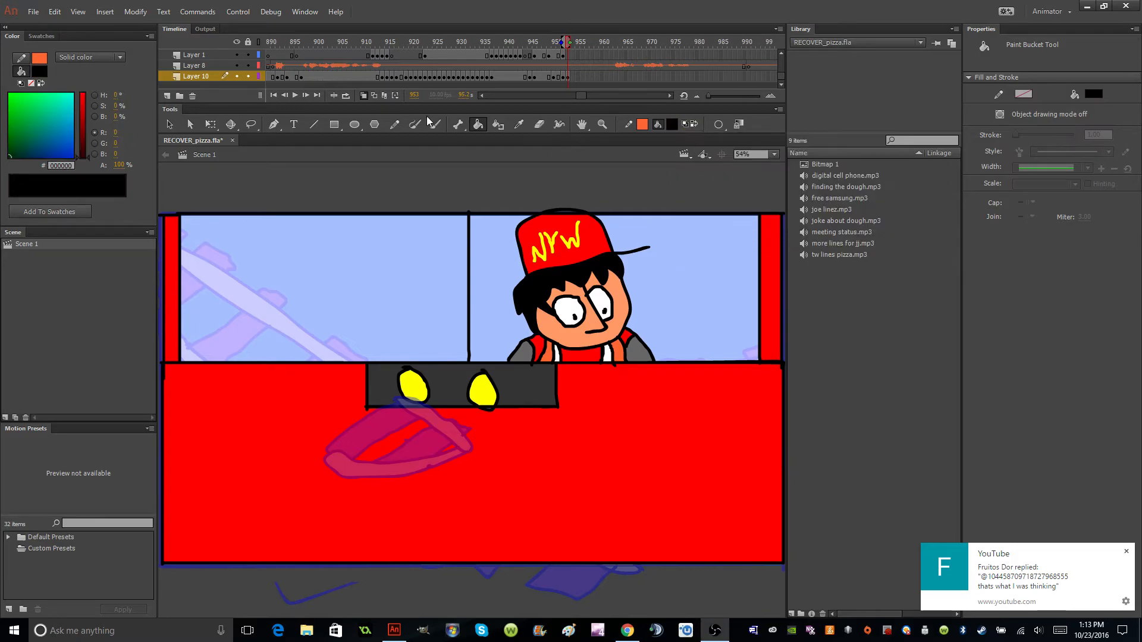
click(434, 124)
mouse_move(267, 272)
mouse_down()
mouse_move(393, 277)
mouse_move(386, 260)
mouse_move(368, 260)
mouse_move(257, 274)
mouse_move(288, 265)
mouse_move(287, 223)
mouse_move(300, 215)
mouse_move(357, 219)
mouse_move(383, 256)
mouse_up()
key(ctrl+z)
mouse_move(298, 247)
mouse_down()
mouse_move(322, 242)
mouse_move(322, 230)
mouse_move(352, 230)
mouse_up()
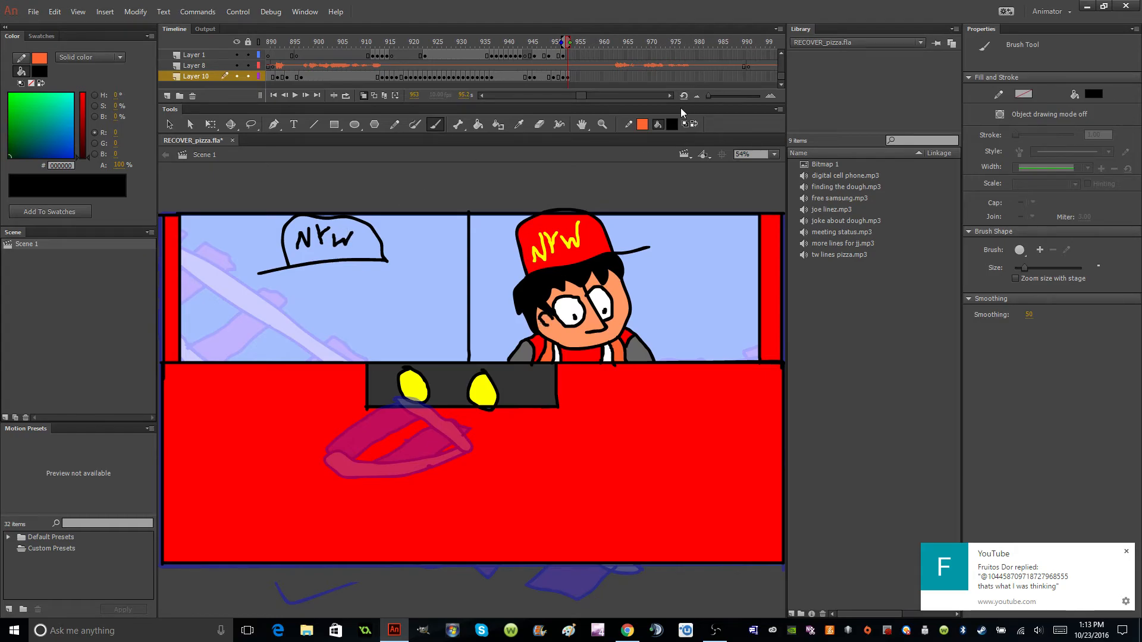
Outline the second man's jagged hair, rounded head and jagged beard edge in black below the left cap.
mouse_move(280, 271)
mouse_down()
mouse_move(310, 281)
mouse_move(316, 294)
mouse_move(372, 274)
mouse_move(369, 289)
mouse_move(381, 279)
mouse_move(394, 296)
mouse_move(384, 259)
mouse_up()
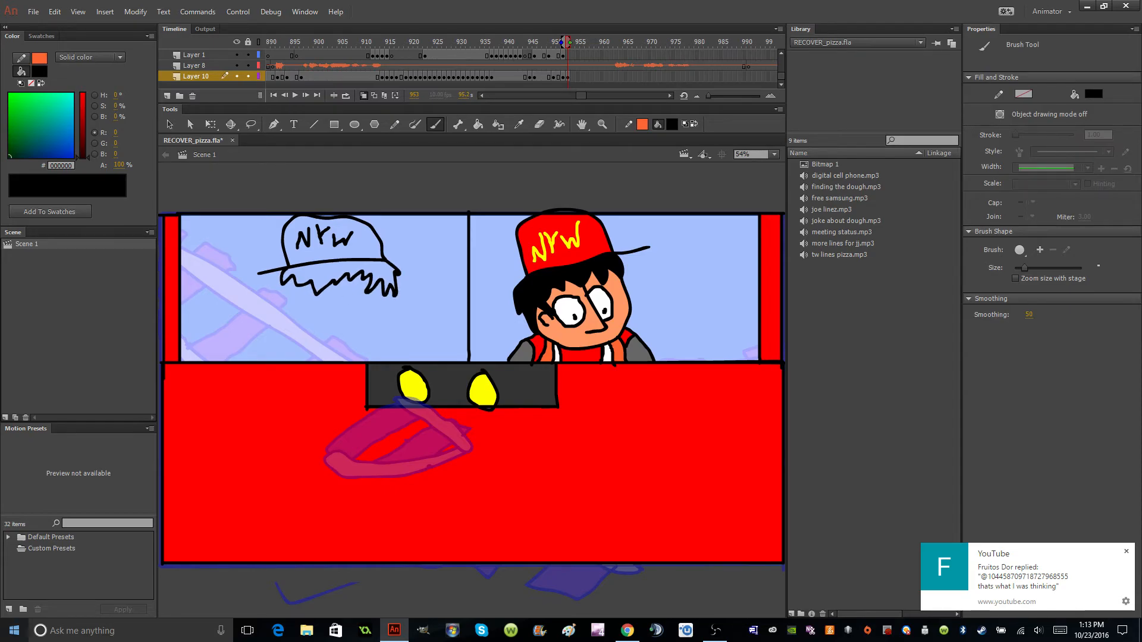
mouse_move(282, 276)
mouse_down()
mouse_move(297, 347)
mouse_move(339, 356)
mouse_up()
drag(397, 294, 338, 355)
mouse_move(288, 320)
mouse_down()
mouse_move(307, 331)
mouse_move(373, 318)
mouse_up()
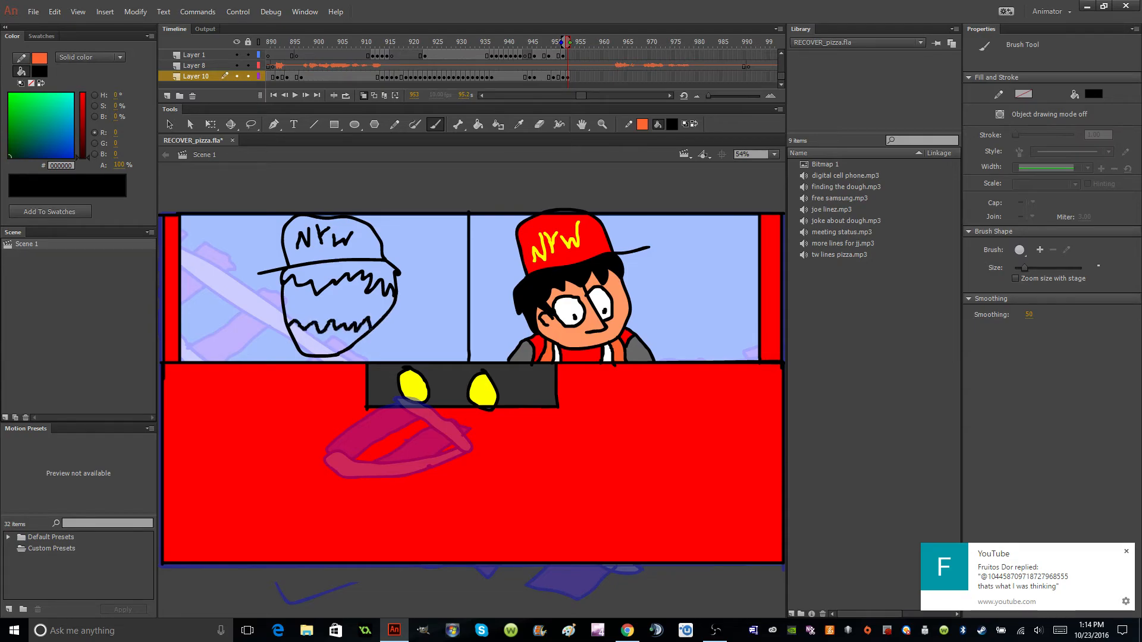
Brush the bearded man's nose, ear, two round eyes with pupils and open mouth in black.
mouse_move(313, 292)
mouse_down()
mouse_move(301, 315)
mouse_move(326, 324)
mouse_move(379, 297)
mouse_move(387, 305)
mouse_up()
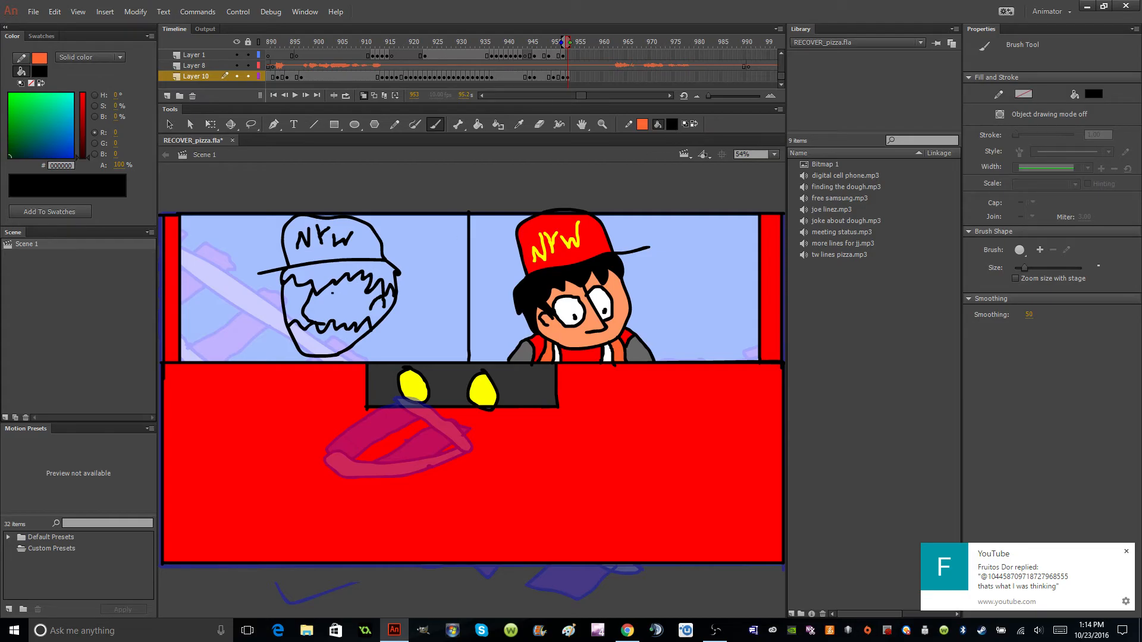
mouse_move(357, 286)
mouse_down()
mouse_move(354, 314)
mouse_move(329, 308)
mouse_move(344, 285)
mouse_move(286, 302)
mouse_move(302, 319)
mouse_move(309, 300)
mouse_move(292, 309)
mouse_move(332, 351)
mouse_move(315, 346)
mouse_move(331, 342)
mouse_up()
click(348, 309)
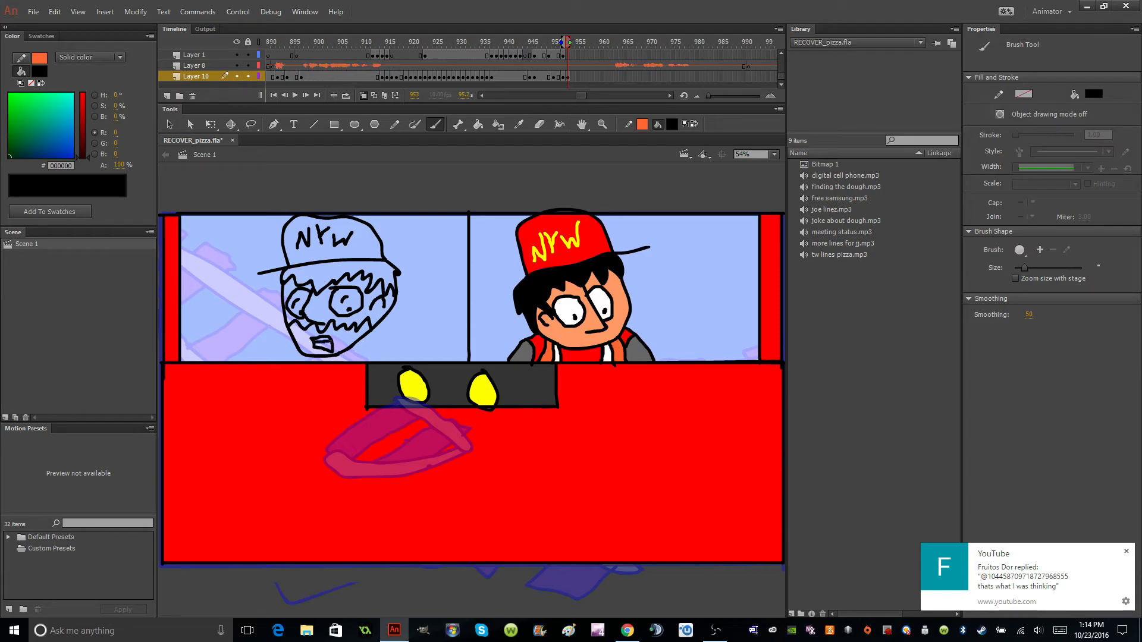
Fill the bearded man's open mouth with black and try a white #FFFFFF fill inside it.
click(478, 124)
click(324, 347)
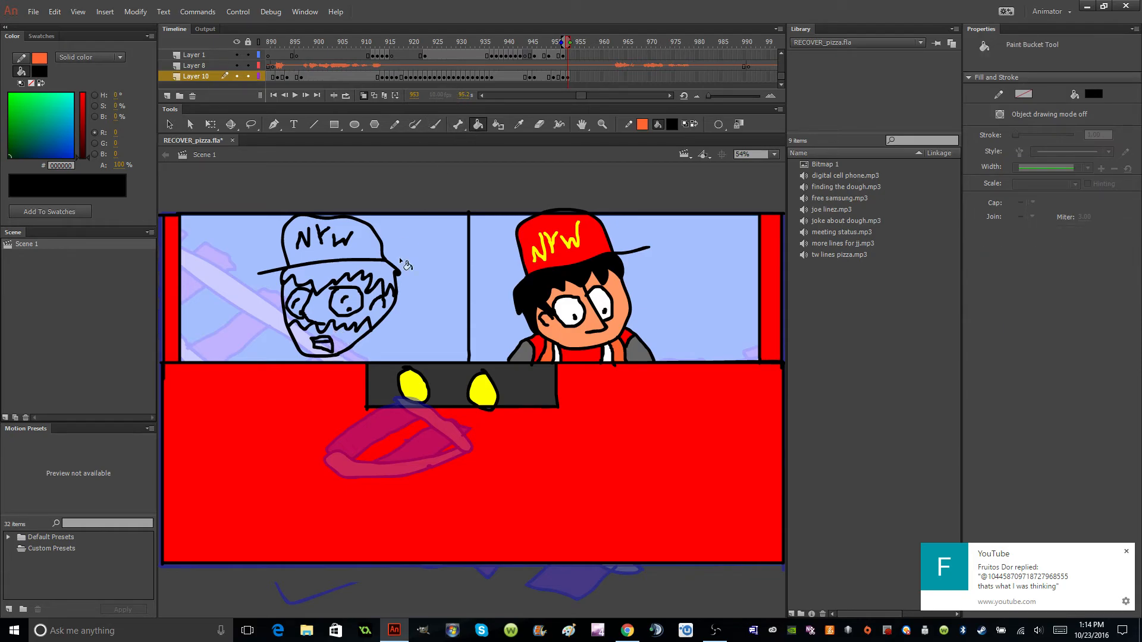
click(674, 124)
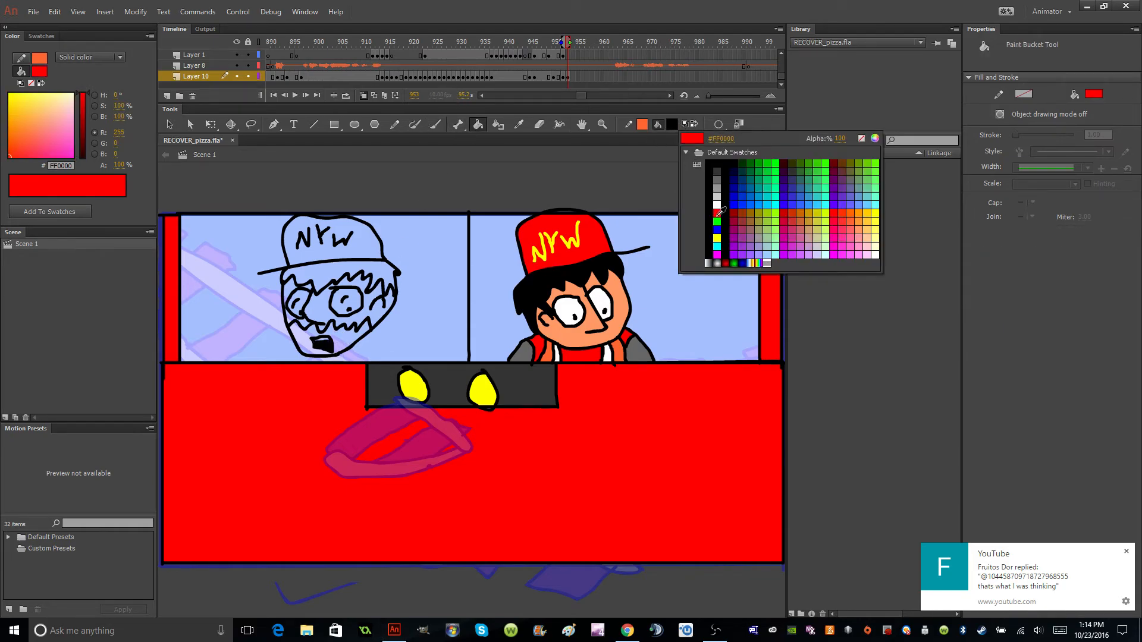
click(686, 202)
click(326, 344)
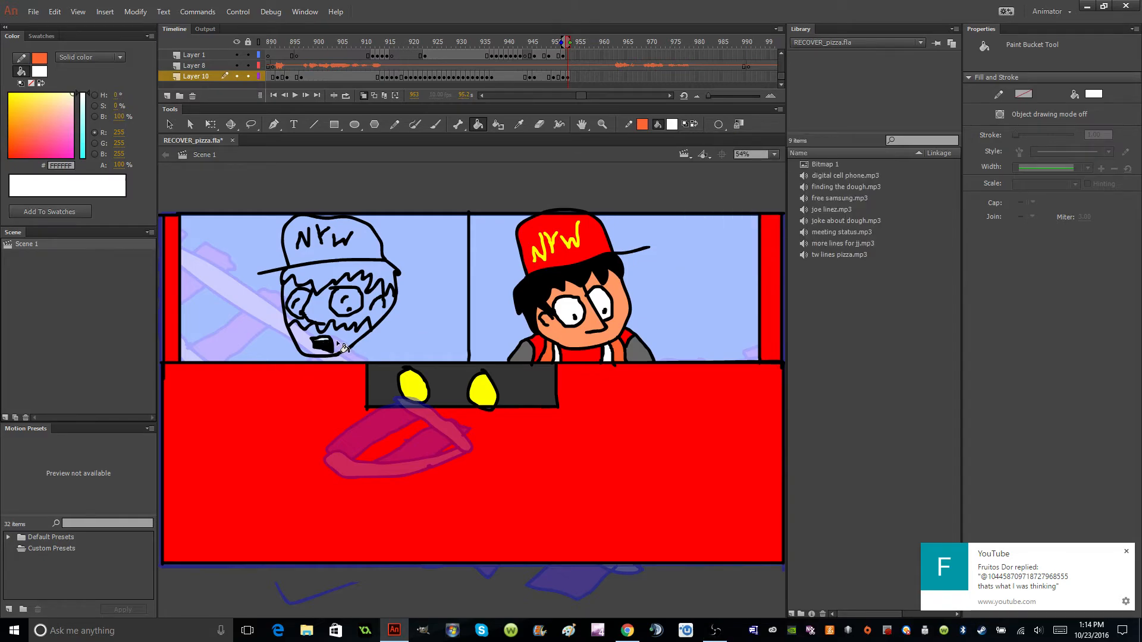
Brush the bearded man's sloping shoulders and the vest lines across his chest in black #000000.
click(673, 124)
click(686, 162)
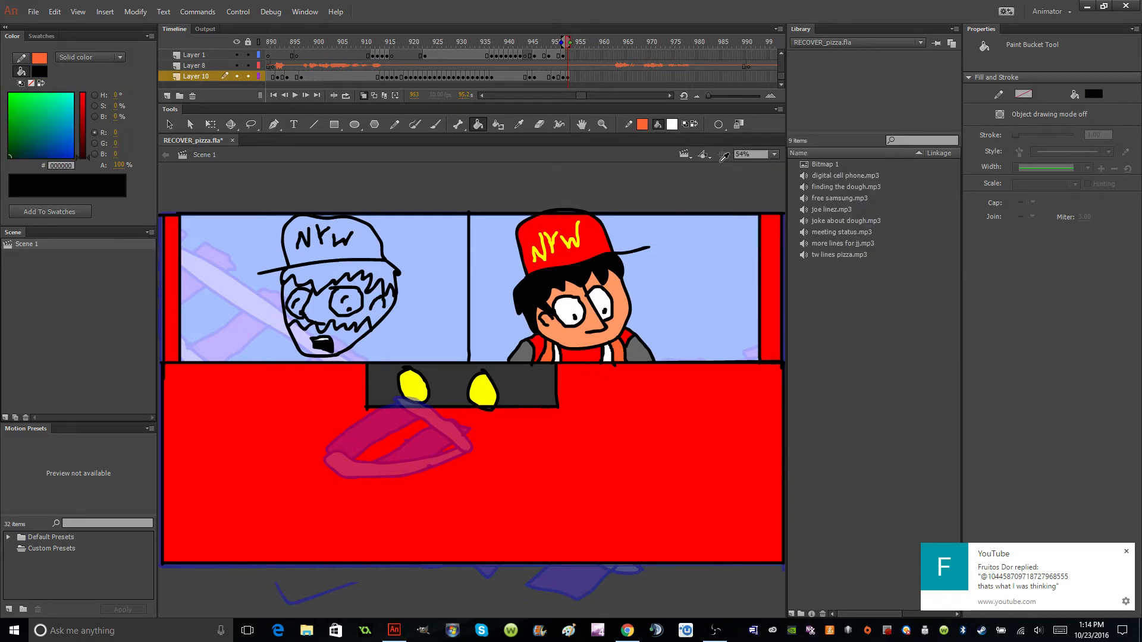
click(435, 124)
drag(376, 327, 404, 361)
drag(291, 339, 258, 360)
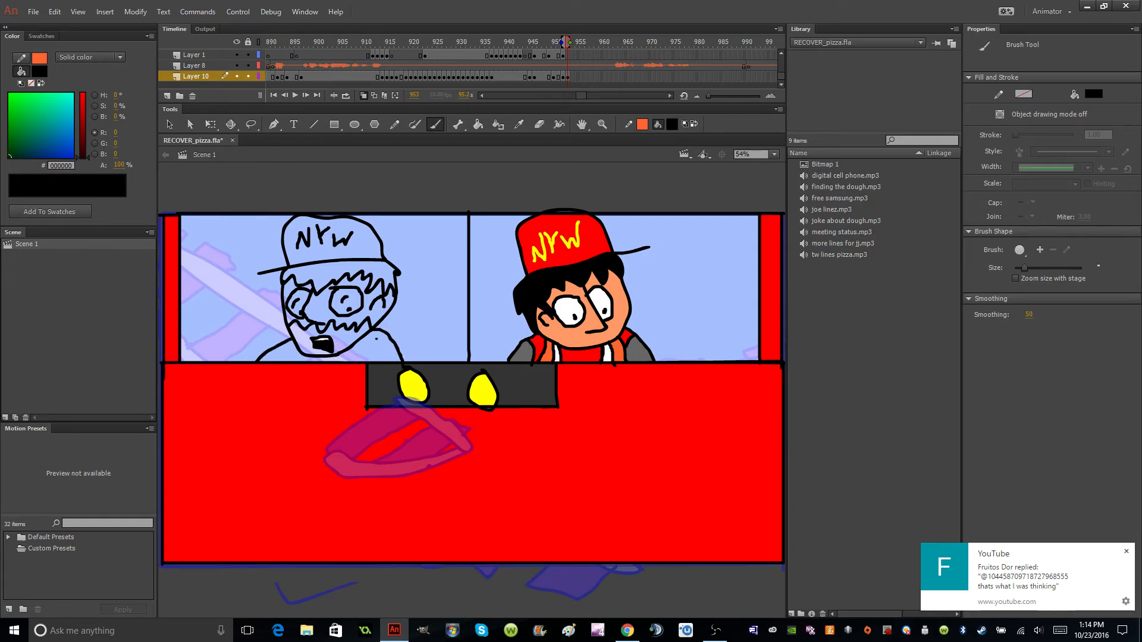
mouse_move(386, 333)
mouse_down()
mouse_move(373, 361)
mouse_move(337, 361)
mouse_move(374, 332)
mouse_up()
drag(305, 356, 275, 359)
Fill the bearded man's cap with red #FF0000 and its NYW letters with yellow #FFFF00.
click(717, 213)
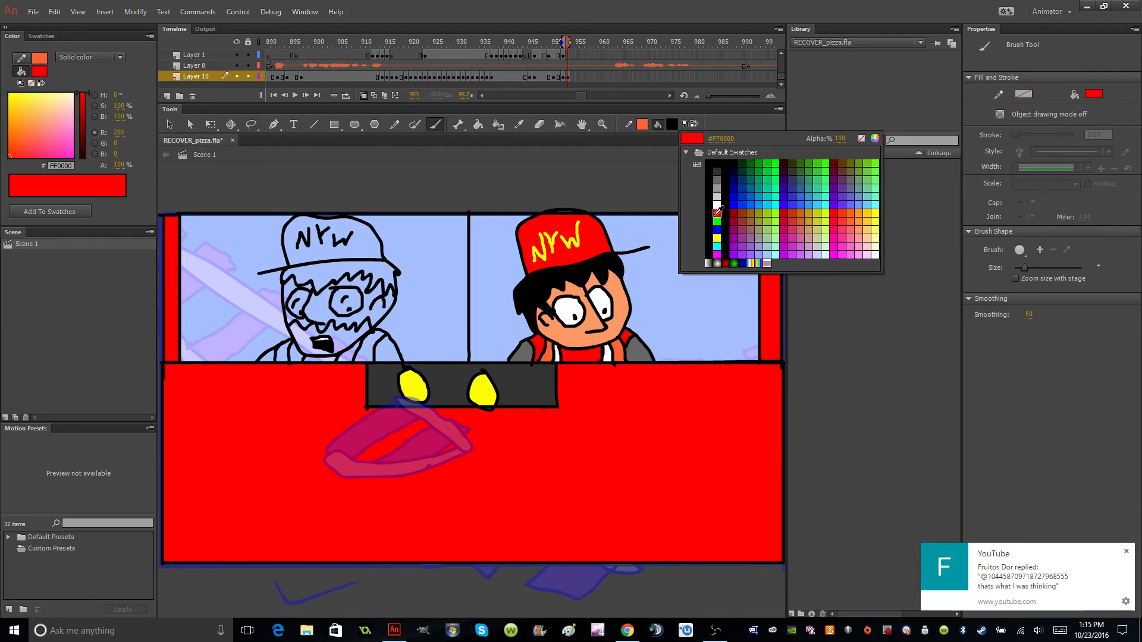
click(478, 124)
click(363, 247)
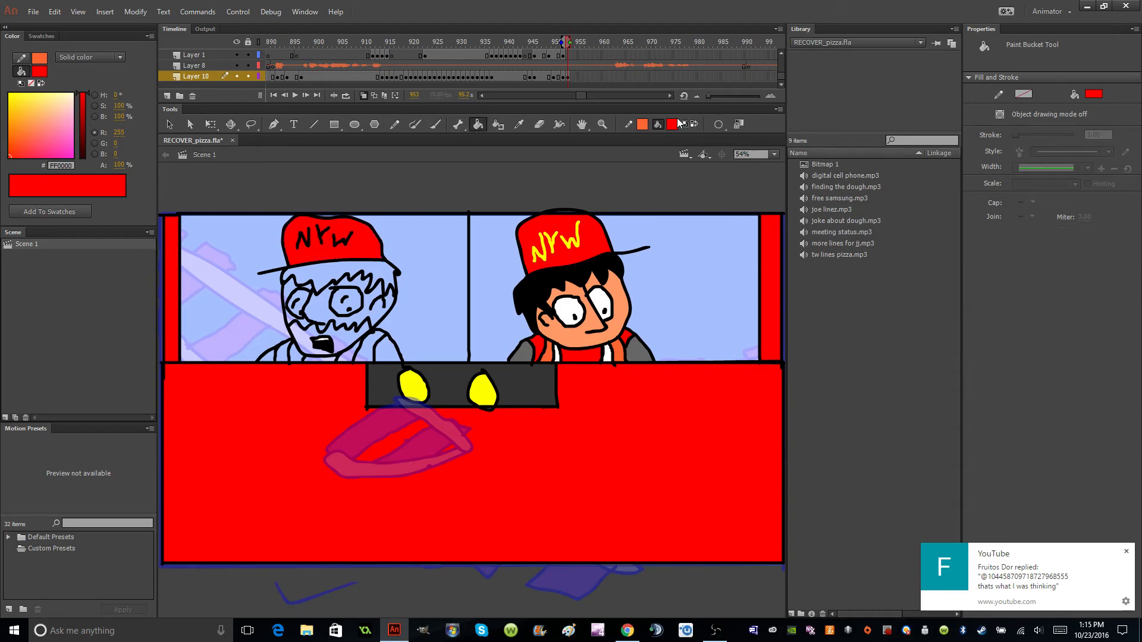
click(672, 124)
click(717, 232)
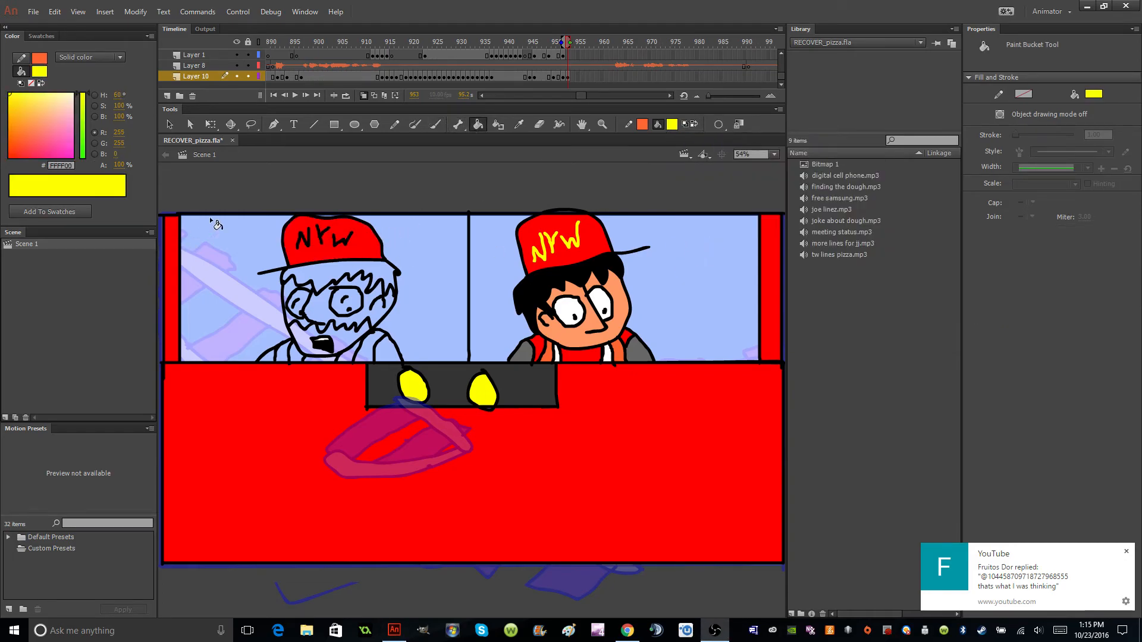
click(299, 241)
click(324, 241)
click(343, 248)
Fill the hair and beard of the man in the left pane with brown #663300.
click(671, 124)
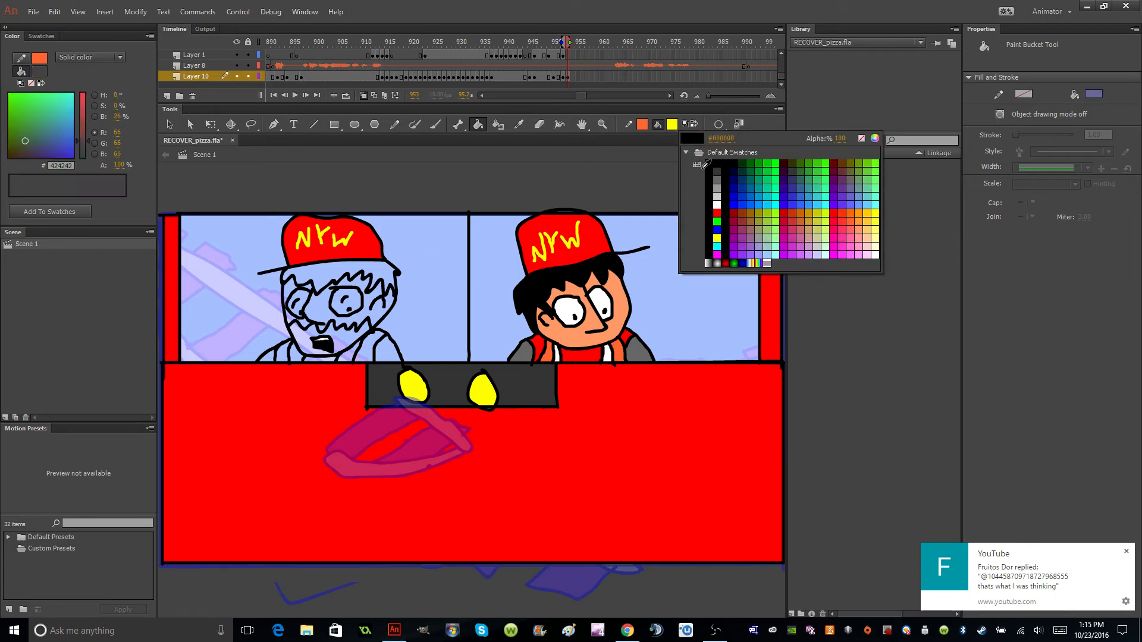
click(842, 163)
click(318, 280)
click(348, 345)
Fill the bearded man's face with the skin tone #FF9966.
click(674, 125)
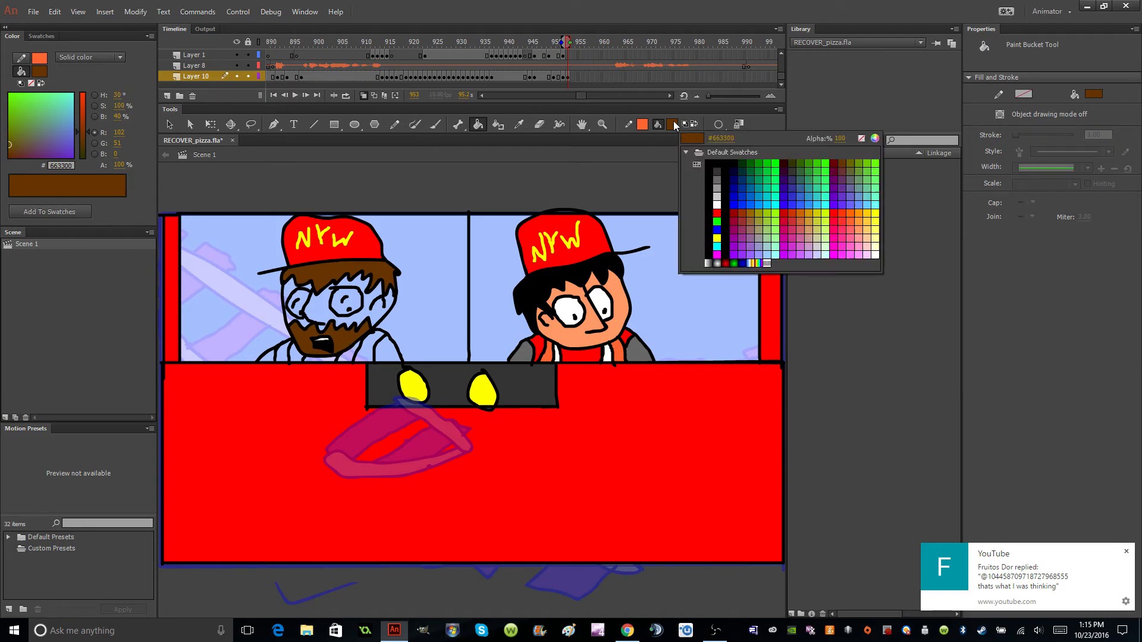
click(859, 230)
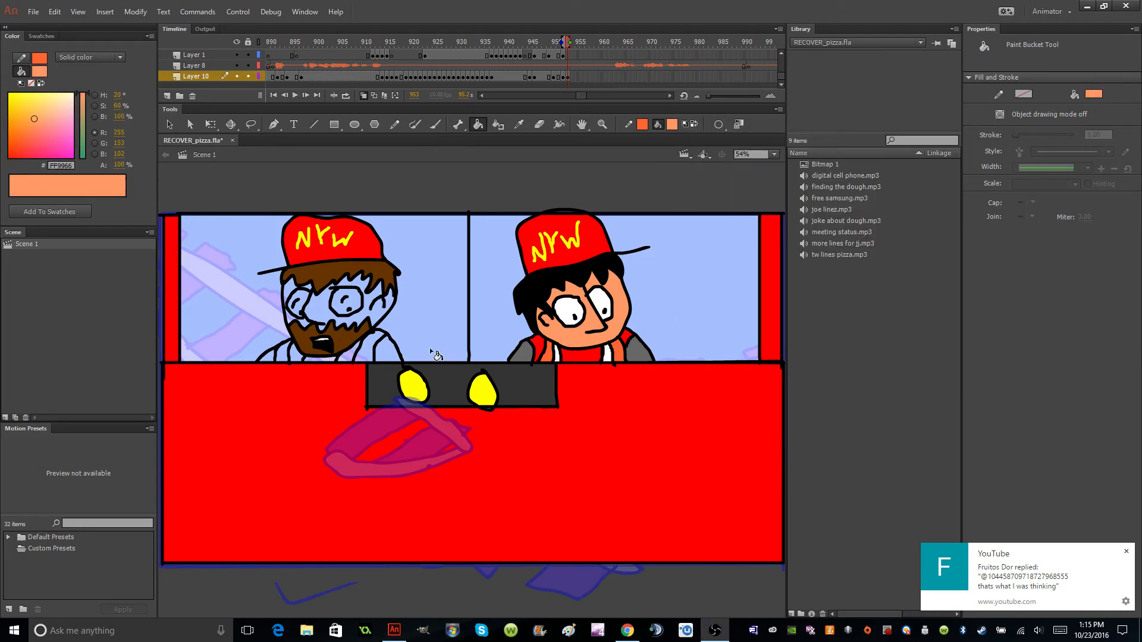
click(365, 323)
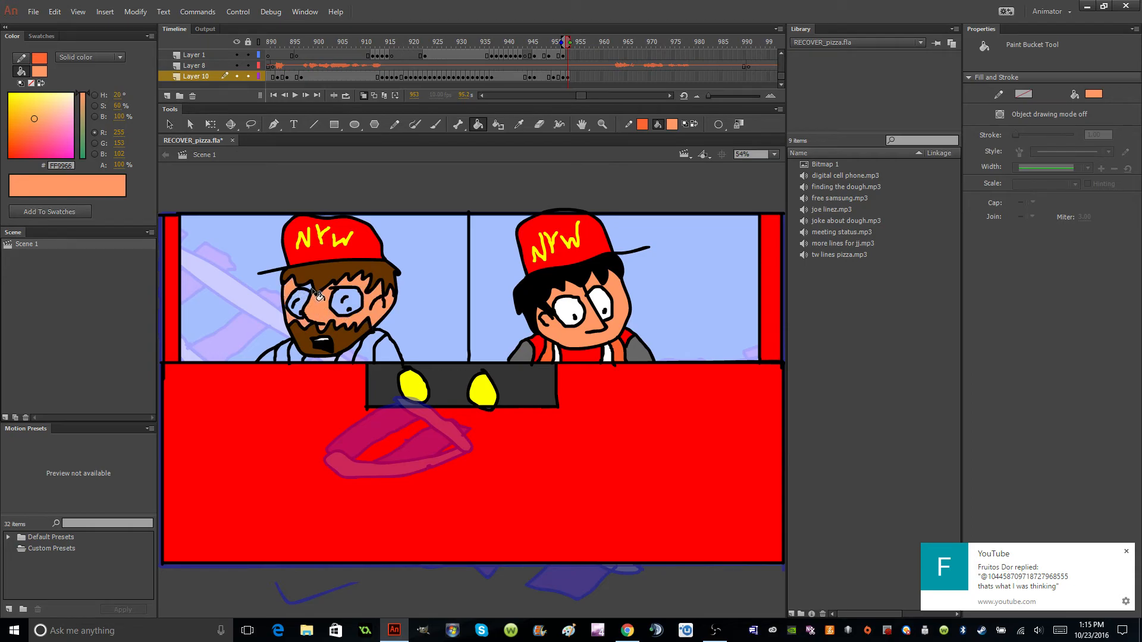
Fill both eyes of the bearded man with white #FFFFFF.
click(671, 123)
click(683, 211)
click(342, 305)
click(295, 305)
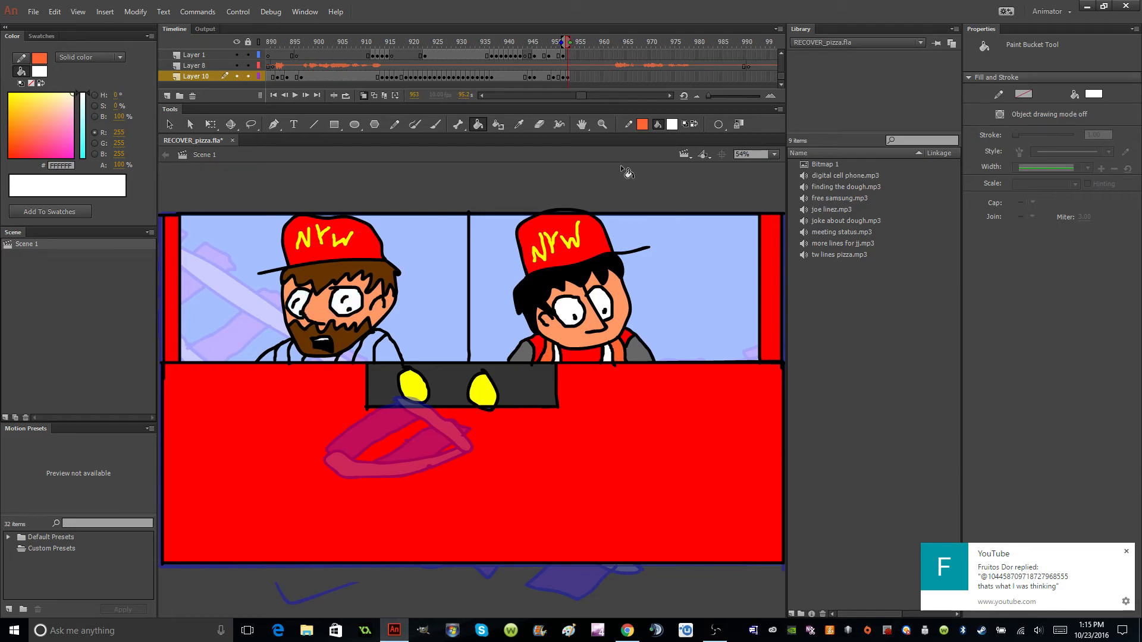
Fill both of the bearded man's sleeves with grey #666666.
click(672, 124)
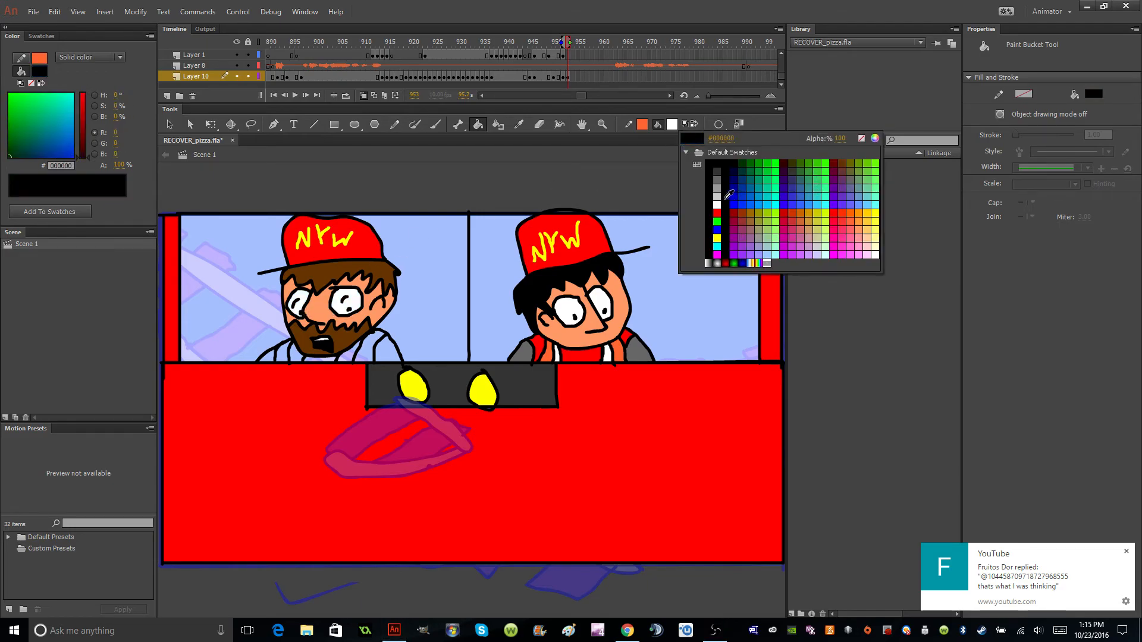
click(721, 177)
click(390, 351)
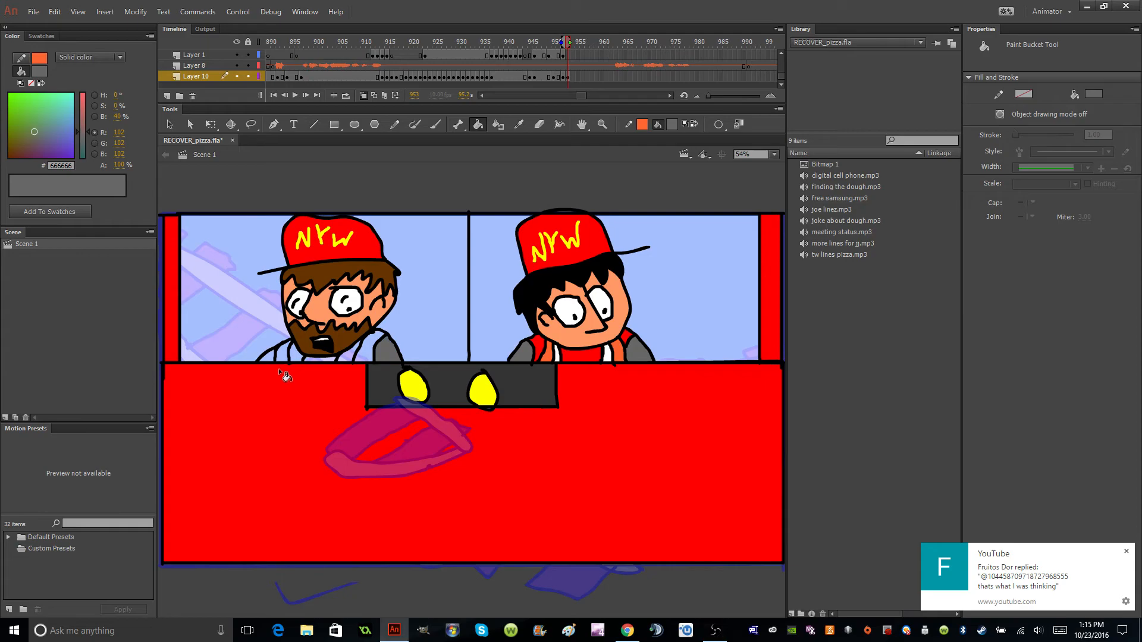
click(271, 361)
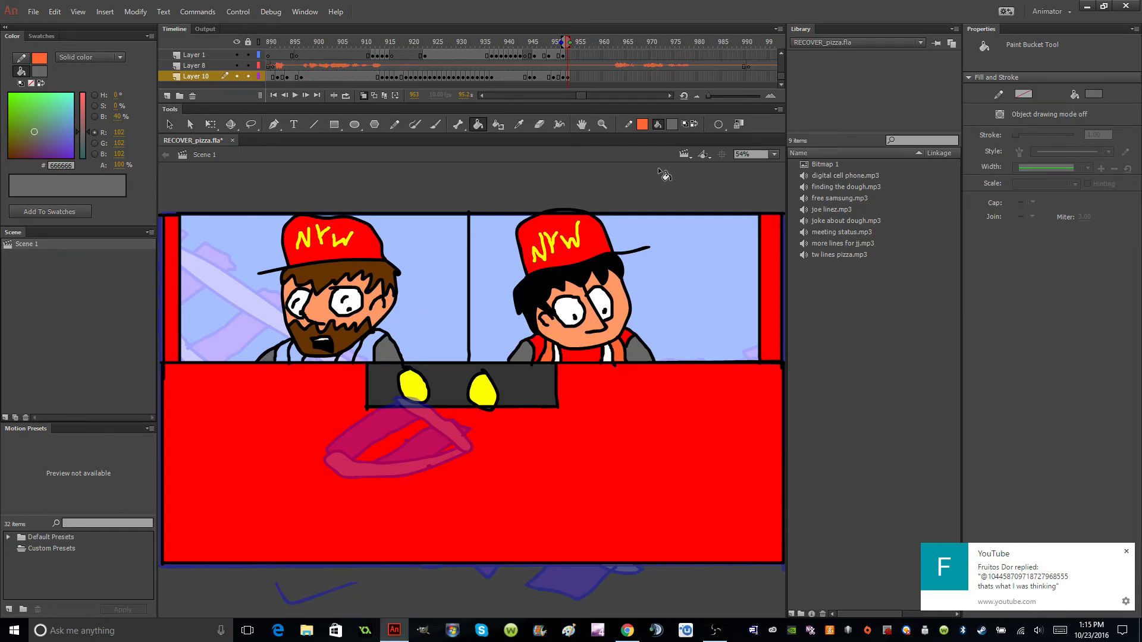
Fill the bearded man's shirt with red #FF0000, undoing the stray fill that recolours the black outlines.
click(672, 123)
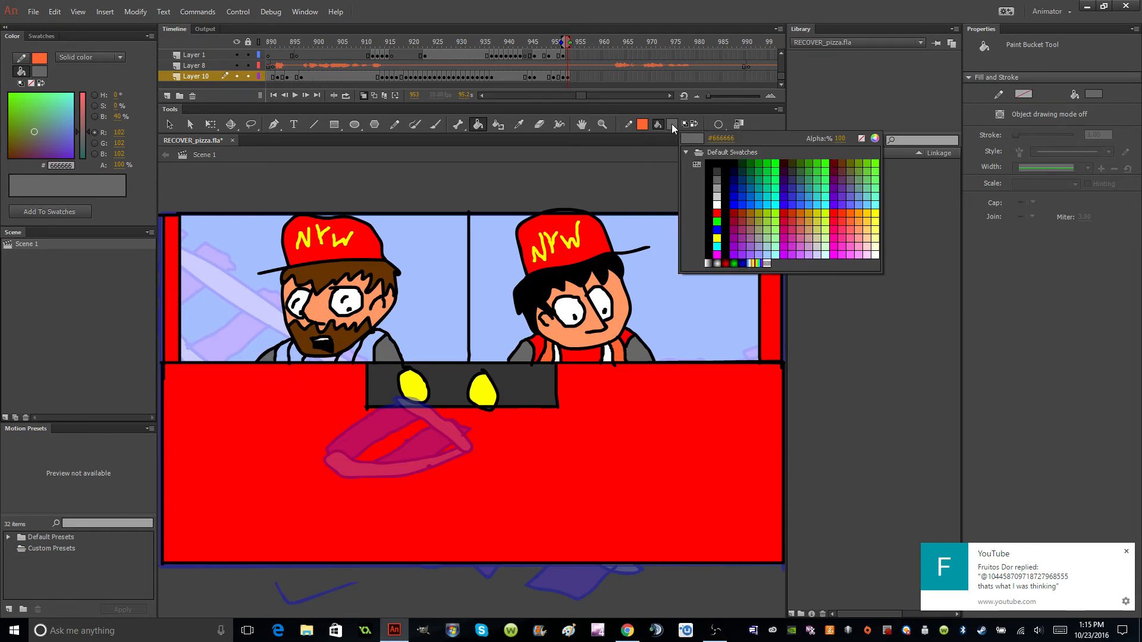
click(717, 213)
click(314, 361)
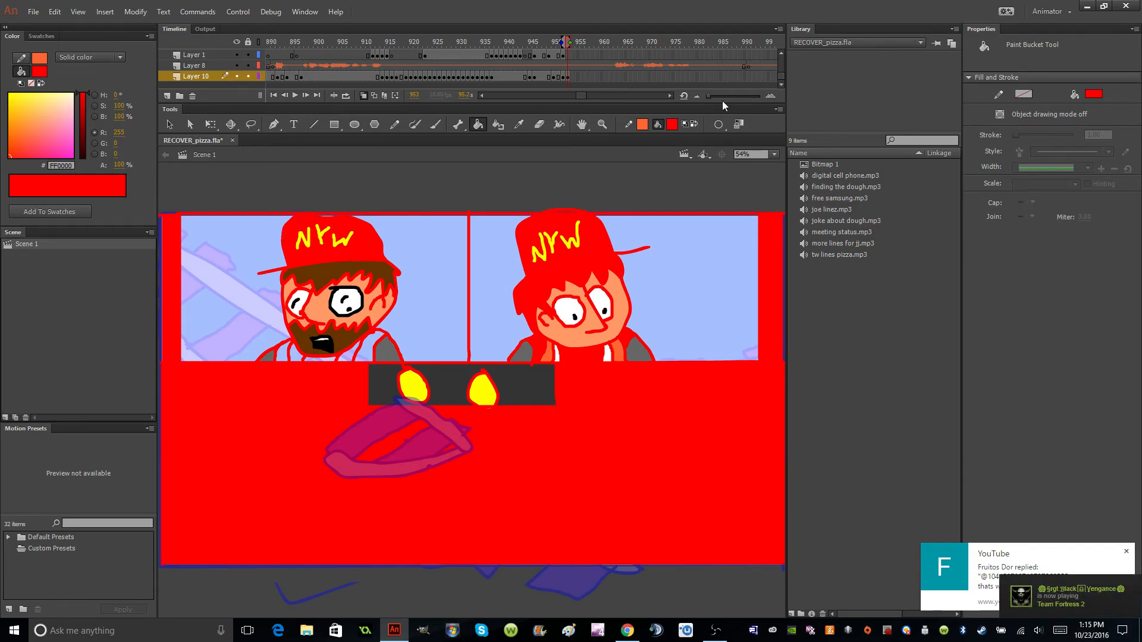
key(ctrl+z)
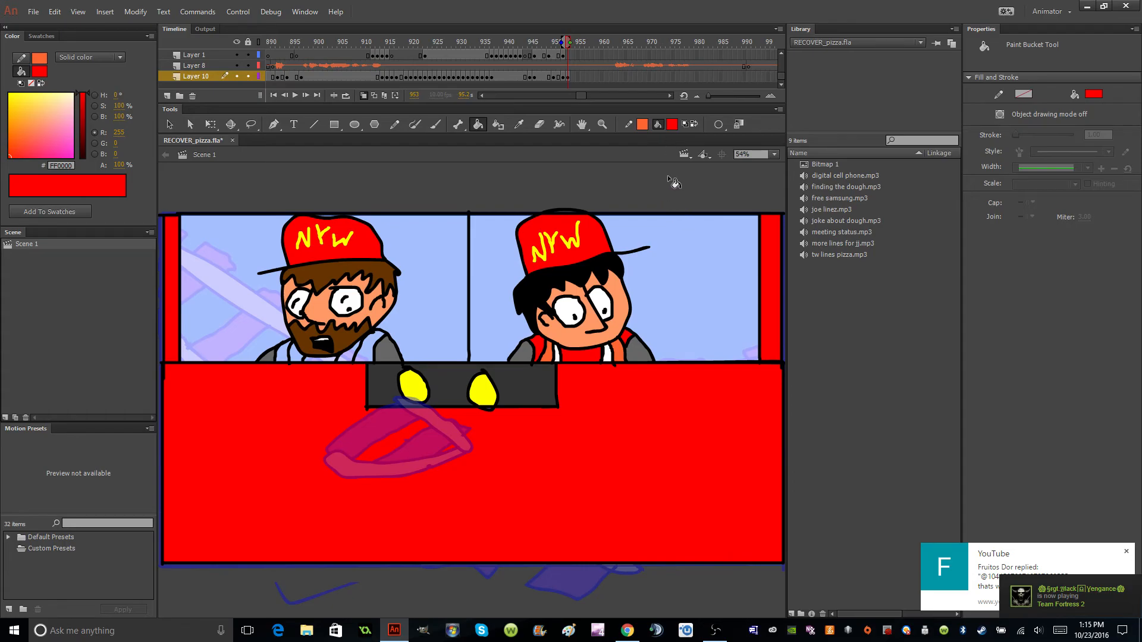
click(323, 359)
Fill both sides of the bearded man's vest with orange #FF6633.
click(673, 124)
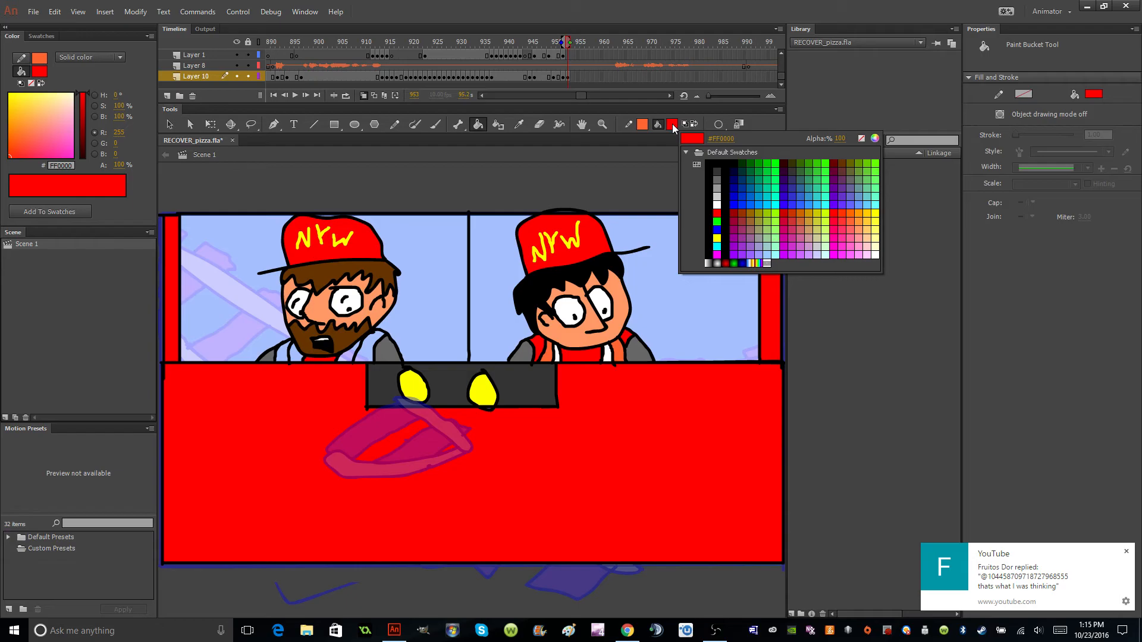
click(850, 222)
click(280, 356)
click(382, 355)
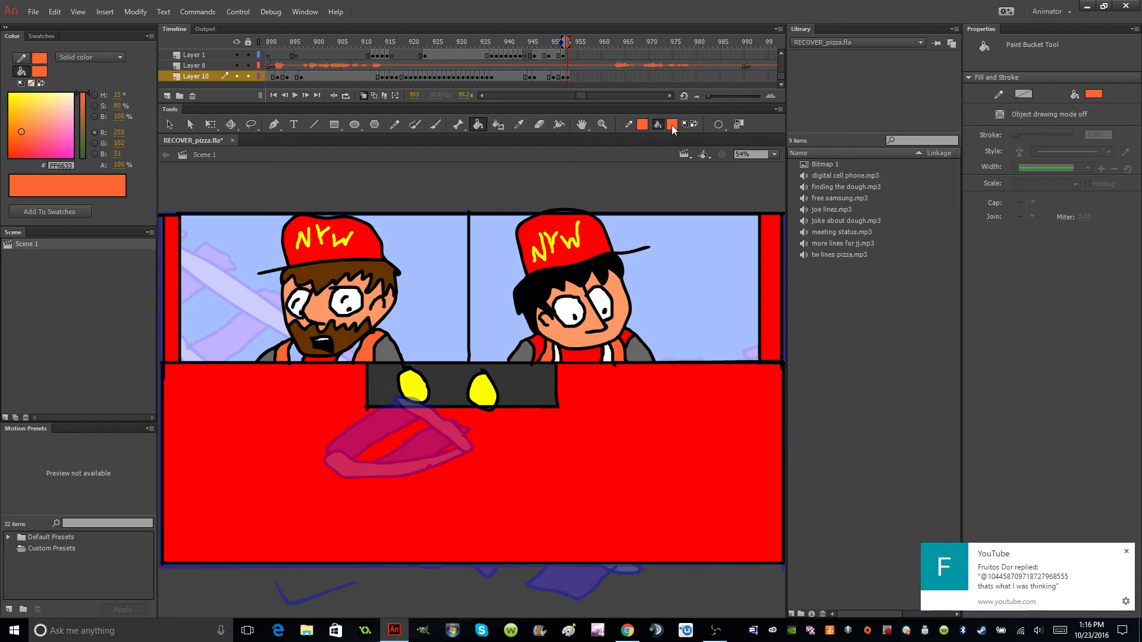
Fill the two stripes of the bearded man's vest with white #FFFFFF and set the fill colour to black #000000.
click(673, 125)
click(690, 224)
click(299, 355)
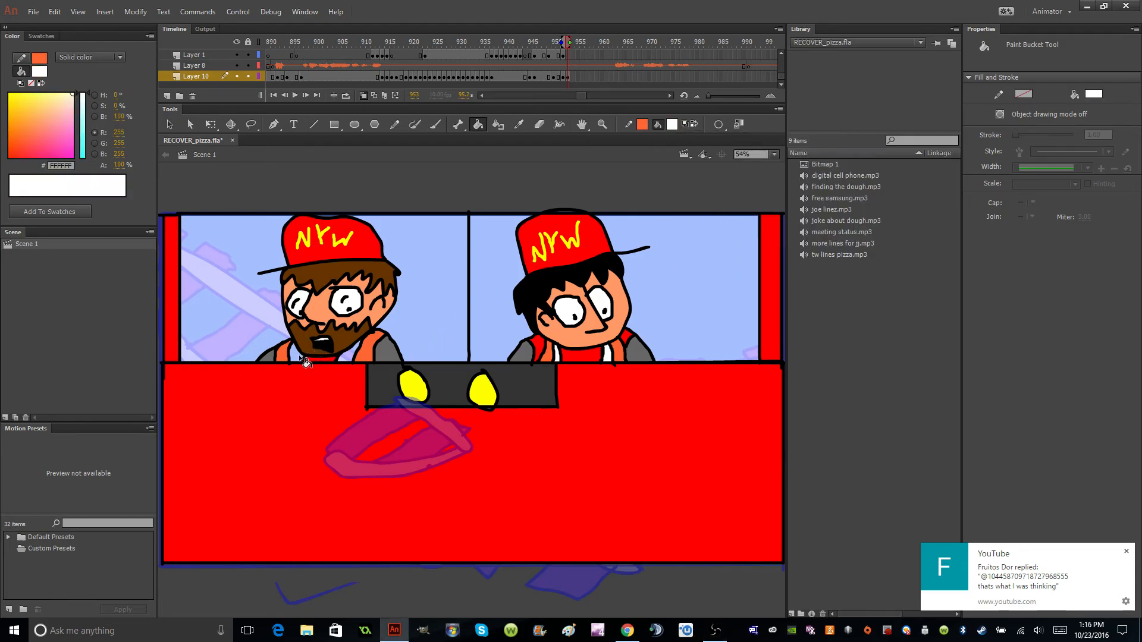
click(350, 356)
click(672, 125)
click(718, 161)
Switch to Chrome and search Google Images for "railway worker vest" in a new tab.
click(627, 631)
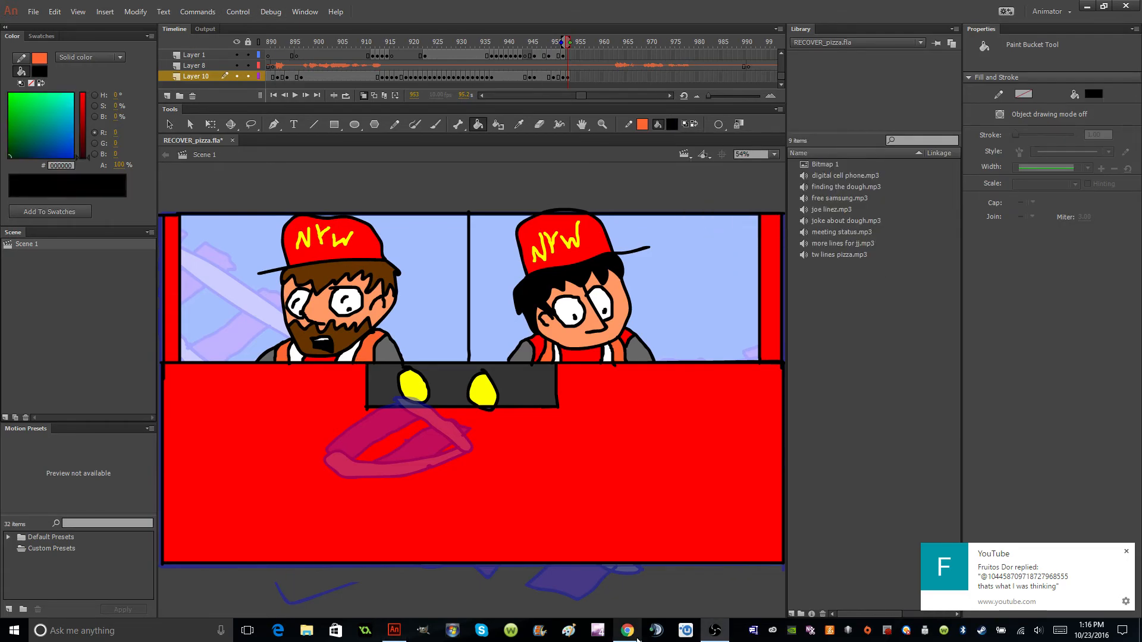
click(255, 25)
text(rail)
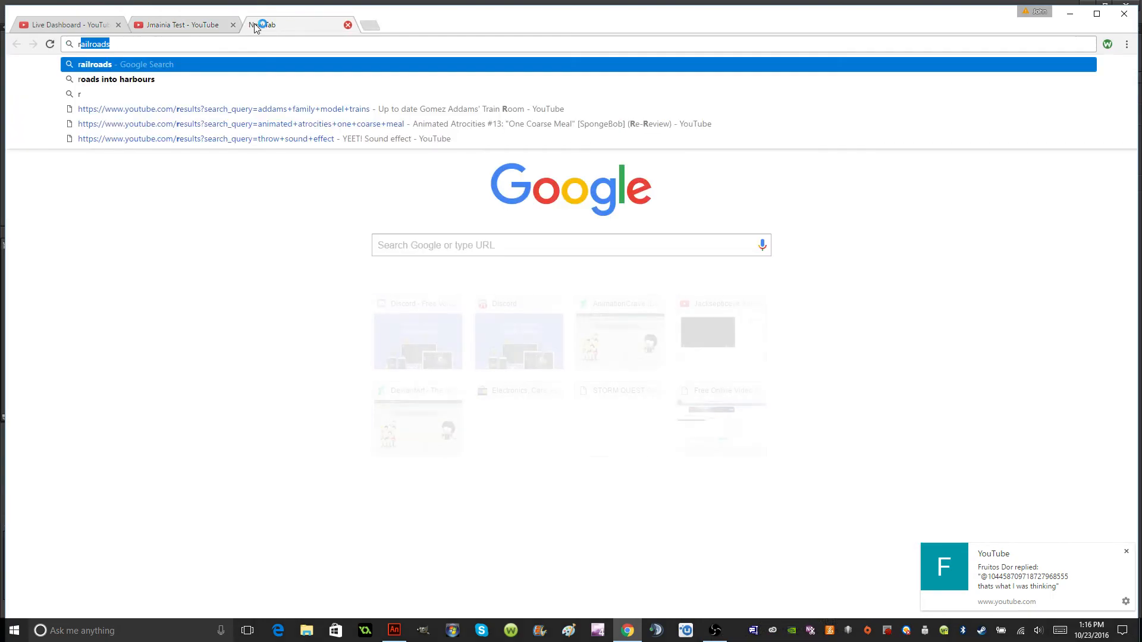
text(way worker vest)
key(Return)
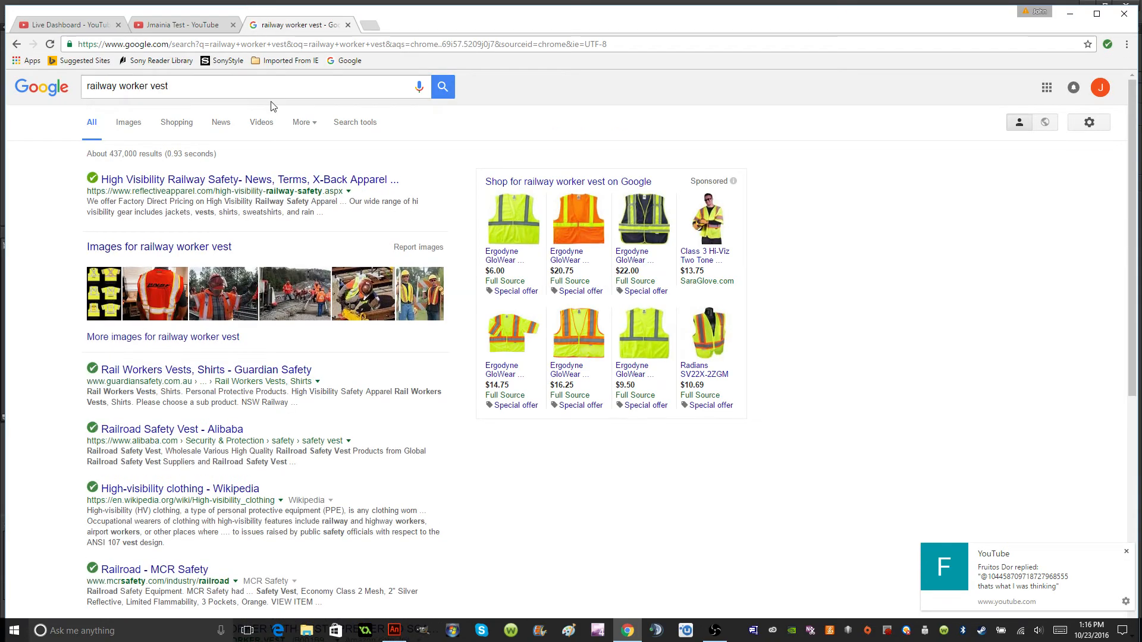
click(132, 125)
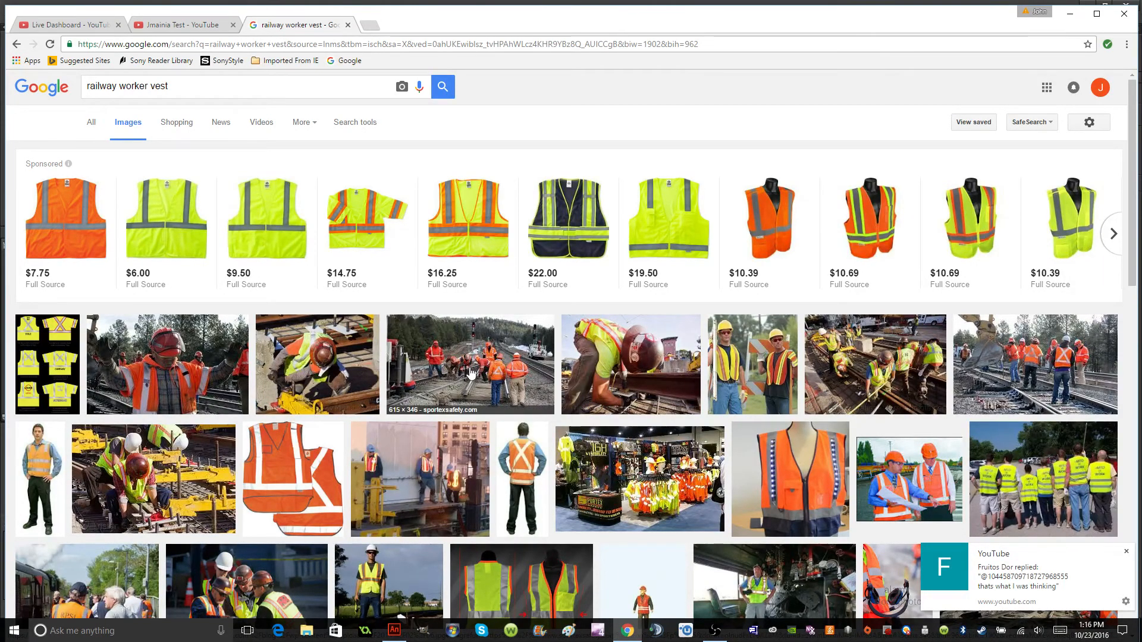
Examine the railway vest photos as a colour reference, close the search tab and return to Adobe Animate.
click(1126, 552)
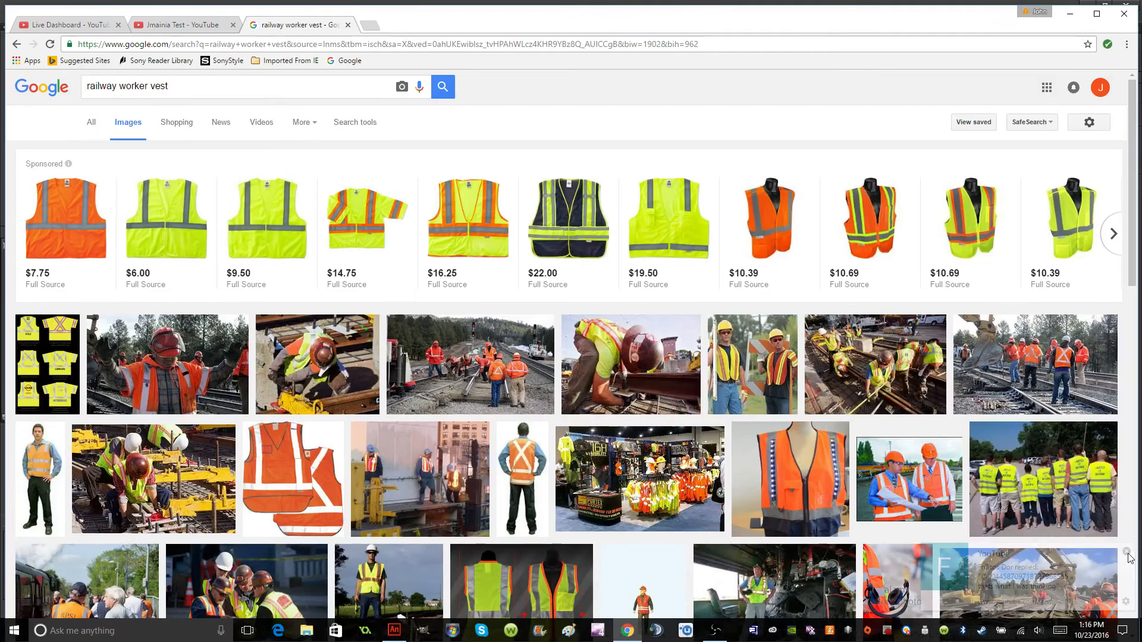
scroll(566, 484, down, 5)
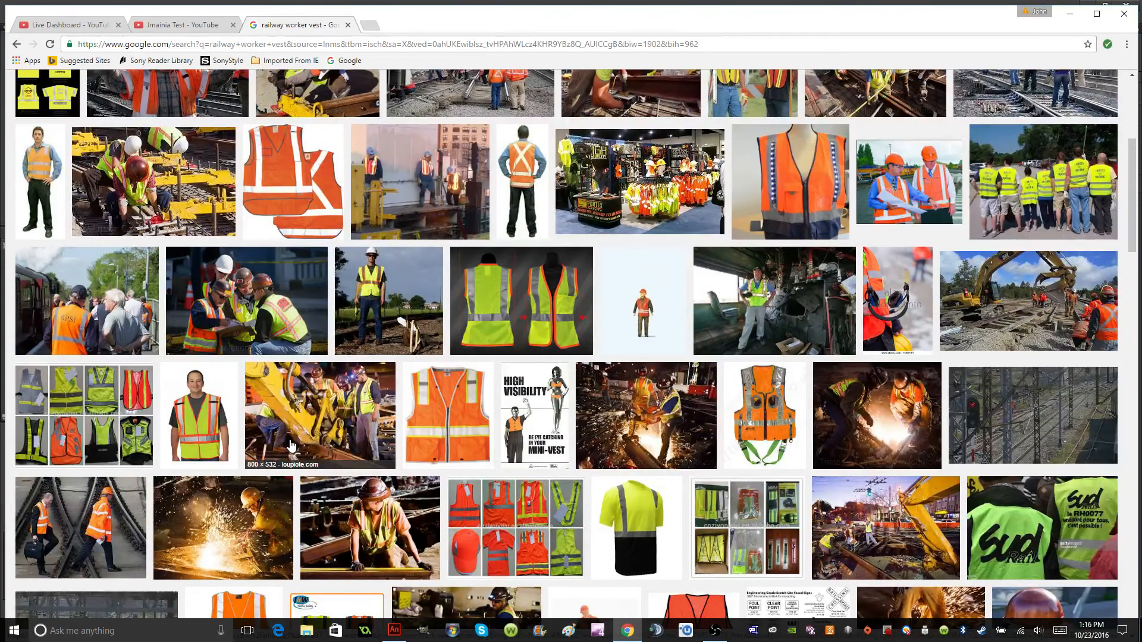
scroll(291, 445, up, 5)
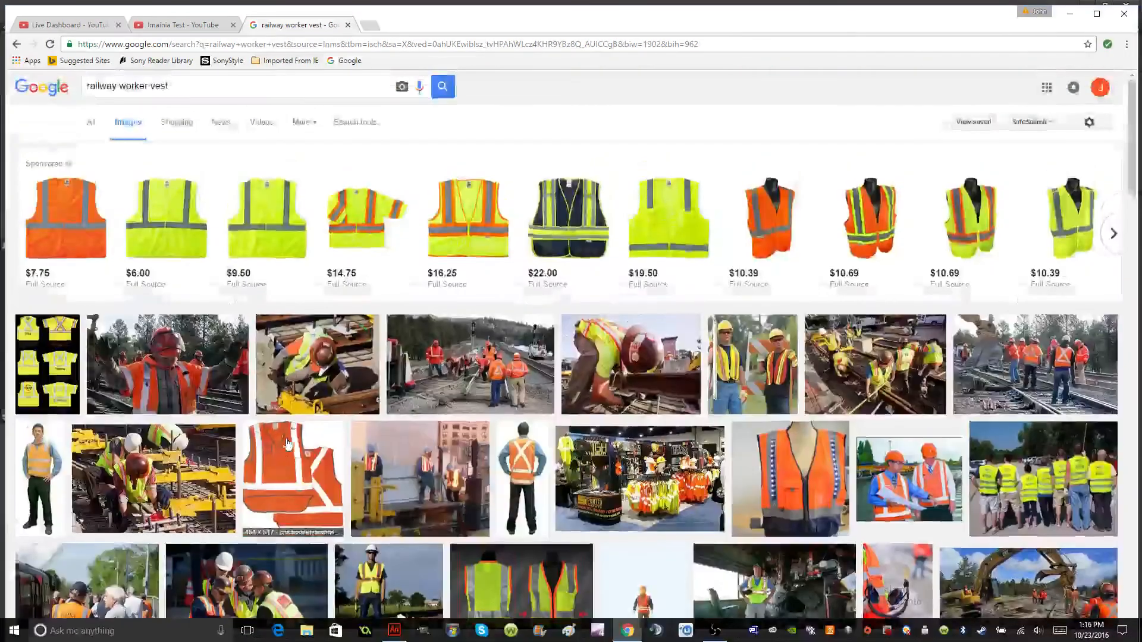
click(348, 25)
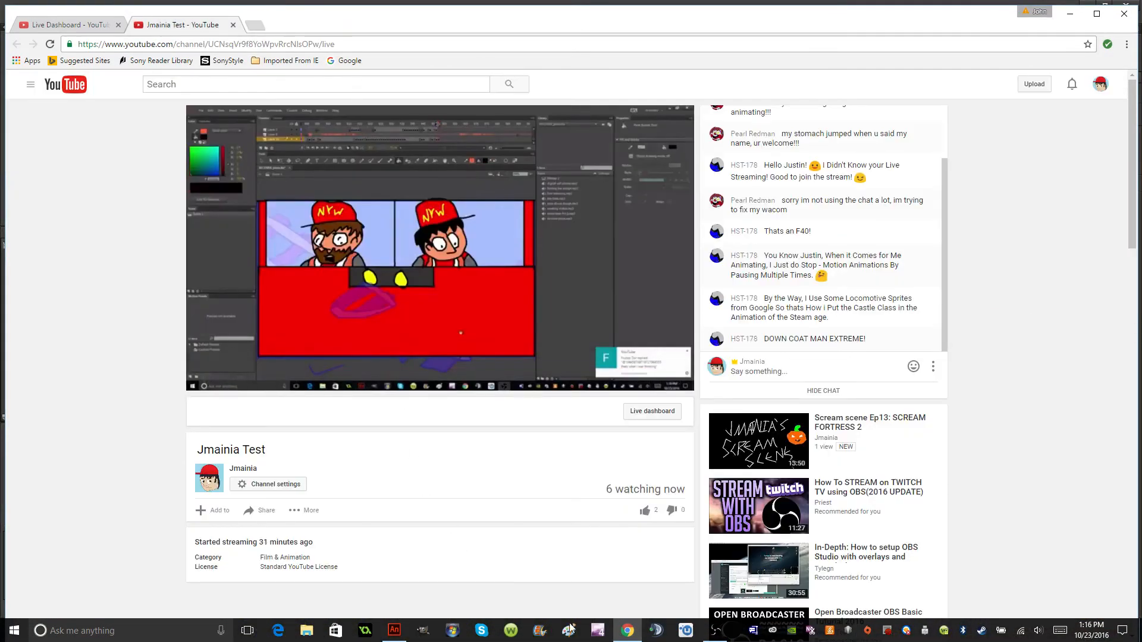
click(714, 632)
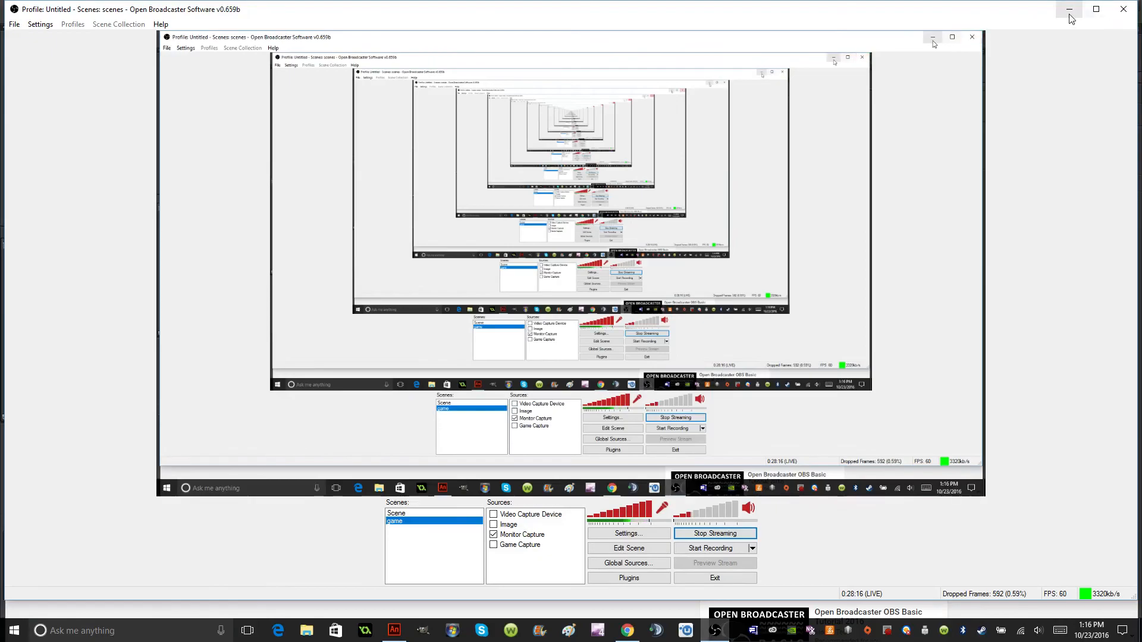
click(1070, 9)
click(392, 631)
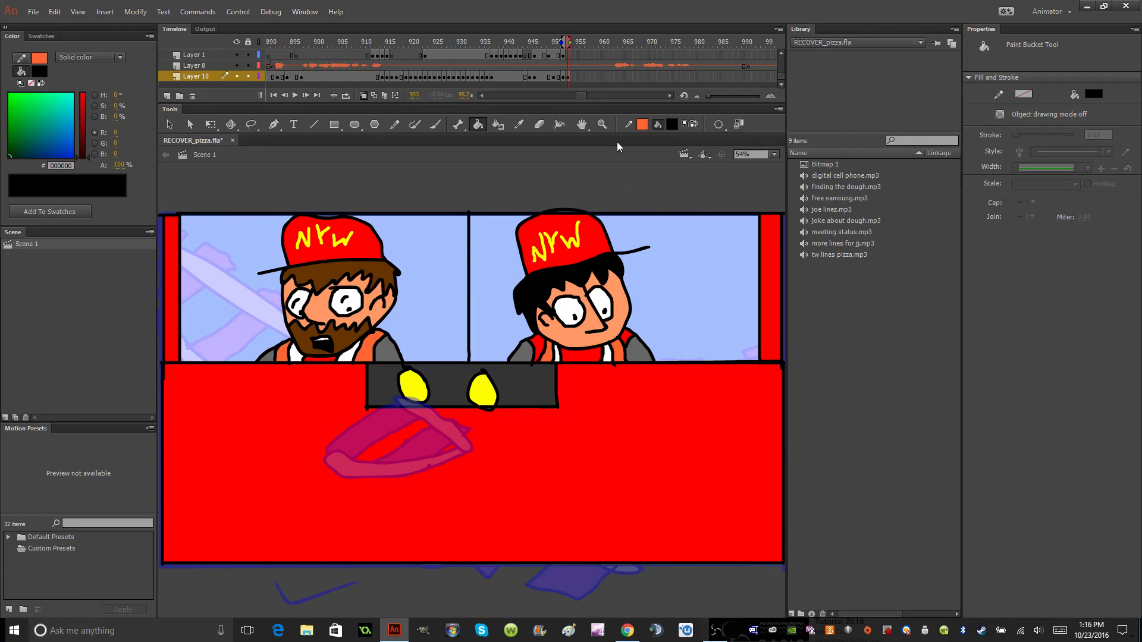
Fill the windshield background around both crewmen with grey #666666 and set the fill colour to dark grey #333333.
click(674, 127)
click(715, 176)
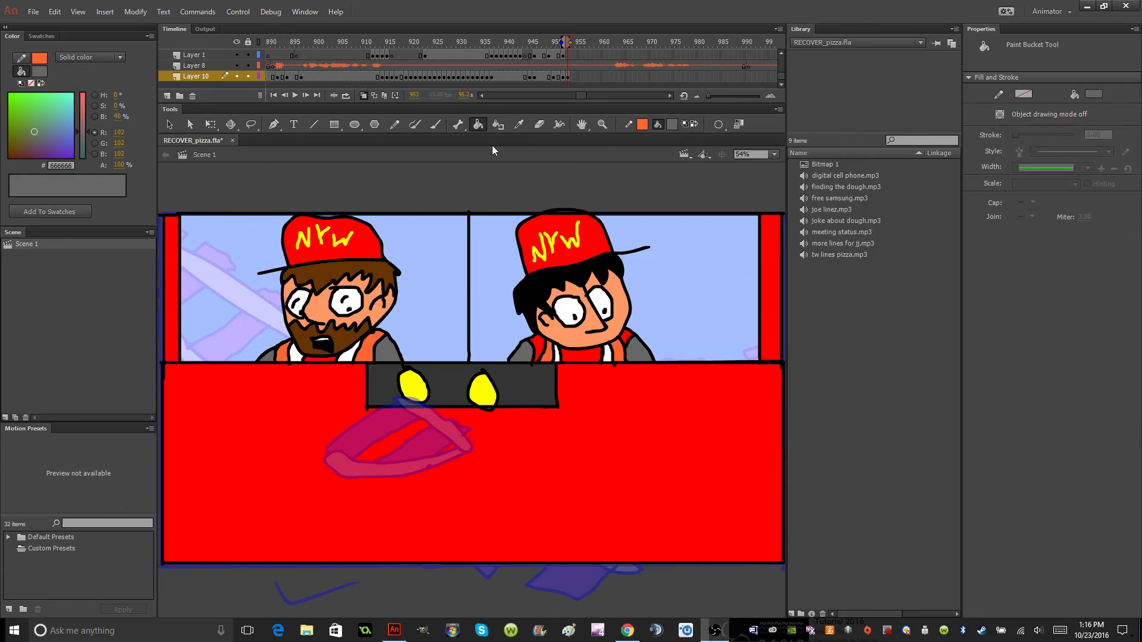
click(465, 289)
click(500, 290)
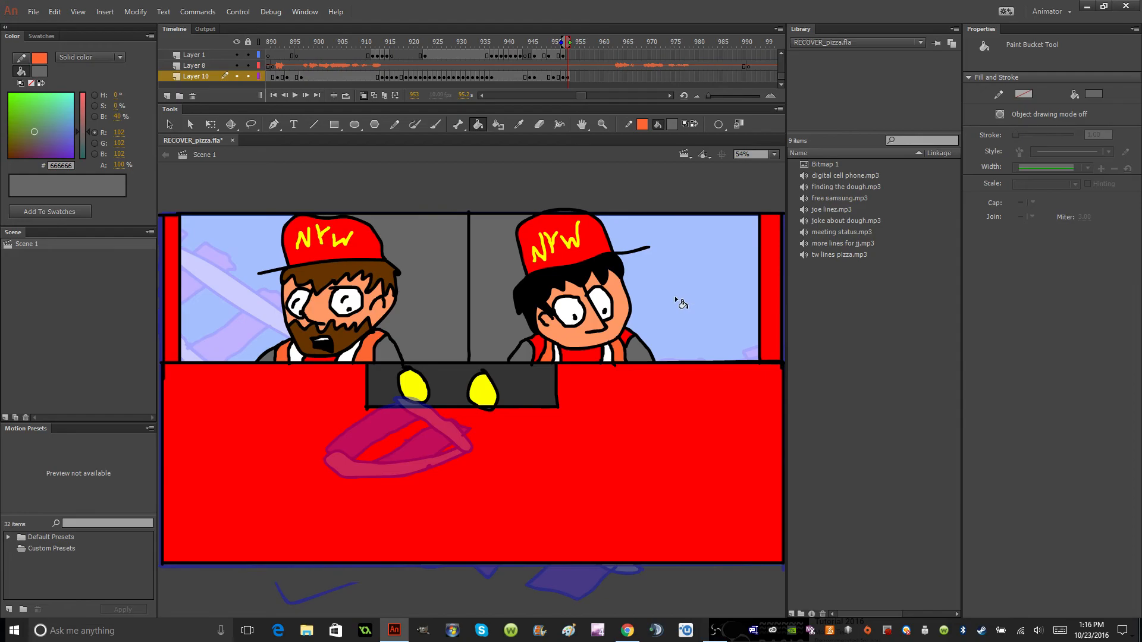
click(684, 295)
click(259, 304)
click(671, 126)
click(716, 169)
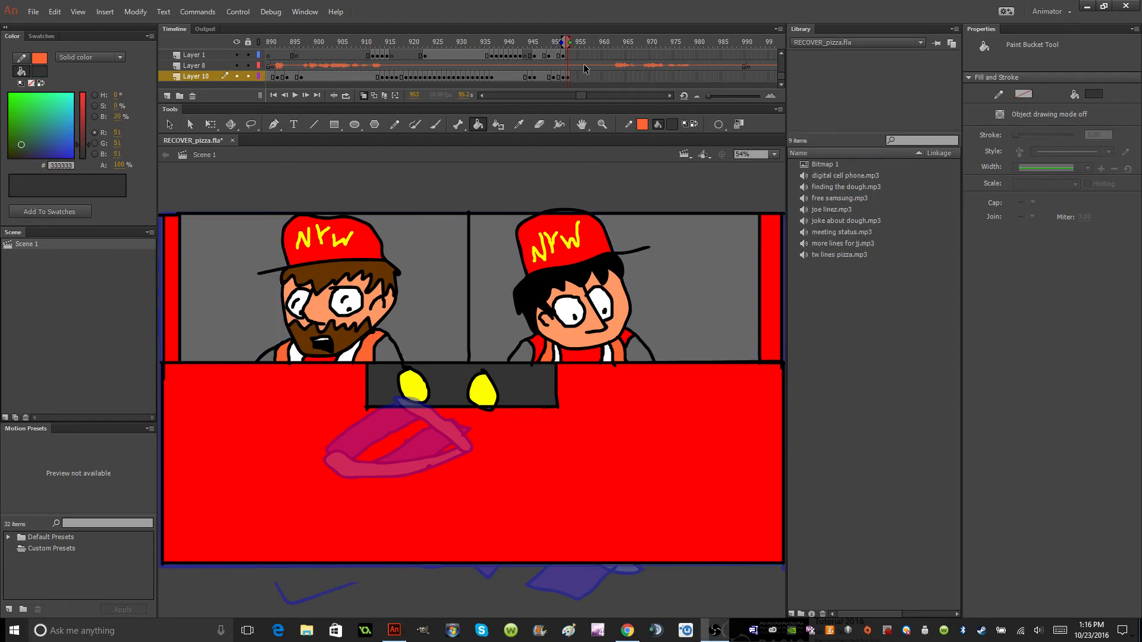
Play the timeline from frame 950 and again from frame 960 to check the timing of the dialogue audio.
click(554, 67)
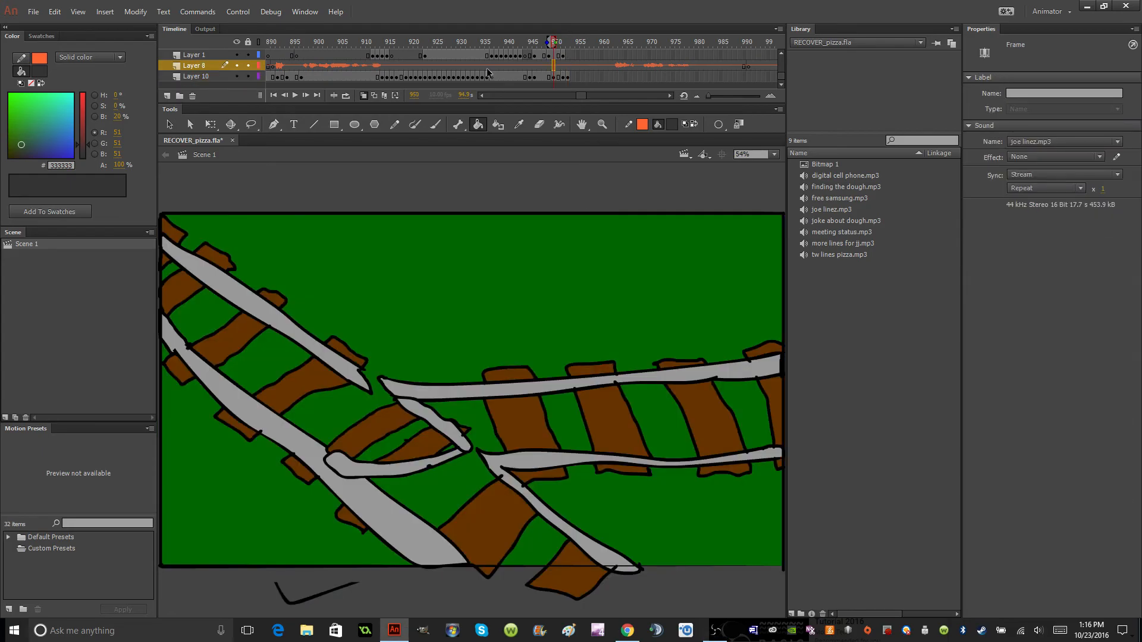
click(295, 96)
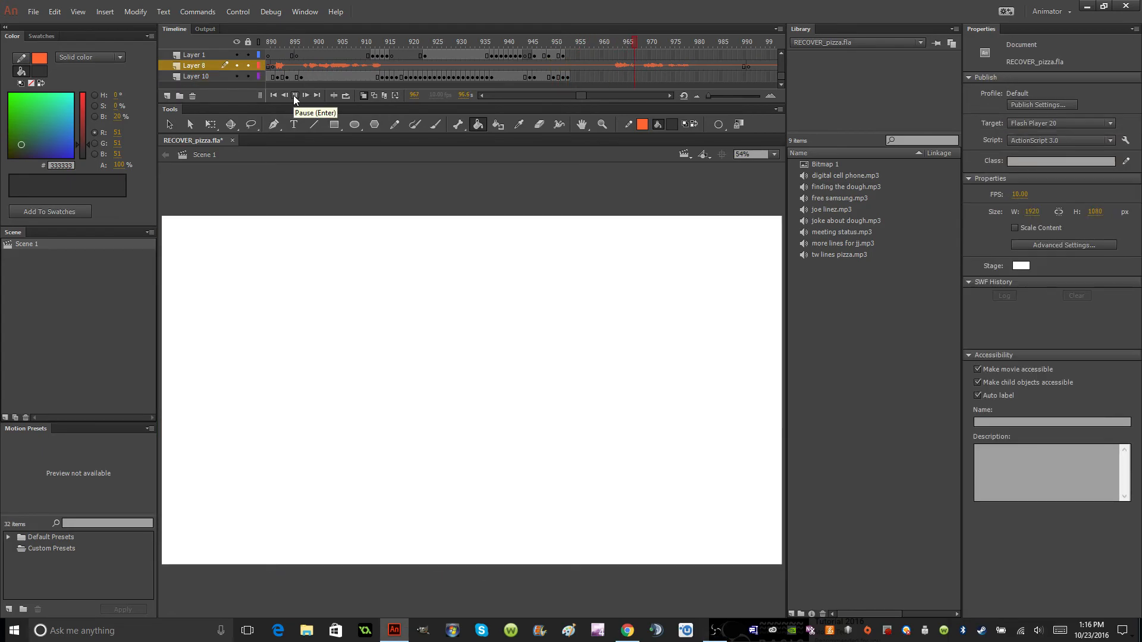
click(294, 95)
click(602, 65)
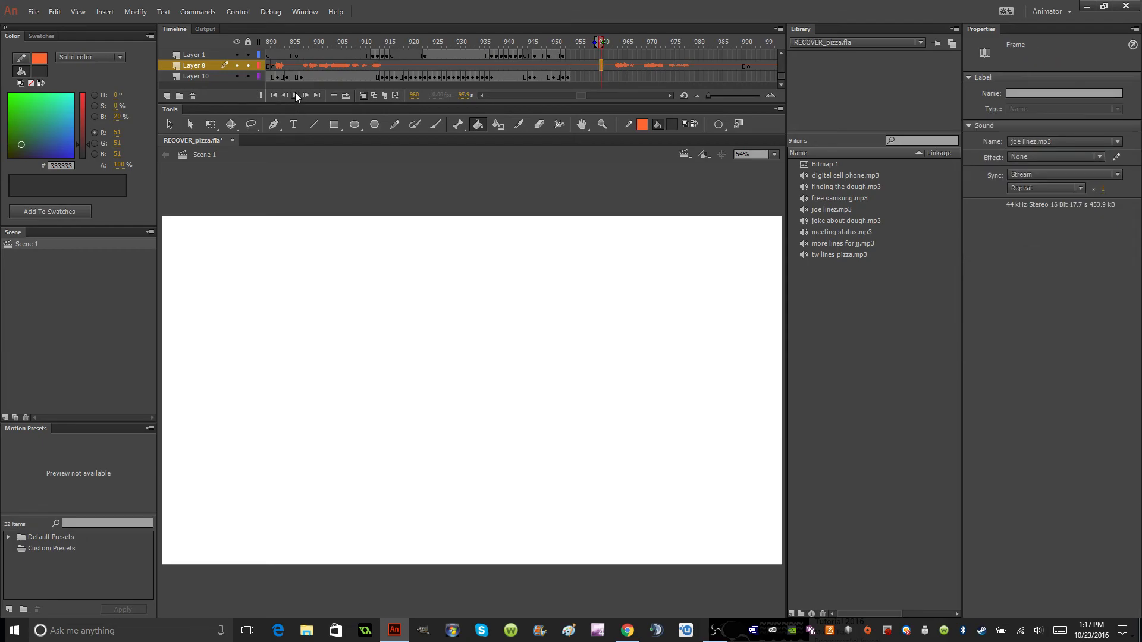
click(295, 95)
click(296, 95)
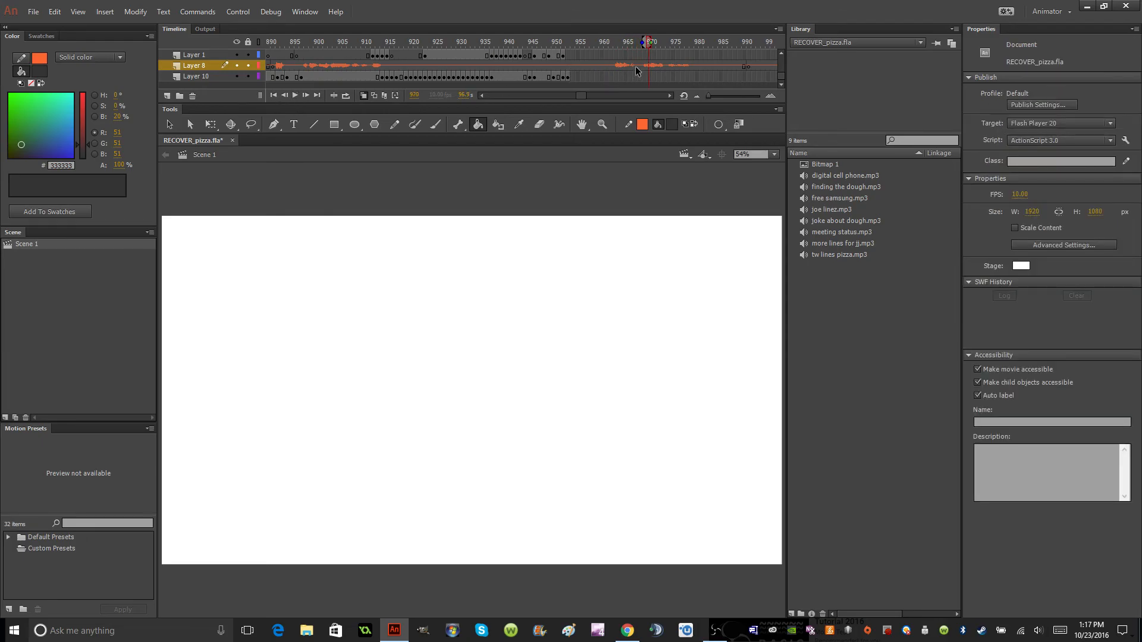
Split the joe linez.mp3 audio on Layer 8 at frames 968 and 962.
click(635, 65)
right_click(637, 65)
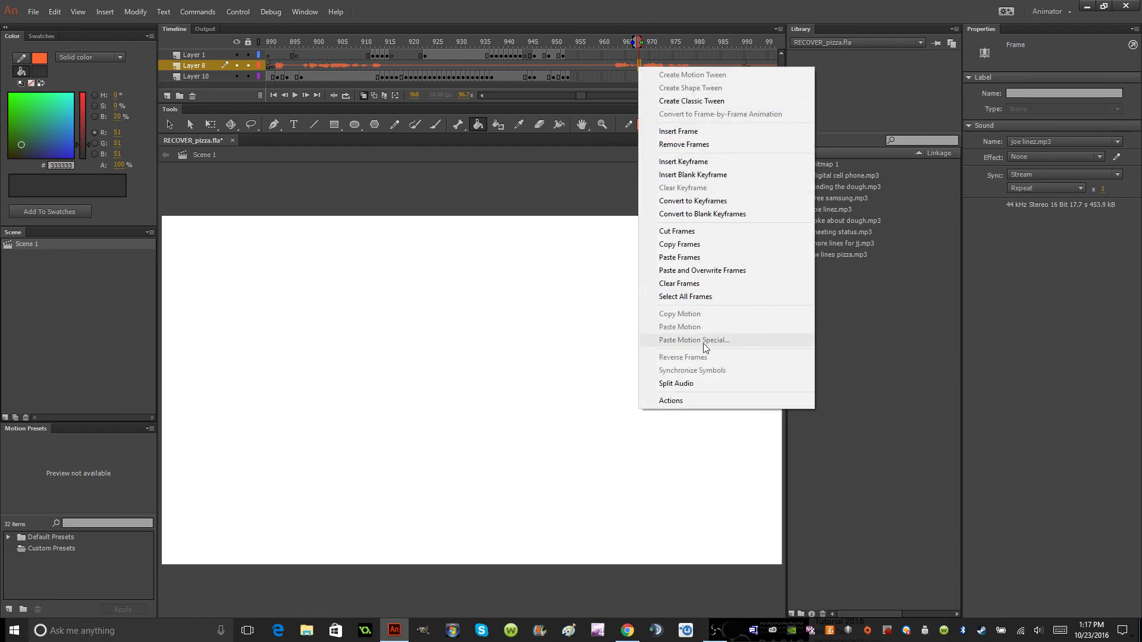
click(693, 384)
right_click(609, 66)
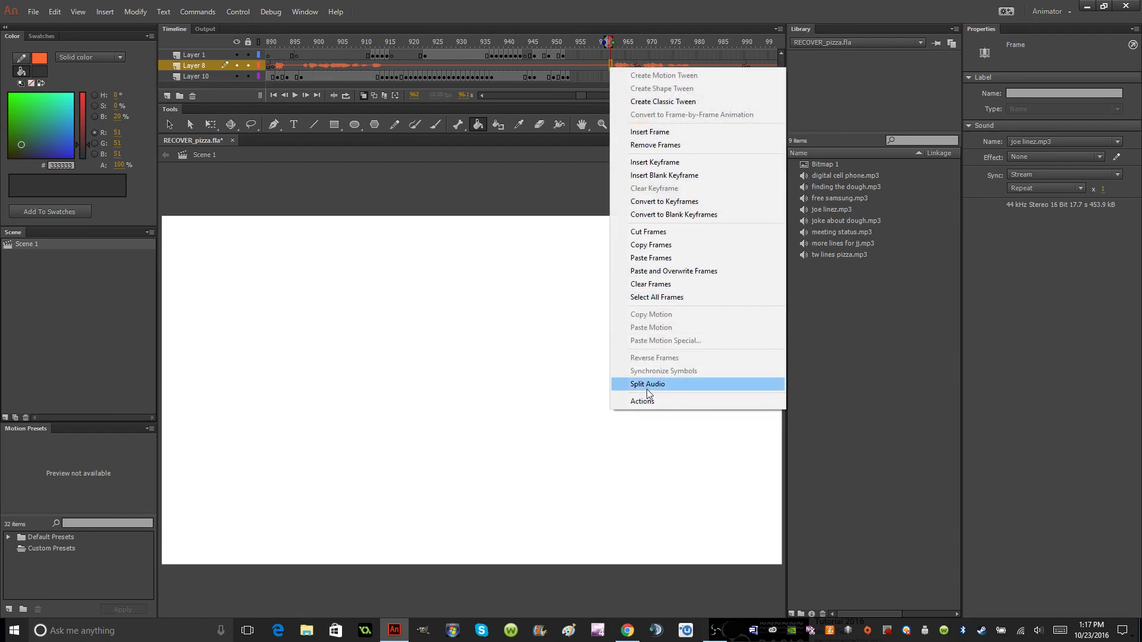
click(648, 384)
Remove the Layer 8 audio frames between the two new split points.
click(627, 65)
right_click(612, 66)
click(639, 145)
Split the Layer 8 audio at frame 954 and remove the silent frames between there and the next split point.
click(569, 66)
click(571, 66)
right_click(571, 66)
click(592, 384)
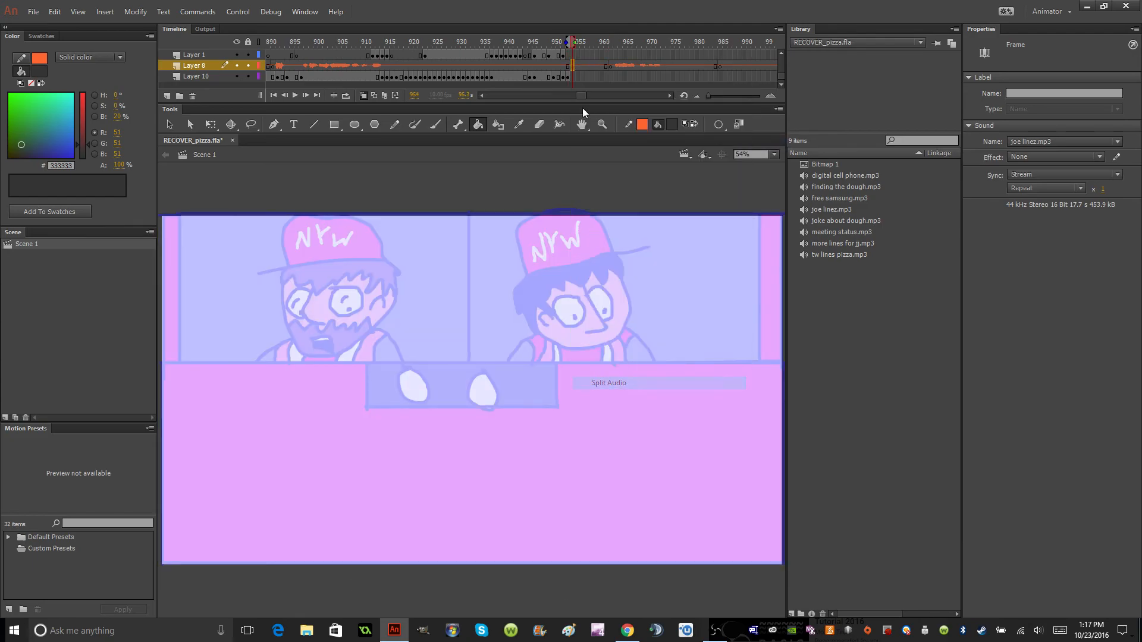
drag(605, 66, 575, 67)
right_click(575, 66)
click(639, 141)
Insert a blank keyframe on Layer 1 at frame 953 and go to frame 935.
click(577, 63)
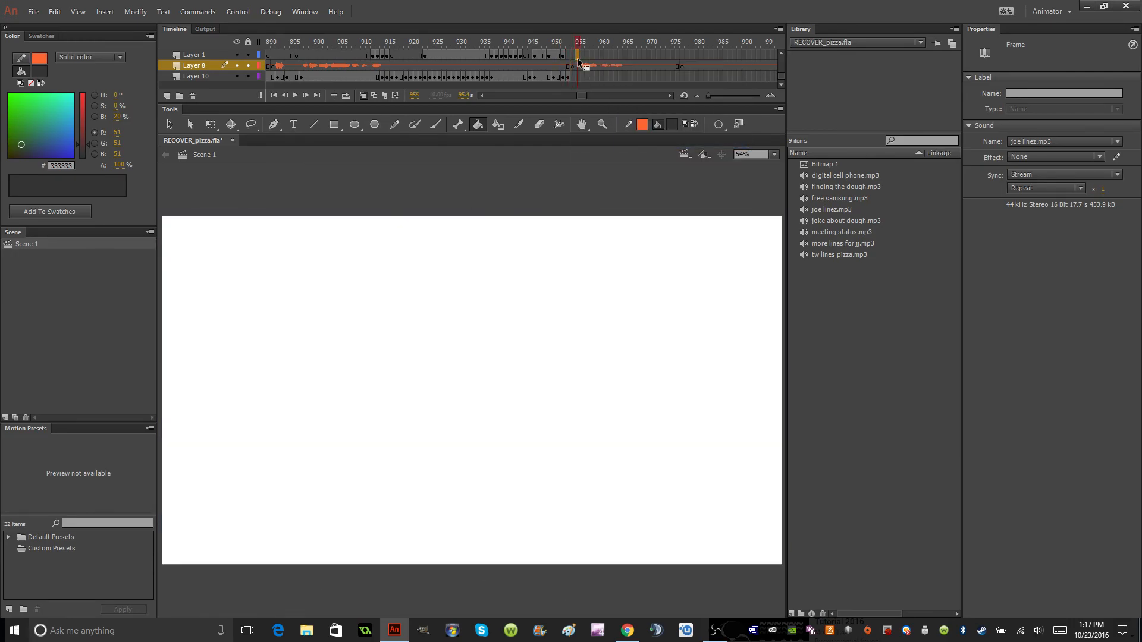
click(577, 58)
click(572, 67)
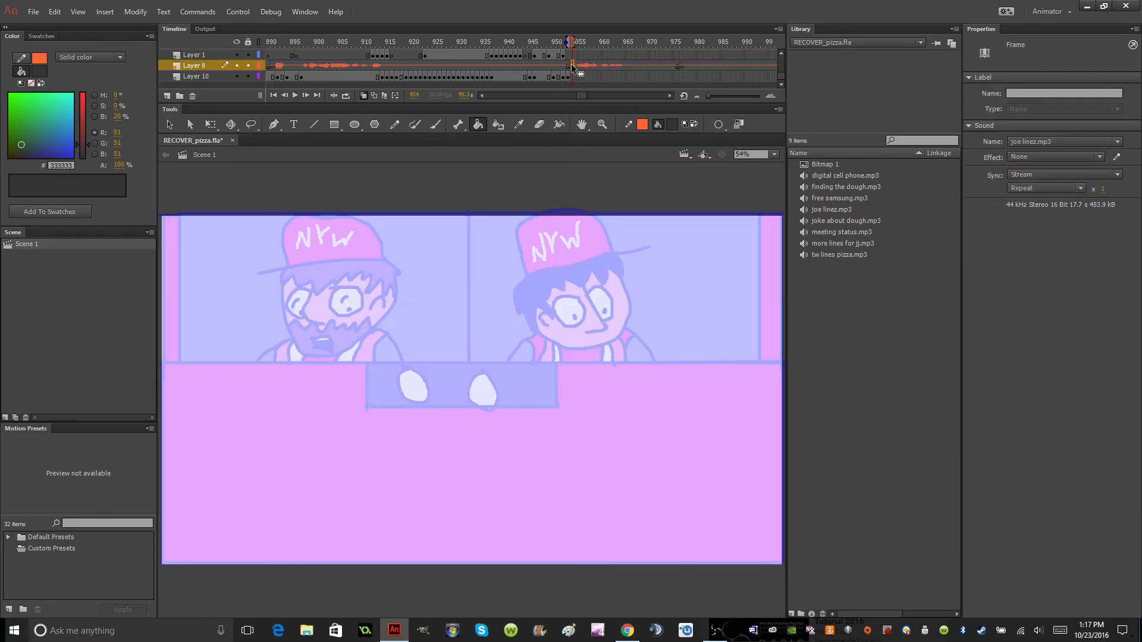
click(566, 56)
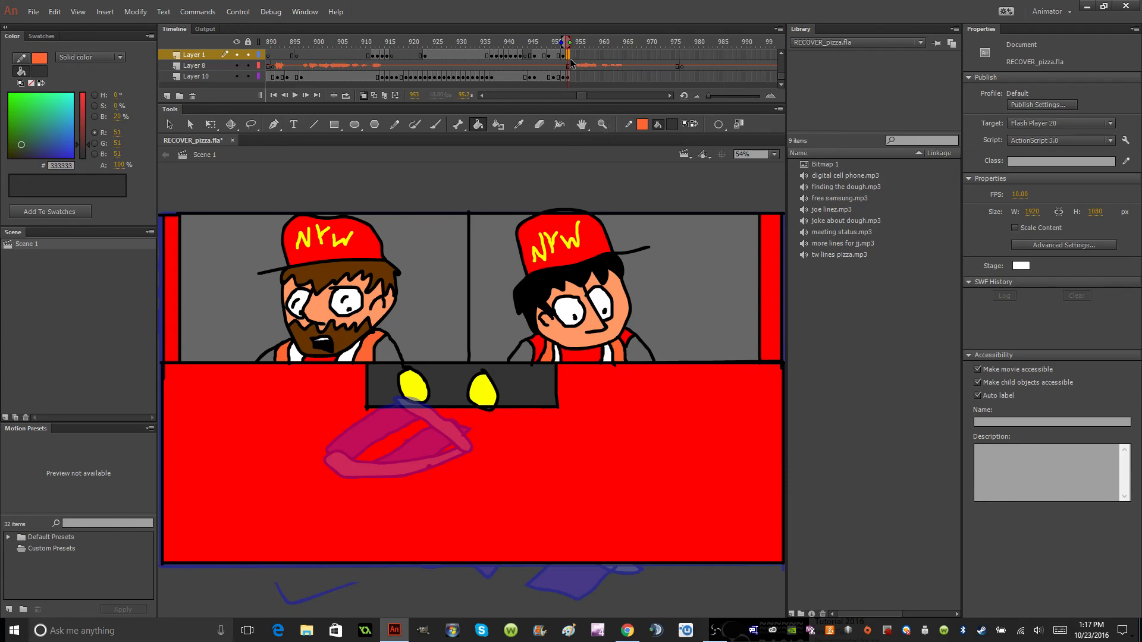
click(568, 76)
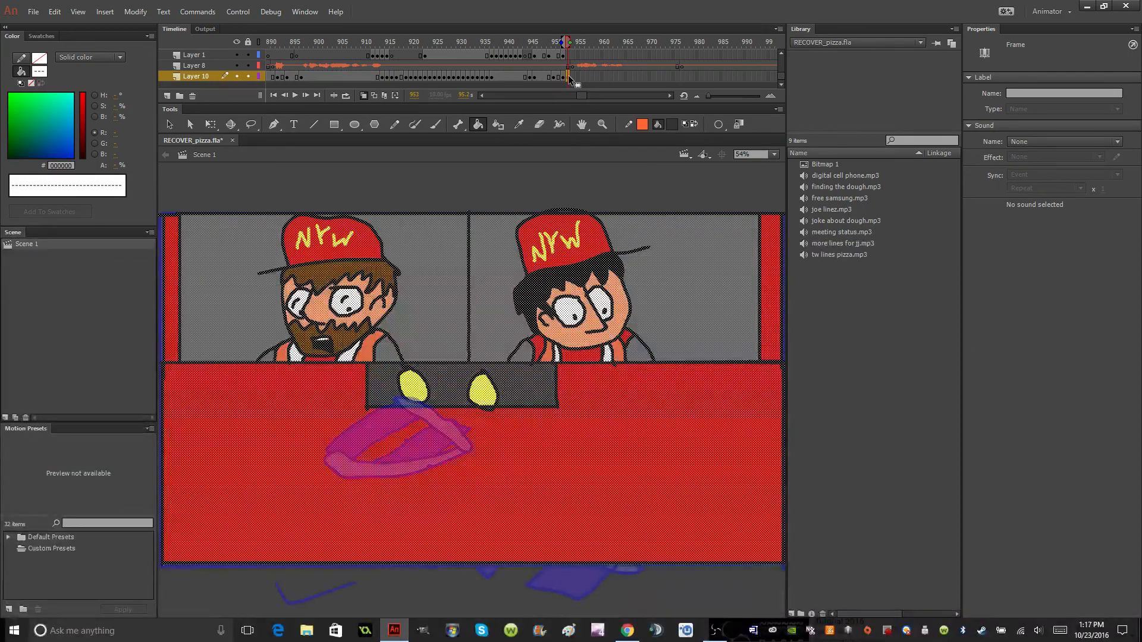
right_click(567, 55)
click(602, 164)
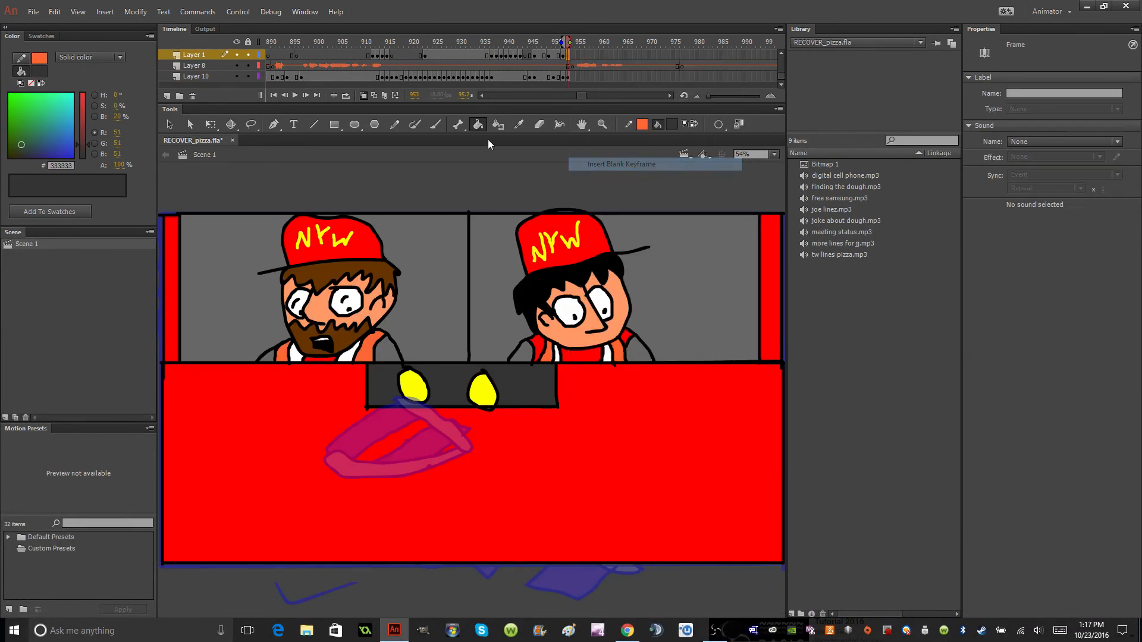
click(482, 62)
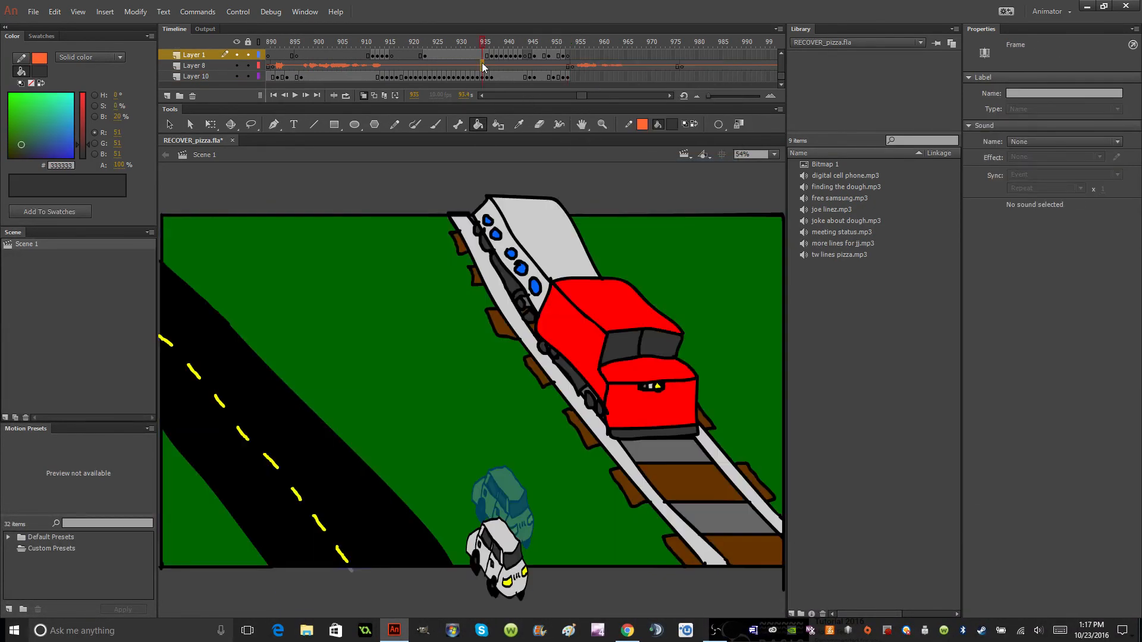
Preview the sequence from frame 935 and brush a small black open mouth on the black-haired crewman on Layer 1 at frame 953.
click(294, 96)
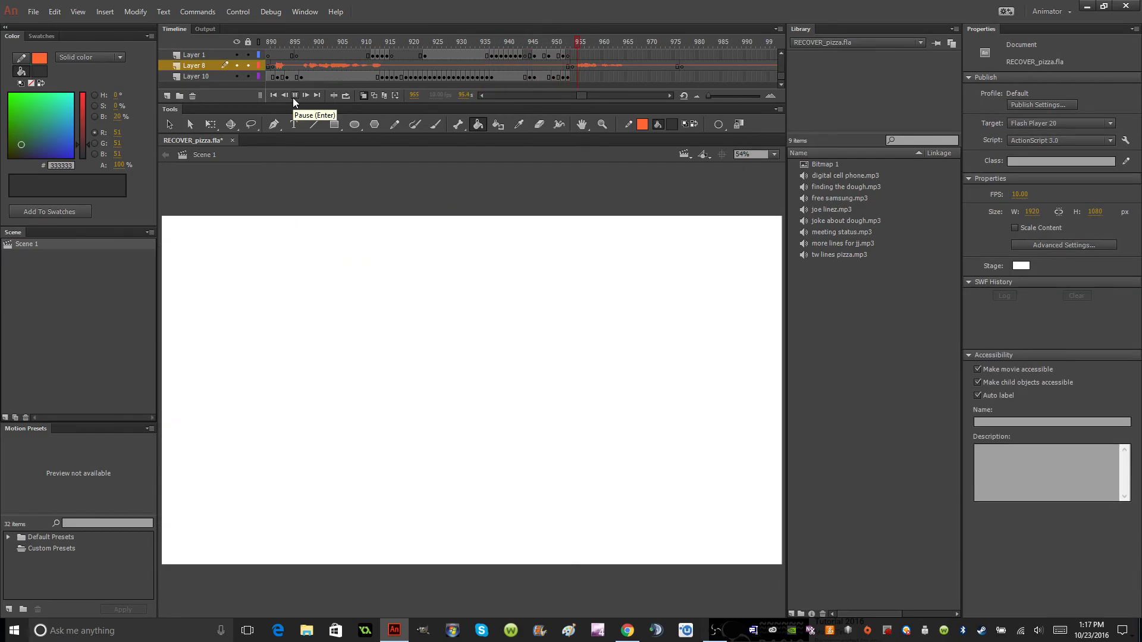
click(294, 96)
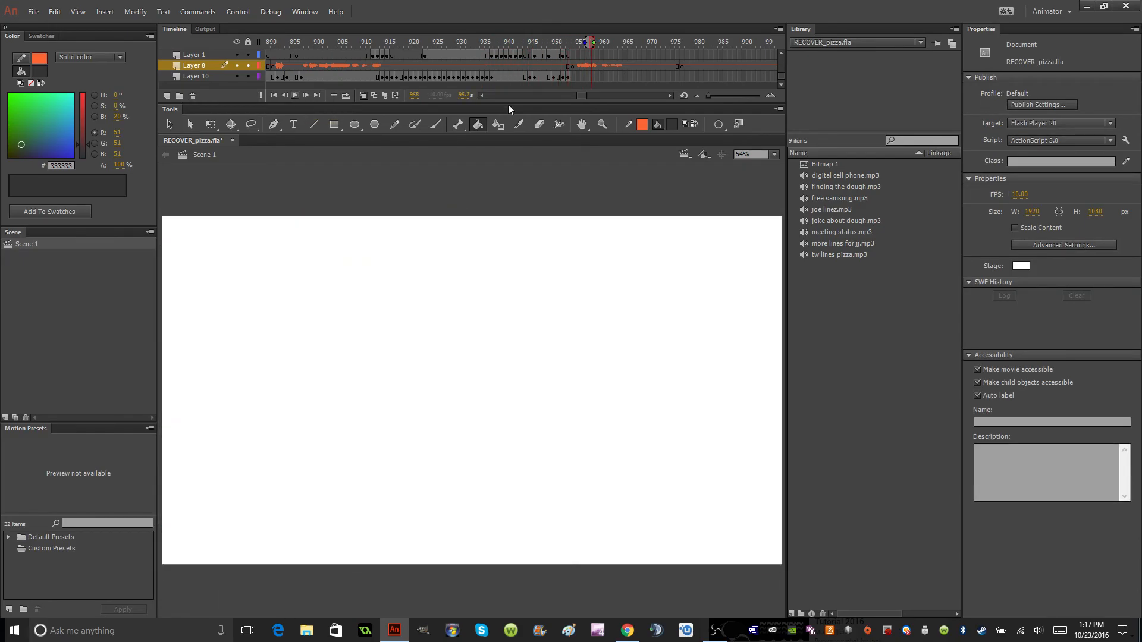
click(659, 126)
click(685, 164)
click(569, 56)
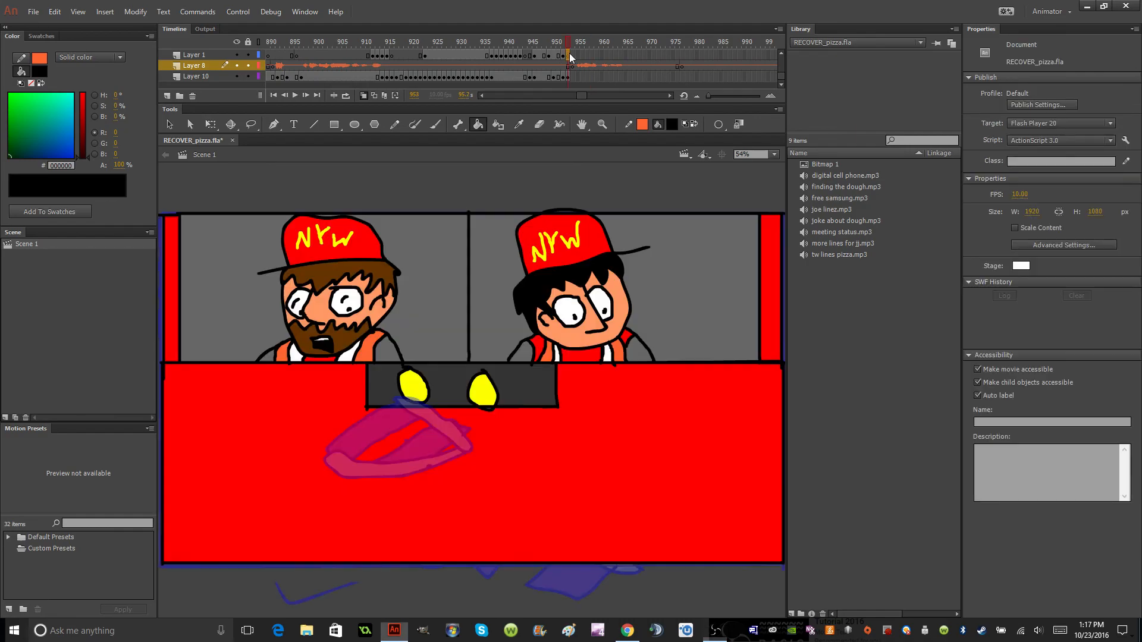
click(435, 124)
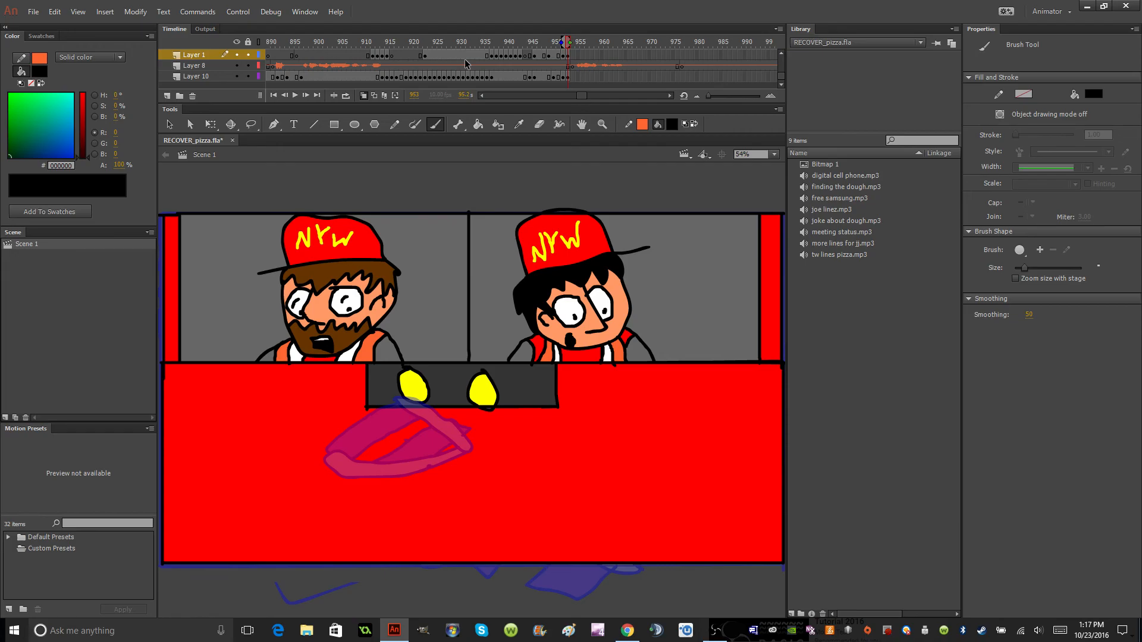
Play back the train junction sequence from frame 923 through the crew close-up to check the timing.
click(434, 76)
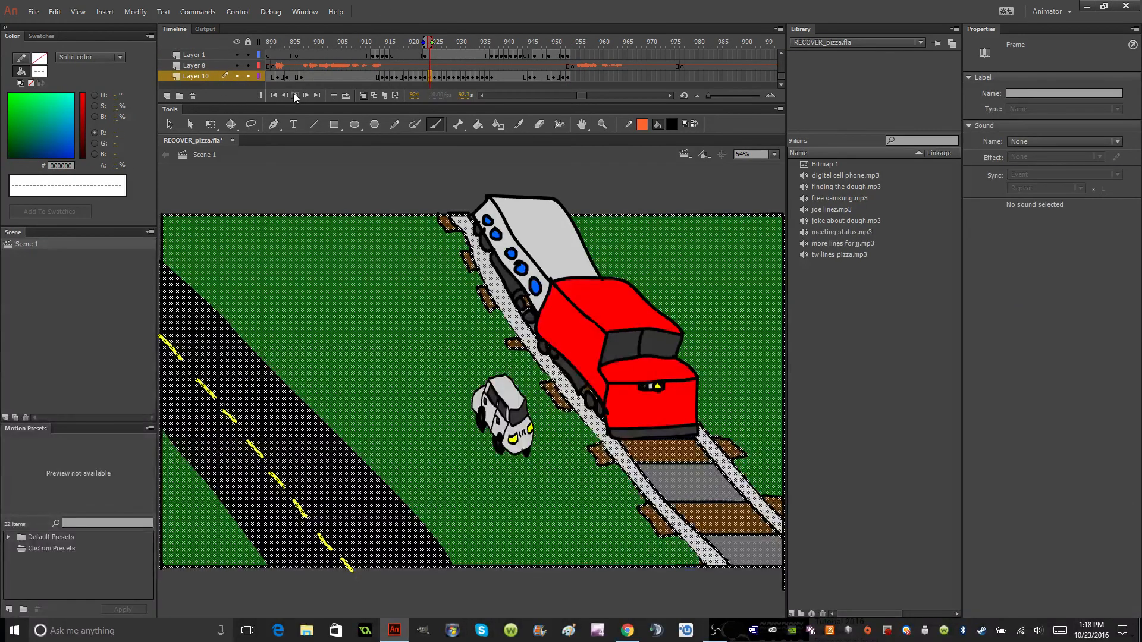
click(297, 95)
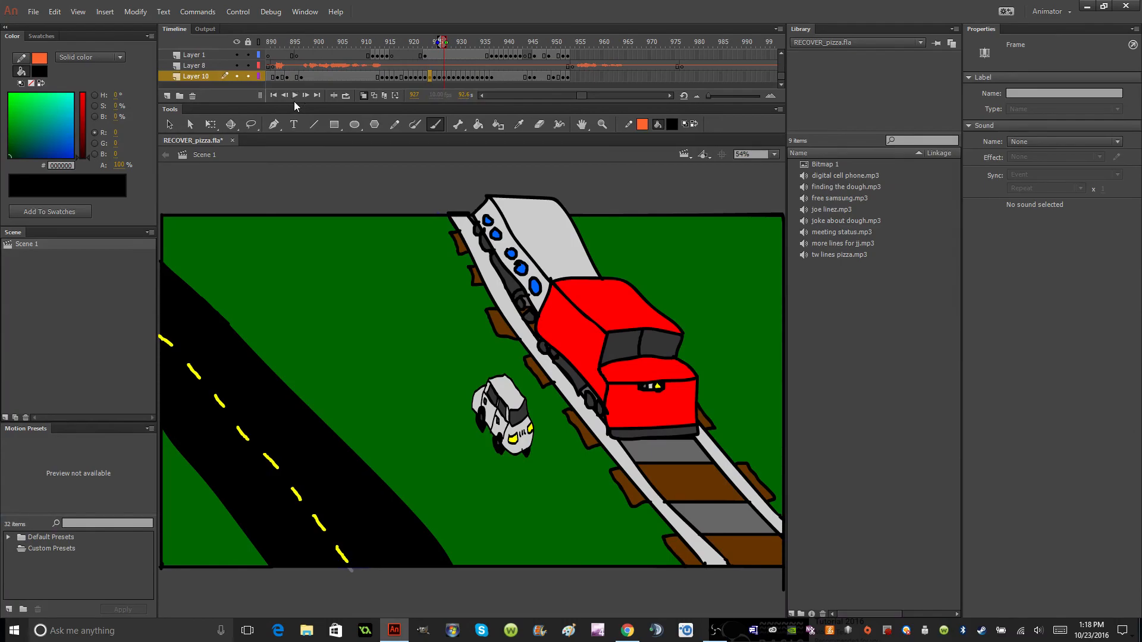
click(362, 83)
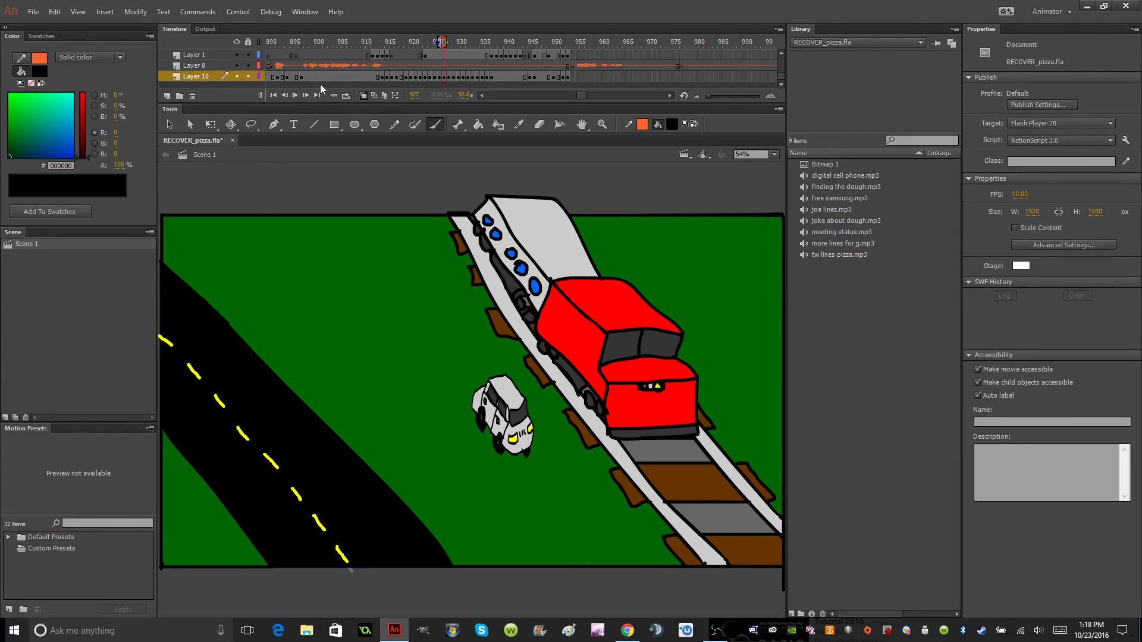
click(426, 76)
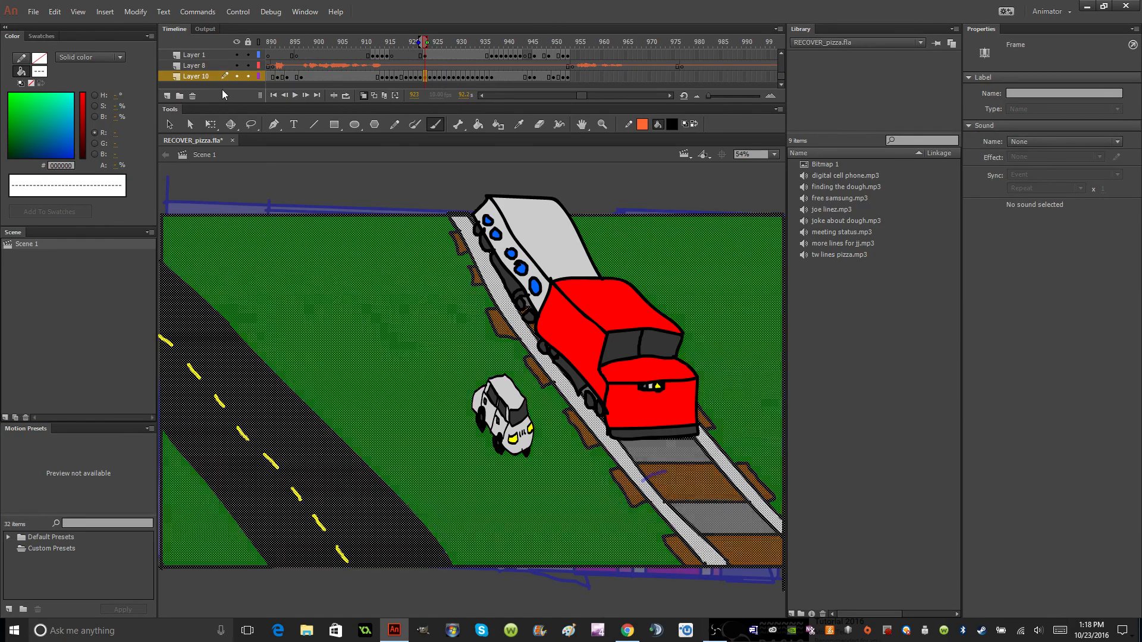
click(294, 97)
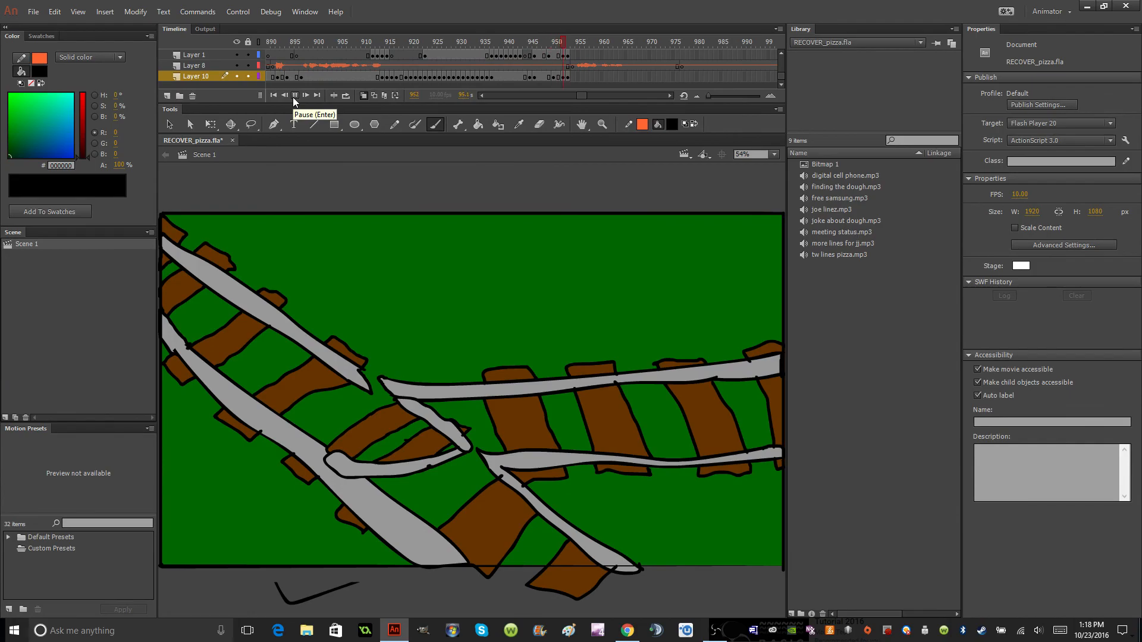
click(294, 96)
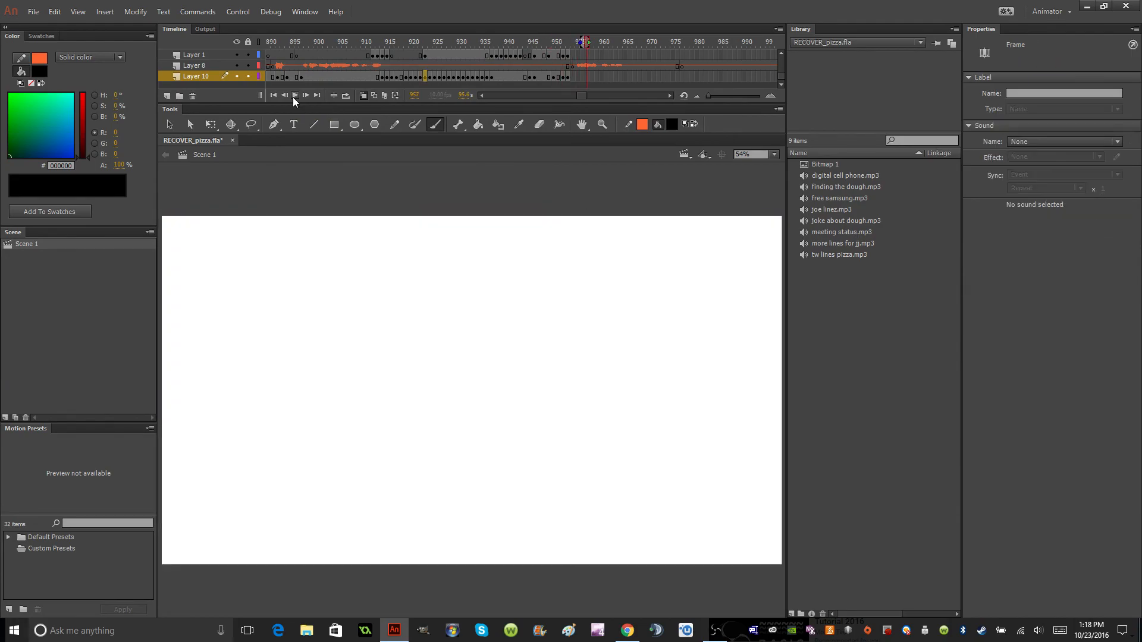
Insert a blank keyframe on Layer 1 at frame 954 for the crewman's next mouth shape.
click(570, 55)
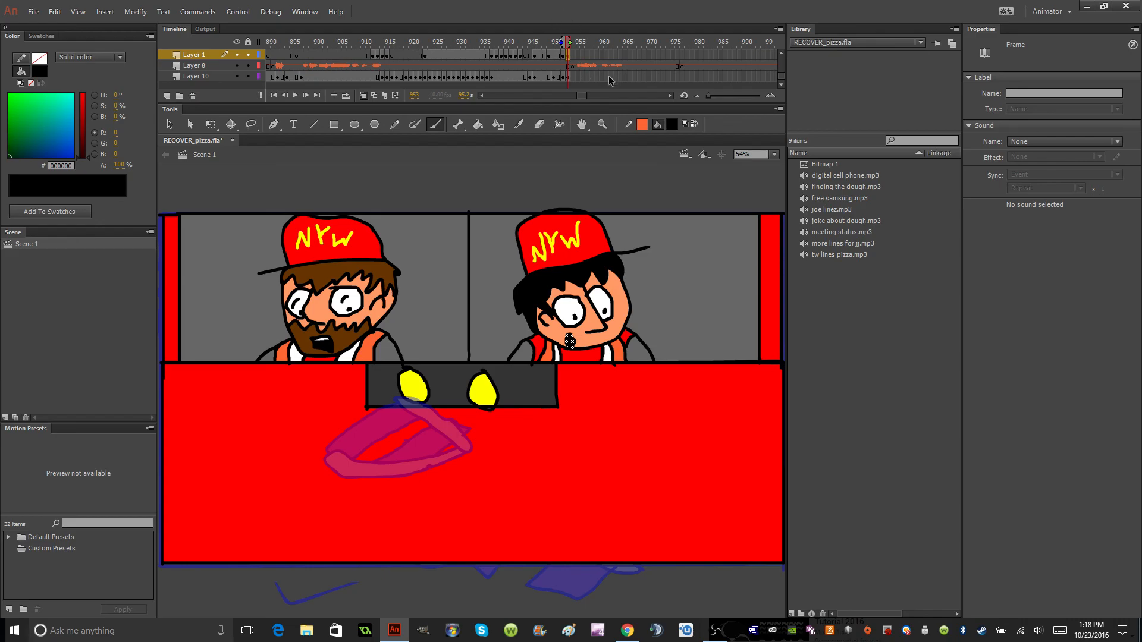
click(576, 57)
click(573, 57)
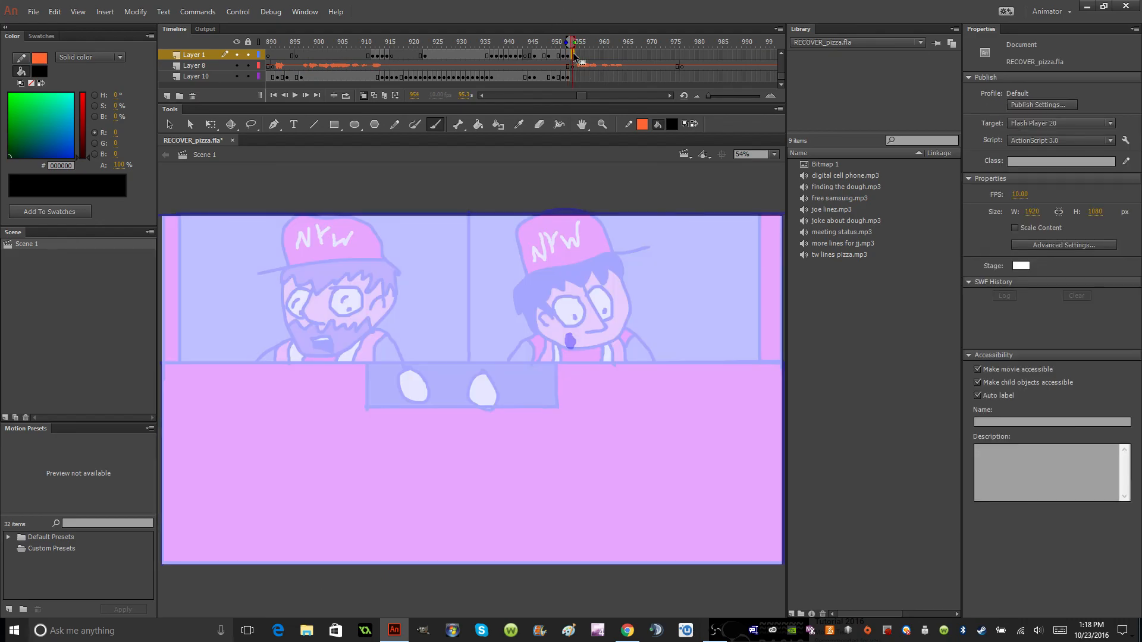
click(567, 56)
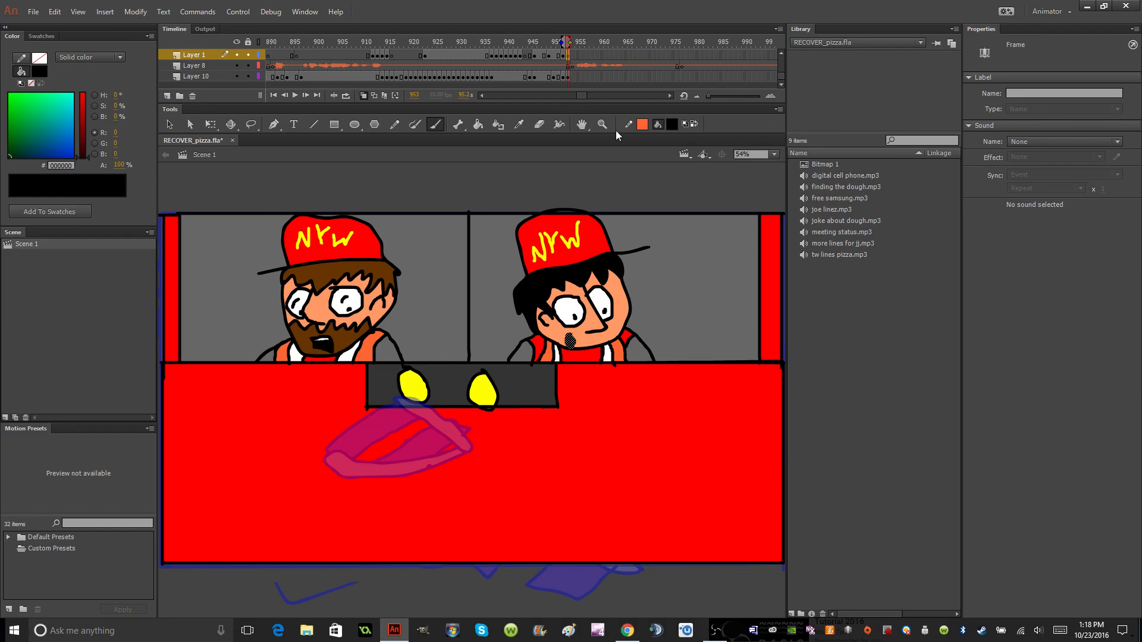
click(529, 65)
click(569, 56)
click(569, 56)
click(574, 56)
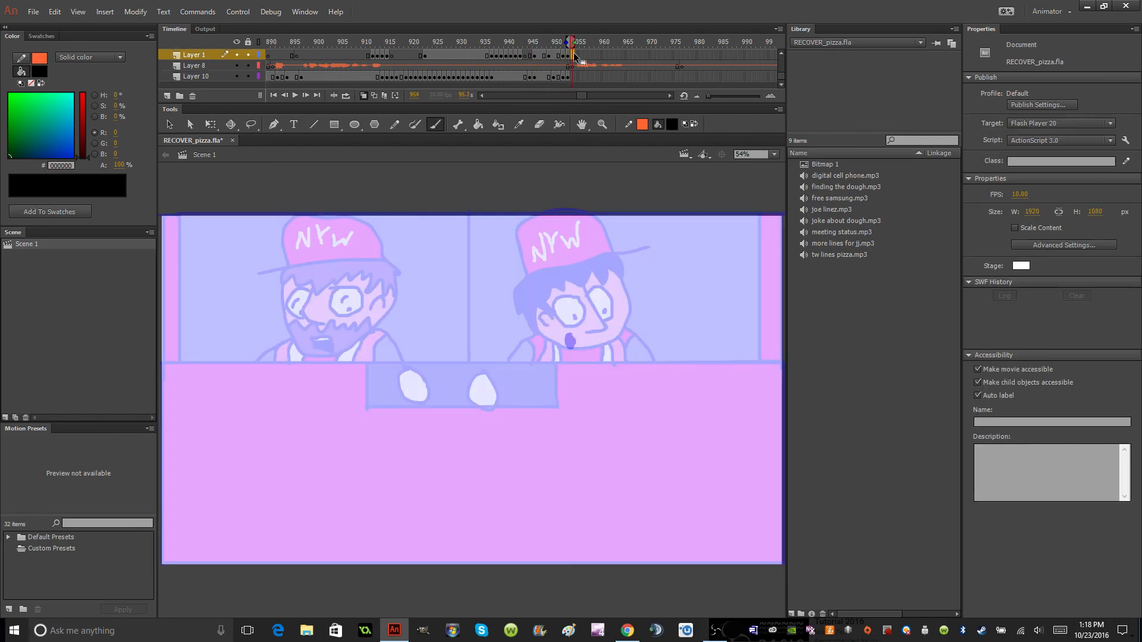
right_click(574, 56)
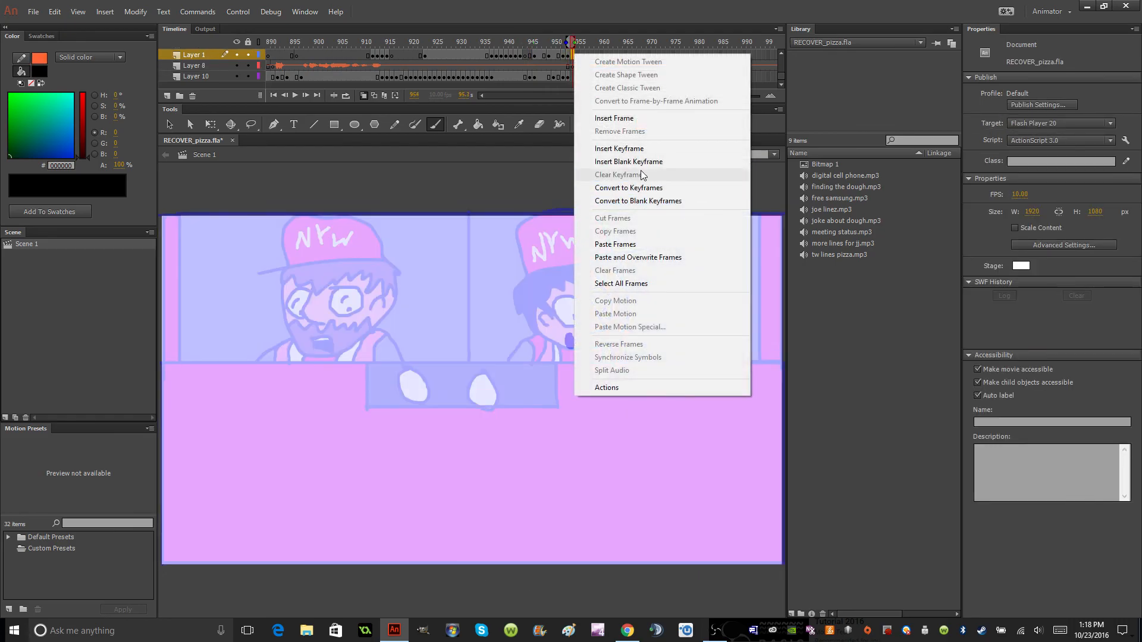
click(591, 162)
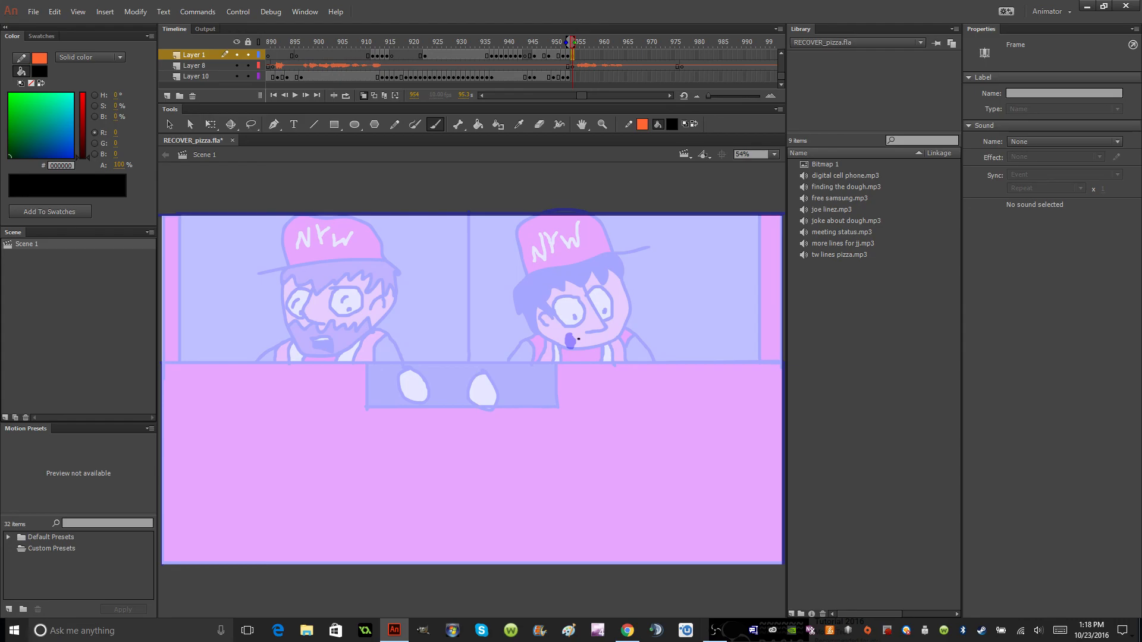
Brush a wider open mouth with a teeth line on the black-haired crewman at frame 954 and fill its interior black.
mouse_move(579, 334)
mouse_down()
mouse_move(562, 337)
mouse_move(573, 349)
mouse_move(577, 339)
mouse_up()
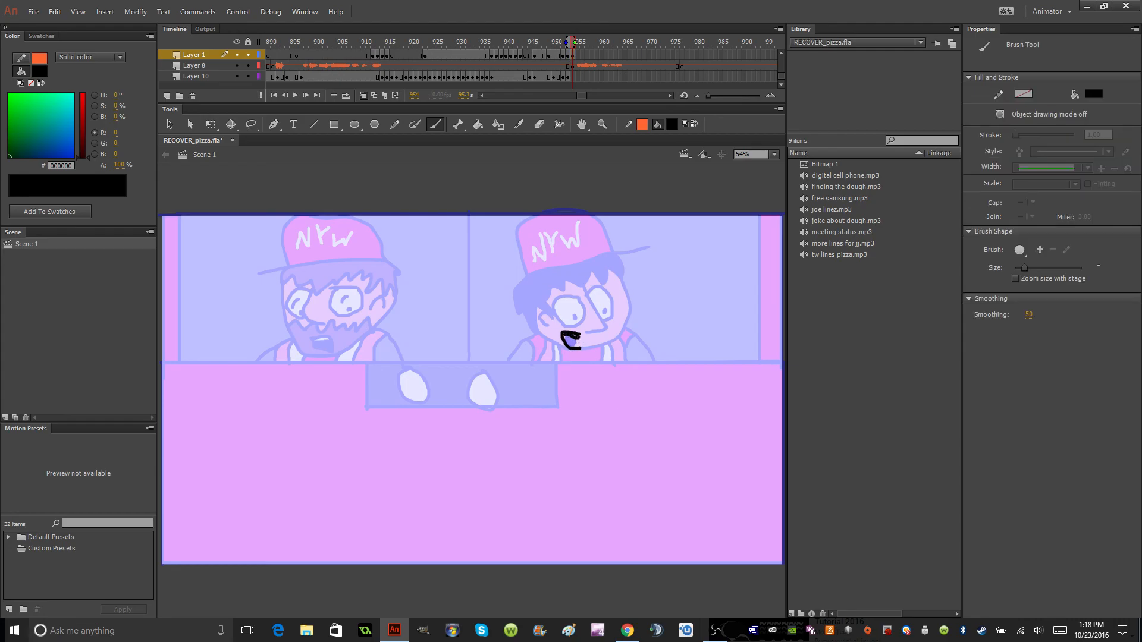
key(ctrl+z)
mouse_move(578, 341)
mouse_down()
mouse_move(562, 338)
mouse_move(584, 350)
mouse_up()
key(ctrl+z)
click(478, 124)
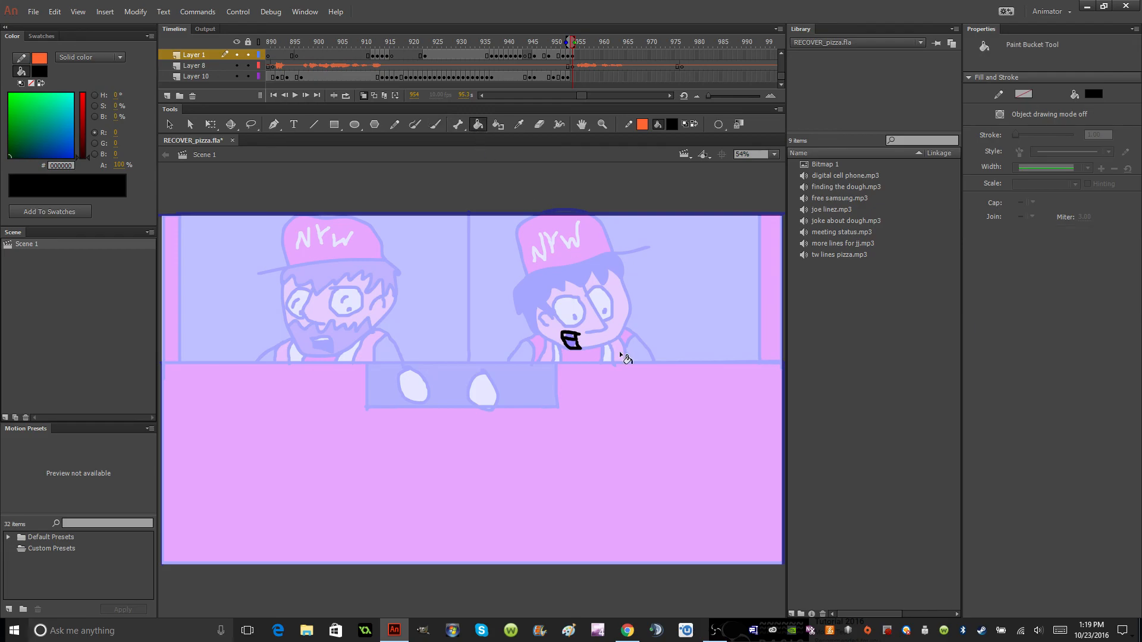
click(570, 343)
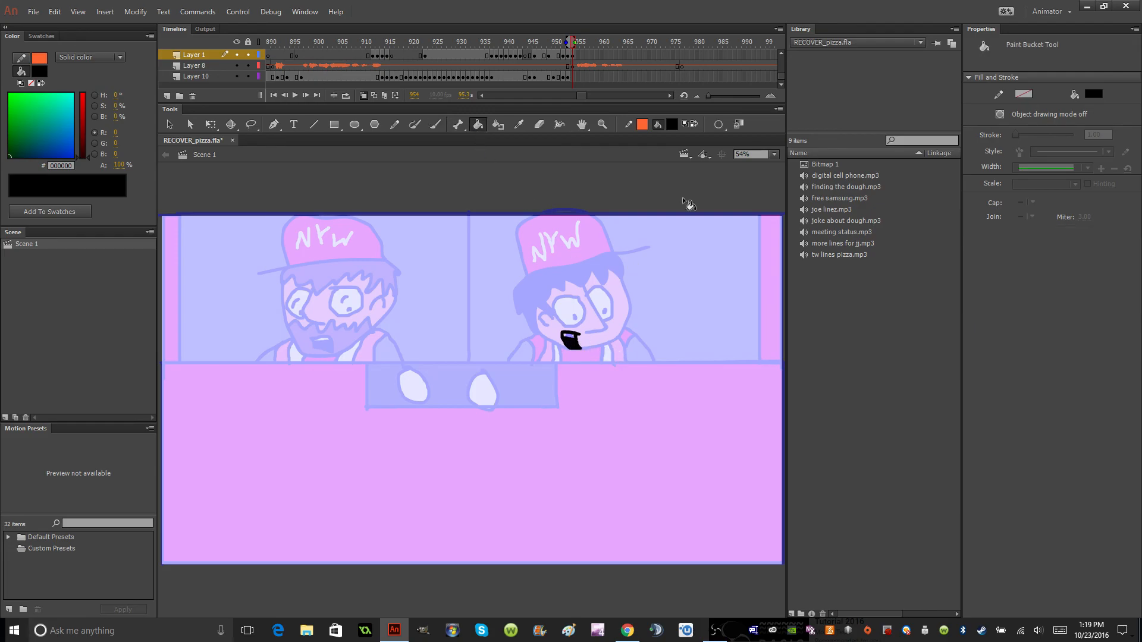
Fill the mouth's teeth white, undo the stray white fill over the rest of the mouth, and return the Brush to black.
click(685, 124)
click(572, 340)
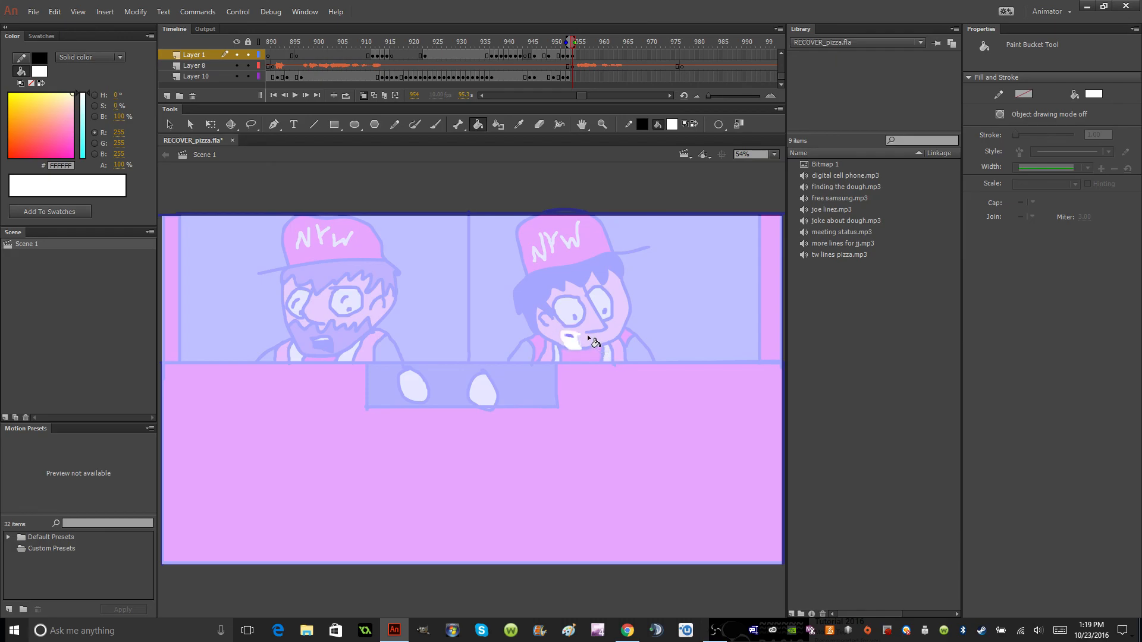
key(ctrl+z)
click(693, 124)
click(442, 127)
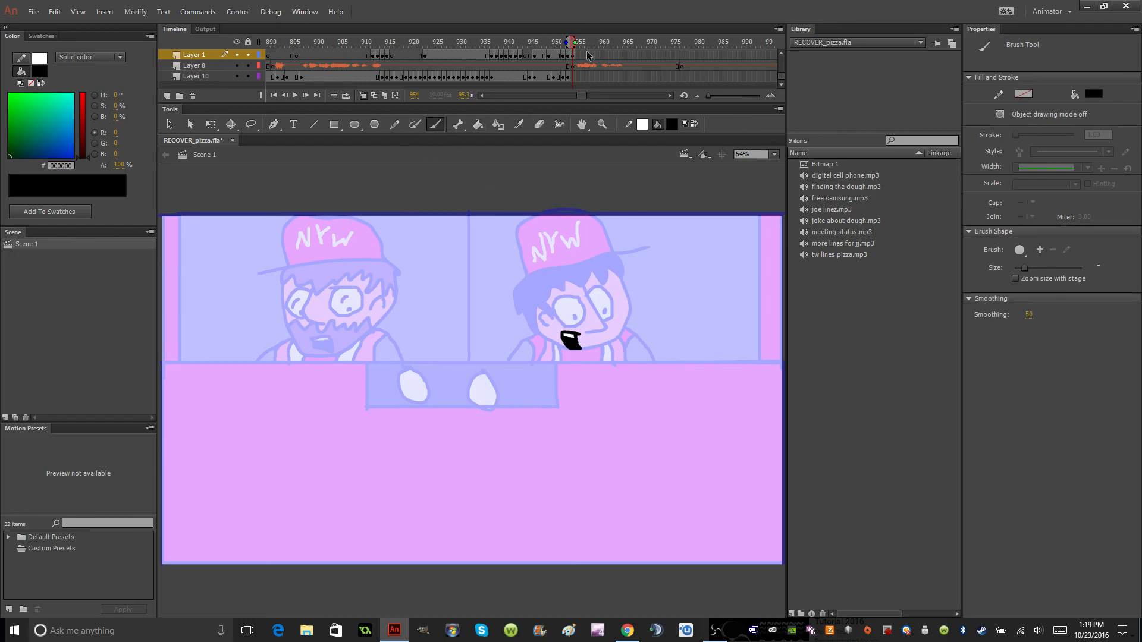